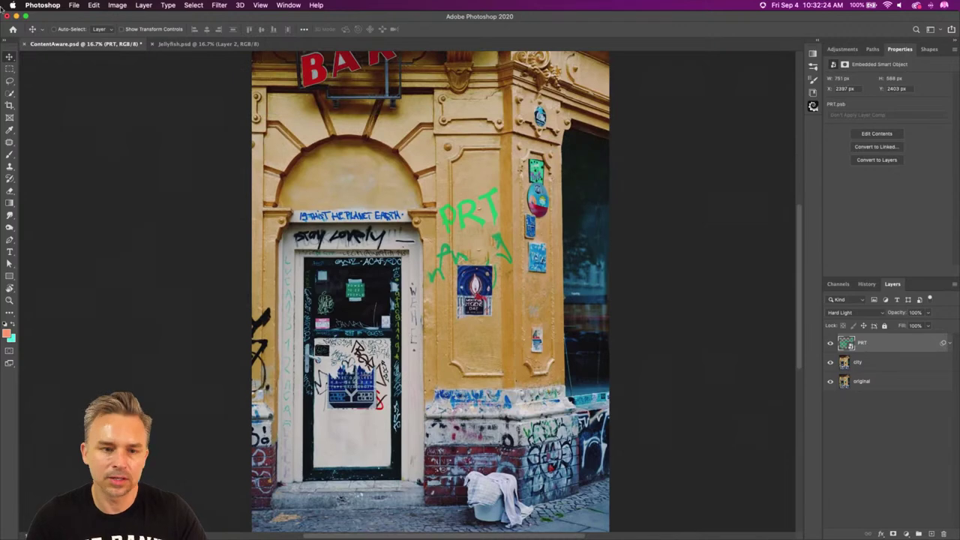
- In Jellyfish.psd, hide the jellyfish layers, select Background and zoom into the street photo
left_click(202, 44)
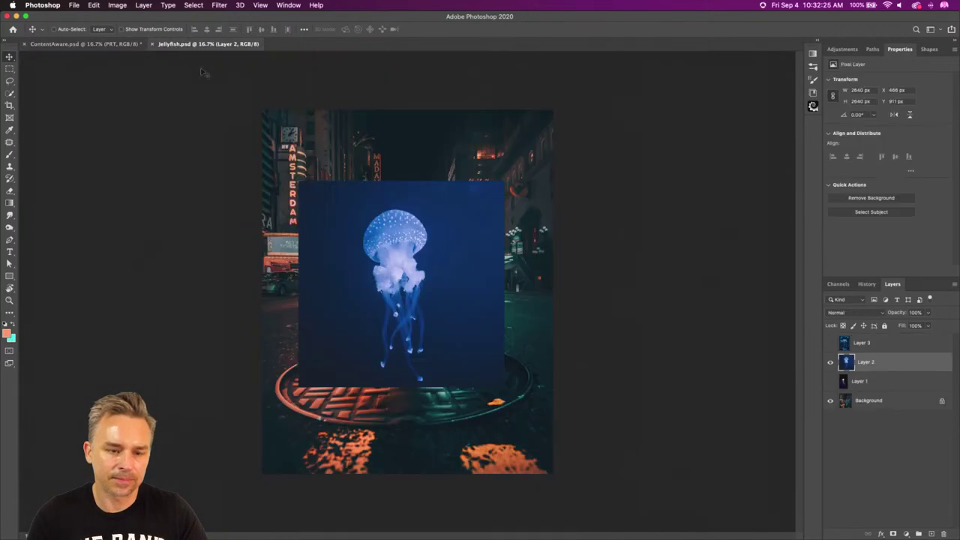
left_click(830, 363)
left_click(859, 401)
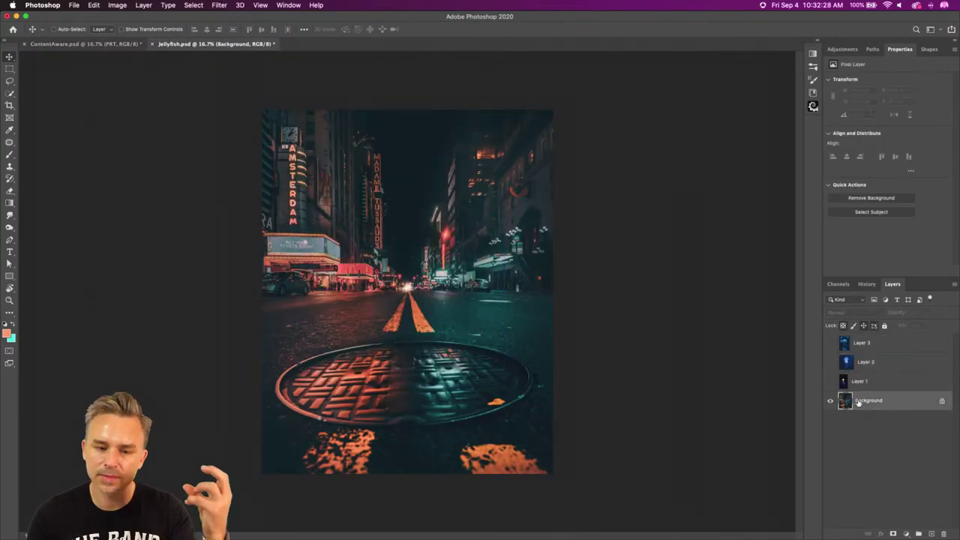
key("super+equal")
key("super+equal")
key("super+equal")
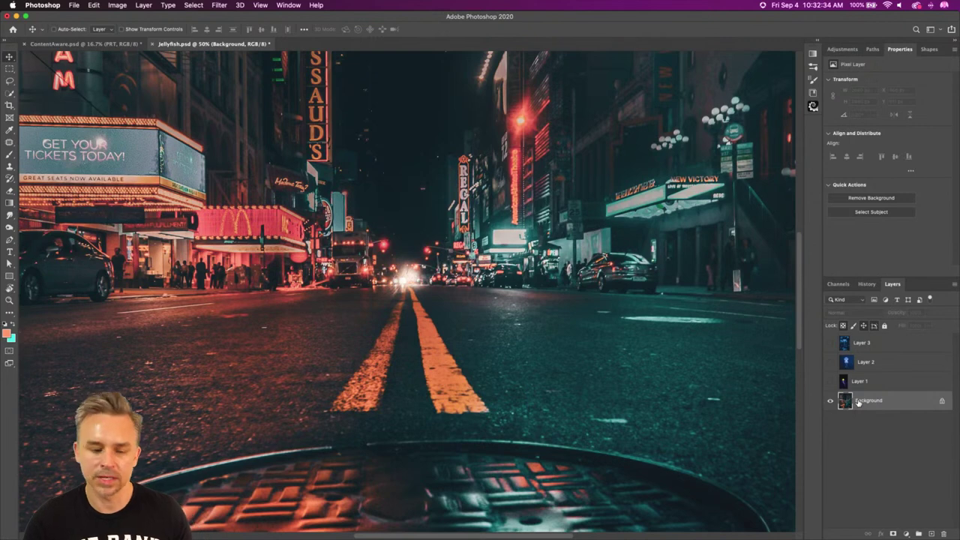
left_click_drag(367, 302, 399, 347)
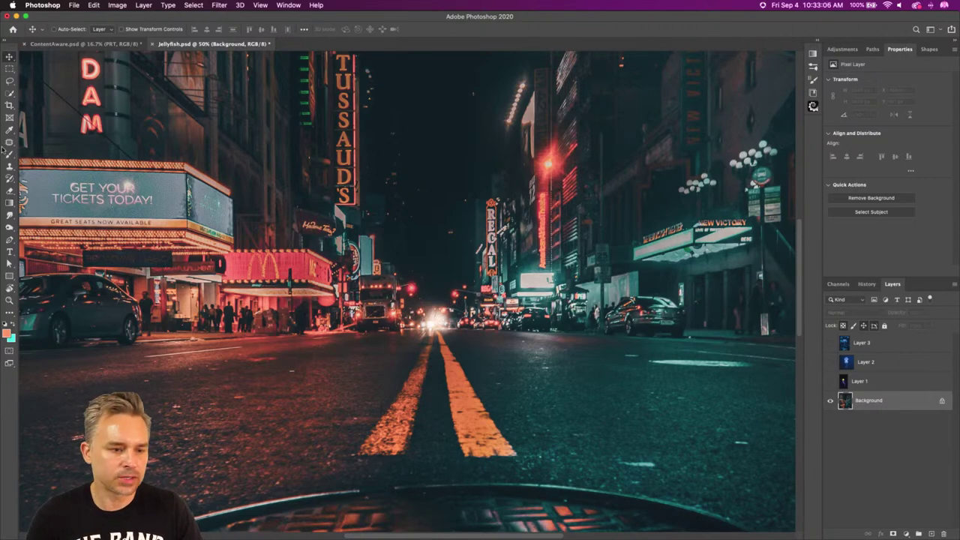
- Draw a 799 px cyan circle with the Ellipse Tool and move it up above the road lines
left_click(9, 277)
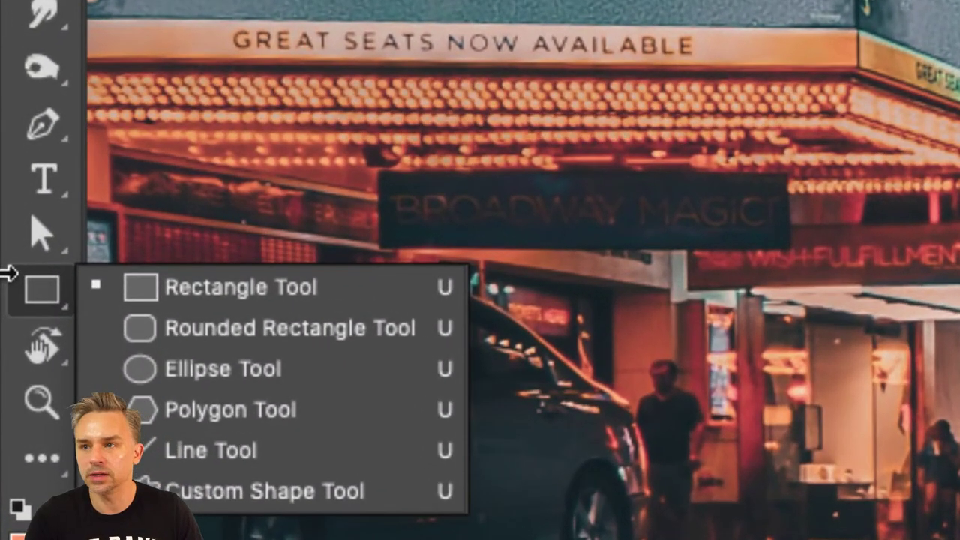
left_click(181, 373)
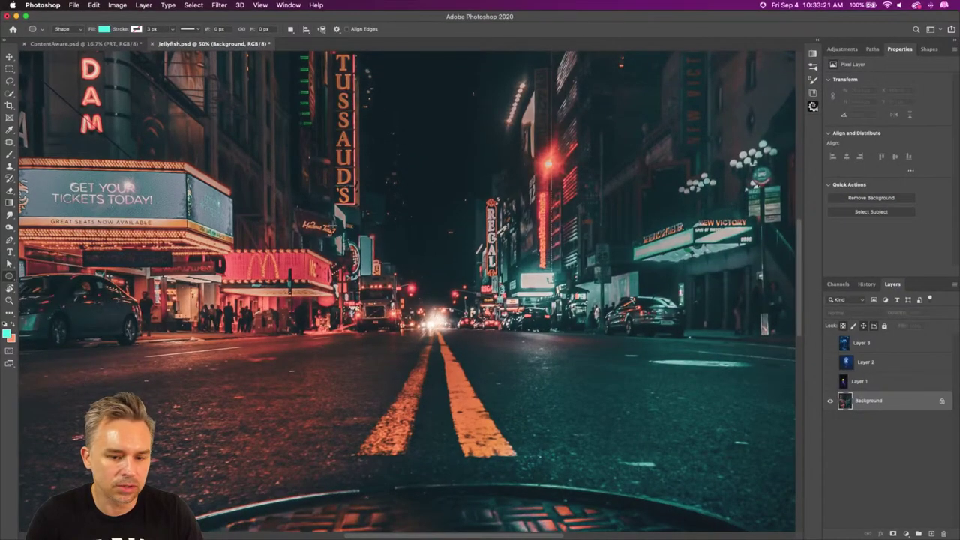
left_click_drag(338, 157, 535, 340)
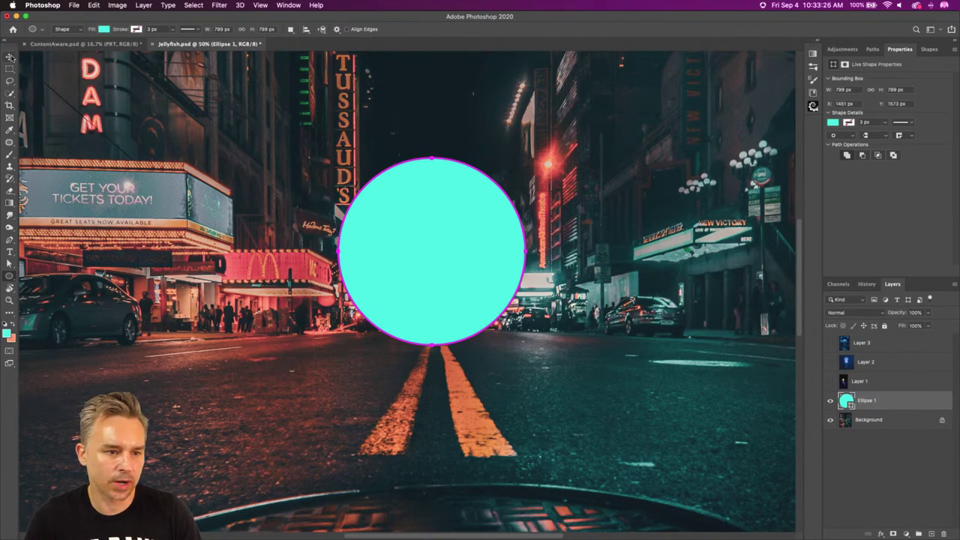
left_click(10, 56)
left_click_drag(432, 258, 423, 232)
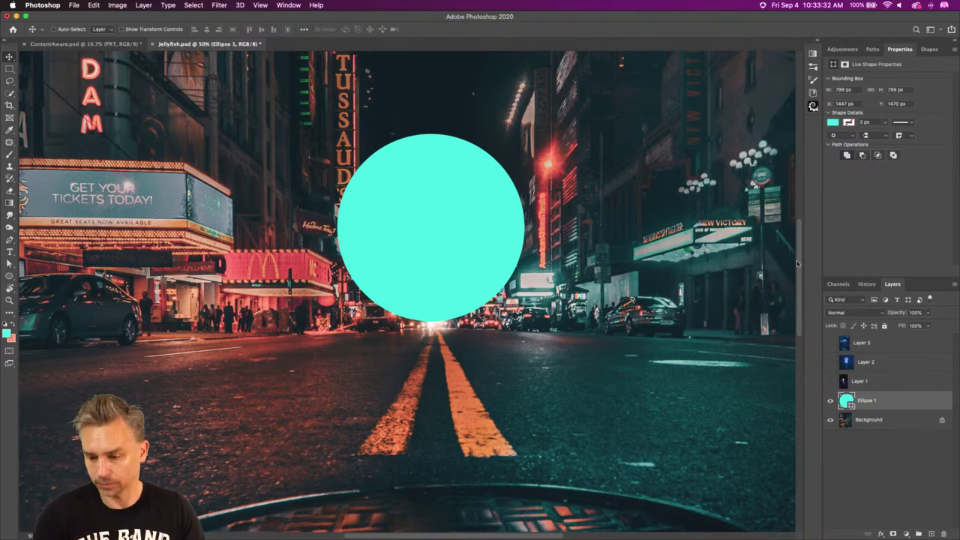
- Enable Outer Glow on Ellipse 1 using a bright, saturated cyan sampled from the circle
double_click(896, 400)
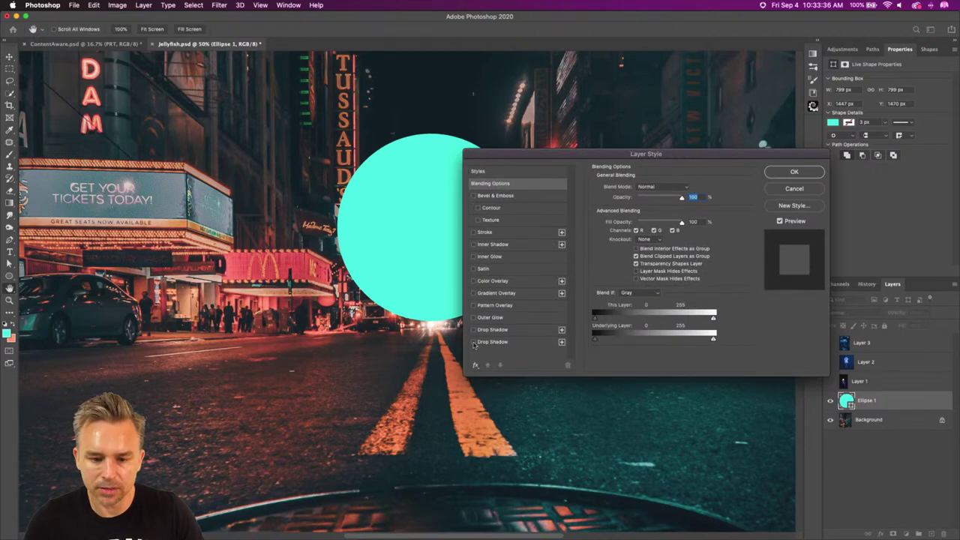
left_click(473, 318)
left_click(501, 321)
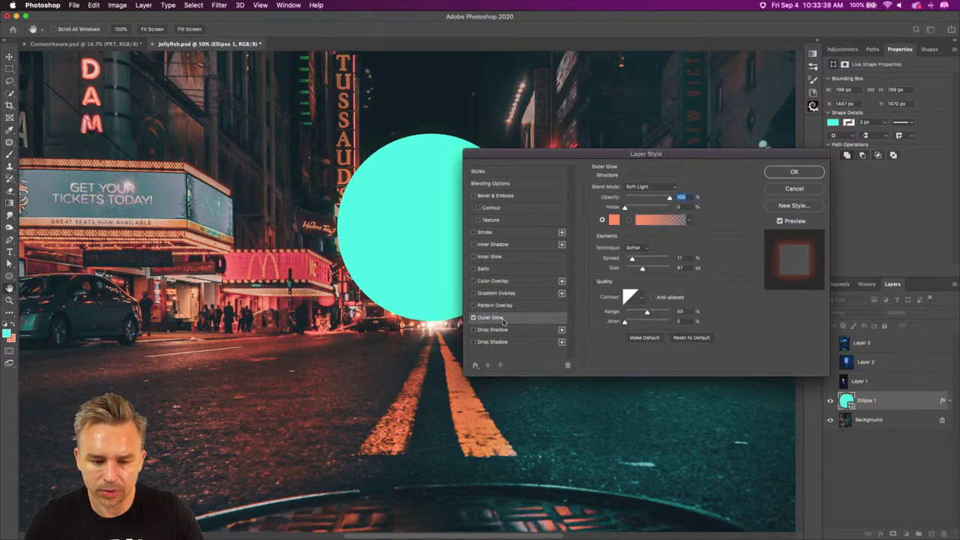
left_click(614, 220)
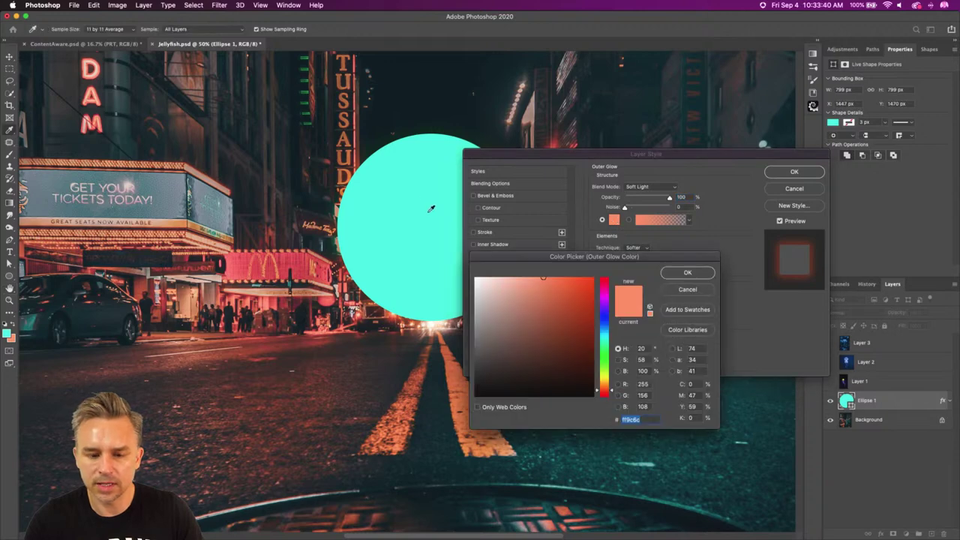
left_click(404, 214)
left_click_drag(539, 342, 642, 235)
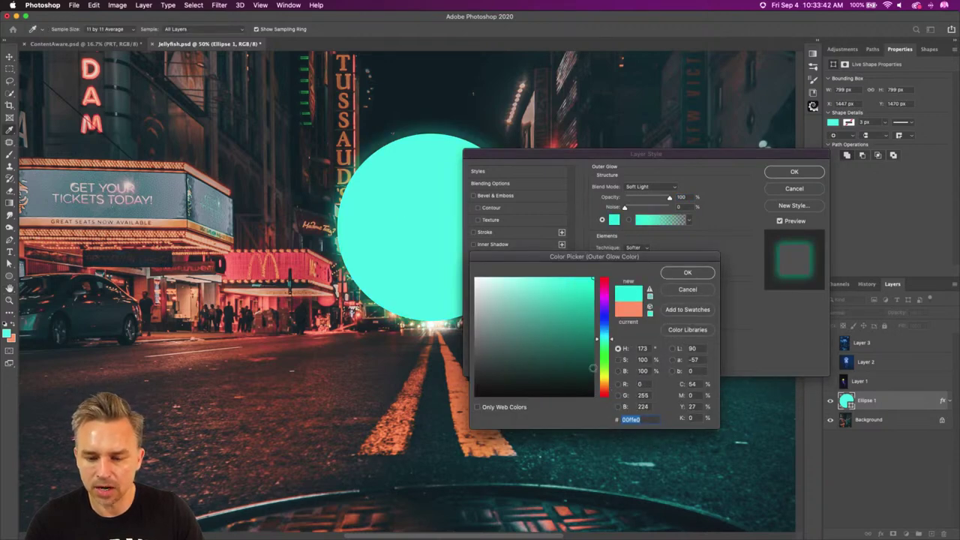
left_click(687, 273)
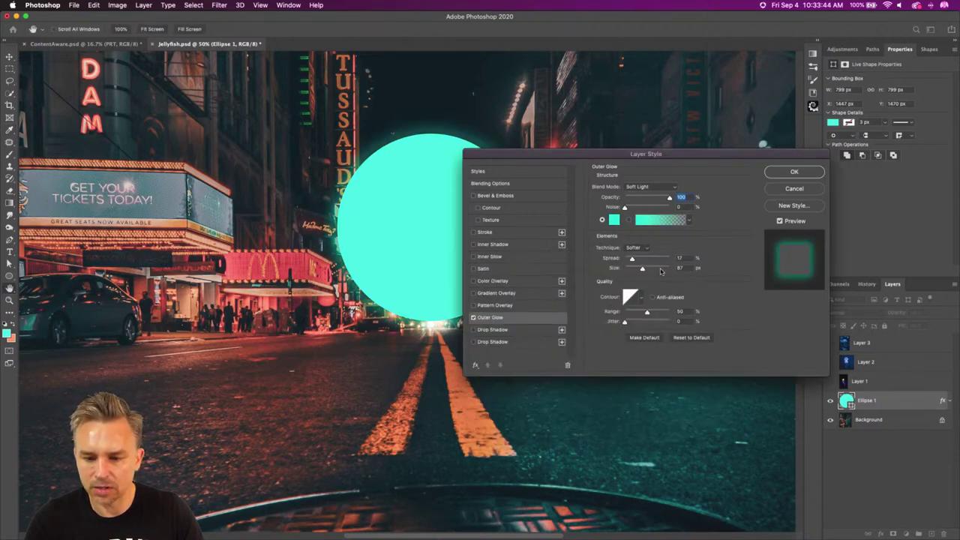
- Set the outer glow size to 250 px and its spread to about 21%
left_click(658, 259)
left_click(657, 268)
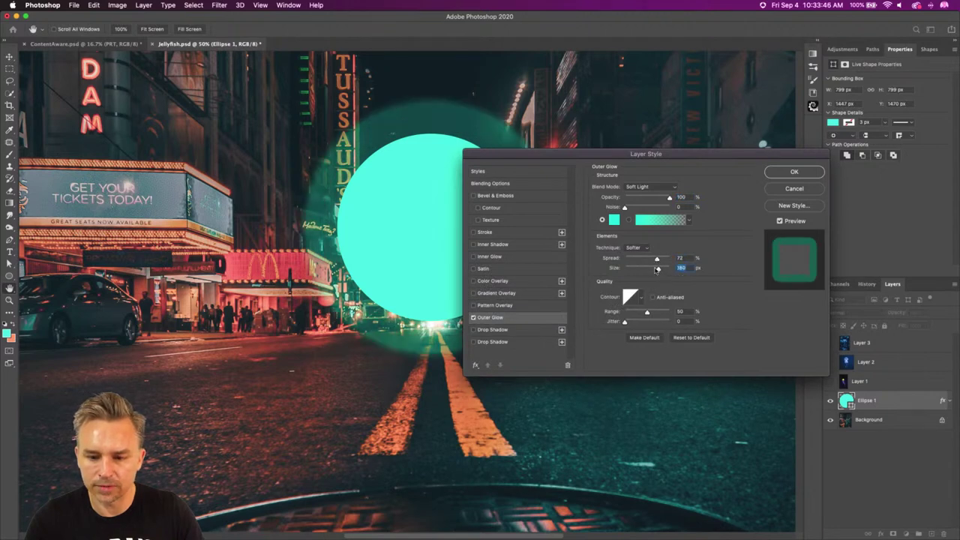
left_click_drag(660, 270, 670, 269)
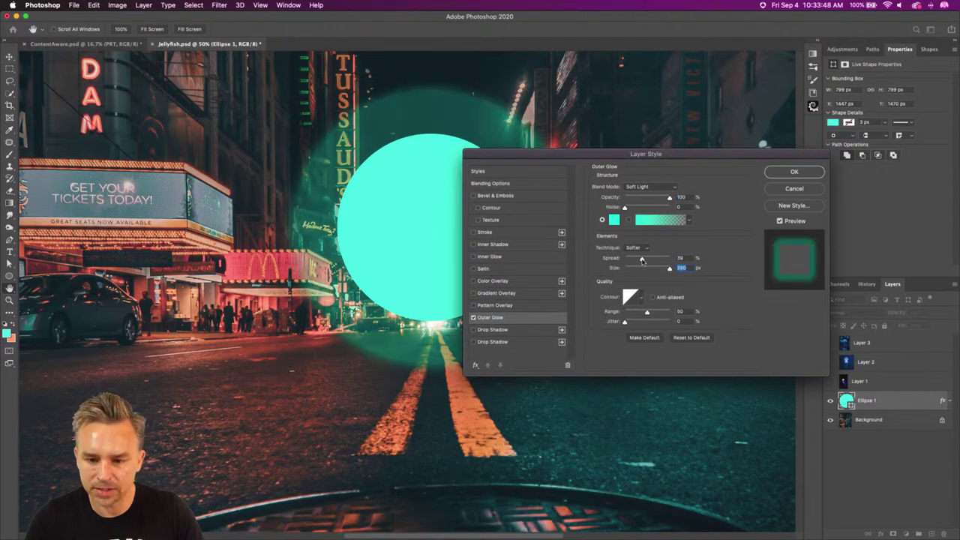
left_click(643, 259)
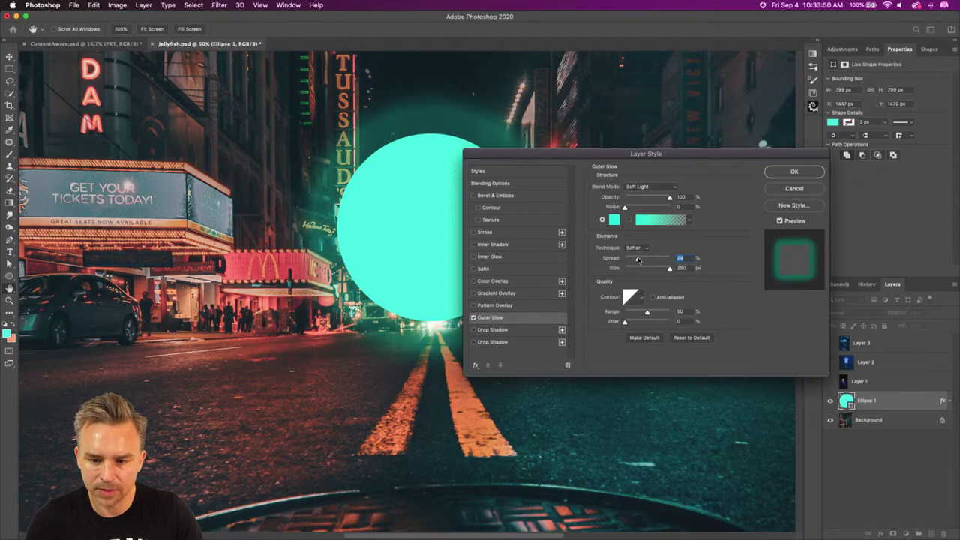
left_click_drag(640, 260, 633, 260)
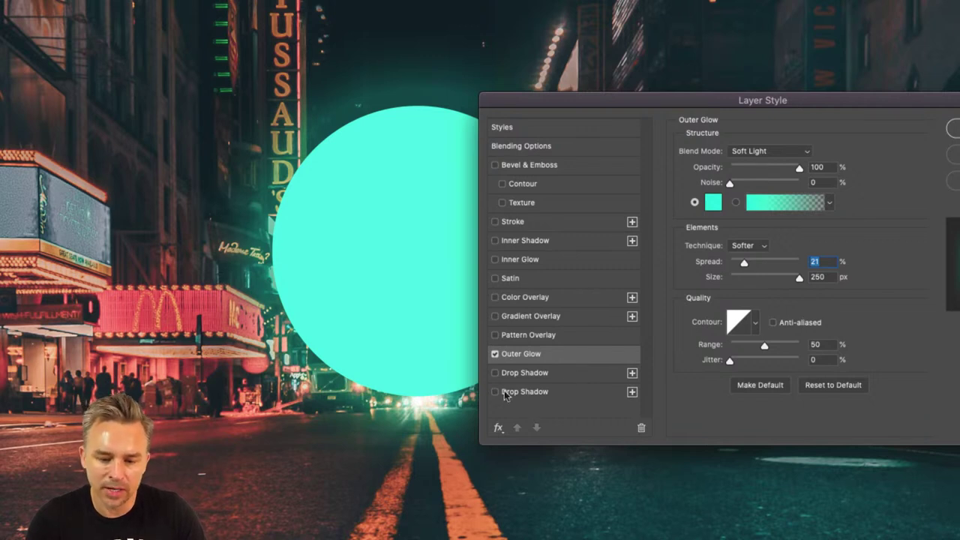
- Add a white drop shadow with 0 px distance and 62 px size, then apply the layer style
left_click(566, 372)
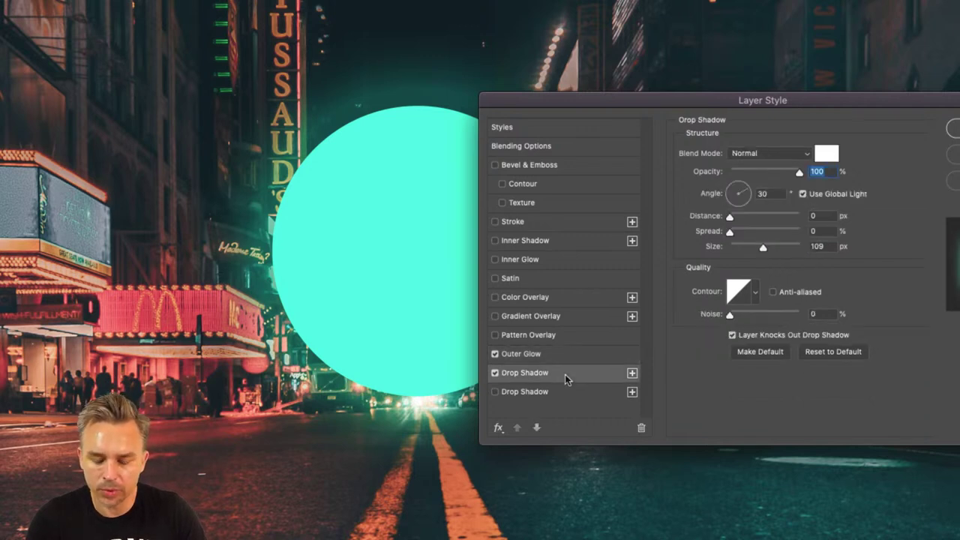
left_click(495, 373)
left_click(495, 373)
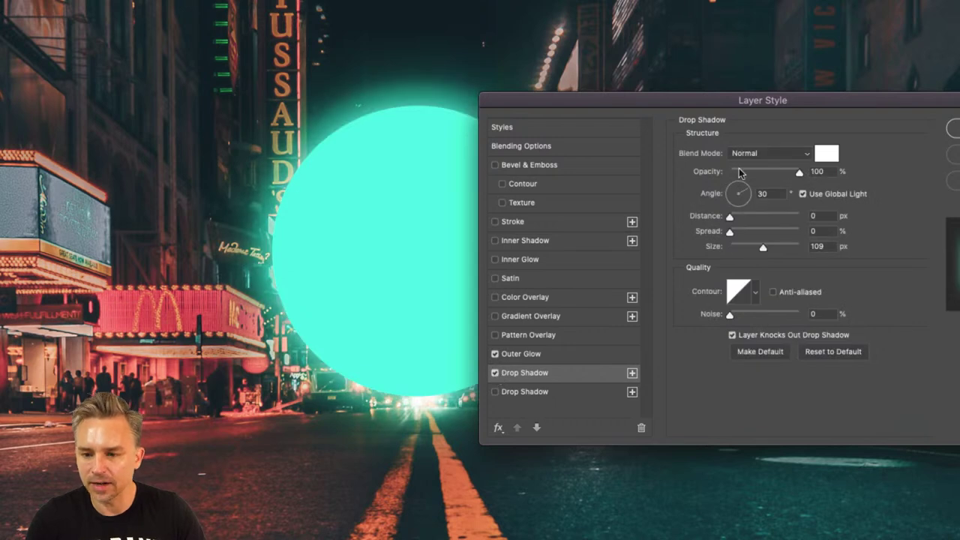
left_click_drag(730, 218, 634, 230)
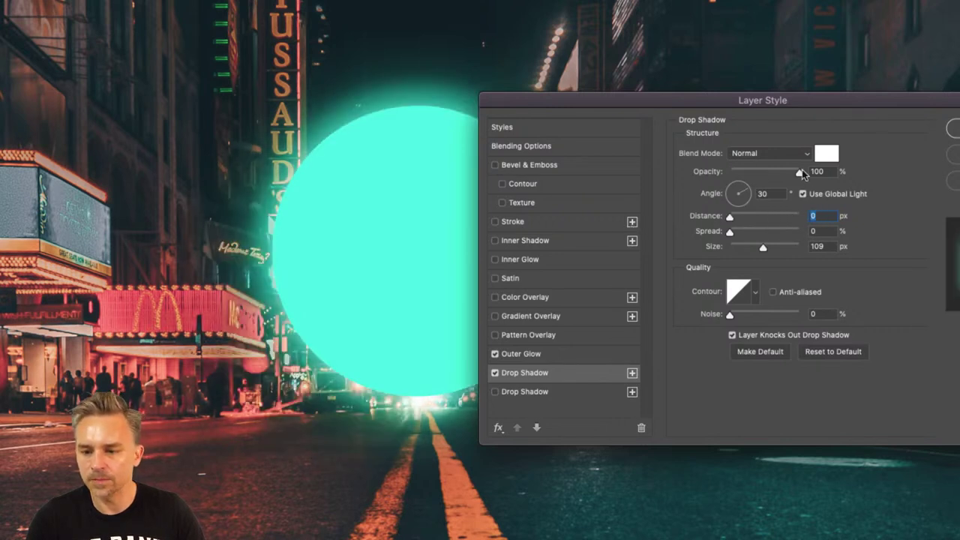
left_click_drag(762, 247, 751, 254)
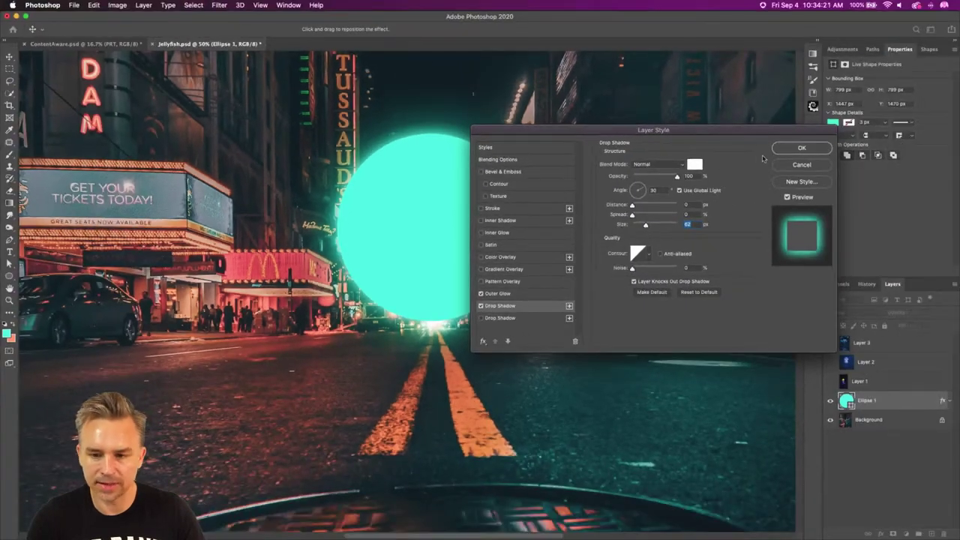
left_click(957, 129)
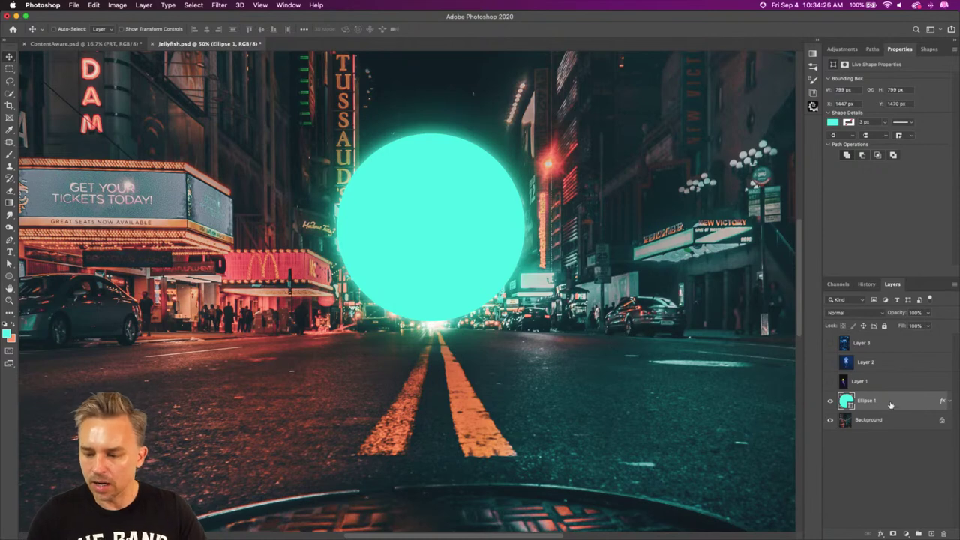
- Reopen Ellipse 1's Outer Glow settings and try Normal and Overlay blend modes
double_click(941, 403)
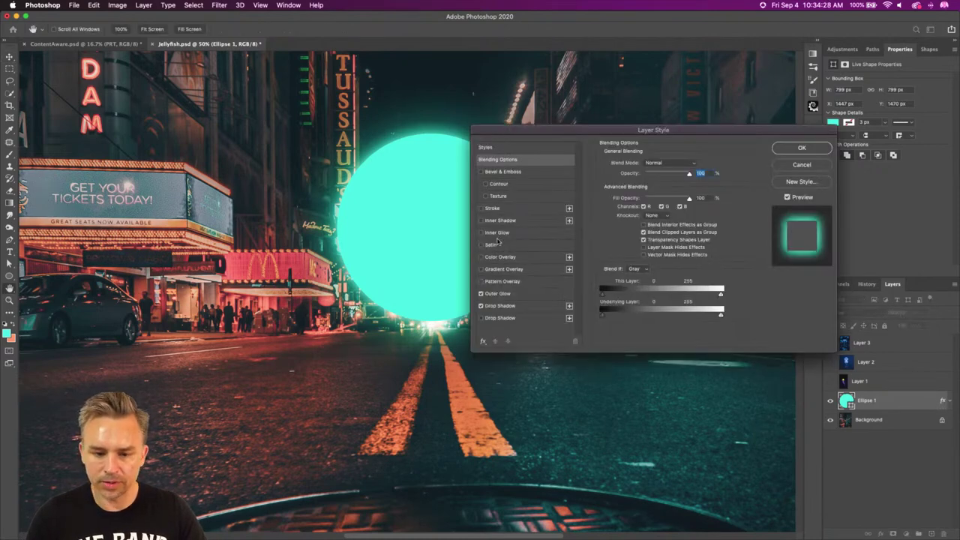
left_click(502, 294)
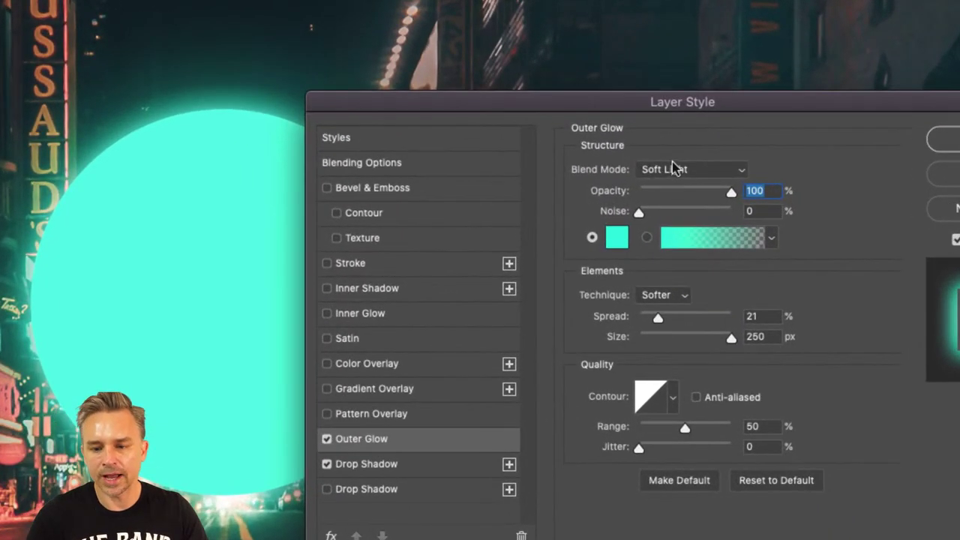
left_click(649, 163)
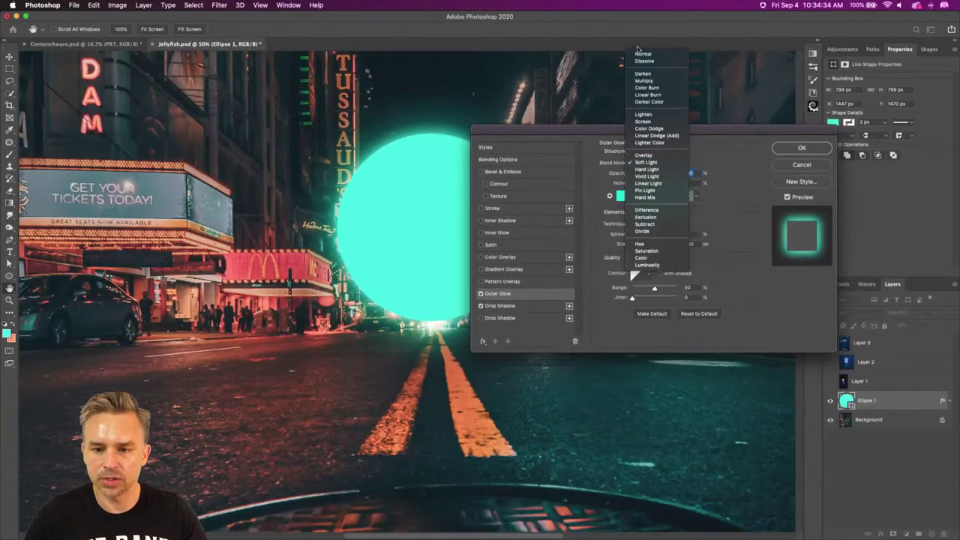
key("Escape")
key("shift+alt+n")
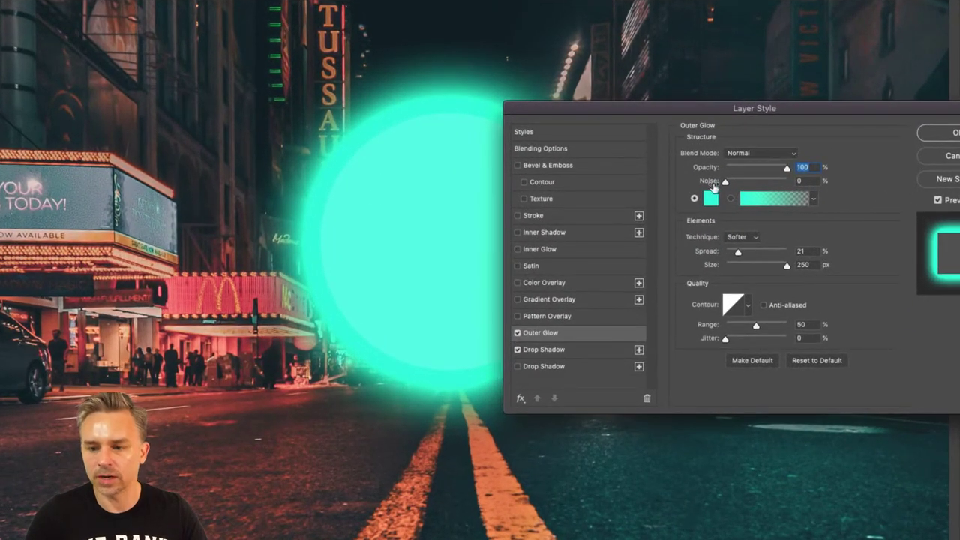
left_click(739, 158)
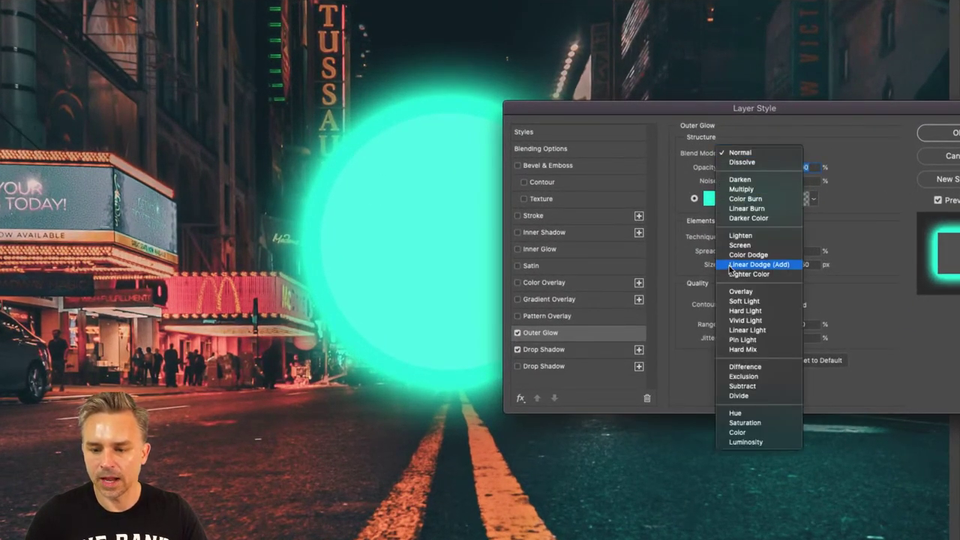
left_click(725, 290)
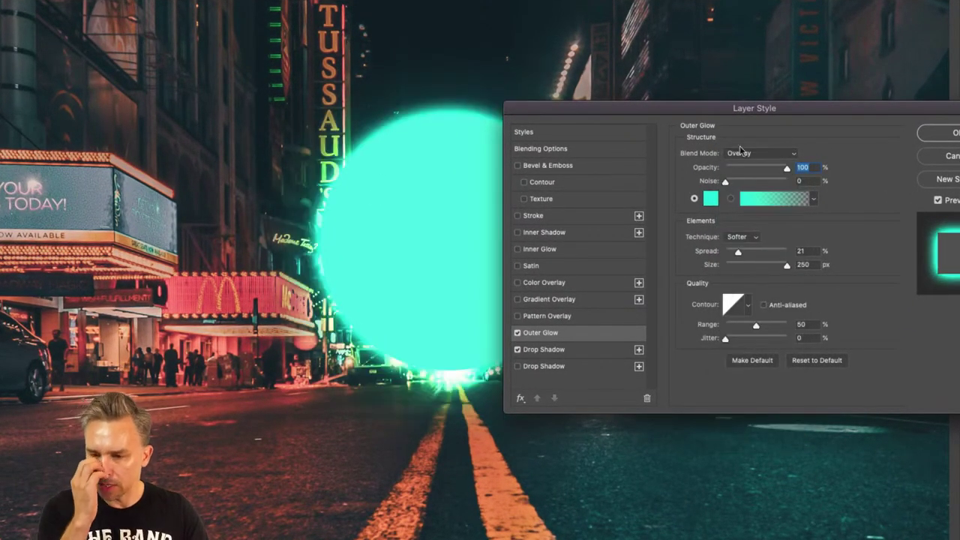
- Compare Soft Light and Hard Light, then settle on Overlay for the glow and apply
left_click(736, 160)
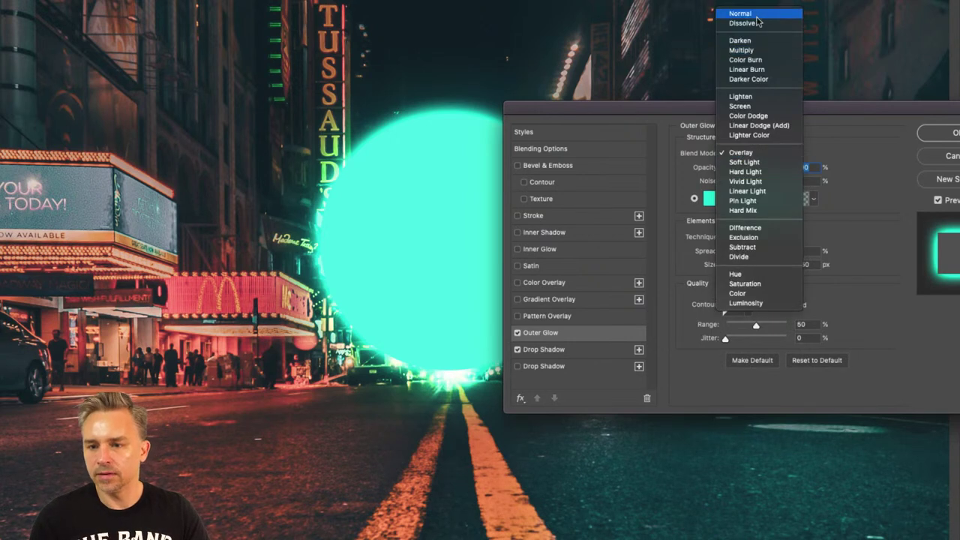
left_click(765, 162)
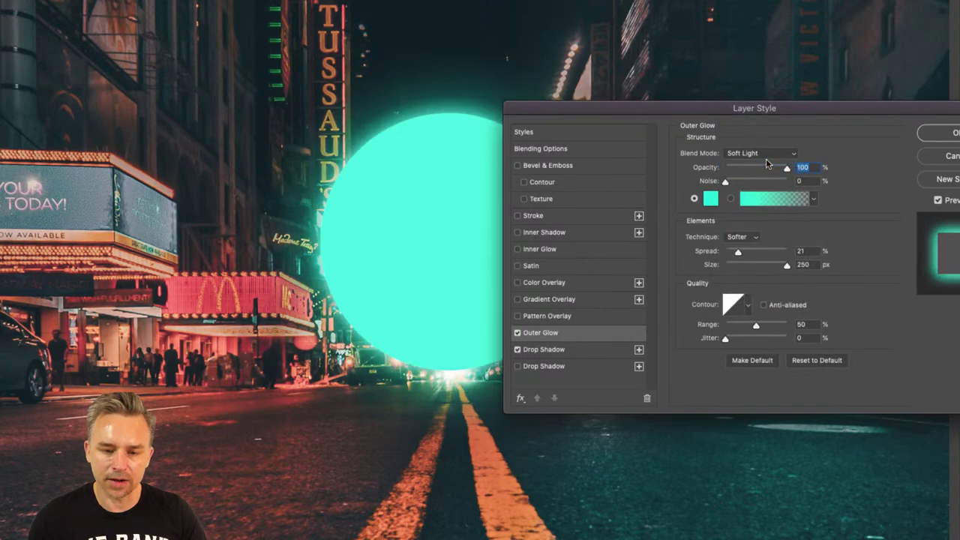
left_click(758, 154)
left_click(761, 162)
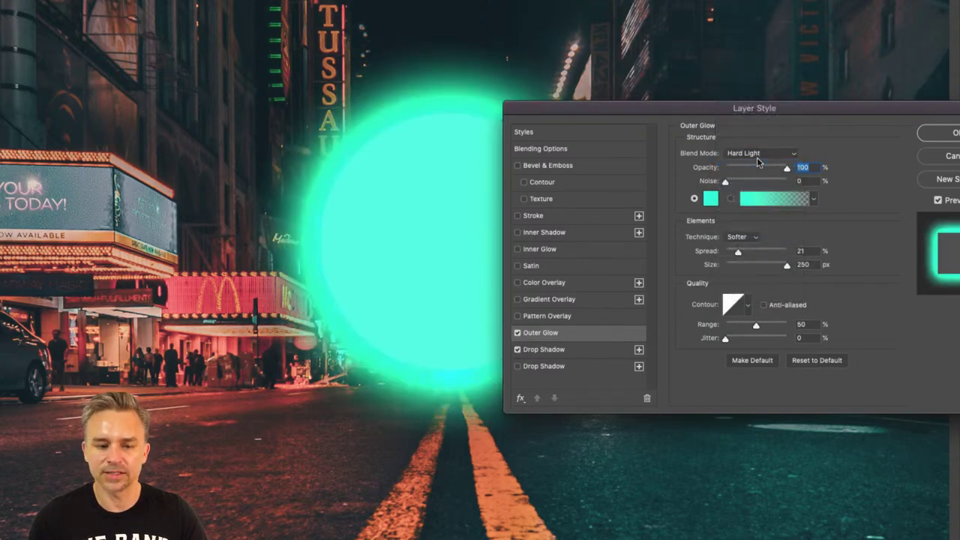
left_click(760, 154)
left_click(771, 133)
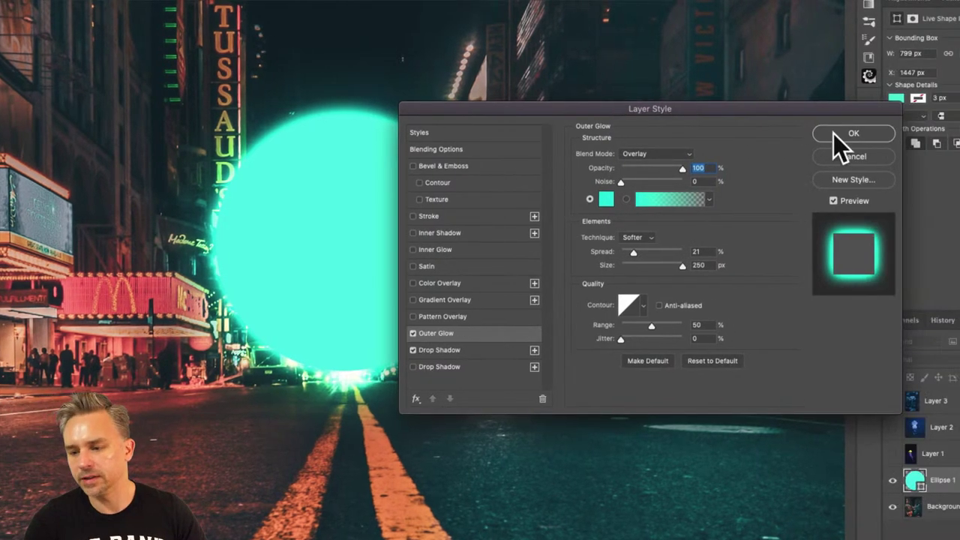
left_click(947, 135)
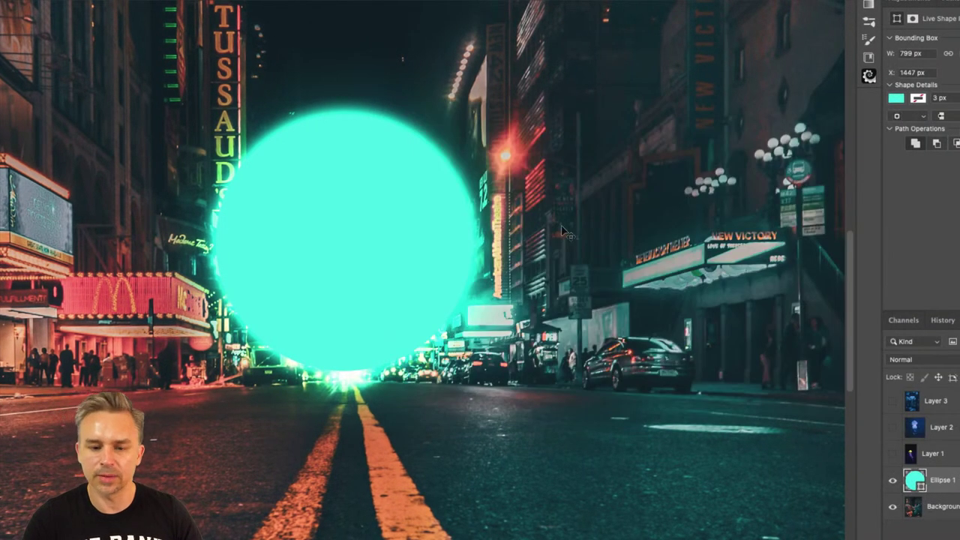
- Nudge the cyan circle and add a new Layer 4 above Background
left_click_drag(303, 264, 358, 228)
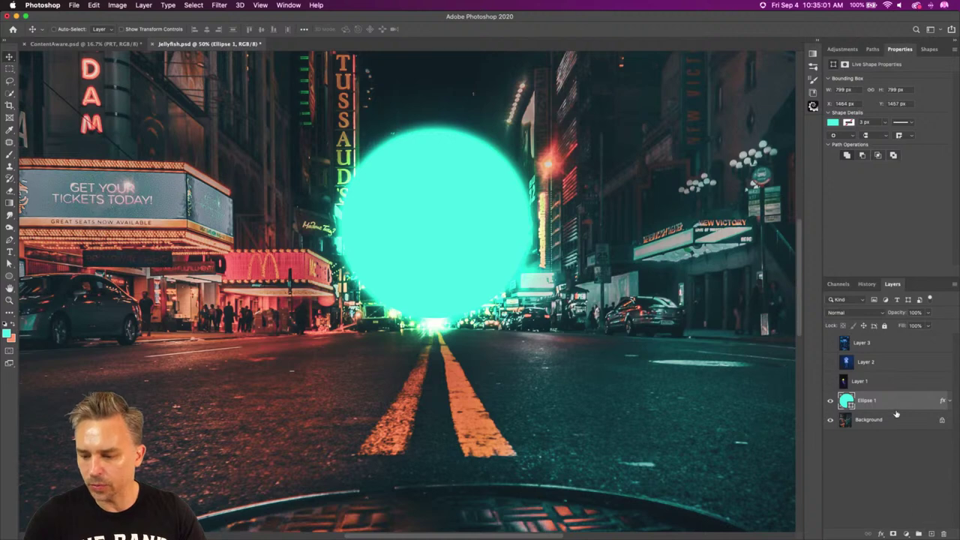
left_click(890, 422)
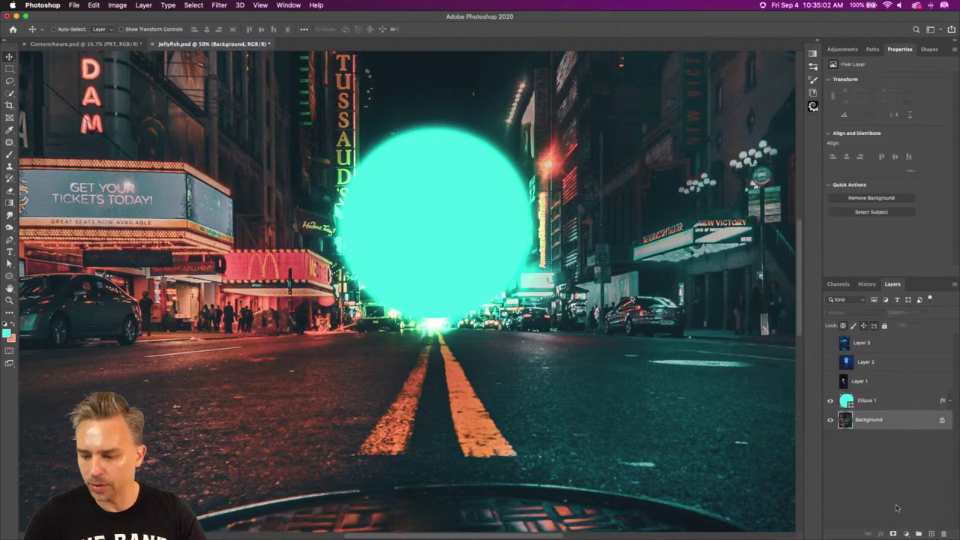
left_click(931, 535)
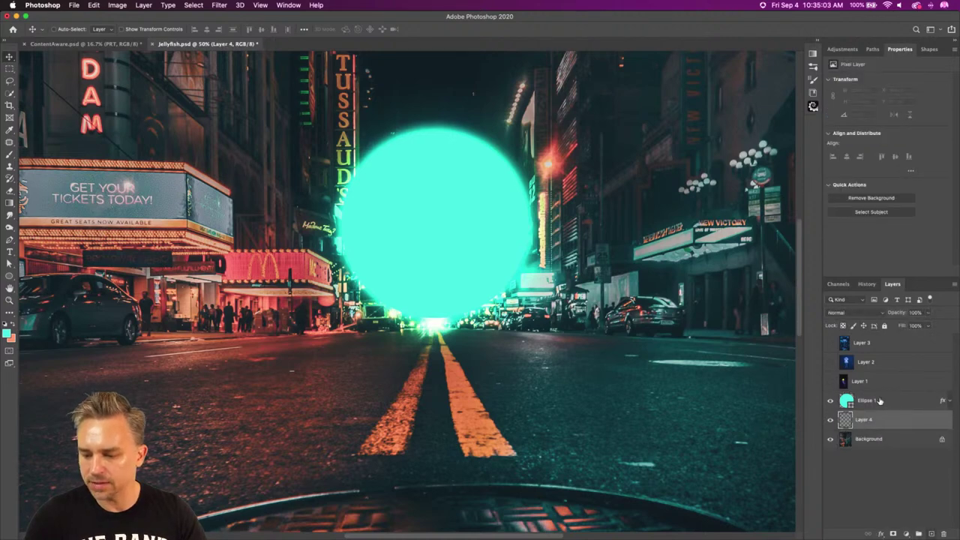
left_click(949, 402)
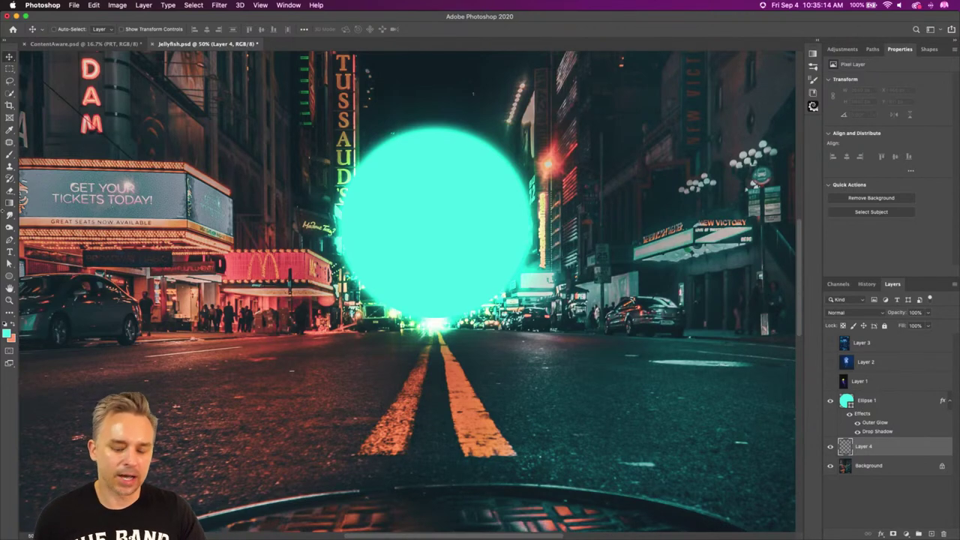
- Paint a soft cyan brush glow around the circle on Layer 4
key("b")
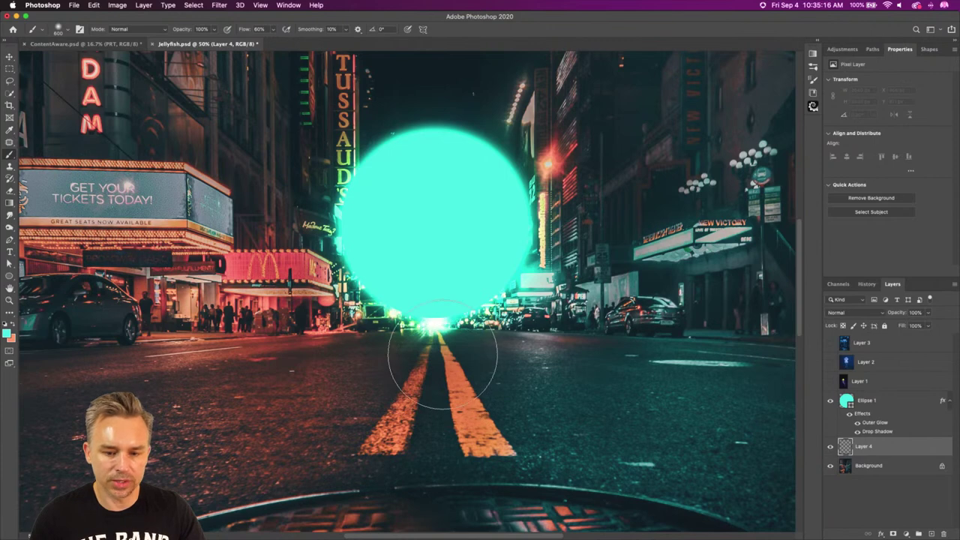
left_click(66, 31)
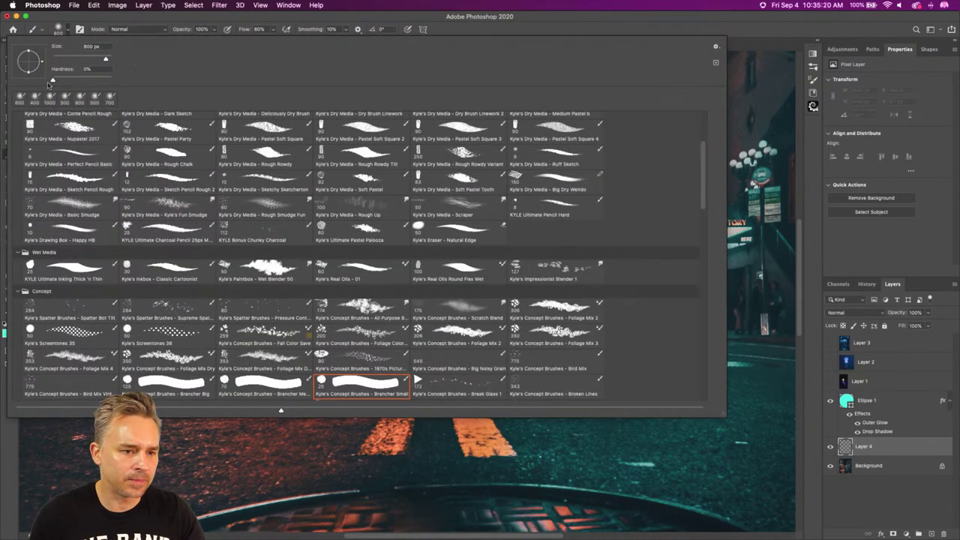
key("Return")
mouse_move(399, 193)
left_mouse_down()
mouse_move(527, 205)
mouse_move(402, 305)
mouse_move(394, 236)
left_mouse_up()
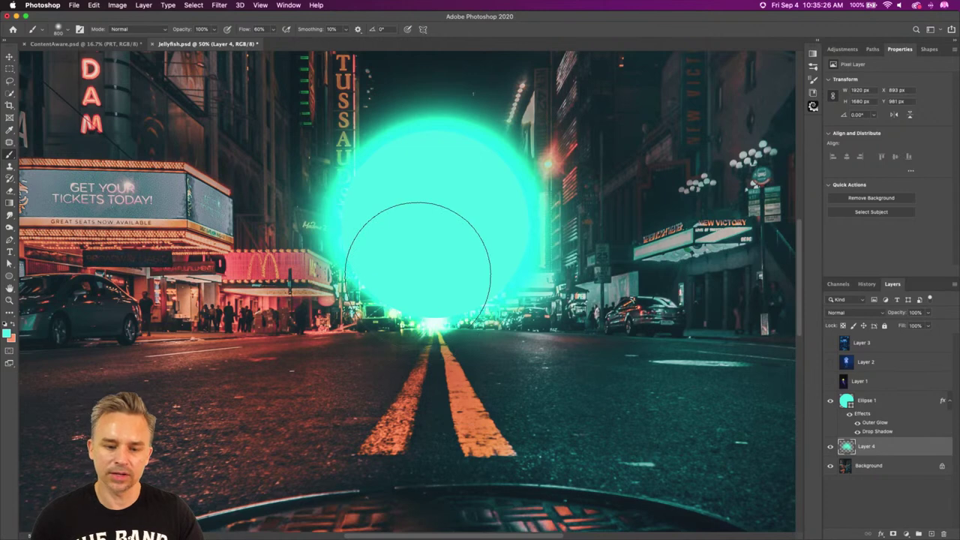
key("bracketleft")
key("bracketleft")
left_click_drag(409, 278, 402, 299)
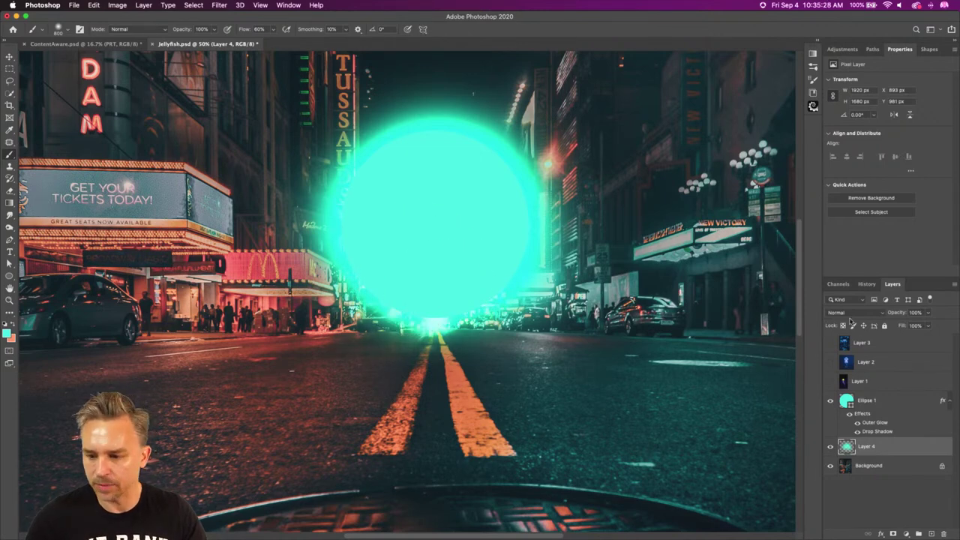
left_click(850, 315)
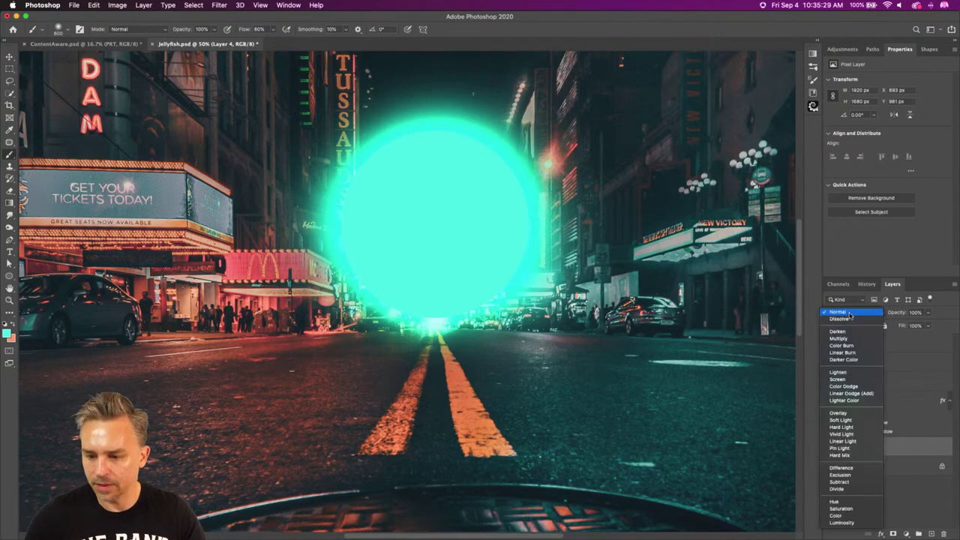
- Set Layer 4 to Overlay blending and select the Ellipse 1 layer
left_click(851, 413)
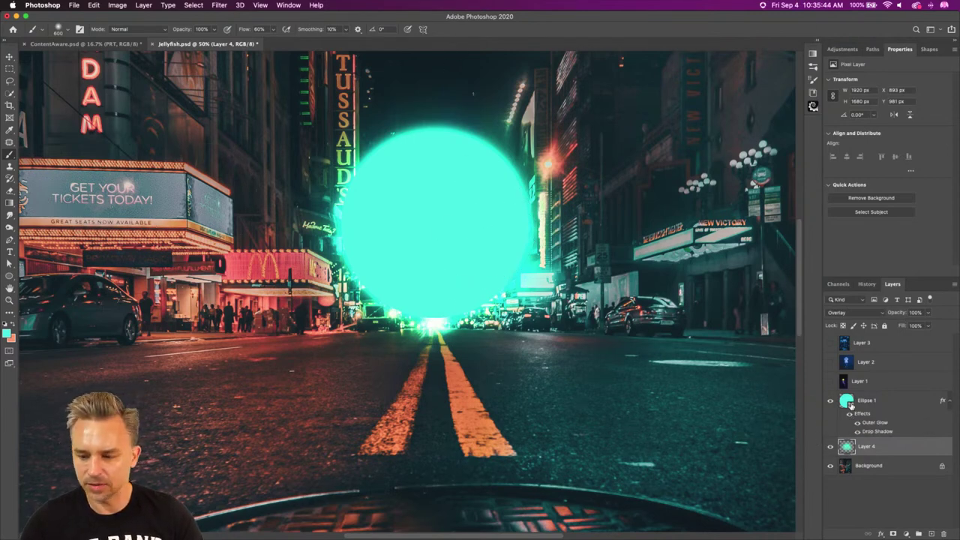
left_click(921, 401)
left_click(951, 404)
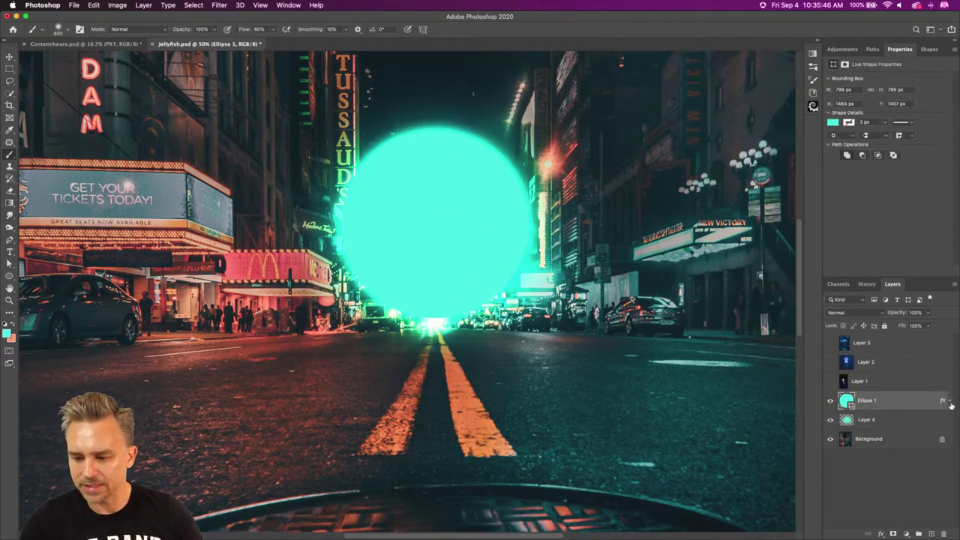
scroll(429, 370, "down", 5)
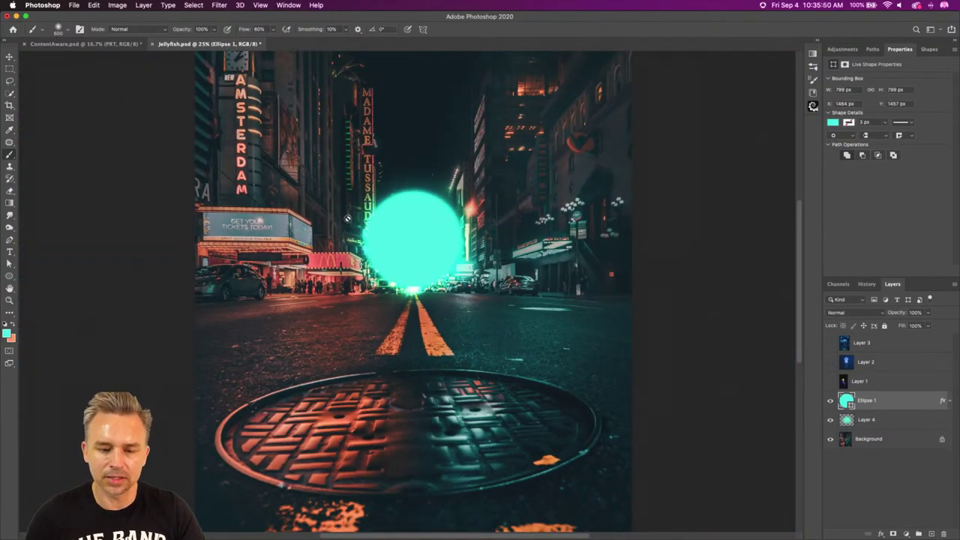
- Move Ellipse 1 and Layer 4 together slightly higher above the road lines
left_click(868, 419, "shift")
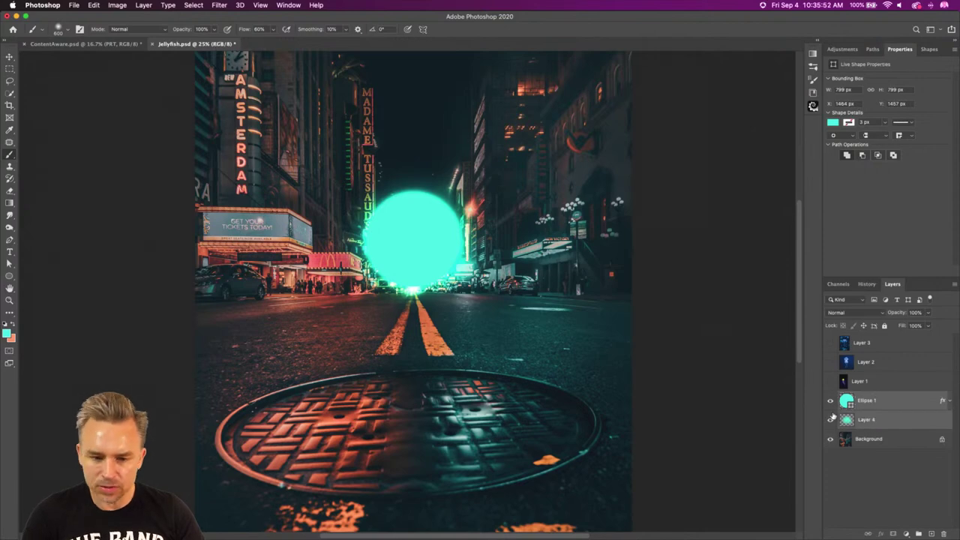
left_click(10, 57)
mouse_move(405, 253)
left_mouse_down()
mouse_move(390, 227)
mouse_move(461, 300)
mouse_move(418, 282)
mouse_move(412, 229)
mouse_move(398, 248)
mouse_move(413, 243)
mouse_move(406, 206)
mouse_move(403, 268)
mouse_move(429, 246)
mouse_move(409, 229)
mouse_move(369, 234)
mouse_move(410, 235)
mouse_move(410, 260)
mouse_move(400, 239)
mouse_move(422, 243)
left_mouse_up()
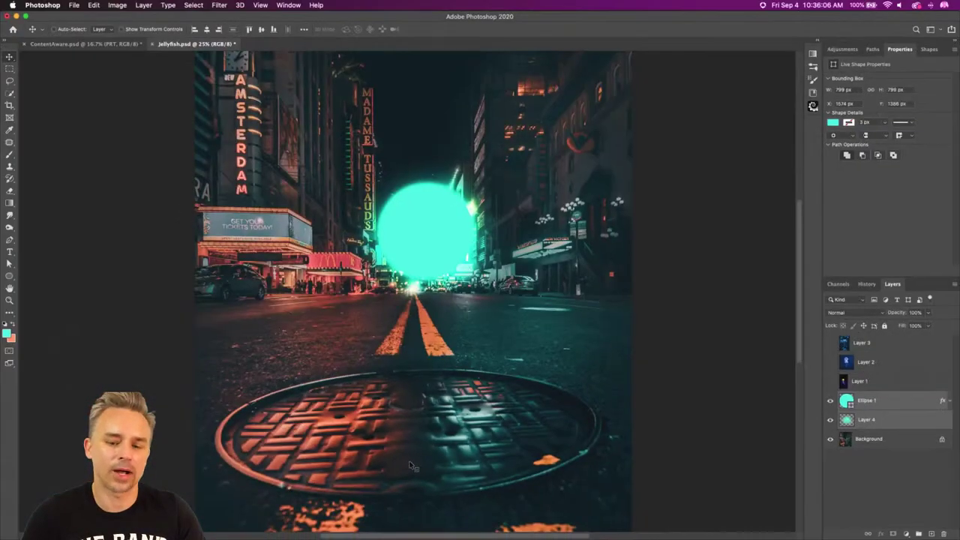
left_click(888, 442)
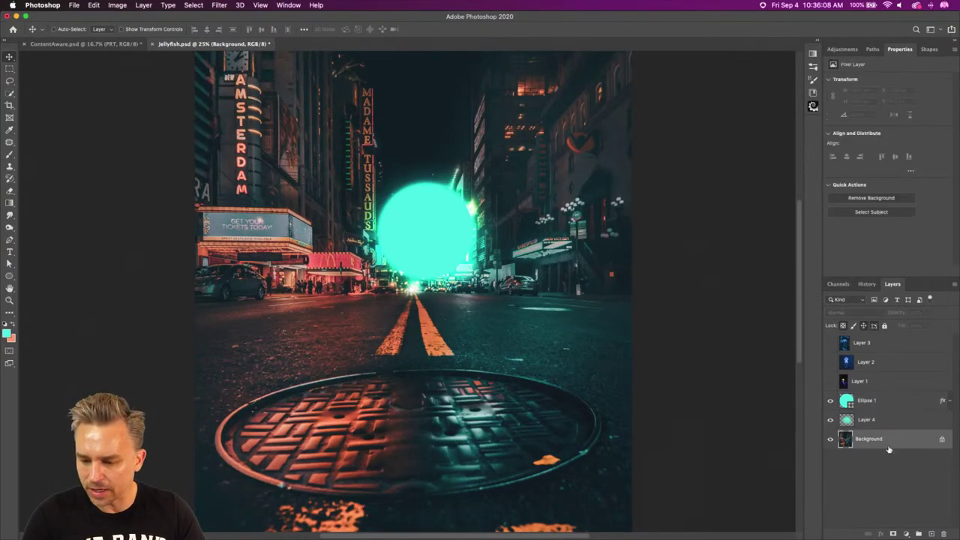
- On a new Layer 5, brush teal onto the manhole cover's centre with a large brush
left_click(930, 533)
key("b")
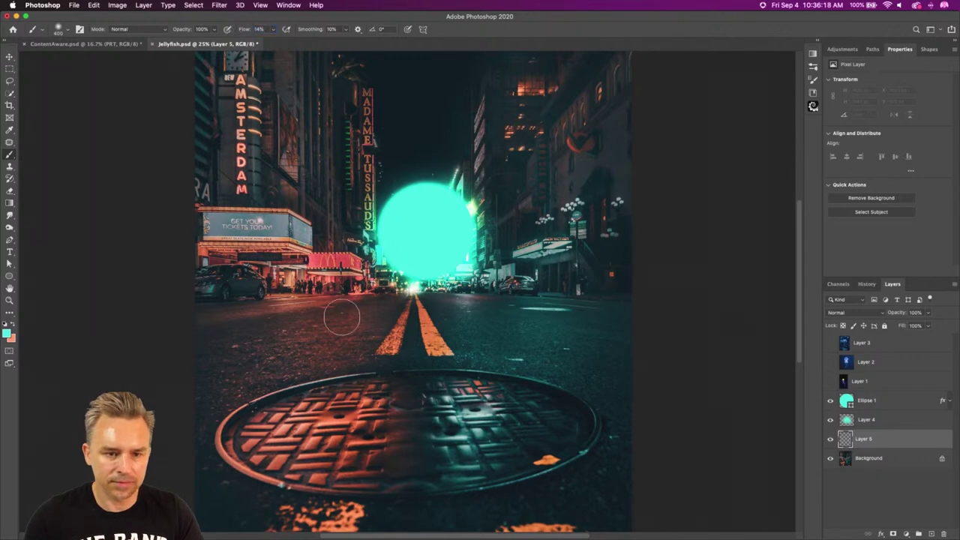
key("bracketright")
key("bracketright")
key("bracketright")
mouse_move(418, 417)
left_mouse_down()
mouse_move(433, 421)
mouse_move(409, 409)
mouse_move(450, 414)
mouse_move(340, 418)
left_mouse_up()
key("bracketleft")
key("bracketright")
key("bracketright")
key("bracketright")
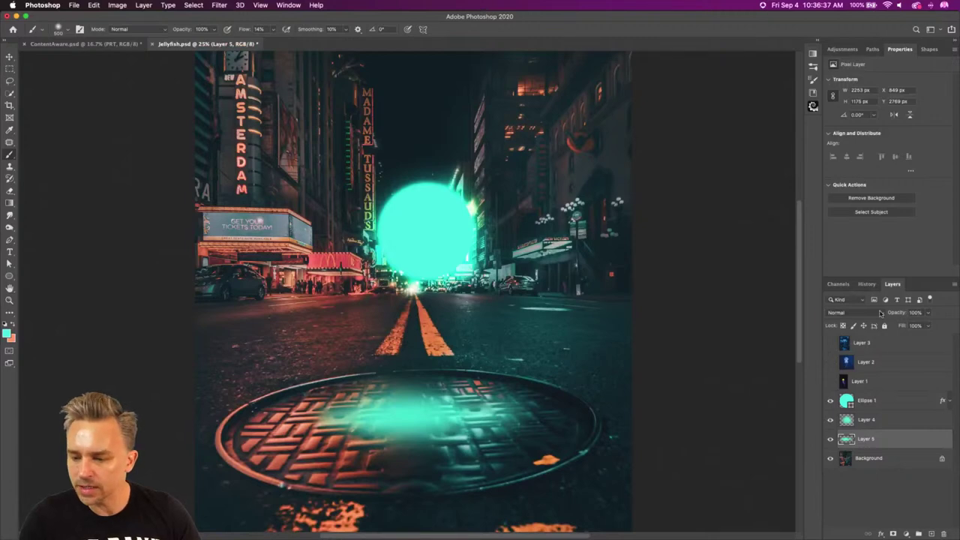
- Blend Layer 5 as Overlay and paint more glow across and along the manhole
left_click(881, 313)
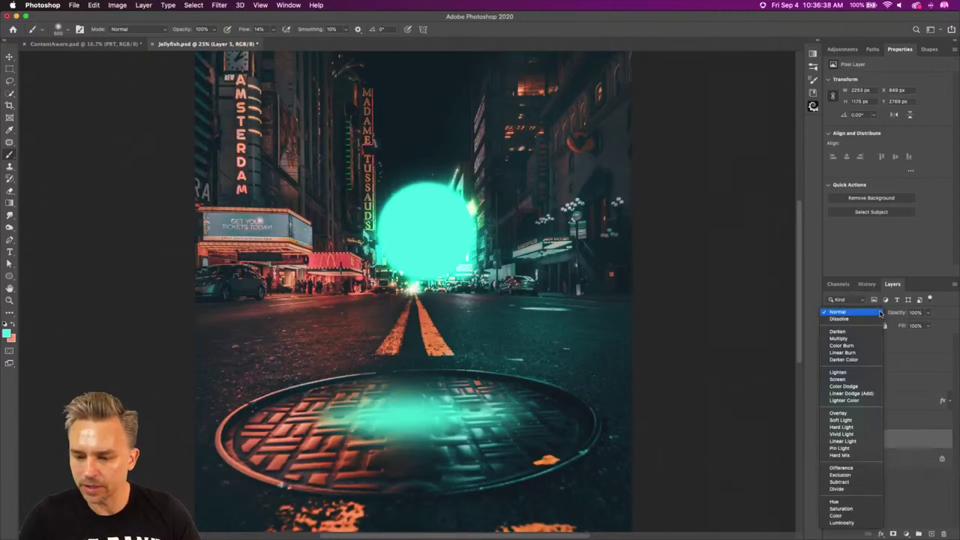
left_click(855, 413)
mouse_move(414, 388)
left_mouse_down()
mouse_move(380, 406)
mouse_move(433, 408)
mouse_move(332, 423)
mouse_move(413, 426)
mouse_move(293, 418)
mouse_move(447, 416)
mouse_move(366, 428)
mouse_move(524, 418)
mouse_move(357, 423)
mouse_move(542, 420)
mouse_move(430, 391)
mouse_move(443, 387)
mouse_move(398, 366)
mouse_move(500, 376)
mouse_move(363, 406)
mouse_move(356, 392)
mouse_move(387, 369)
mouse_move(417, 369)
left_mouse_up()
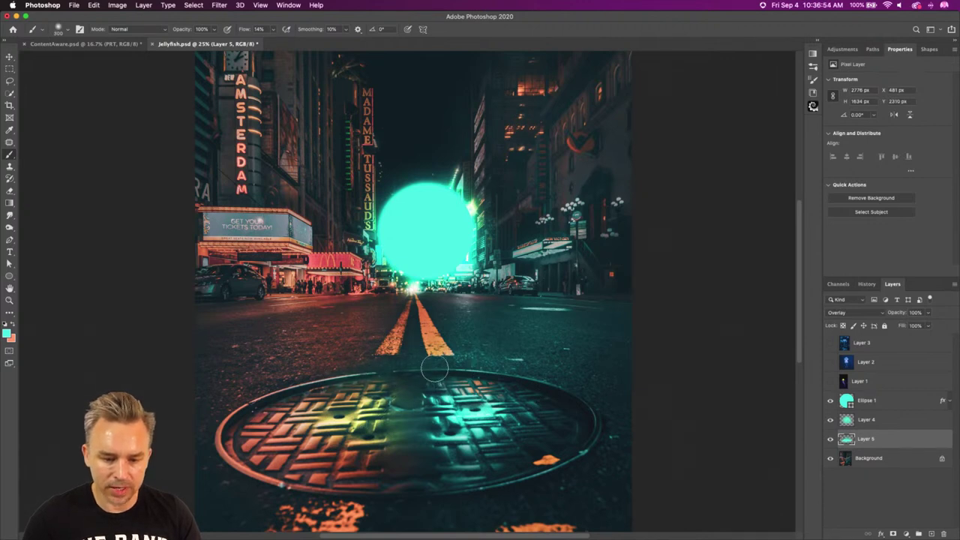
key("[")
key("[")
key("[")
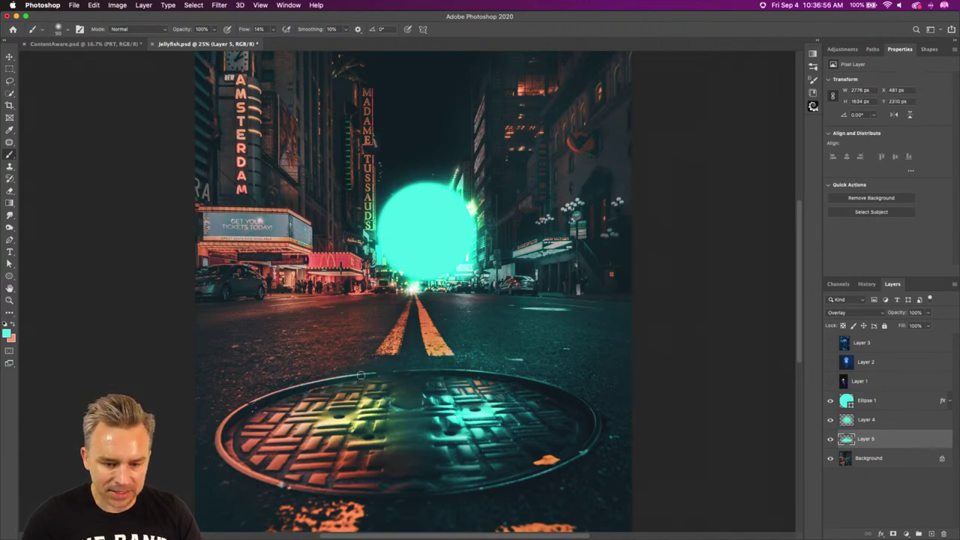
mouse_move(349, 492)
left_mouse_down()
mouse_move(503, 484)
mouse_move(458, 482)
left_mouse_up()
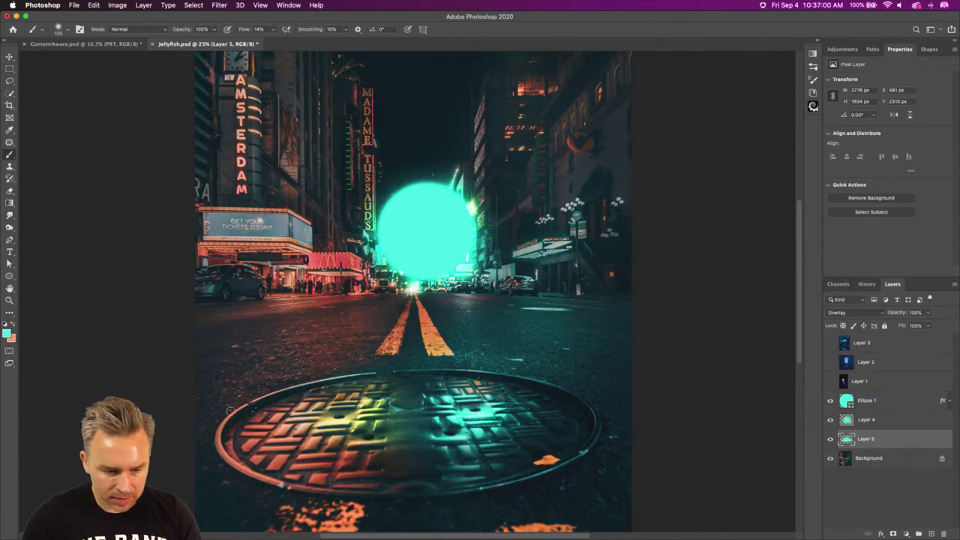
key("]")
key("]")
key("]")
key("]")
key("]")
key("]")
key("]")
key("]")
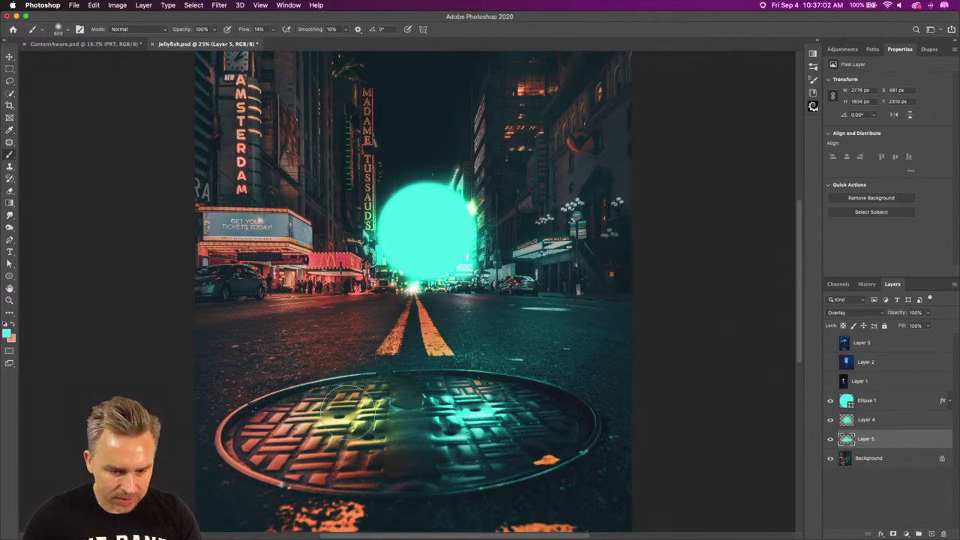
mouse_move(300, 435)
left_mouse_down()
mouse_move(341, 439)
mouse_move(552, 399)
left_mouse_up()
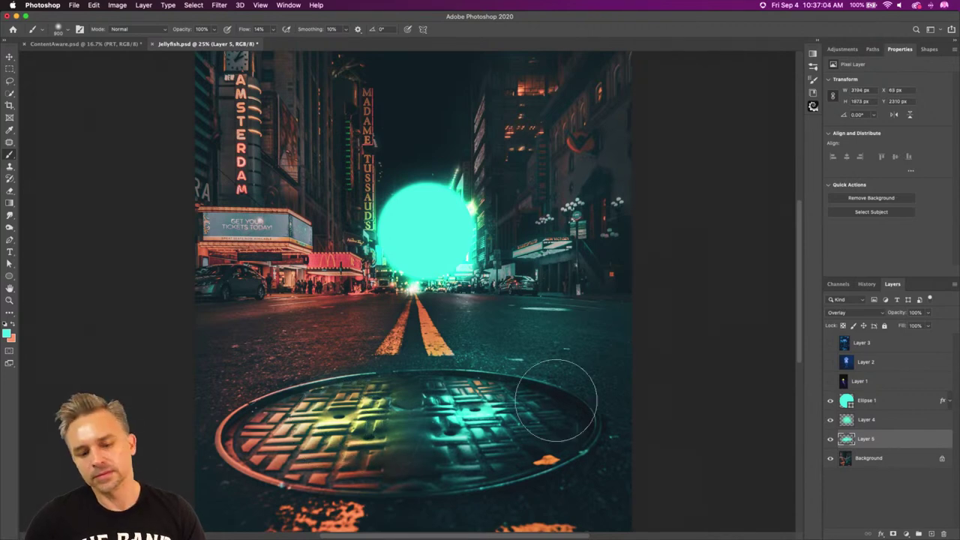
- Add Layer 6 with a repainted teal stroke across the manhole, blended as Overlay
left_click(931, 534)
left_click_drag(344, 431, 443, 416)
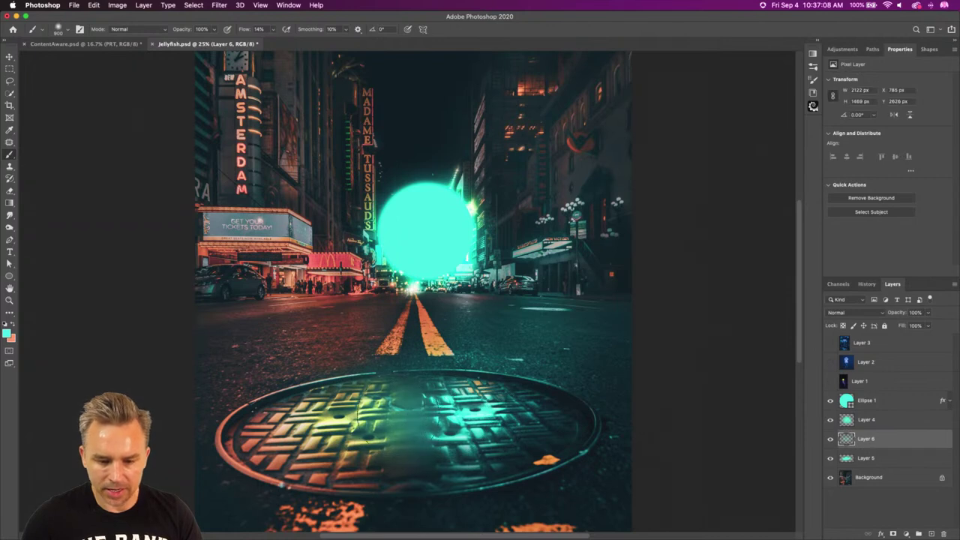
key("super+z")
mouse_move(442, 420)
left_mouse_down()
mouse_move(387, 405)
mouse_move(460, 412)
mouse_move(375, 435)
left_mouse_up()
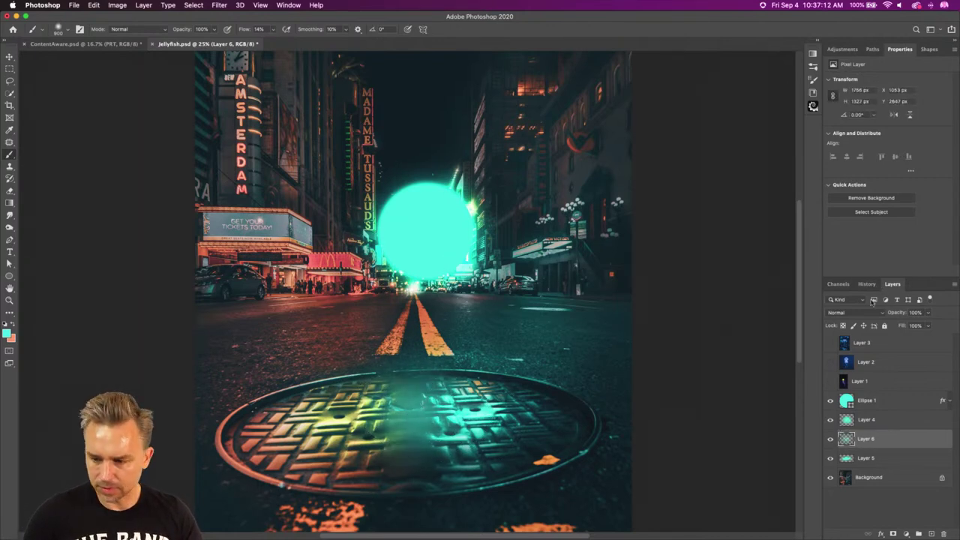
left_click(856, 312)
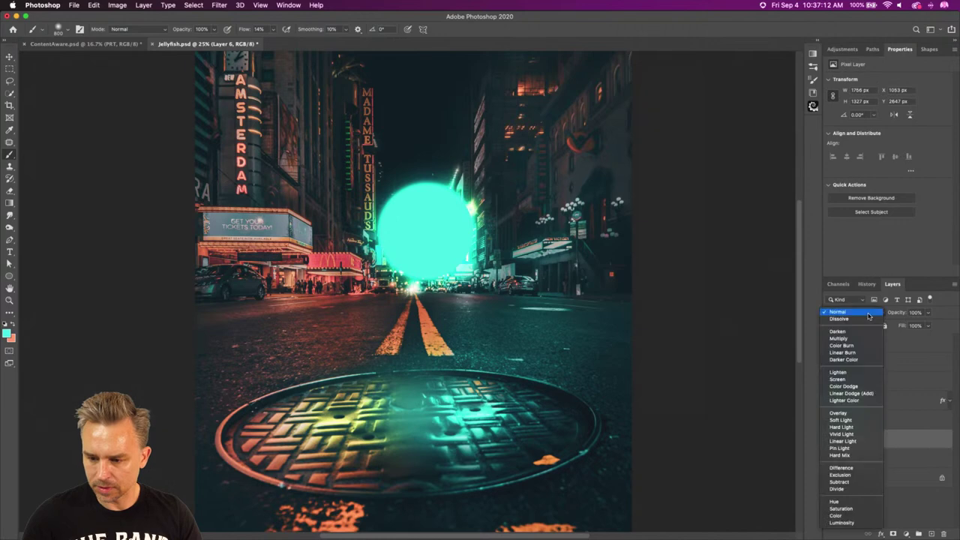
left_click(854, 415)
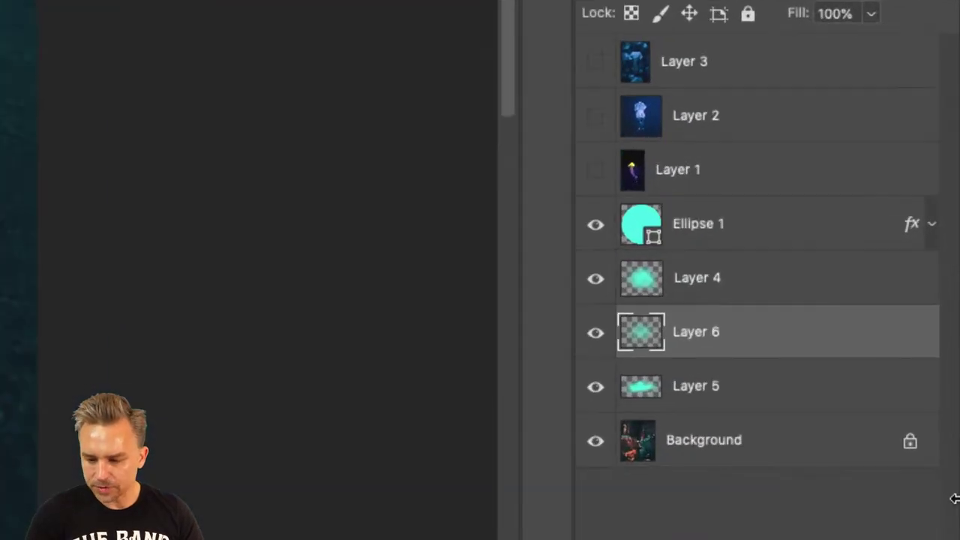
left_click(874, 458)
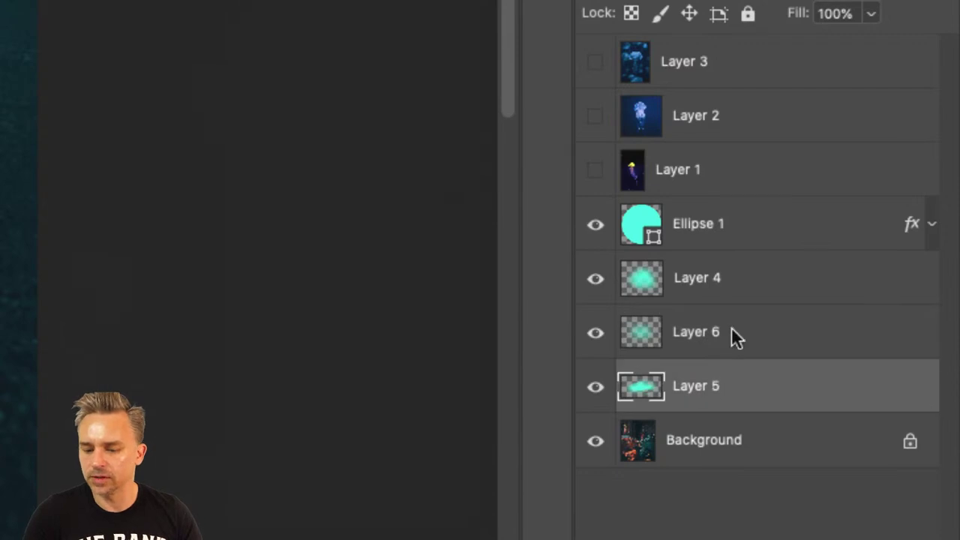
left_click(725, 332)
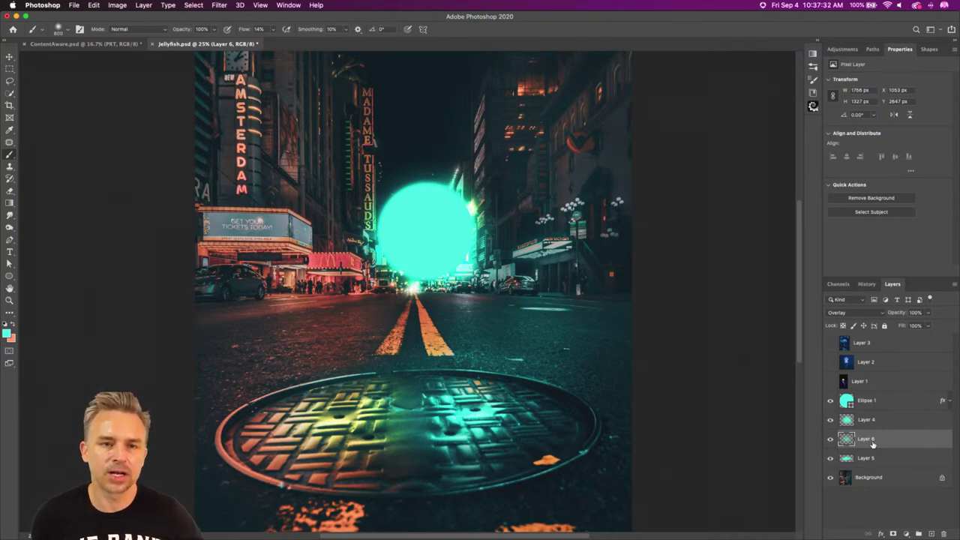
- Browse the brush presets, trying the Chain Link and Sampled Brush 1 presets
left_click(67, 32)
scroll(66, 152, "up", 4)
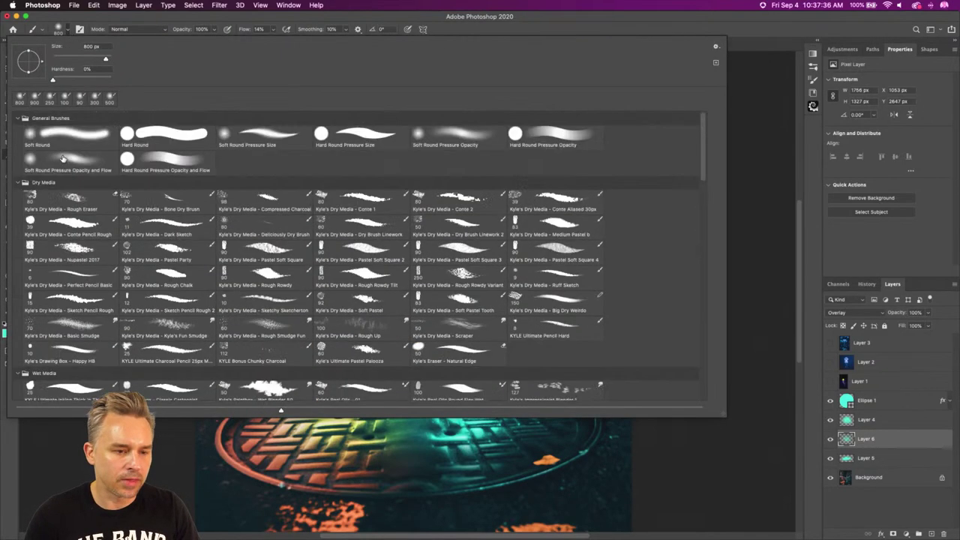
left_click(18, 185)
left_click(18, 186)
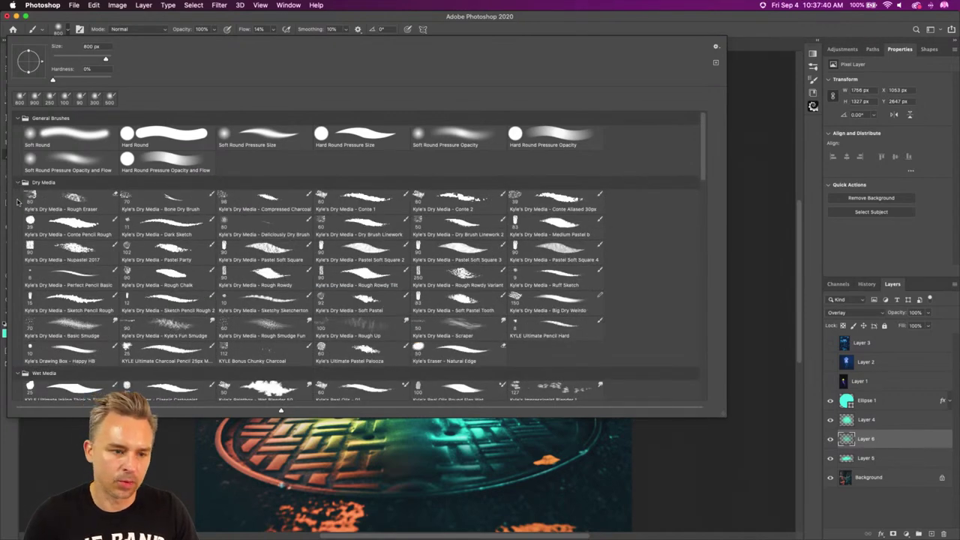
scroll(18, 201, "down", 20)
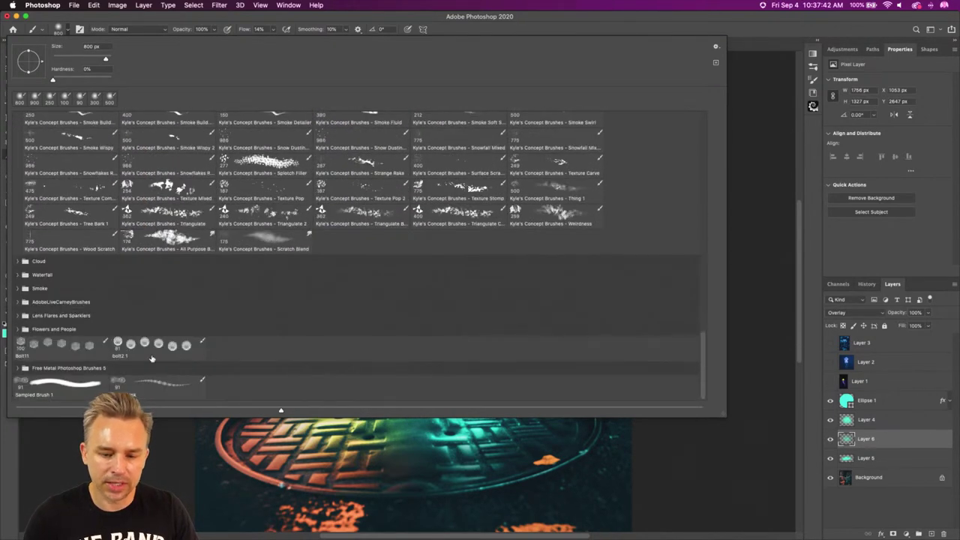
left_click_drag(178, 384, 158, 392)
left_click(66, 390)
left_click(133, 391)
left_click(75, 394)
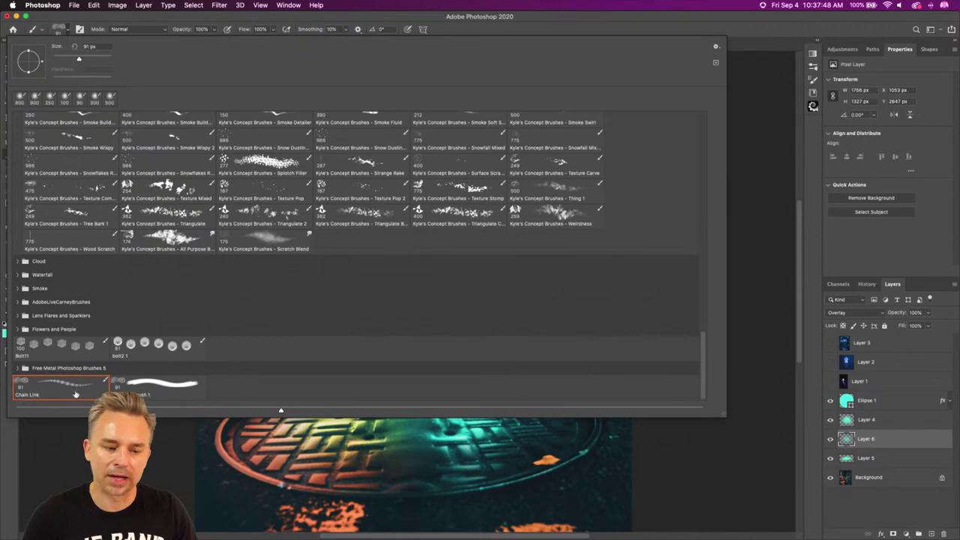
left_click(124, 391)
left_click(75, 390)
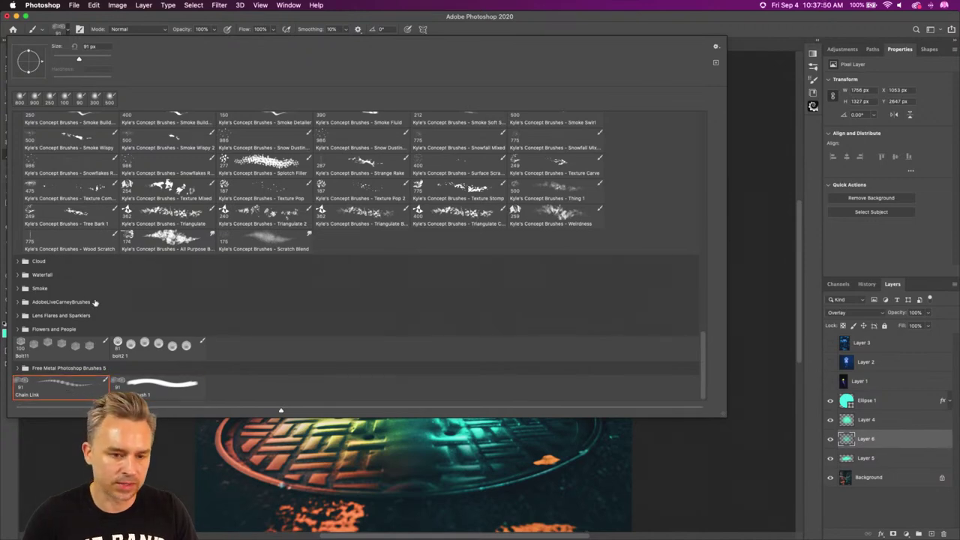
- Choose a preset from Kyle's Spatter Brushes and close the preset picker
scroll(96, 305, "up", 5)
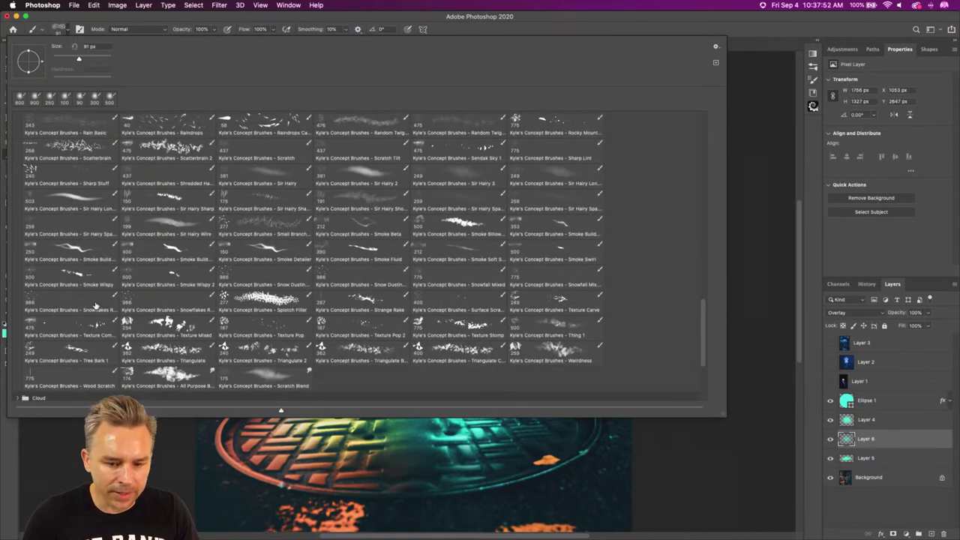
scroll(95, 304, "up", 3)
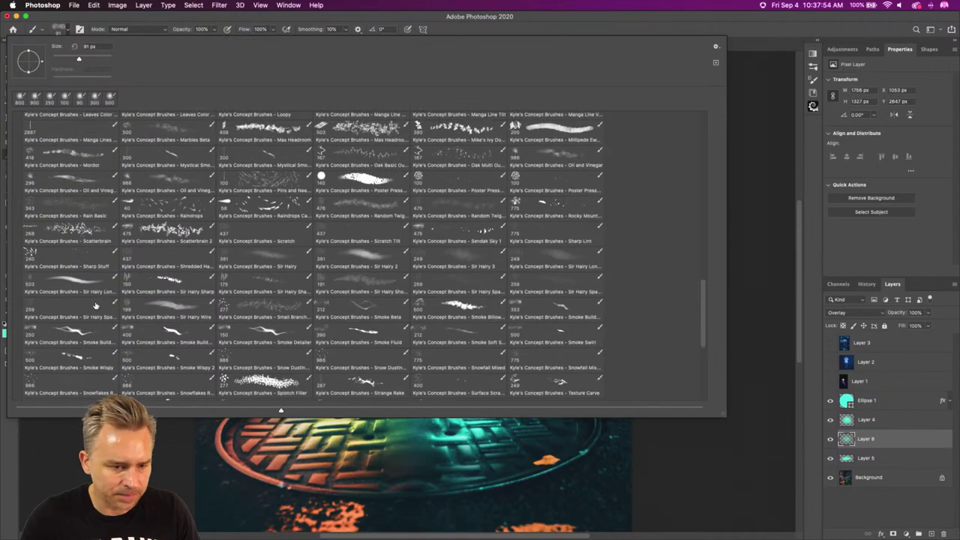
scroll(96, 305, "up", 5)
scroll(95, 304, "up", 9)
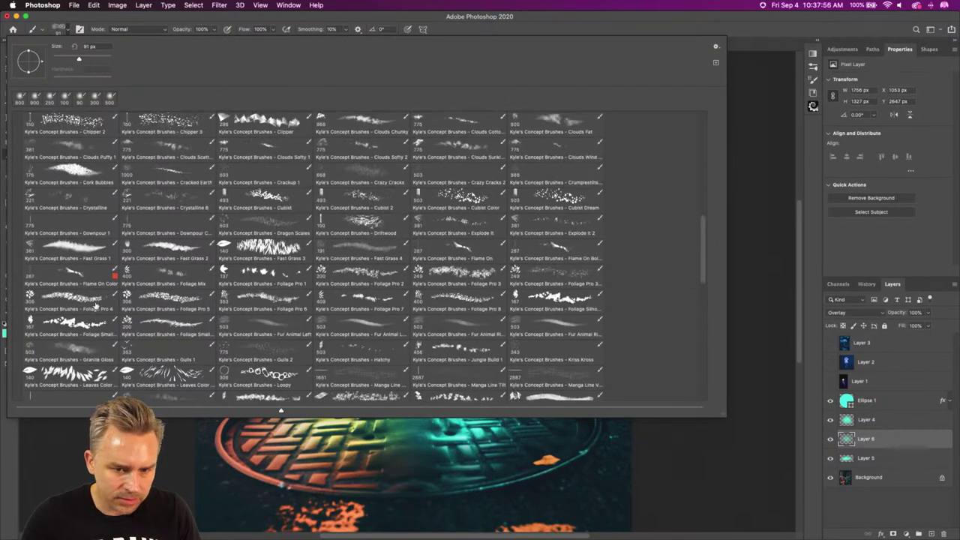
scroll(96, 304, "up", 4)
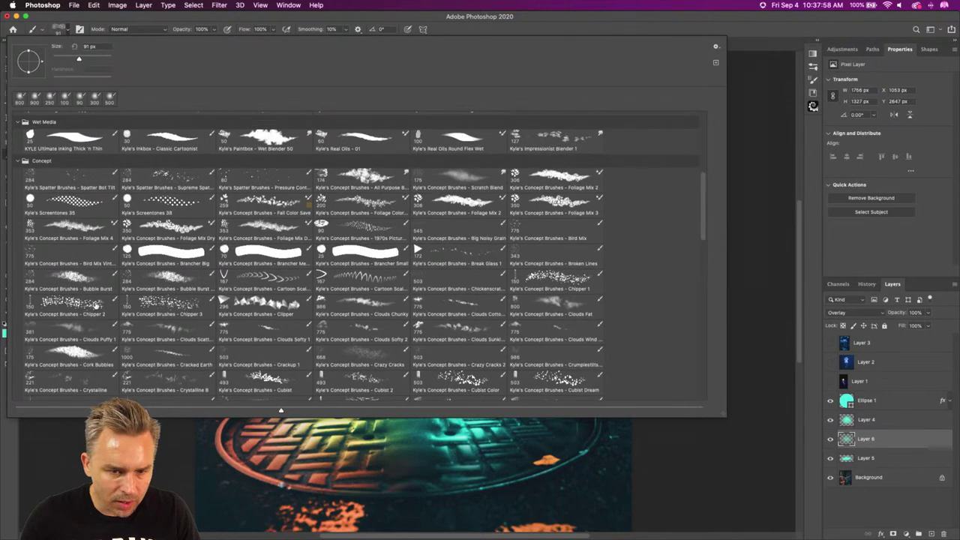
left_click(233, 183)
key("Return")
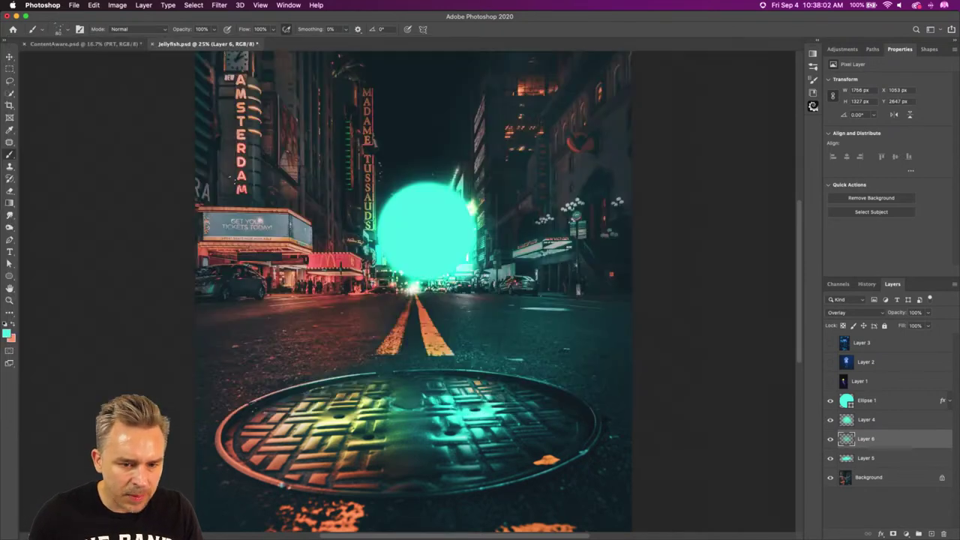
- Create a new Layer 7 and paint spatter dots around the cyan orb
left_click(933, 533)
left_click(402, 208)
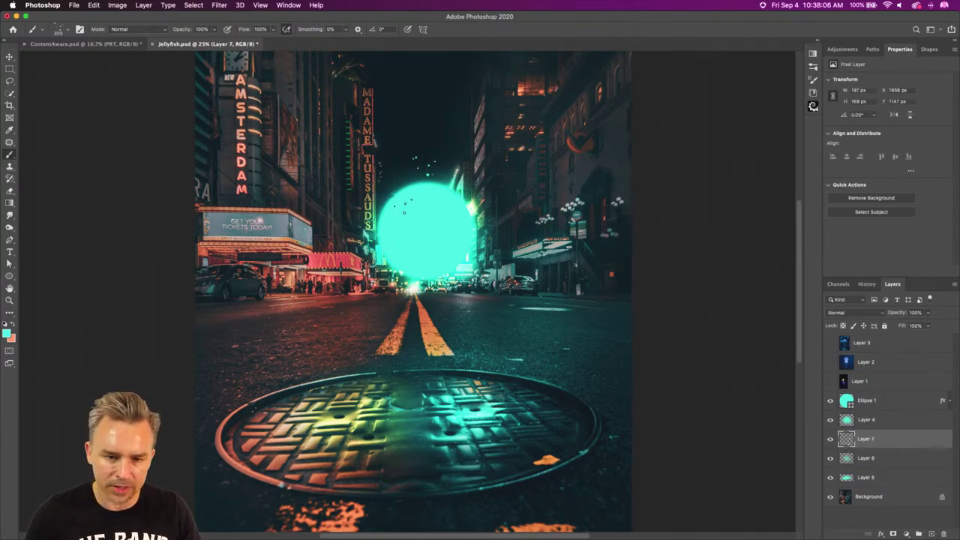
key("super+z")
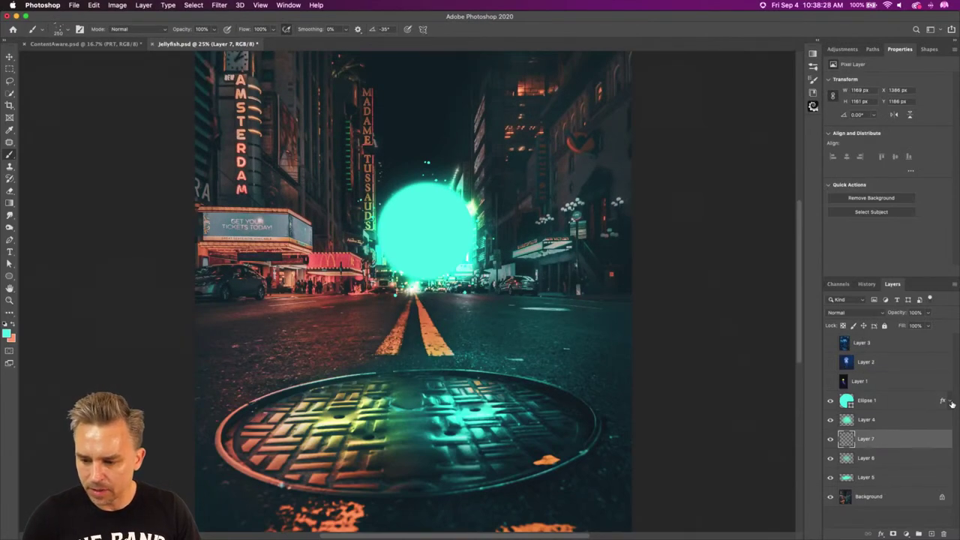
- Copy Ellipse 1's Outer Glow and Drop Shadow onto Layer 7 and reposition its spatter around the orb
left_click(950, 401)
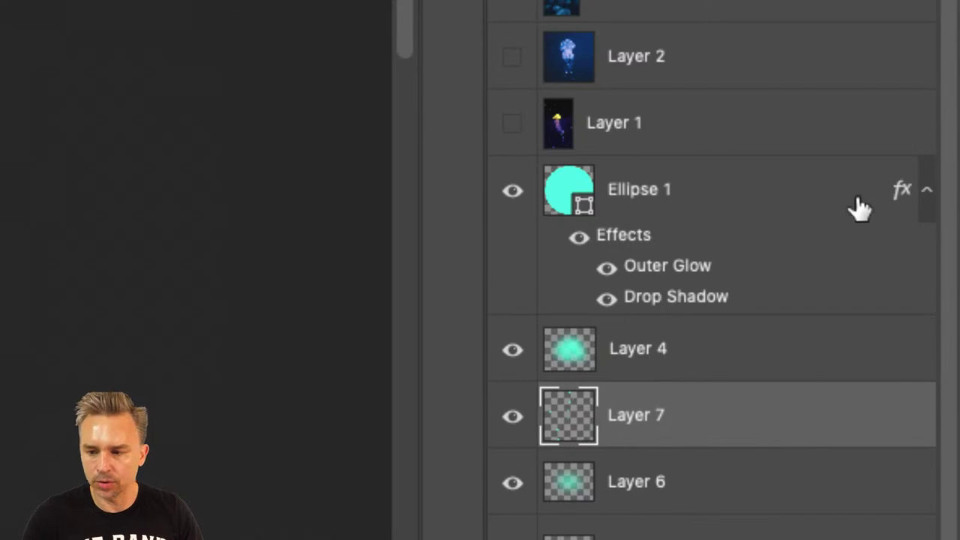
left_click_drag(903, 203, 659, 422)
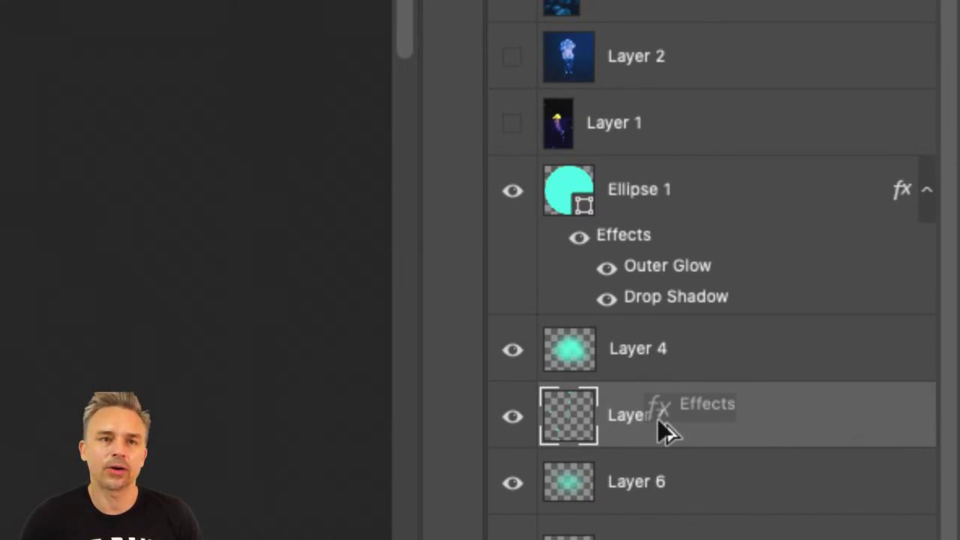
left_click_drag(665, 429, 656, 431)
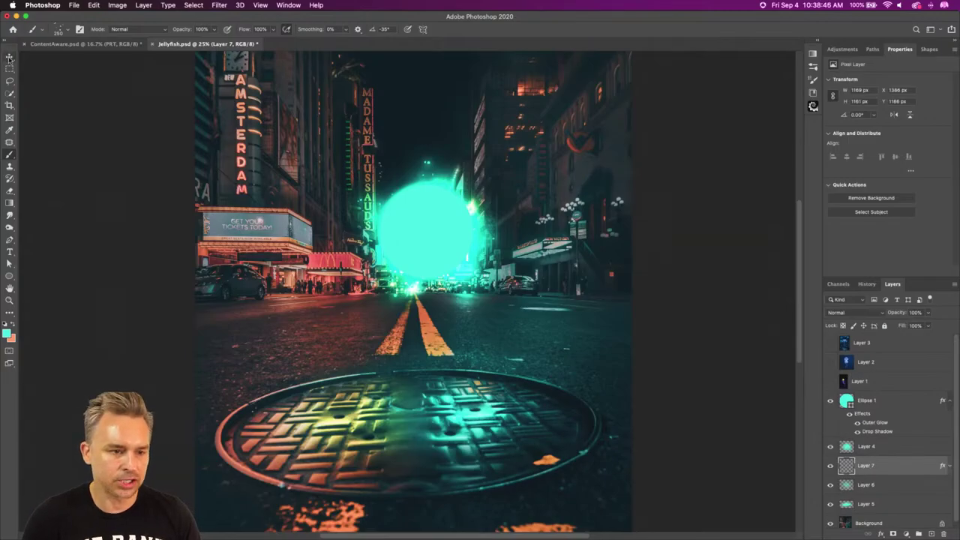
key("v")
mouse_move(195, 180)
left_mouse_down()
mouse_move(420, 285)
mouse_move(337, 192)
mouse_move(192, 184)
left_mouse_up()
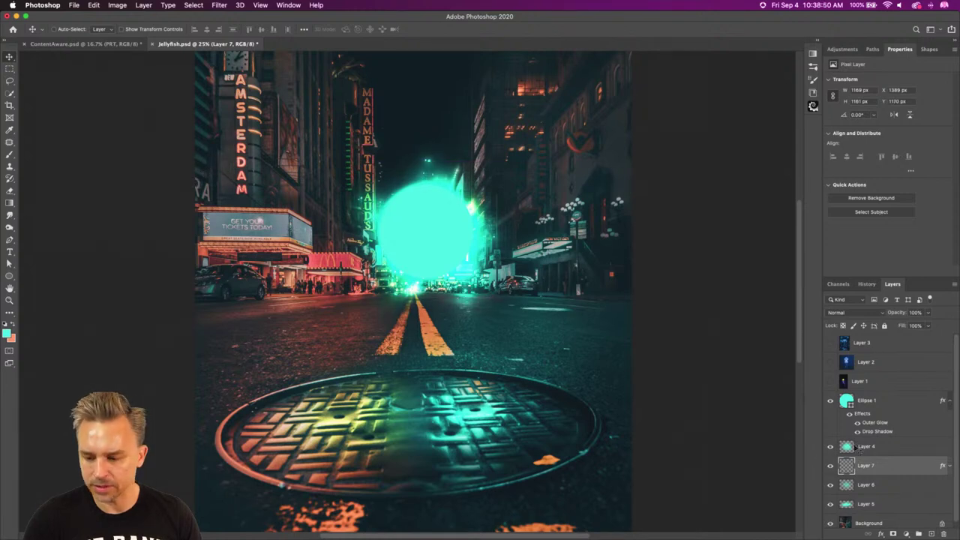
left_click(951, 467)
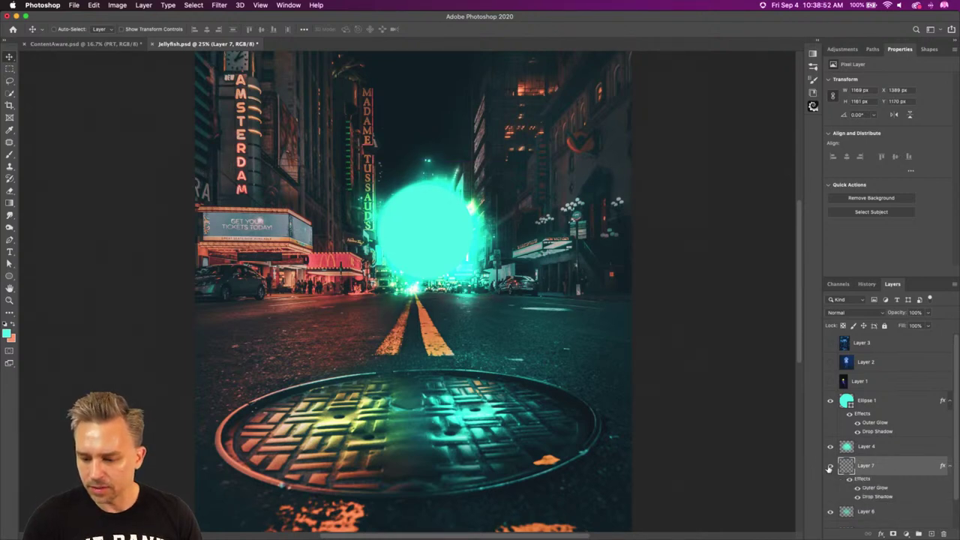
- Add a Gradient Overlay to Layer 7 running from the sampled neon teal to white, without a middle stop
double_click(942, 466)
left_click_drag(524, 132, 556, 170)
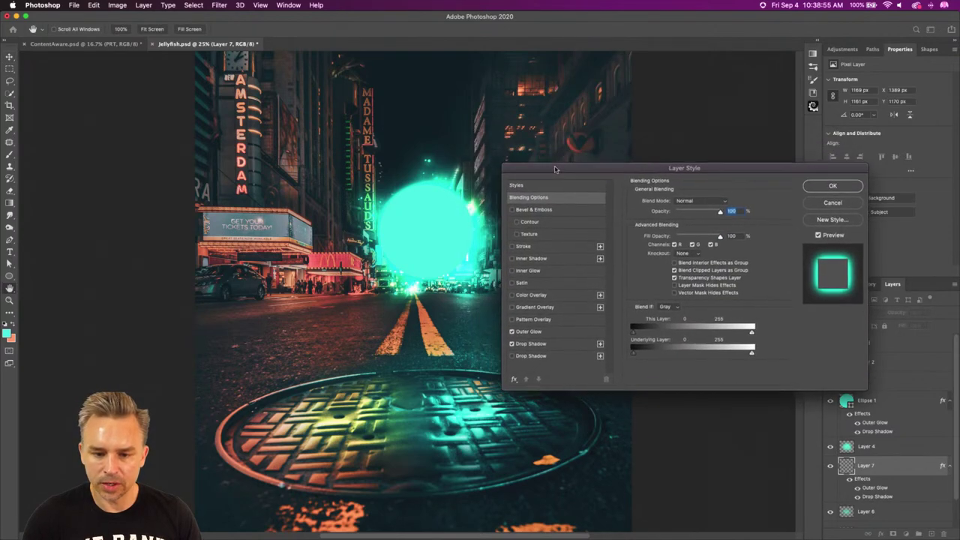
left_click(515, 309)
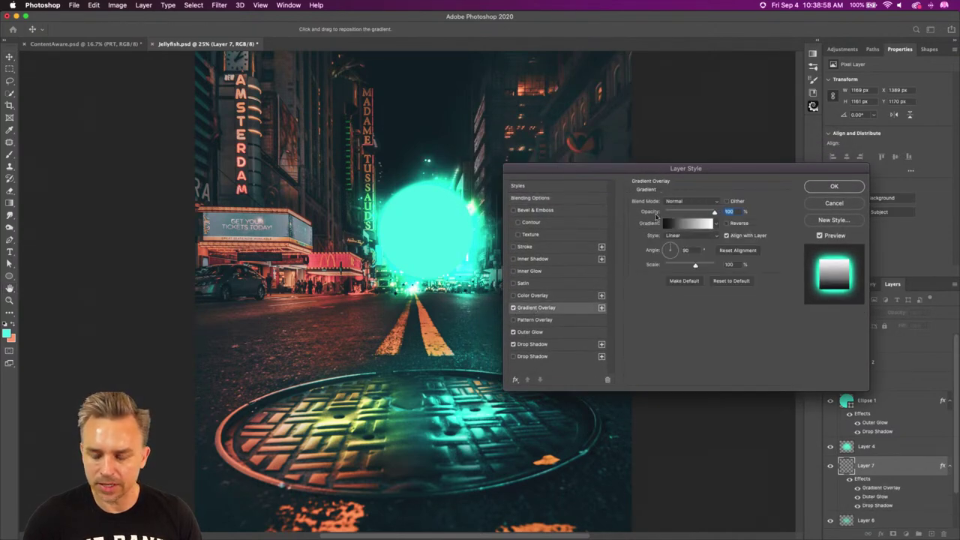
left_click(673, 224)
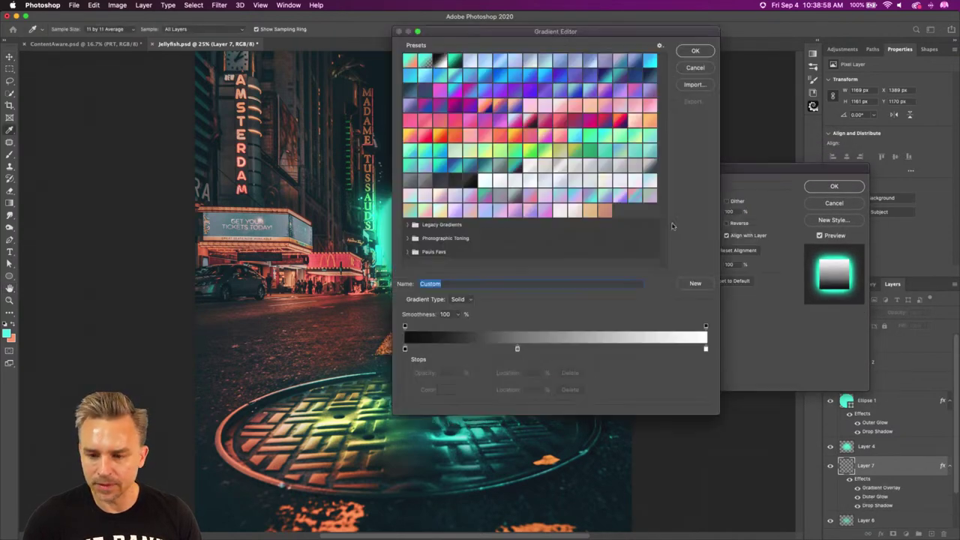
double_click(406, 349)
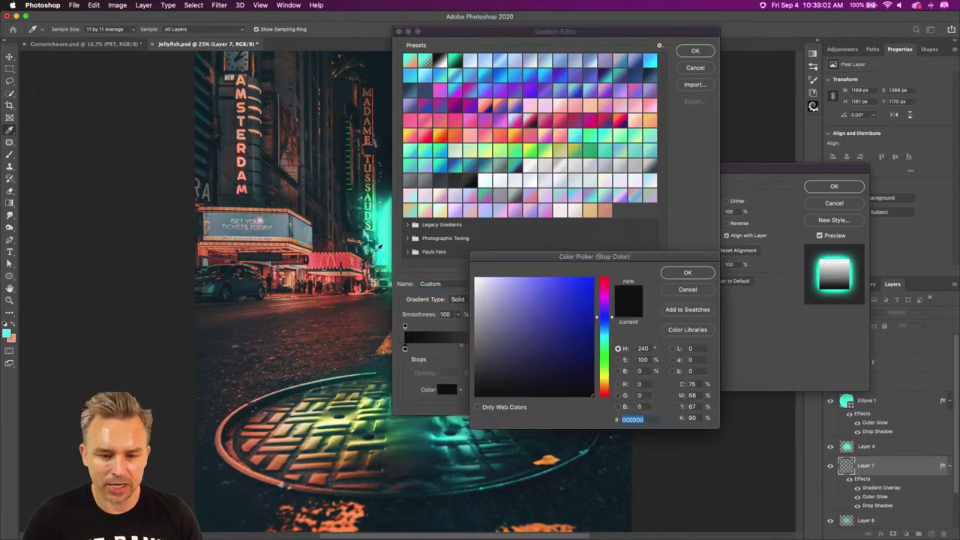
left_click(388, 223)
left_click(683, 274)
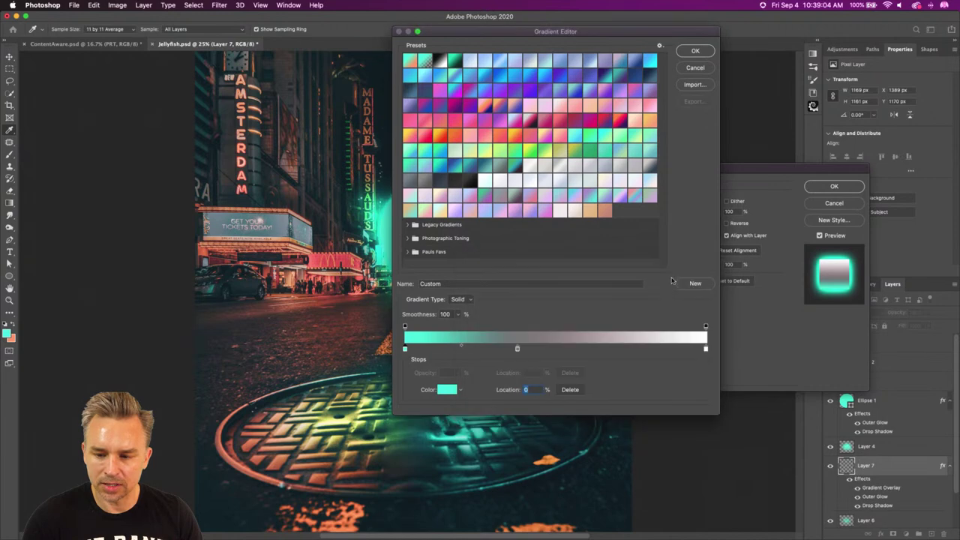
left_click_drag(517, 349, 491, 406)
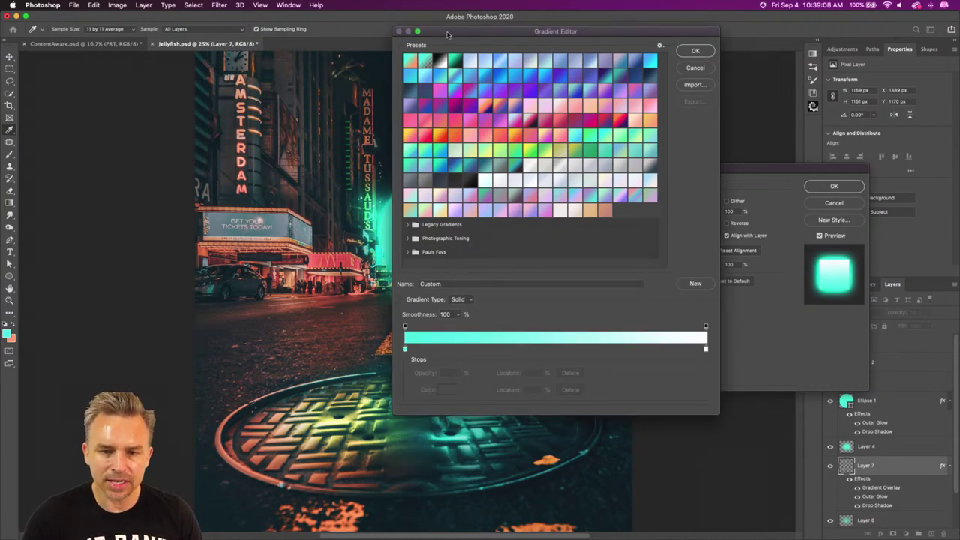
left_click_drag(447, 34, 607, 42)
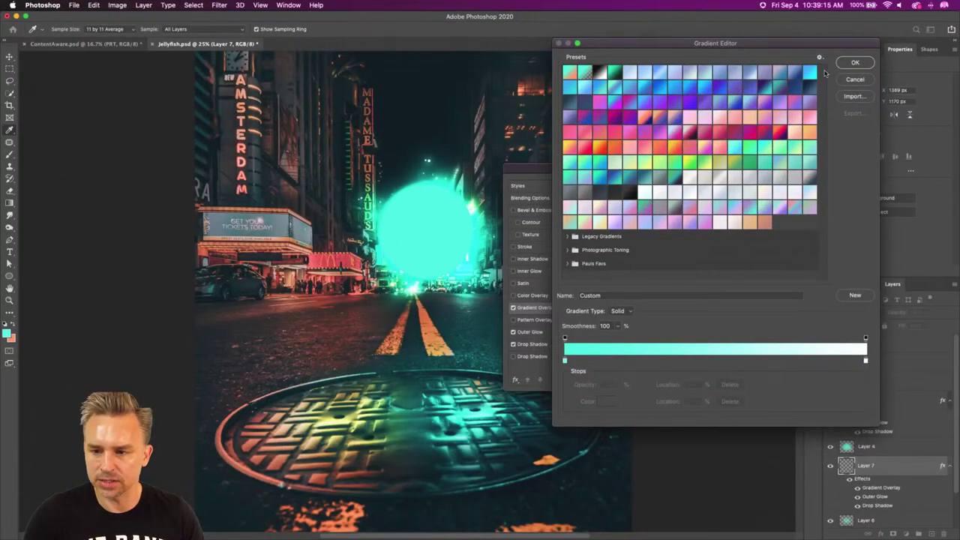
left_click(845, 66)
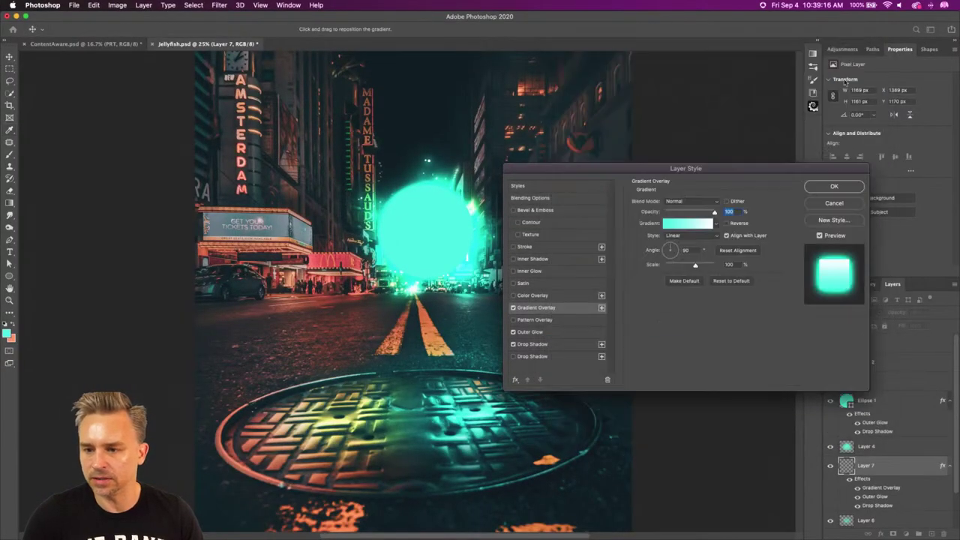
left_click(815, 186)
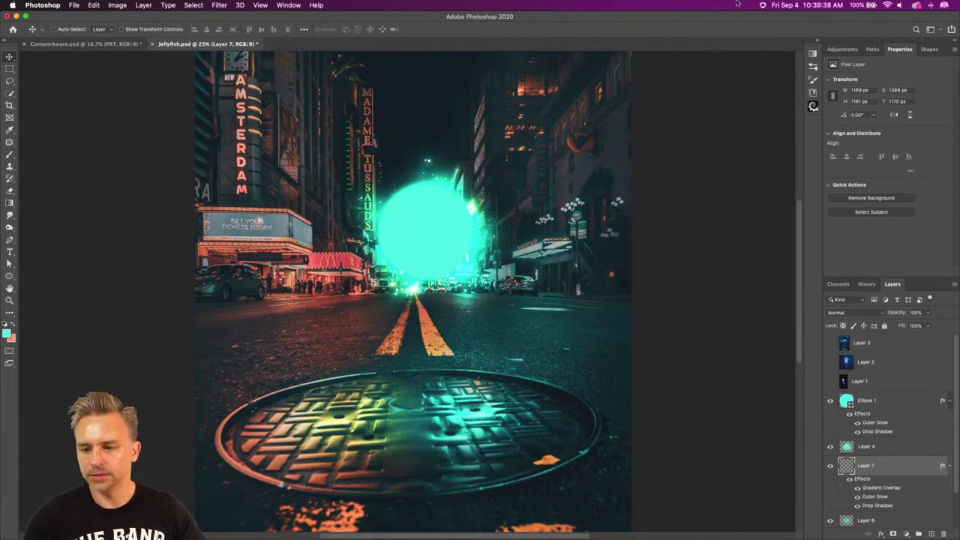
- Collapse the Properties panel, then select Layer 4 and the Ellipse 1 layer
double_click(947, 49)
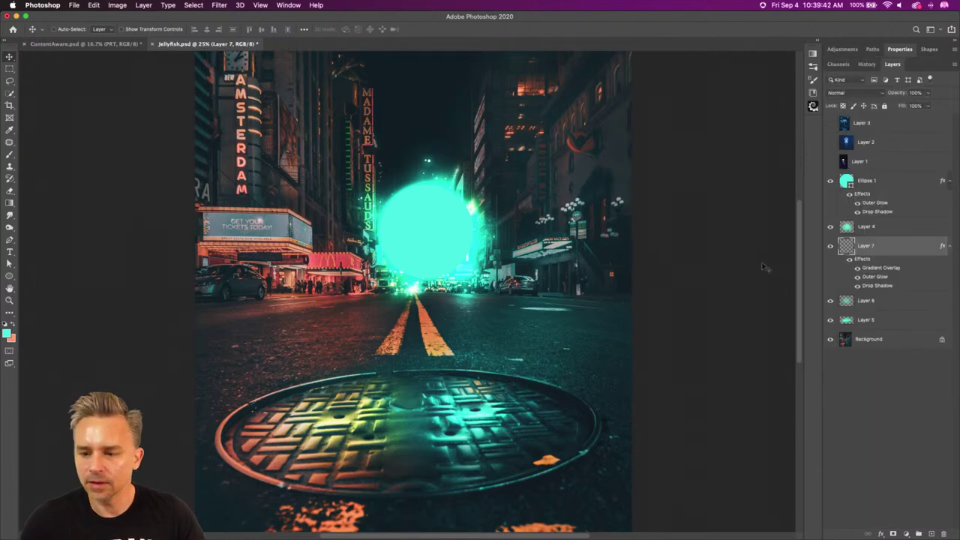
left_click(876, 231)
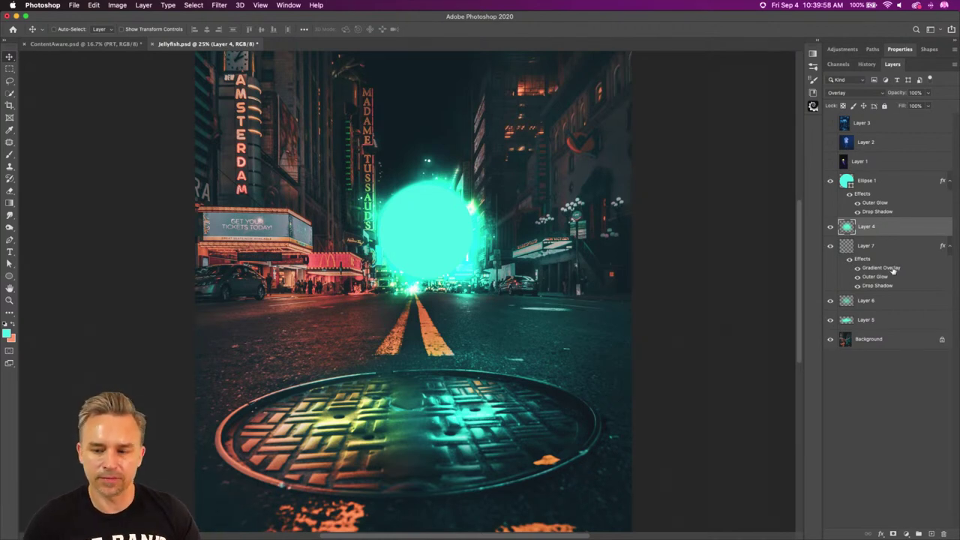
left_click(873, 181)
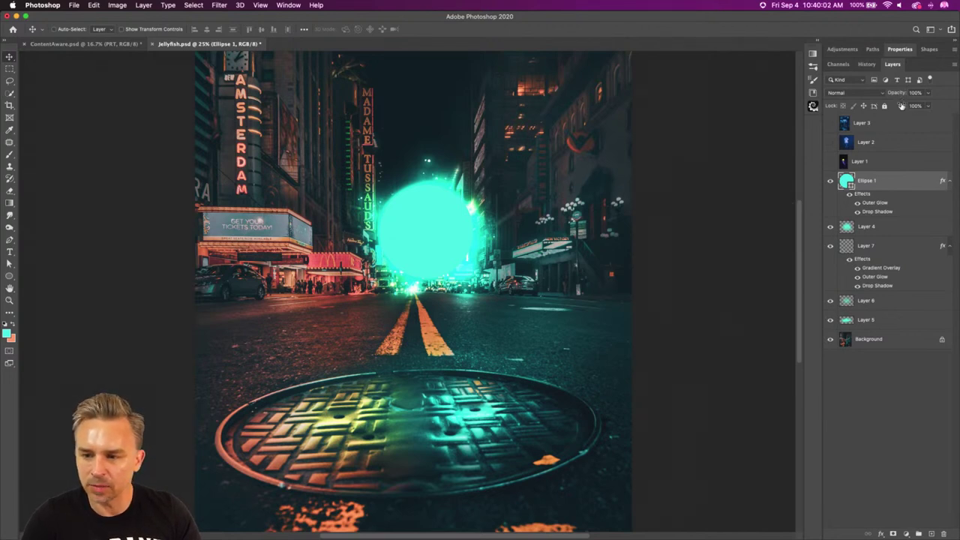
- Rename the Ellipse 1 layer to 'orb'
mouse_move(902, 107)
left_mouse_down()
mouse_move(860, 111)
mouse_move(912, 107)
left_mouse_up()
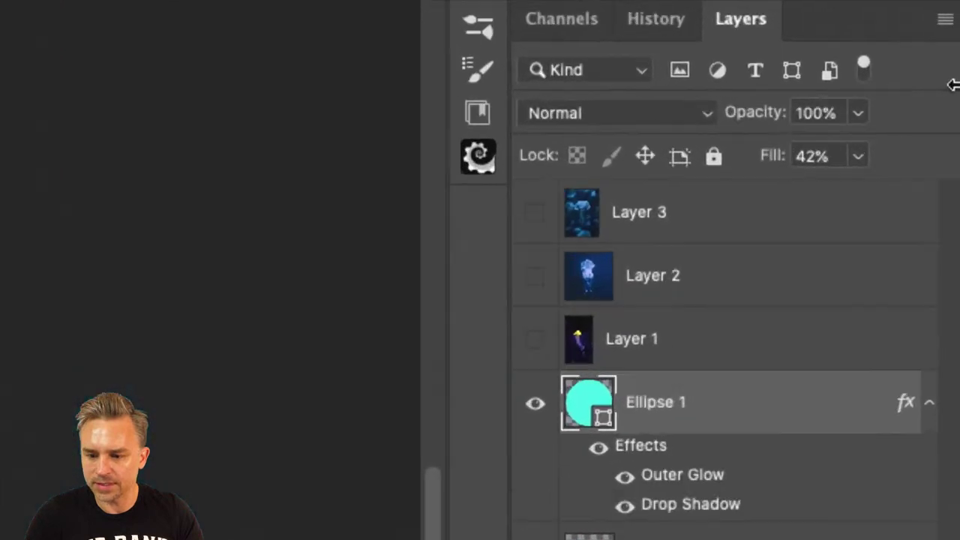
double_click(620, 435)
type("orb")
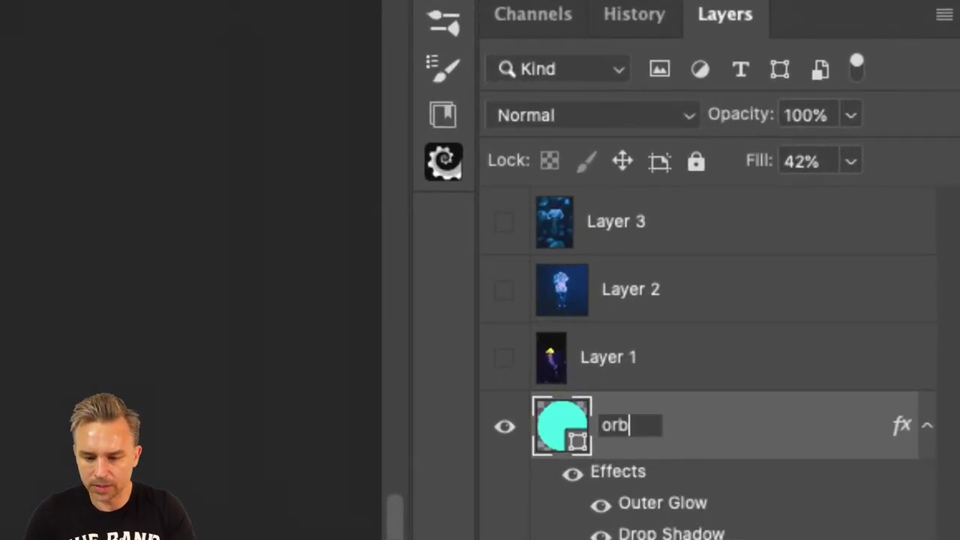
key("Return")
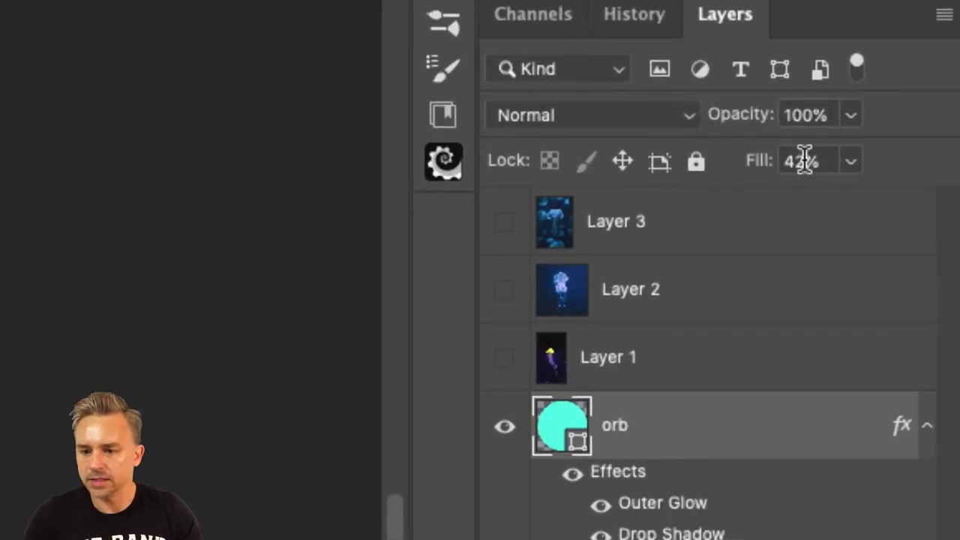
- Lower the orb's Fill to about 51% and hide Layer 4's glow ring
mouse_move(764, 171)
left_mouse_down()
mouse_move(843, 172)
mouse_move(700, 171)
mouse_move(747, 171)
left_mouse_up()
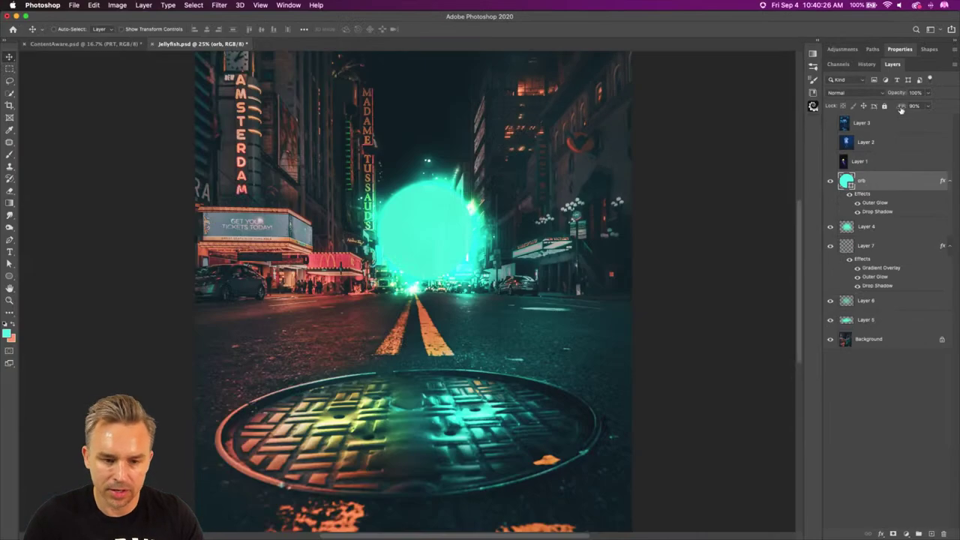
left_click_drag(901, 109, 899, 108)
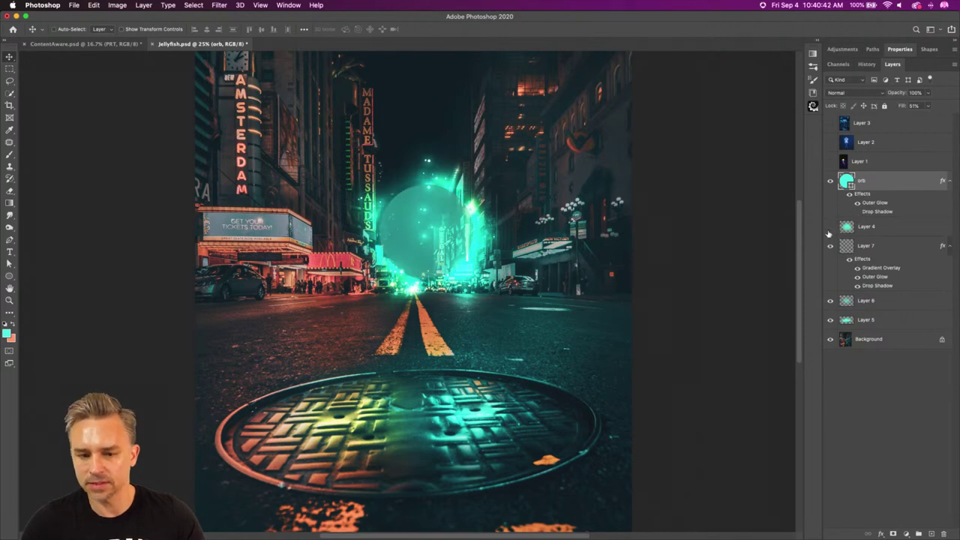
left_click(830, 226)
- Review the orb's Outer Glow settings and accept them
double_click(872, 204)
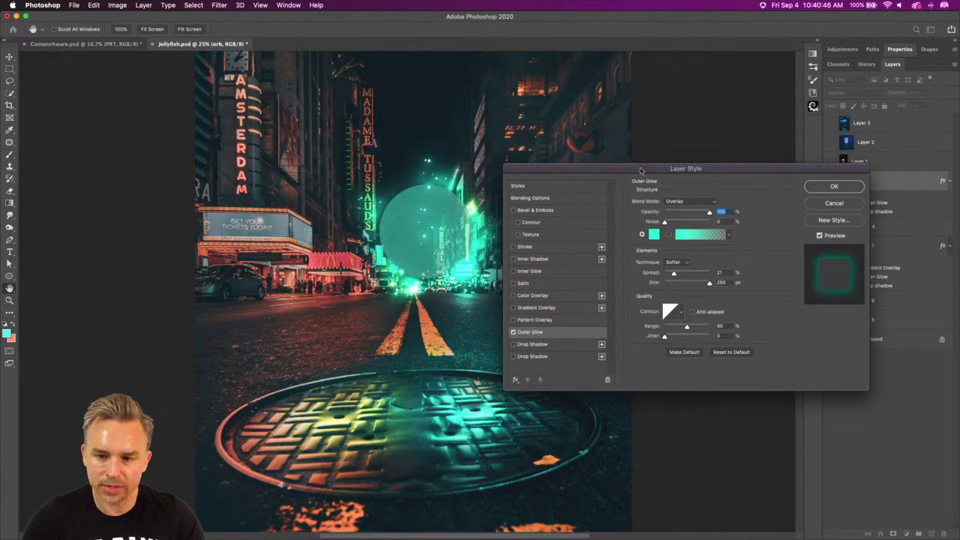
left_click_drag(642, 169, 550, 190)
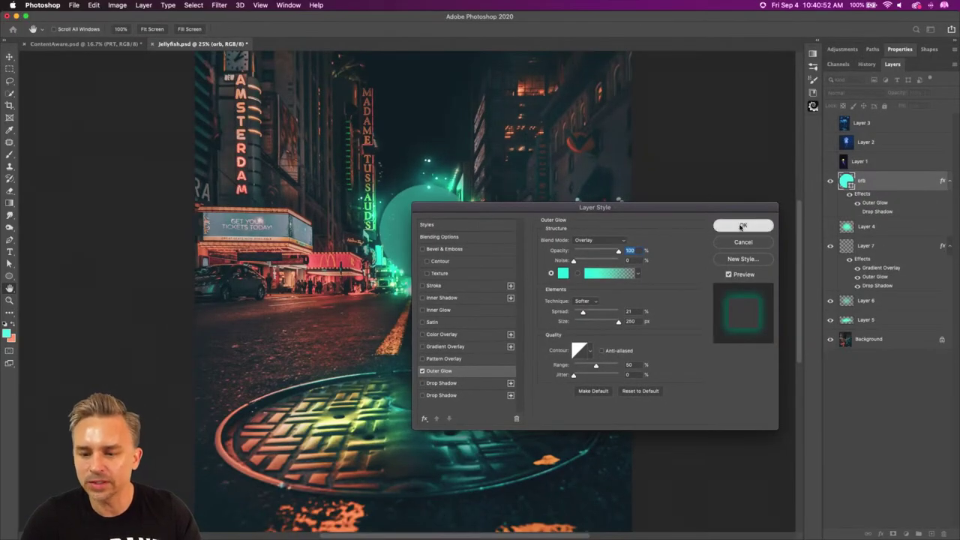
left_click(742, 226)
- Show the Layer 4 glow ring and realign it around the orb, then select the street background
left_click(857, 202)
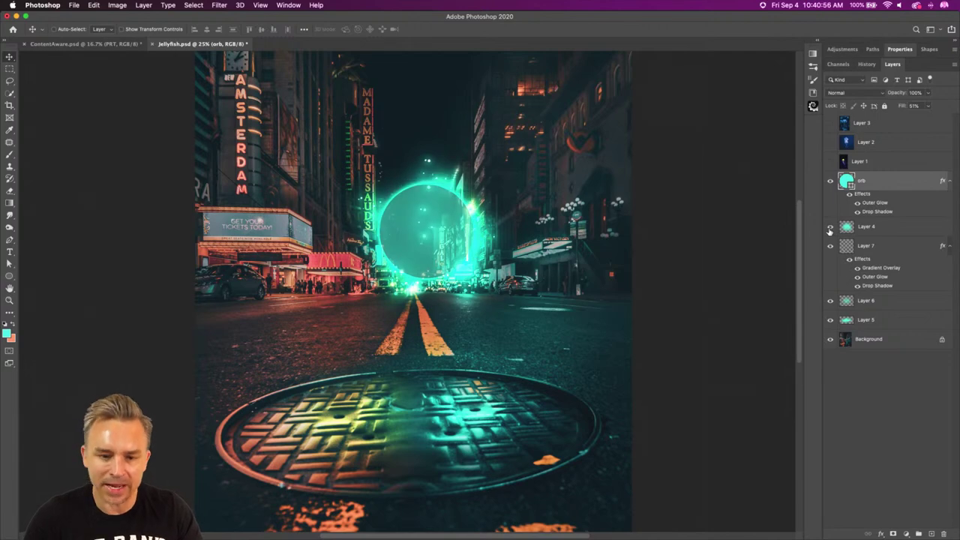
left_click(851, 228)
mouse_move(496, 243)
left_mouse_down()
mouse_move(518, 241)
mouse_move(525, 285)
mouse_move(478, 236)
left_mouse_up()
left_click(873, 189)
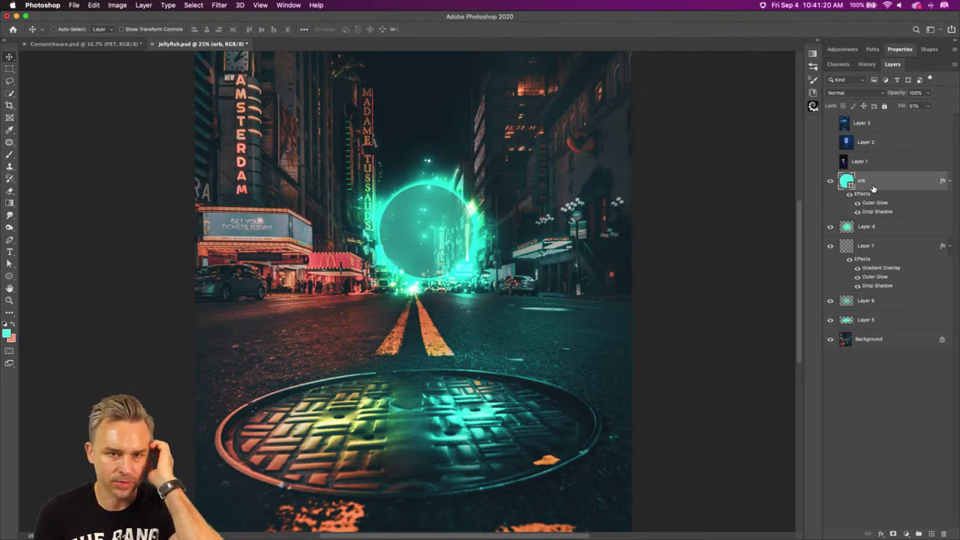
left_click(876, 338)
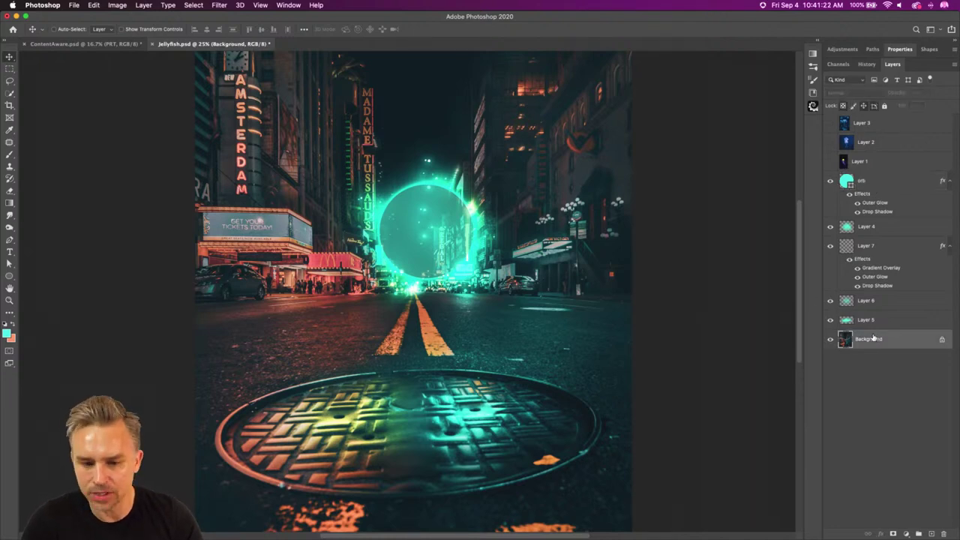
- Unlock and duplicate the street background, then copy a square around the orb to a new layer
left_click(942, 340)
key("super+j")
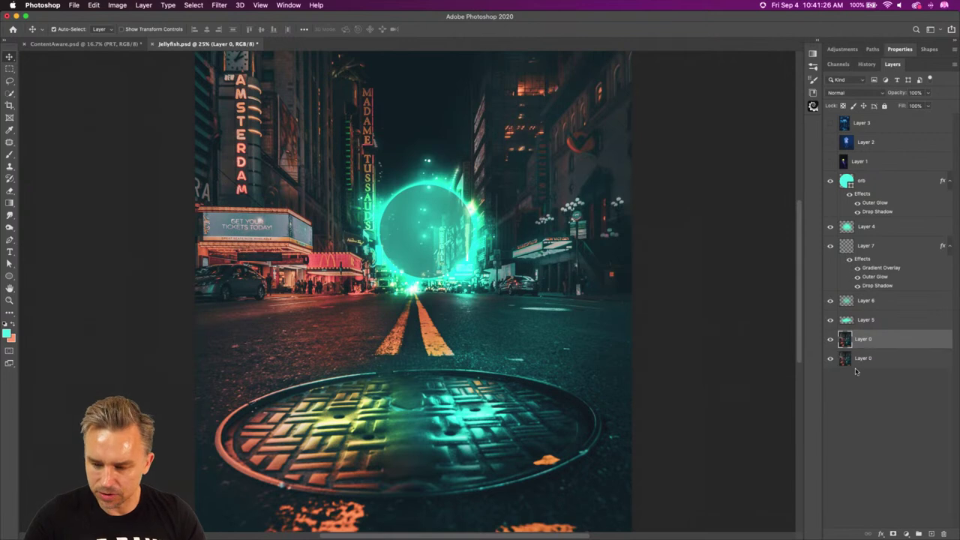
left_click(10, 69)
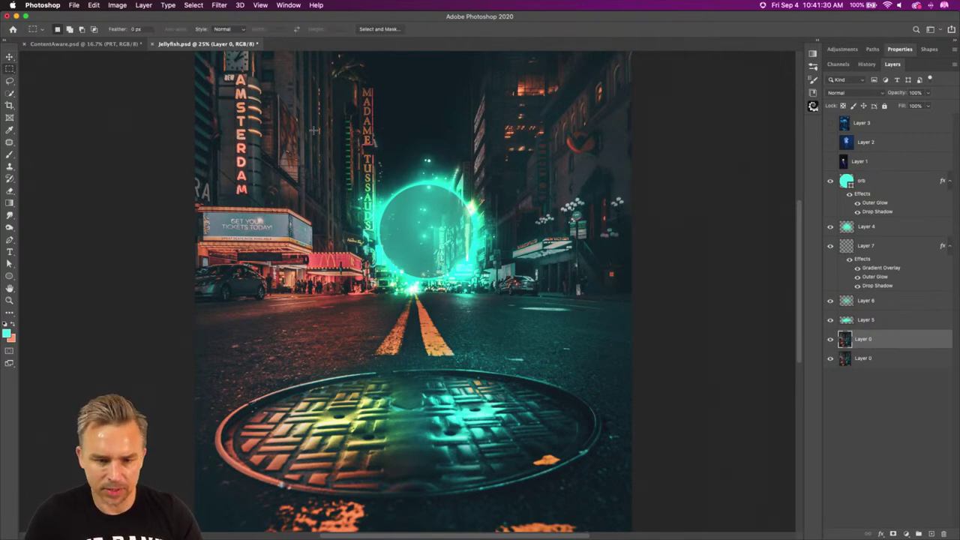
left_click_drag(333, 146, 546, 357)
key("super+j")
- Delete the first square cutout and copy a new square around the orb with the street photo hidden
left_click_drag(830, 357, 830, 378)
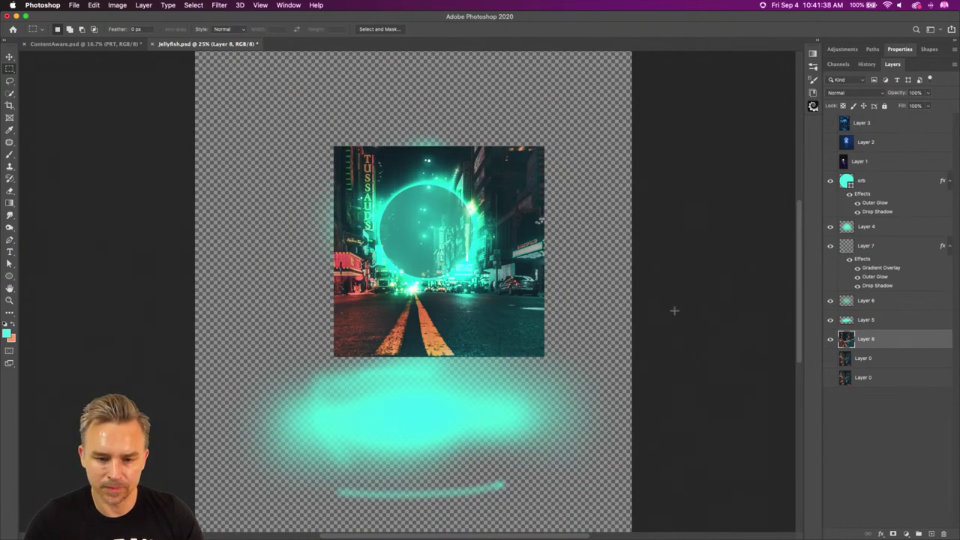
left_click(831, 358)
left_click(830, 340)
left_click(845, 357)
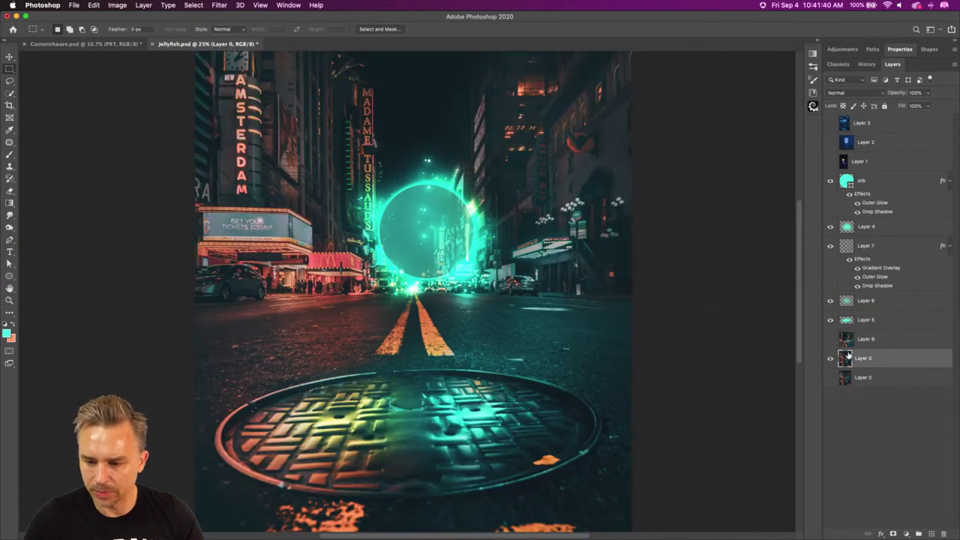
left_click_drag(868, 341, 944, 533)
left_click_drag(313, 135, 519, 332)
key("super+j")
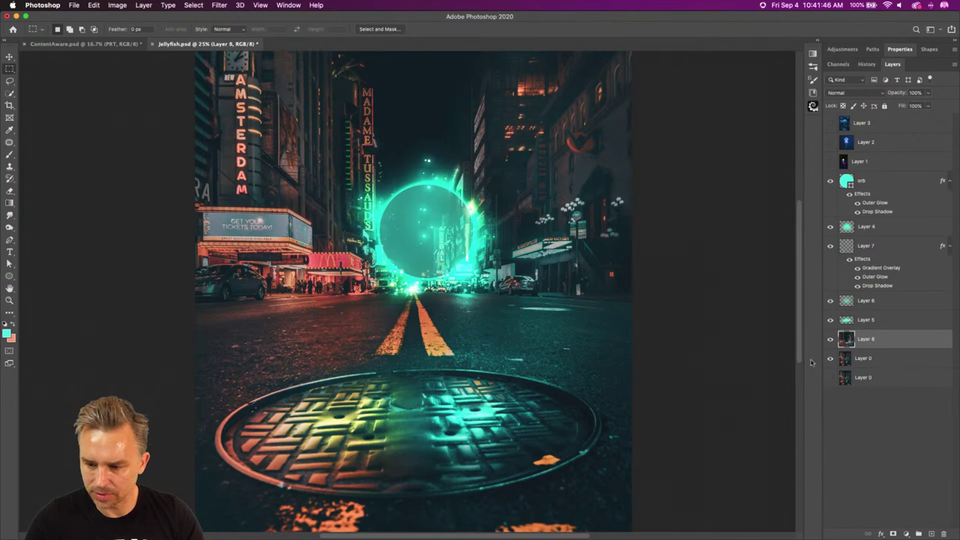
left_click(830, 359)
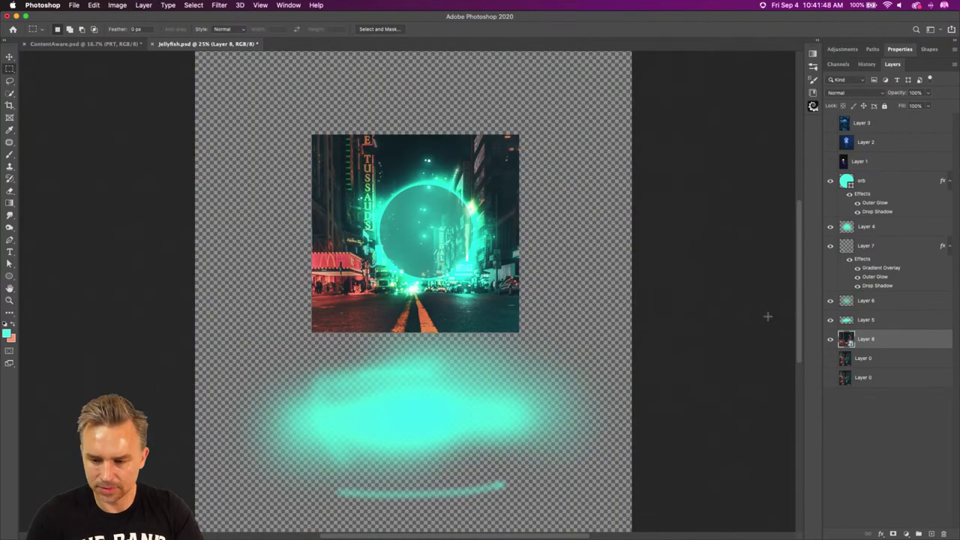
left_click(215, 4)
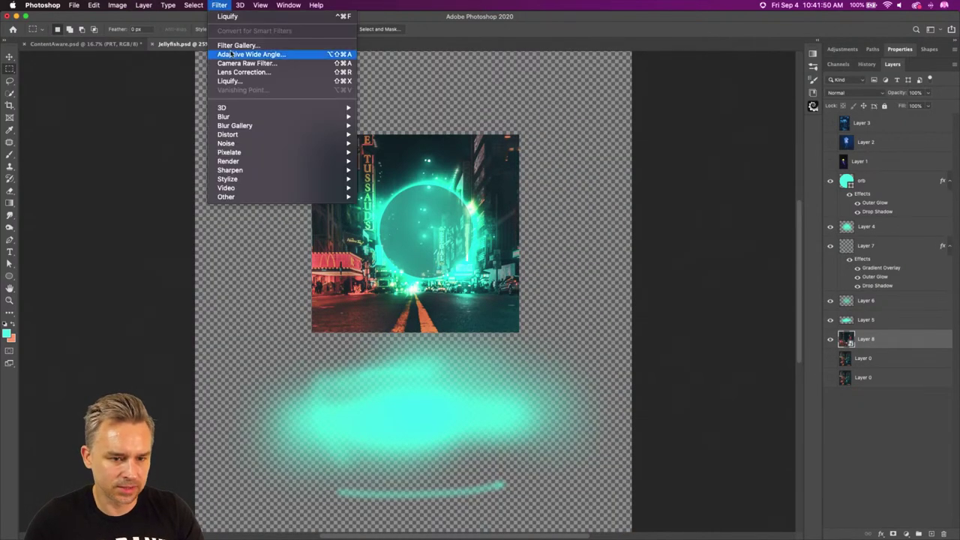
mouse_move(256, 135)
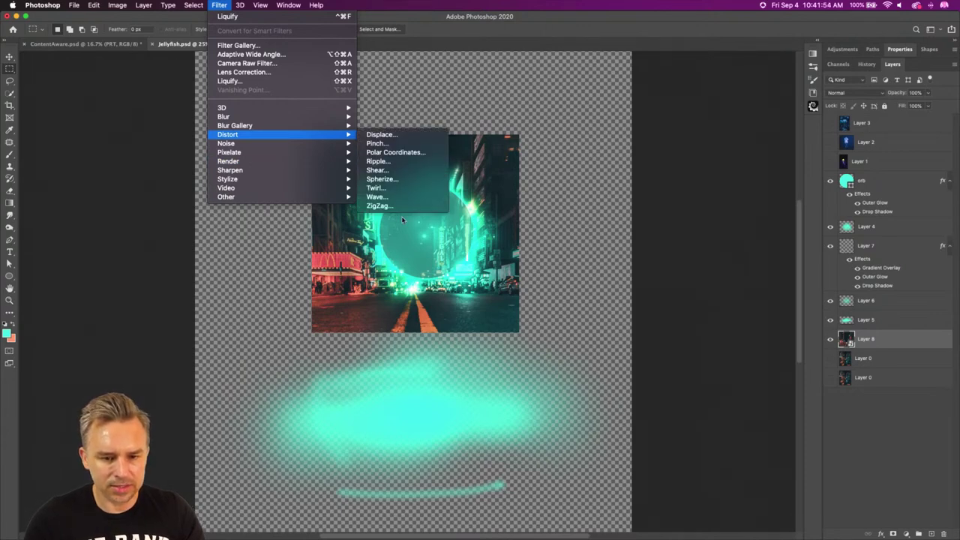
left_click(382, 180)
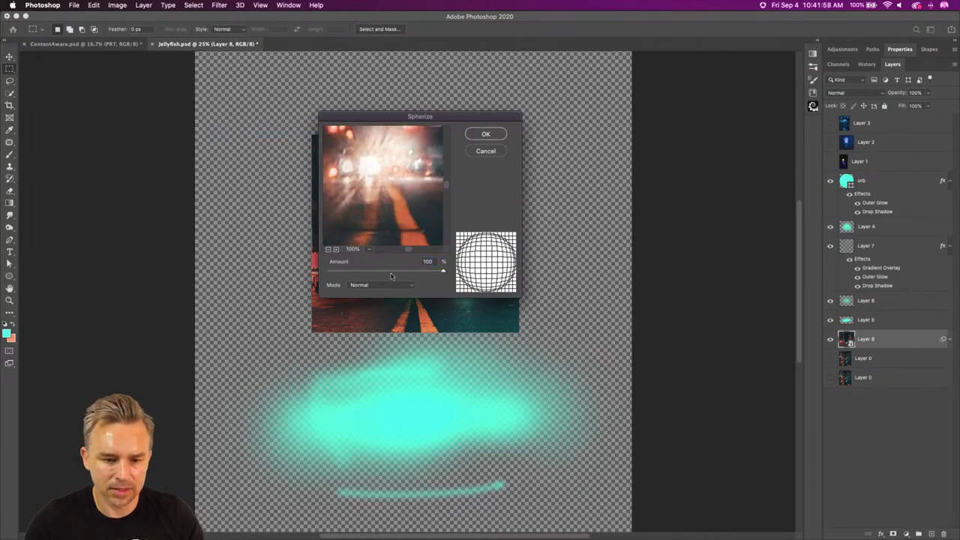
left_click(327, 249)
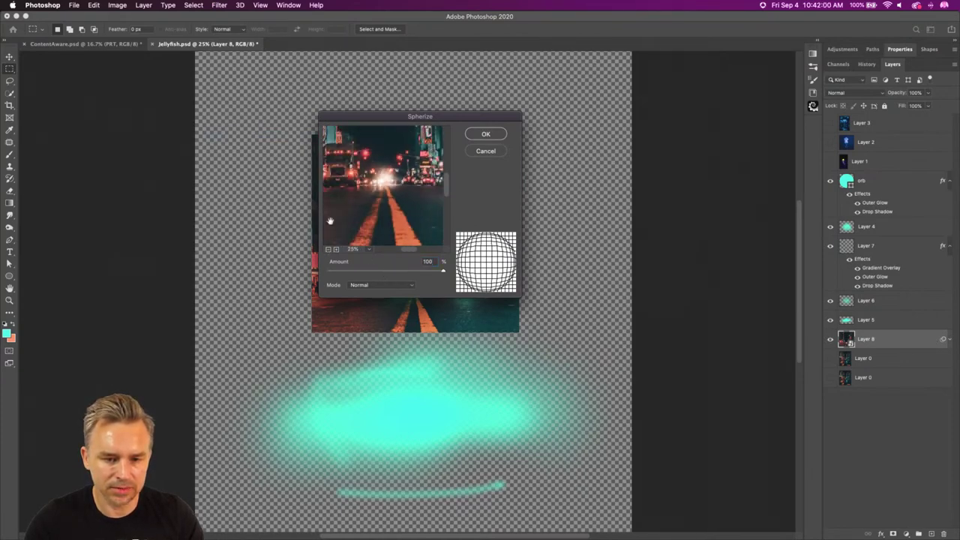
left_click(330, 249)
left_click(331, 250)
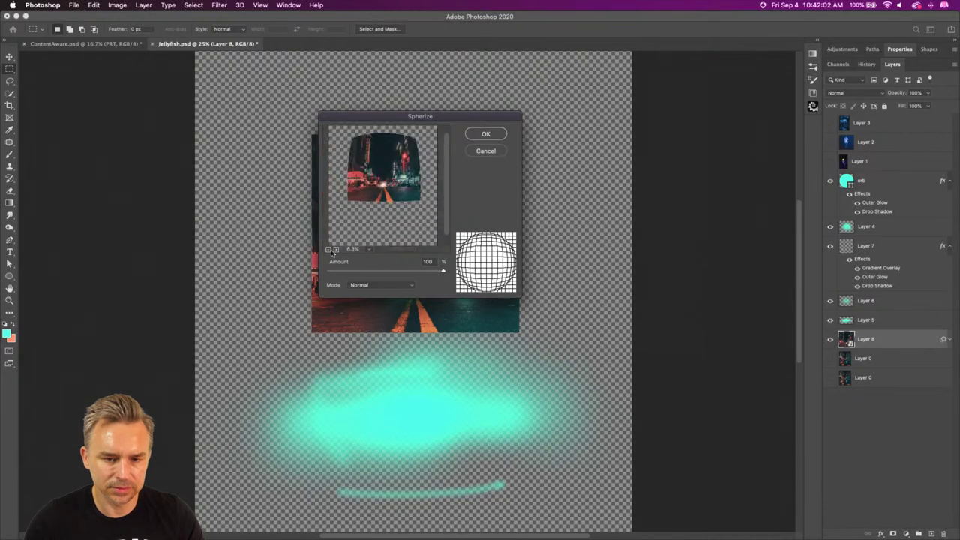
left_click_drag(344, 116, 515, 178)
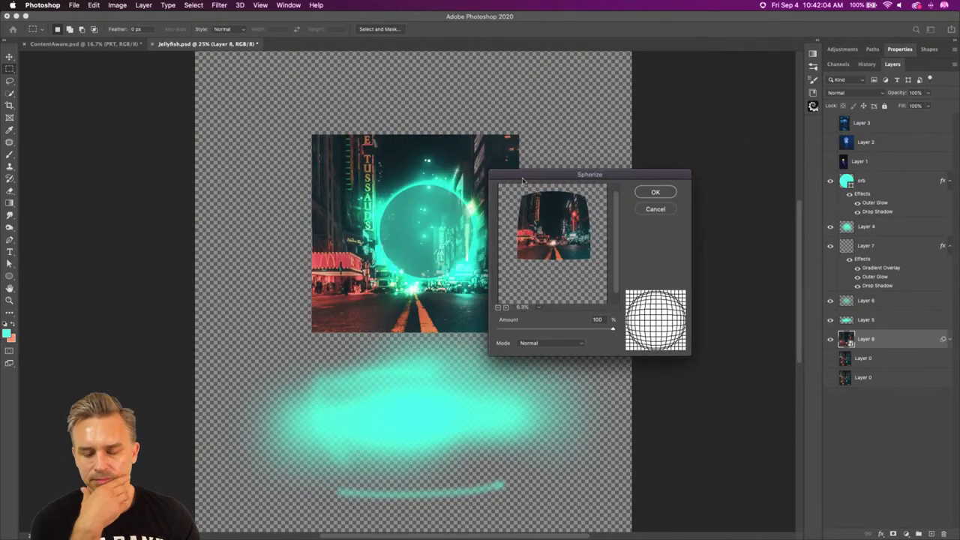
left_click_drag(583, 330, 693, 339)
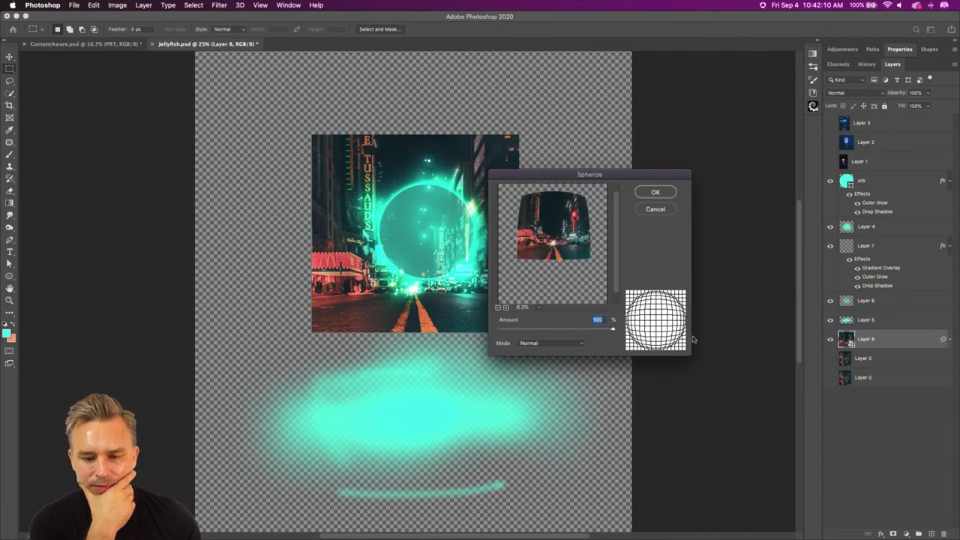
left_click(649, 210)
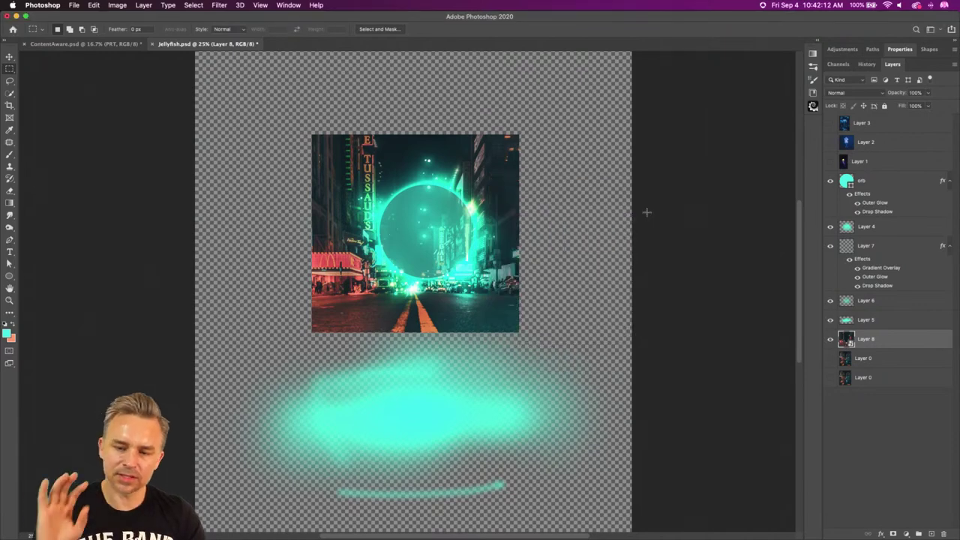
- Open Layer 8's smart object and apply a Spherize distortion to the street square
right_click(879, 343)
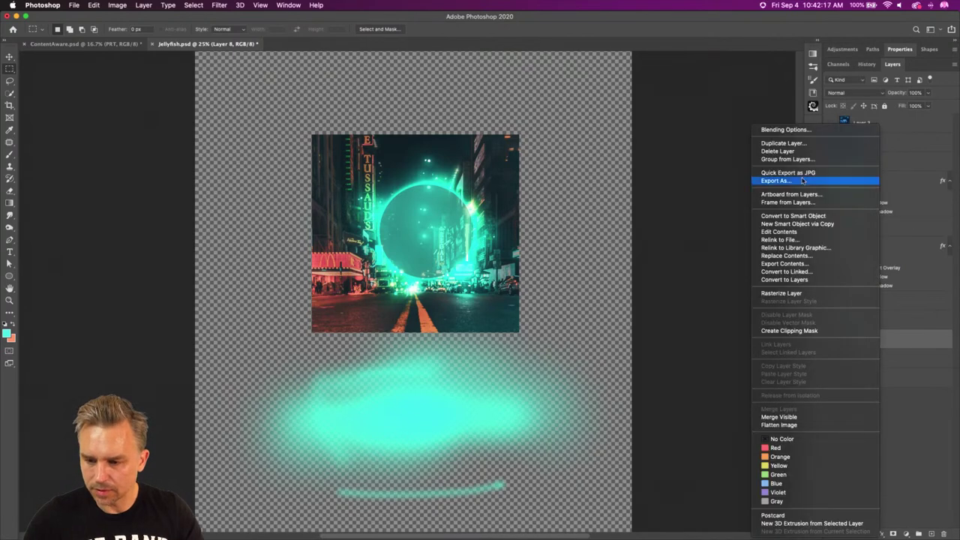
left_click(784, 293)
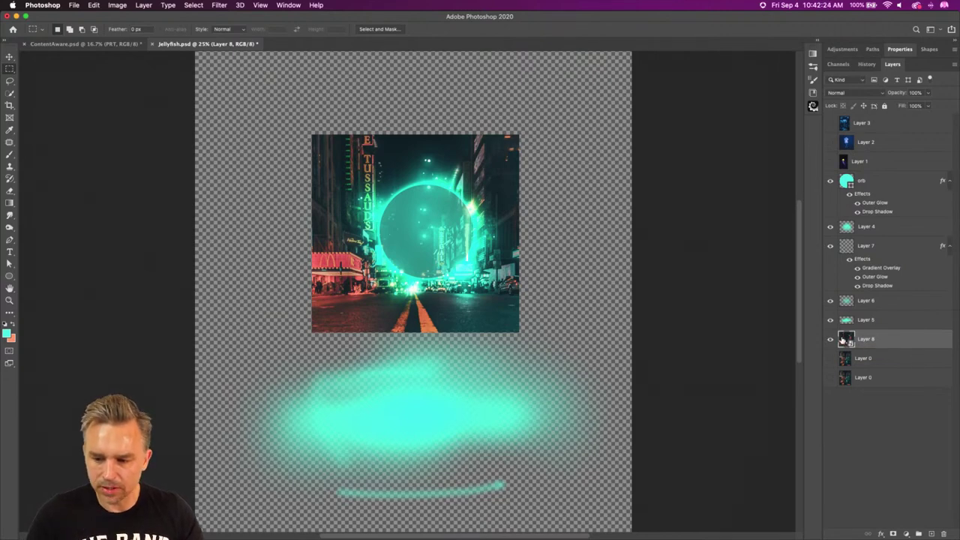
double_click(845, 339)
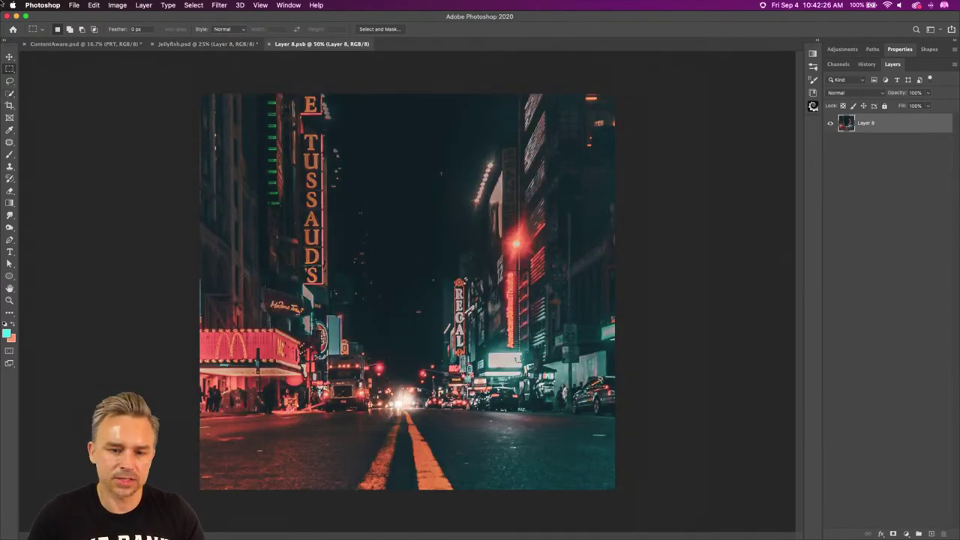
left_click(225, 4)
mouse_move(248, 155)
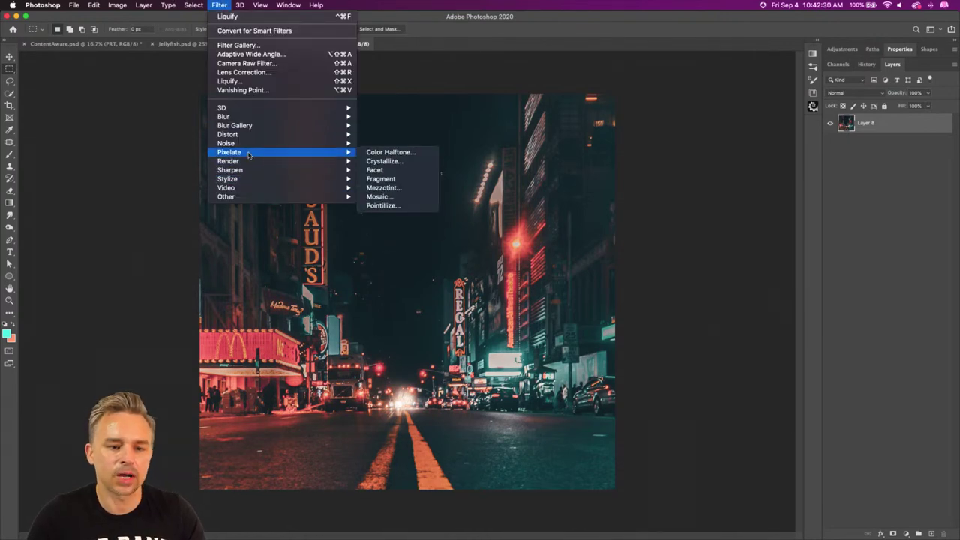
mouse_move(253, 131)
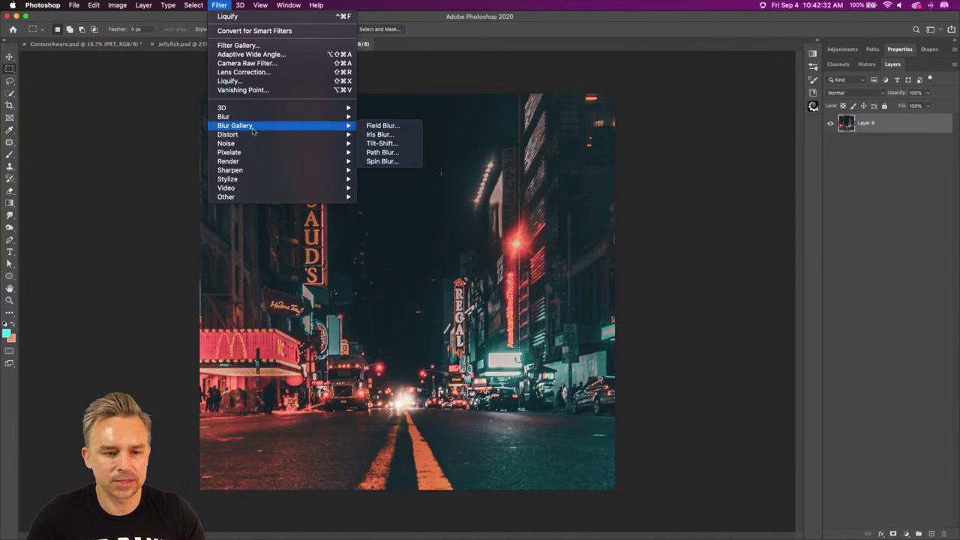
left_click(372, 180)
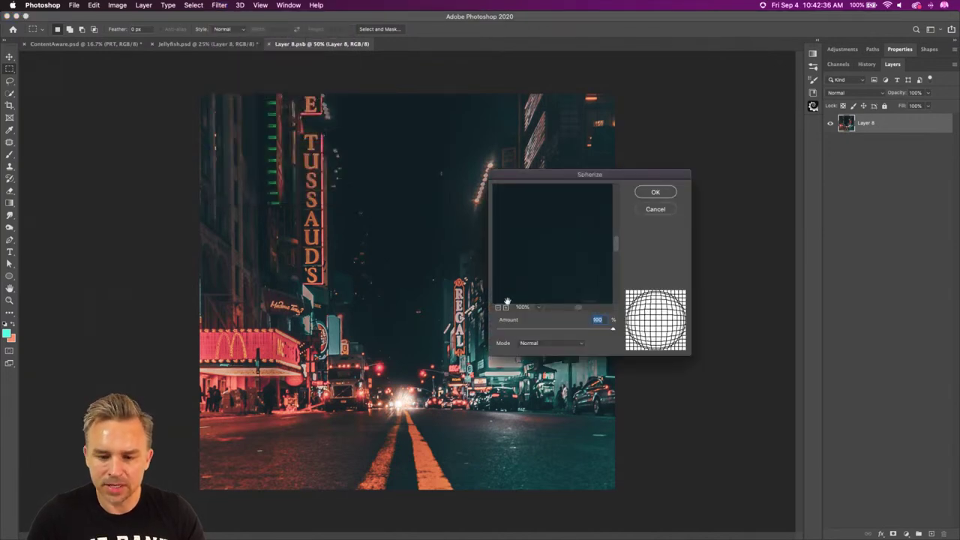
left_click(500, 308)
left_click(500, 309)
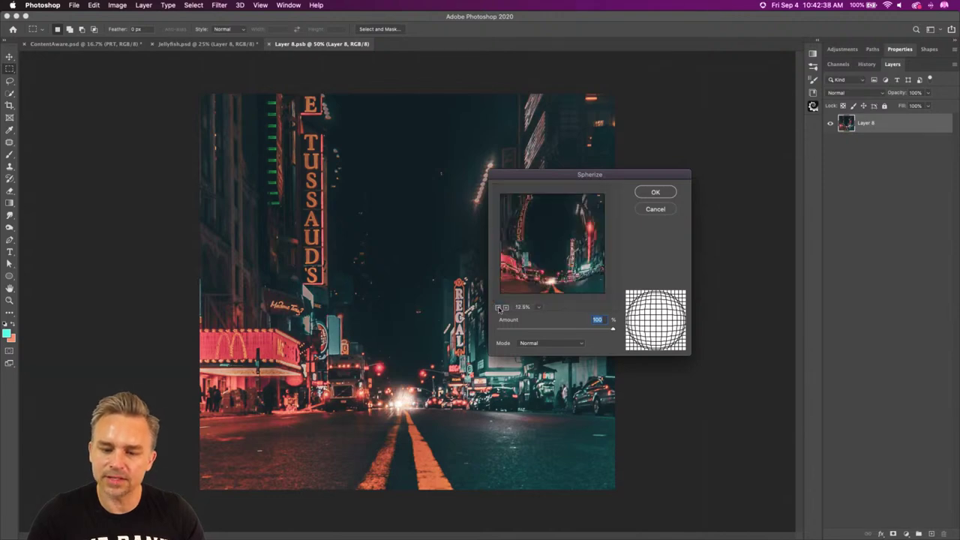
left_click(500, 308)
left_click(506, 309)
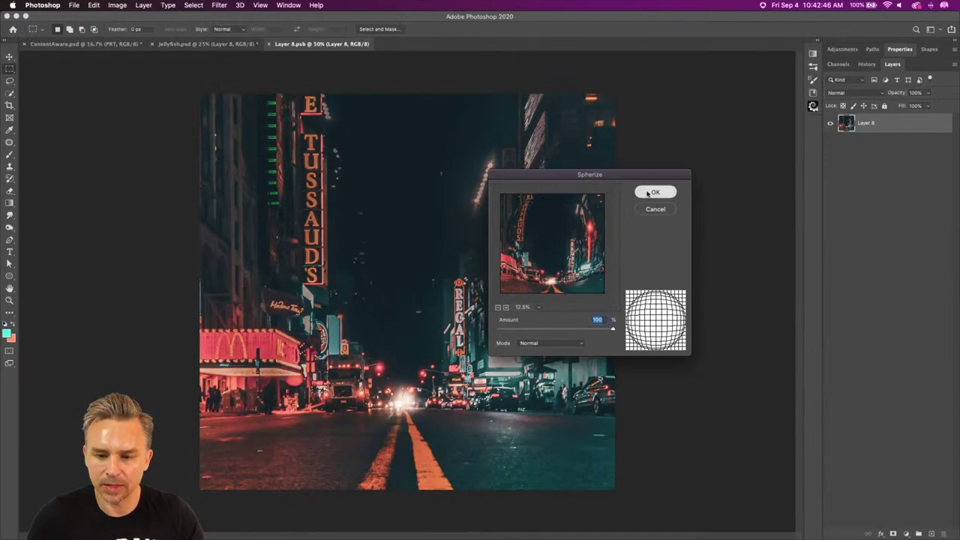
left_click(649, 192)
- Save and close the smart object, undo the spherize, and delete the pasted square layer
key("super+s")
key("super+w")
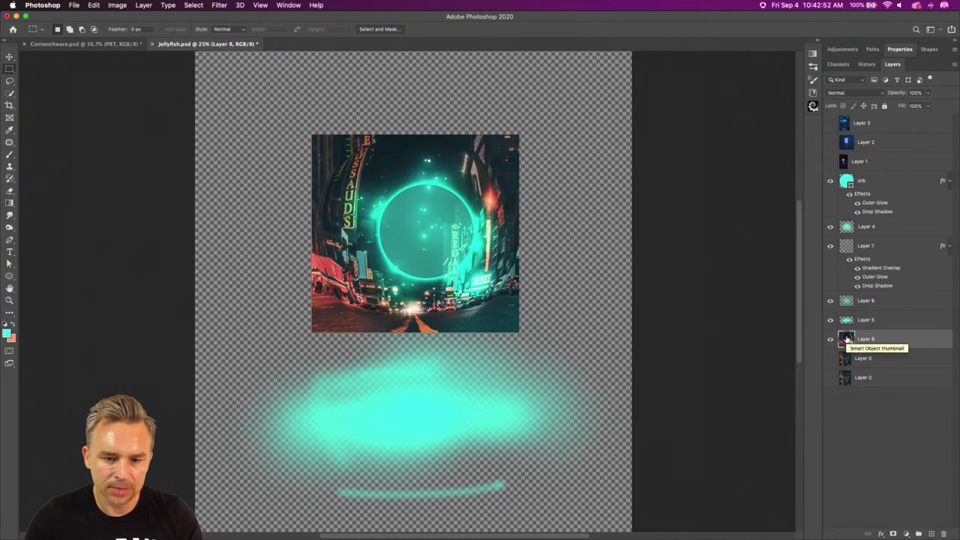
key("super+z")
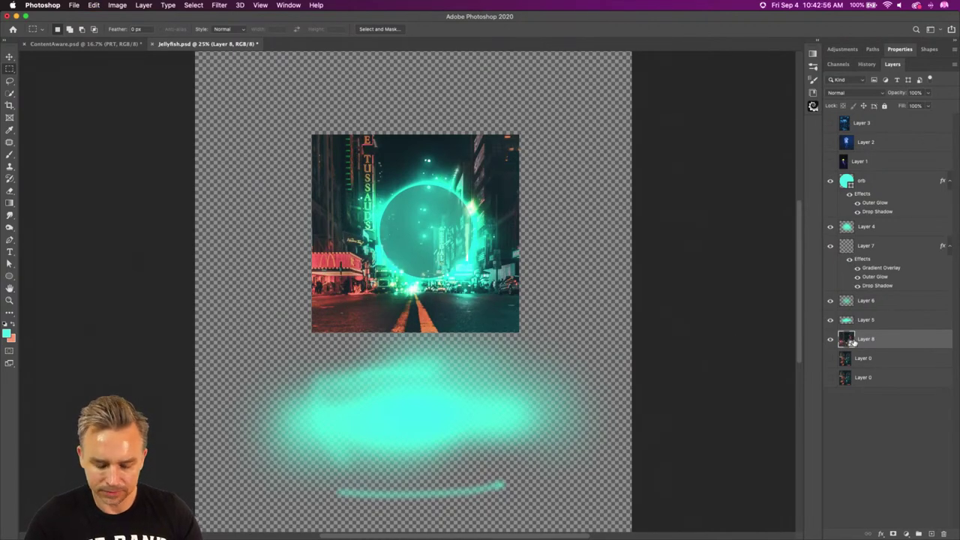
right_click(853, 342)
key("Escape")
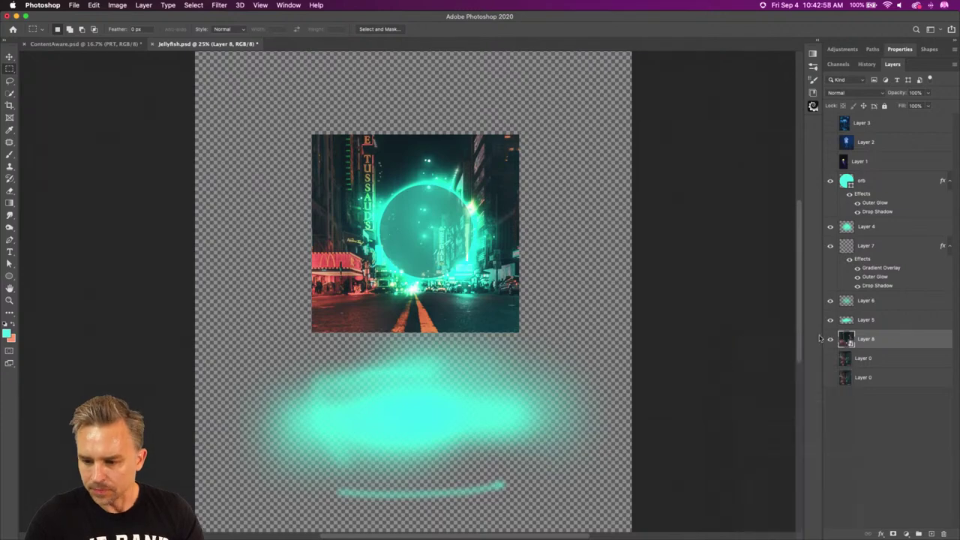
left_click_drag(872, 342, 943, 534)
- Show the full street photo again and nudge the orb and its glow layers slightly left
left_click(830, 340)
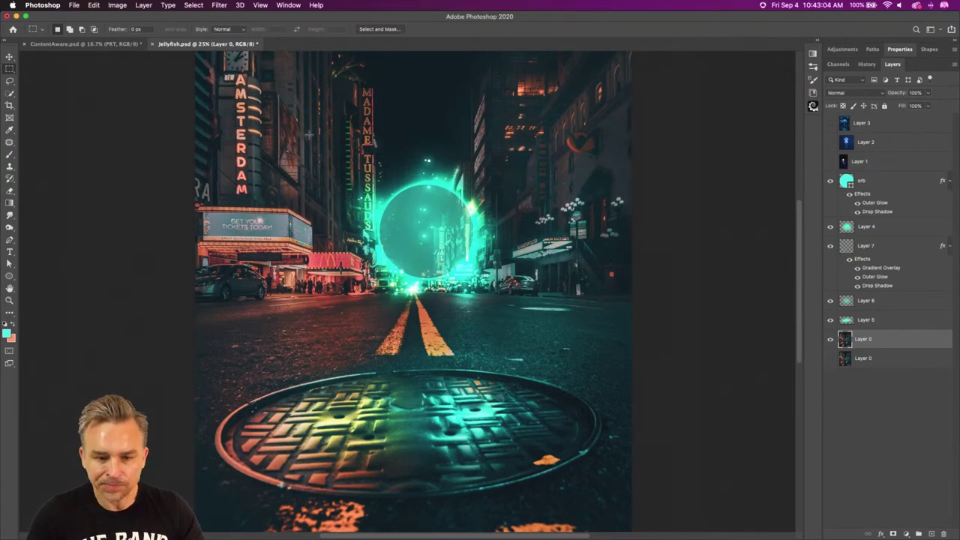
left_click(846, 186, "super")
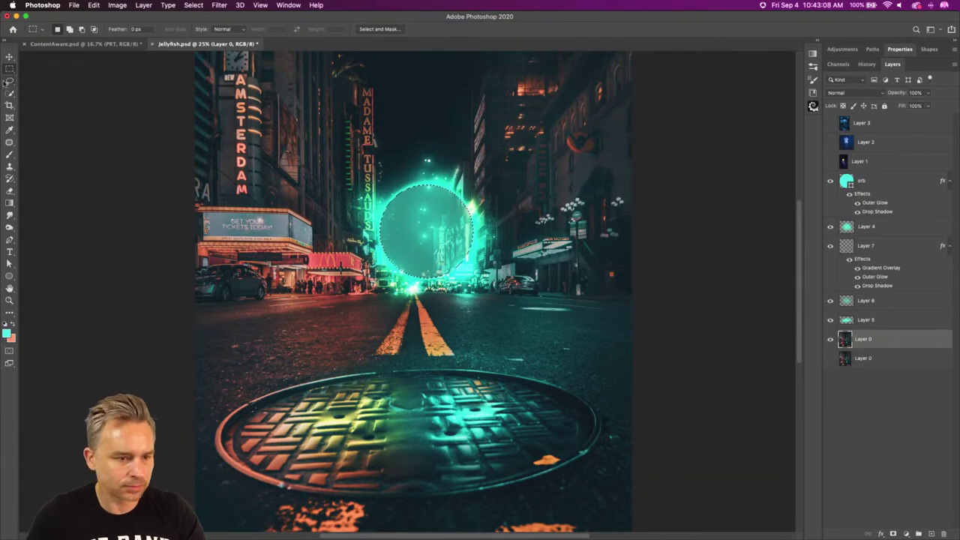
key("super+d")
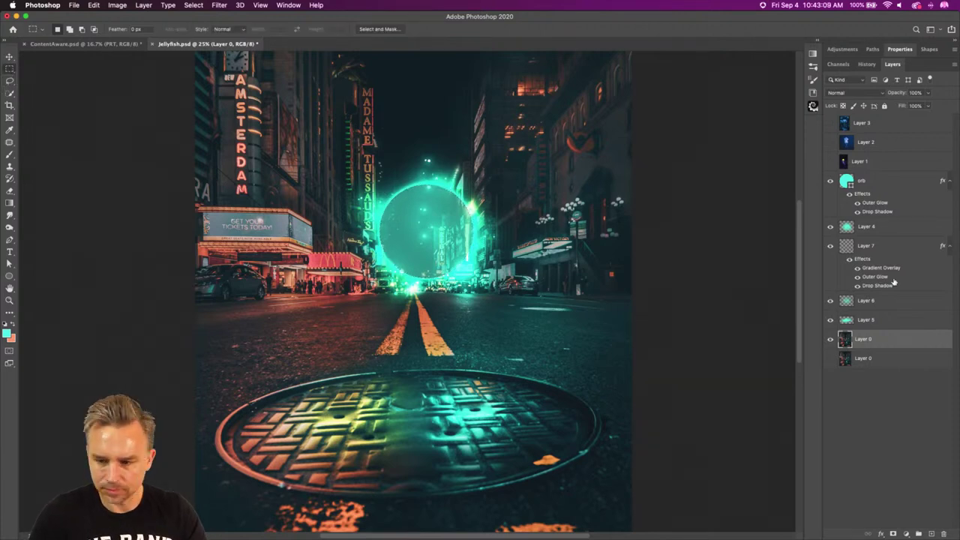
left_click(874, 321)
key("v")
mouse_move(382, 213)
left_mouse_down()
mouse_move(297, 191)
mouse_move(379, 209)
left_mouse_up()
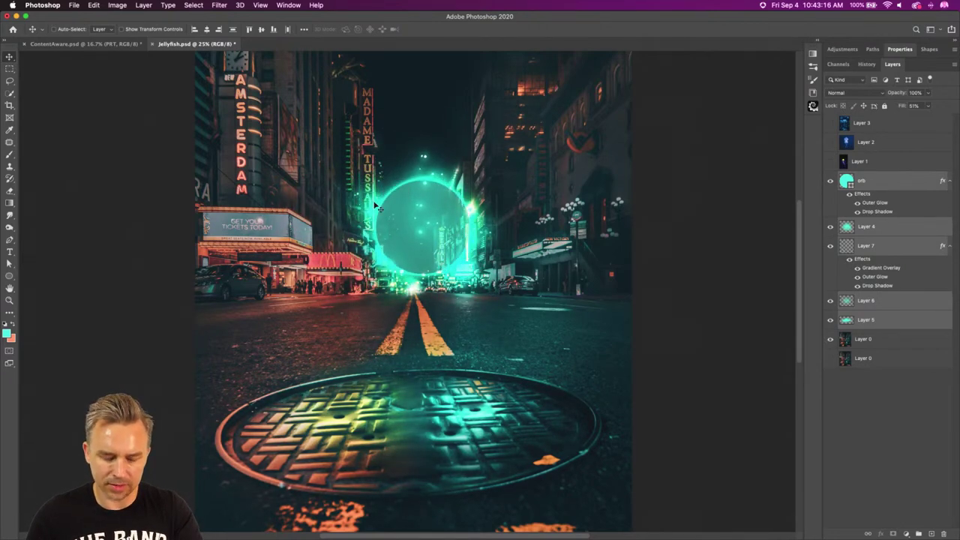
- Copy a square of street around the orb into a new Layer 8 and hide all other layers
key("super+equal")
scroll(379, 208, "up", 5)
key("m")
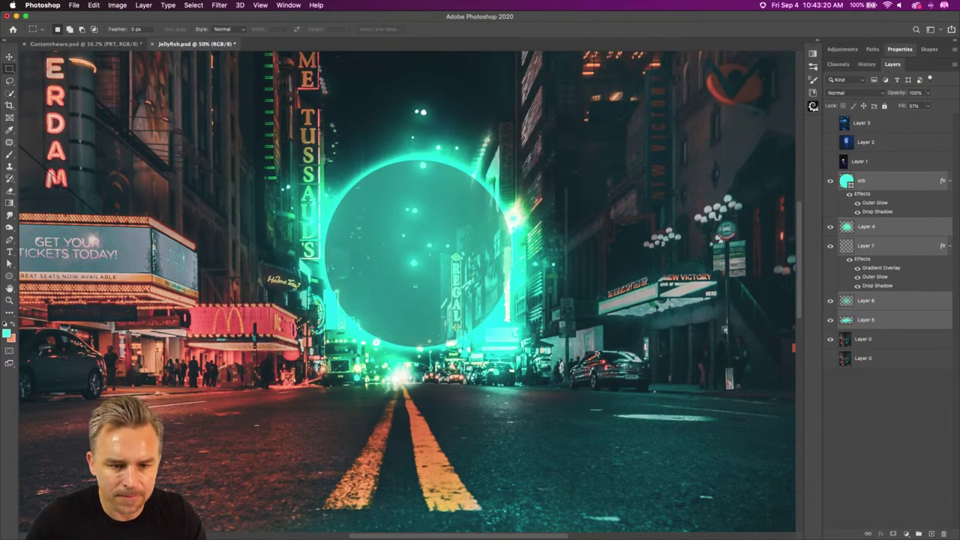
left_click_drag(324, 159, 516, 351)
left_click(864, 339)
key("super+c")
key("super+v")
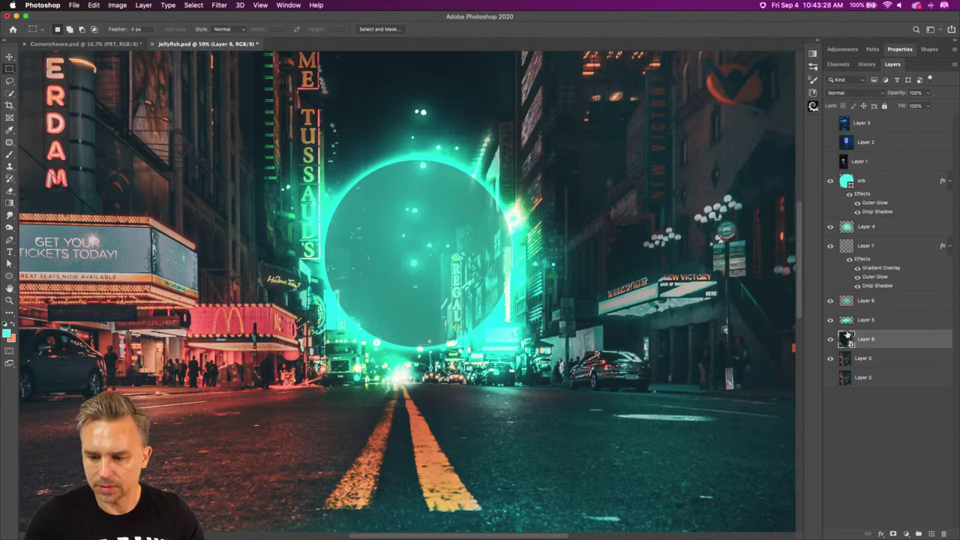
left_click(831, 359)
left_click_drag(829, 321, 827, 182)
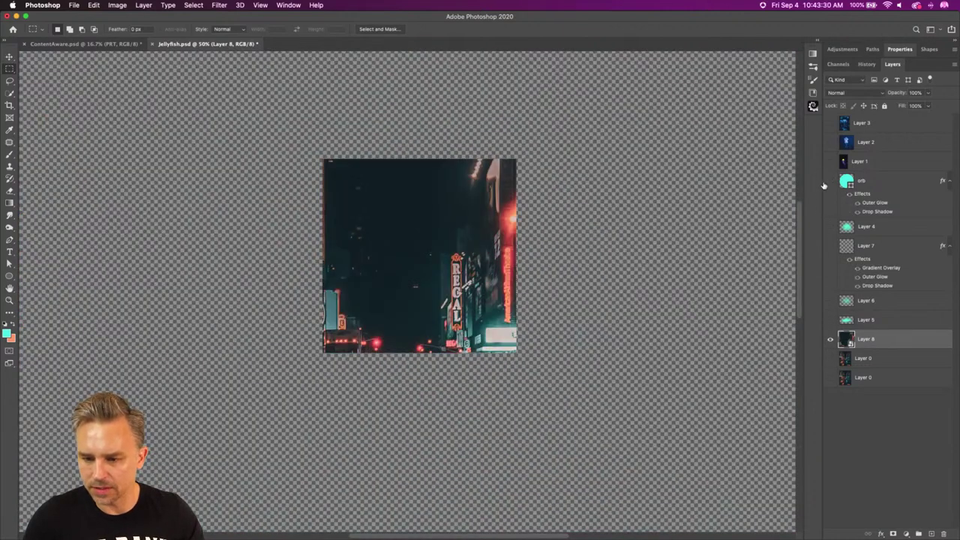
- Apply Spherize inside Layer 8's smart object, then save and close it
double_click(846, 339)
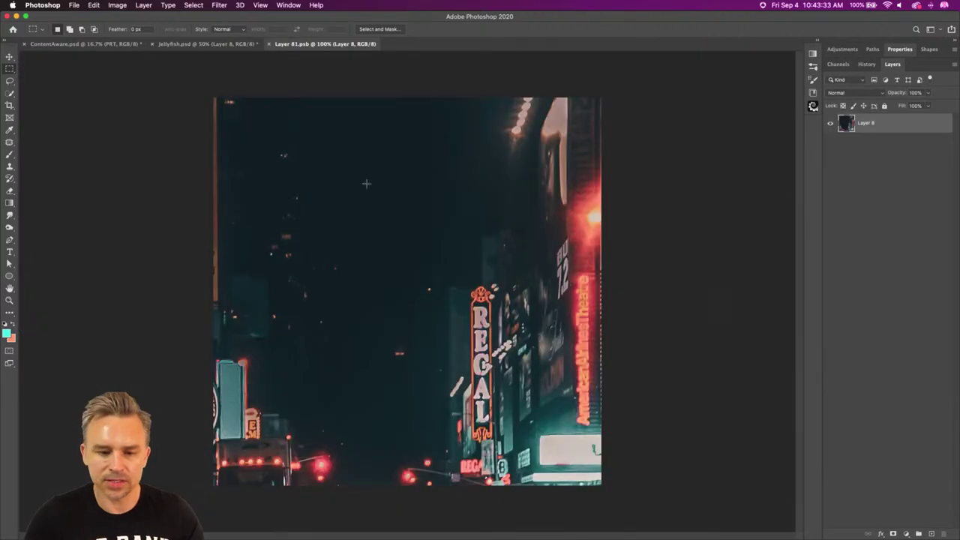
left_click(219, 5)
left_click(323, 268)
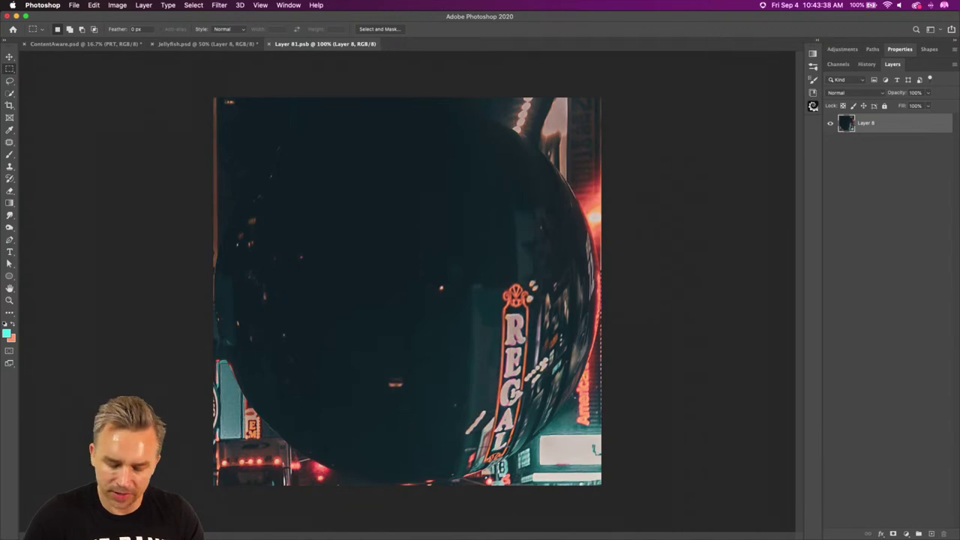
key("super+w")
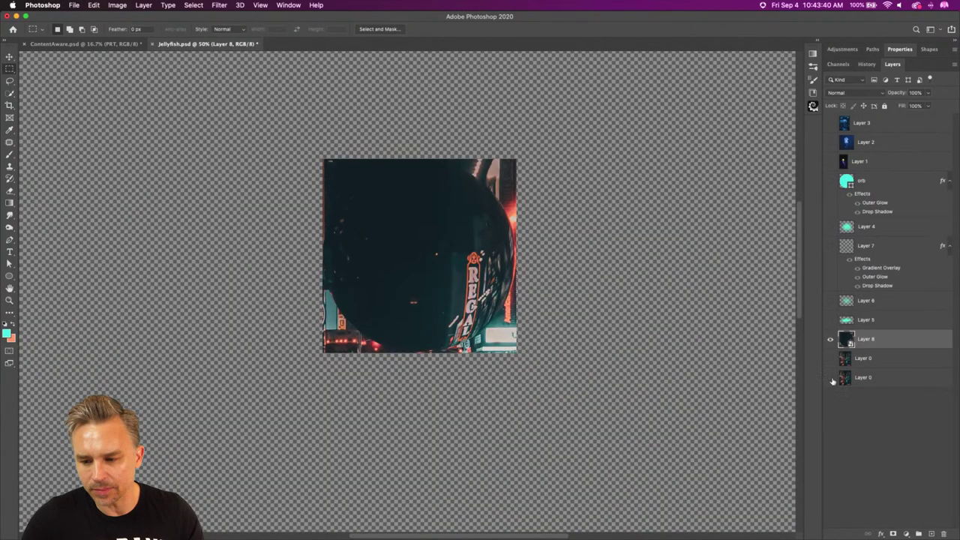
- Show the full street photo and the orb again, with the orb layer selected
left_click(830, 358)
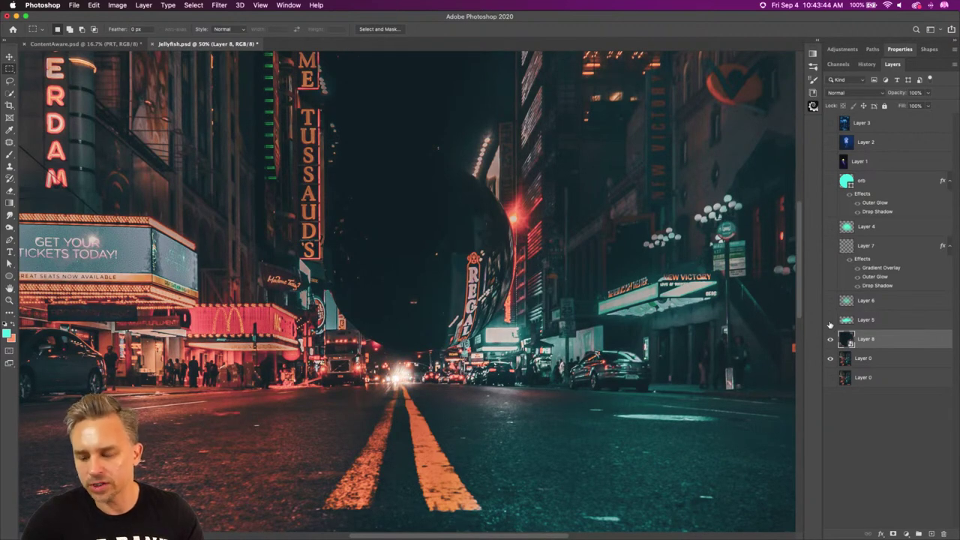
left_click(830, 181)
left_click(859, 183)
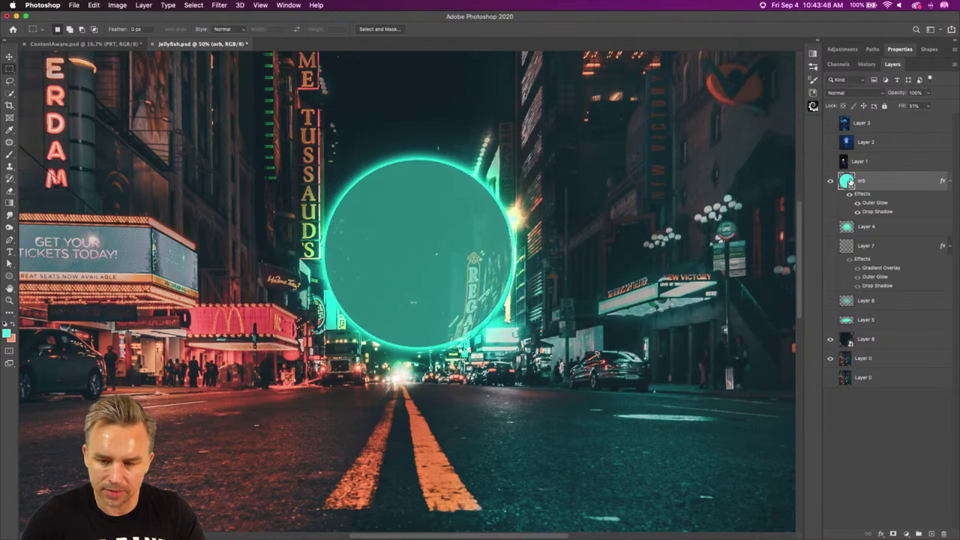
- Drop the orb's Fill to 0% and nudge the orb back into place
left_click_drag(900, 105, 390, 108)
left_click(9, 57)
mouse_move(424, 275)
left_mouse_down()
mouse_move(301, 317)
mouse_move(429, 353)
mouse_move(444, 273)
mouse_move(424, 272)
left_mouse_up()
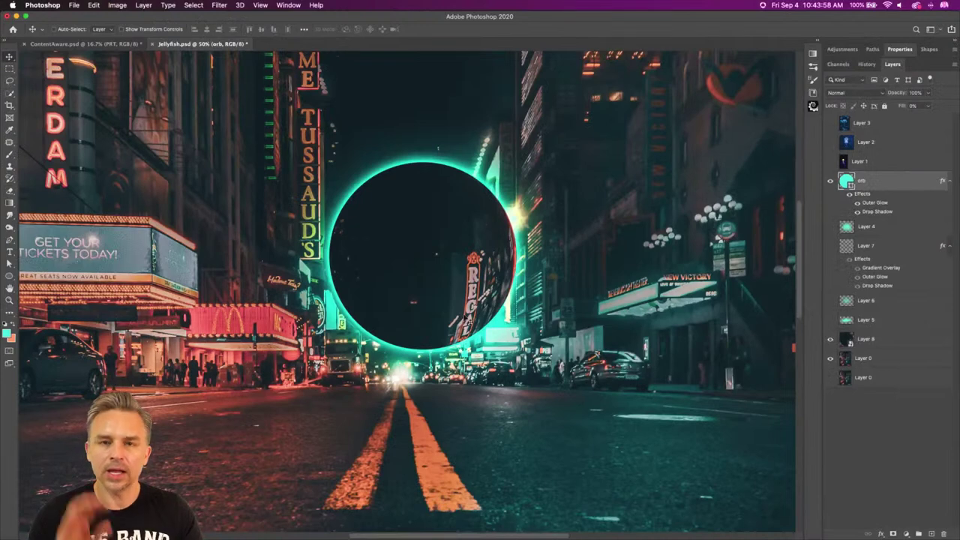
- Turn on Layers 4, 7 and 5, raise the orb's Fill to 23%, and add a new layer
left_click(830, 226)
left_click(830, 246)
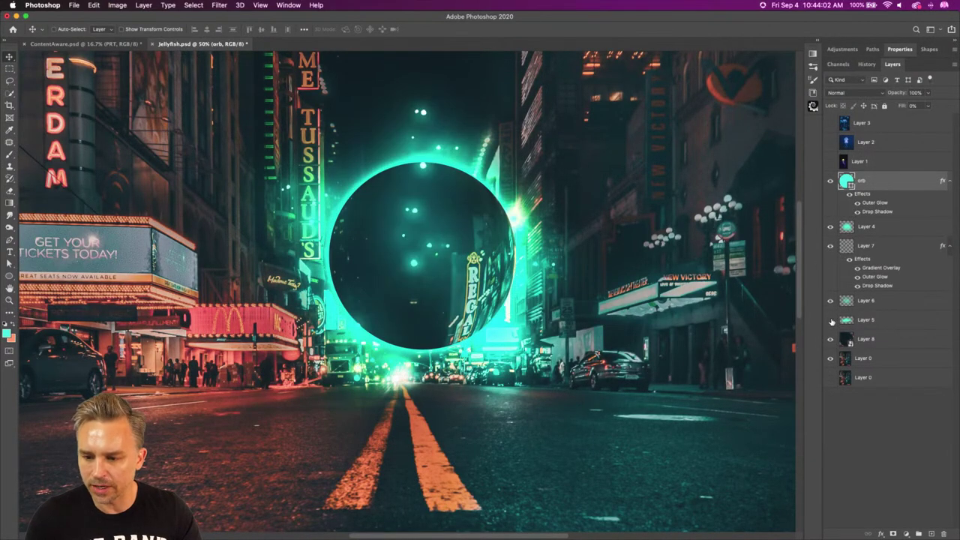
left_click(831, 320)
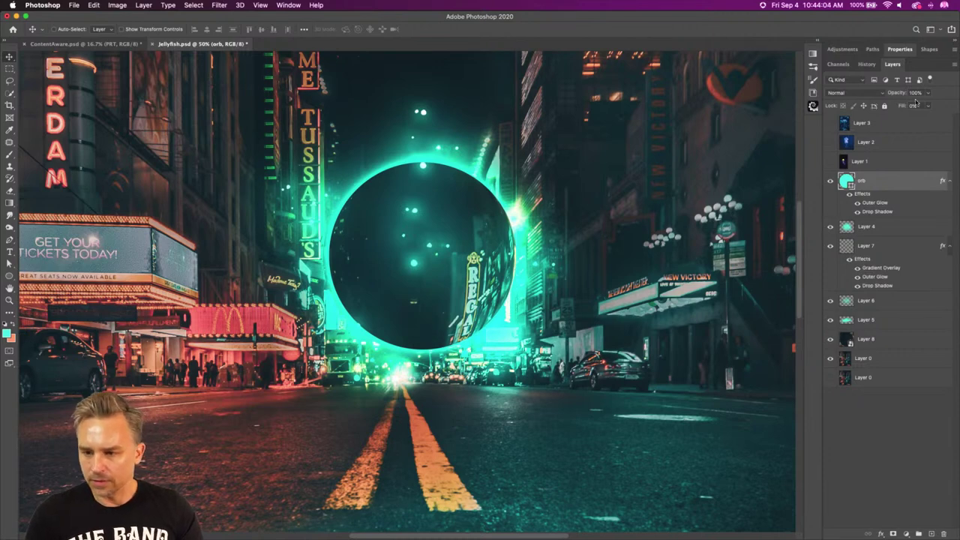
mouse_move(902, 106)
left_mouse_down()
mouse_move(915, 105)
mouse_move(900, 106)
left_mouse_up()
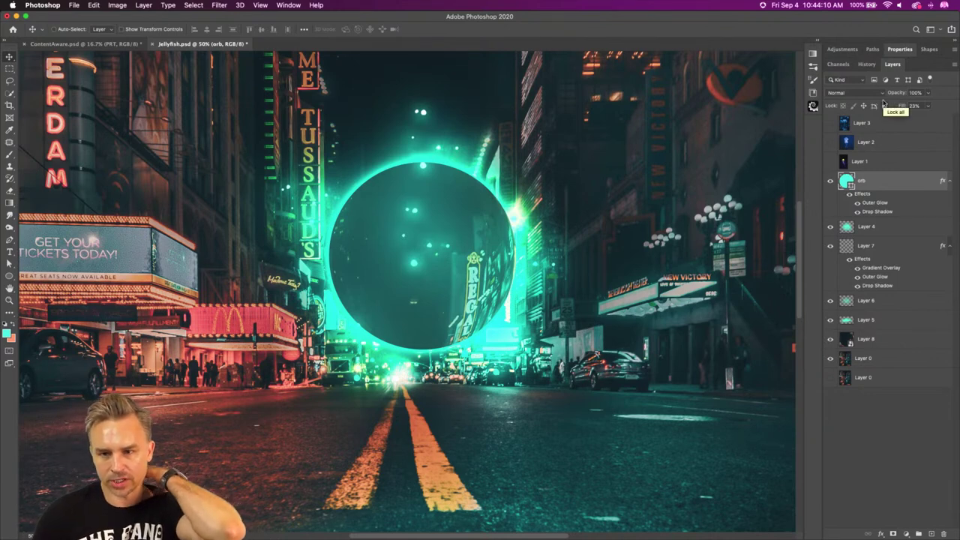
left_click(930, 534)
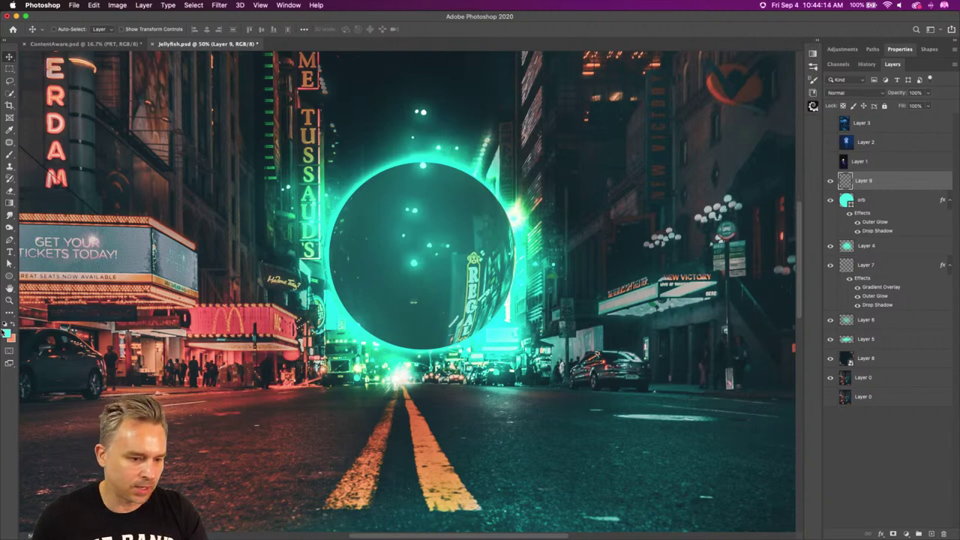
- Keep teal as the foreground colour and reset the Brush tool to its defaults
left_click(6, 332)
key("Return")
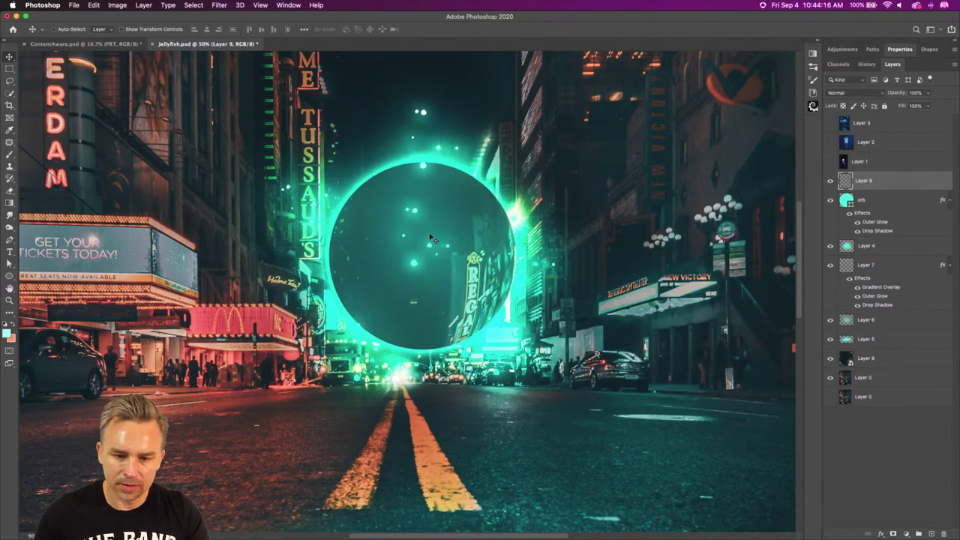
key("b")
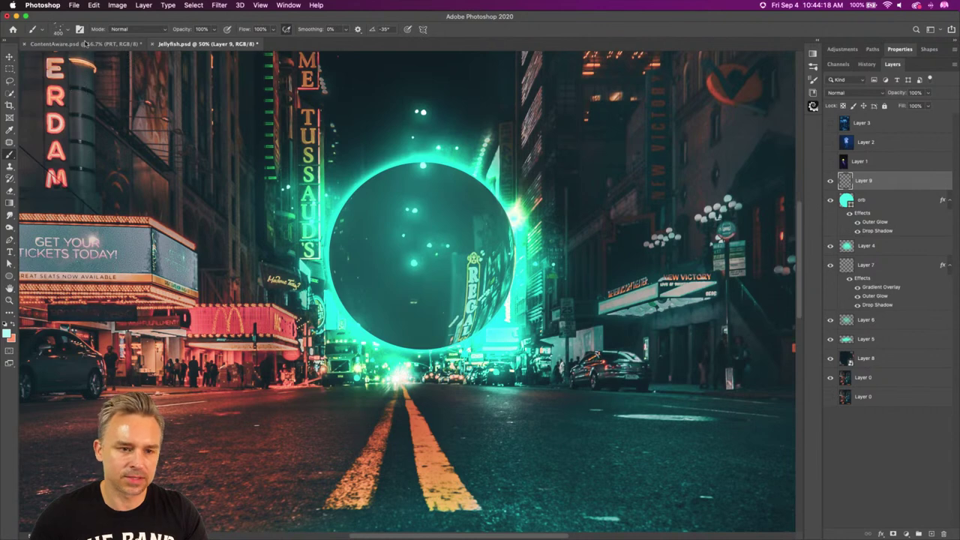
right_click(35, 30)
left_click(53, 35)
left_click(65, 30)
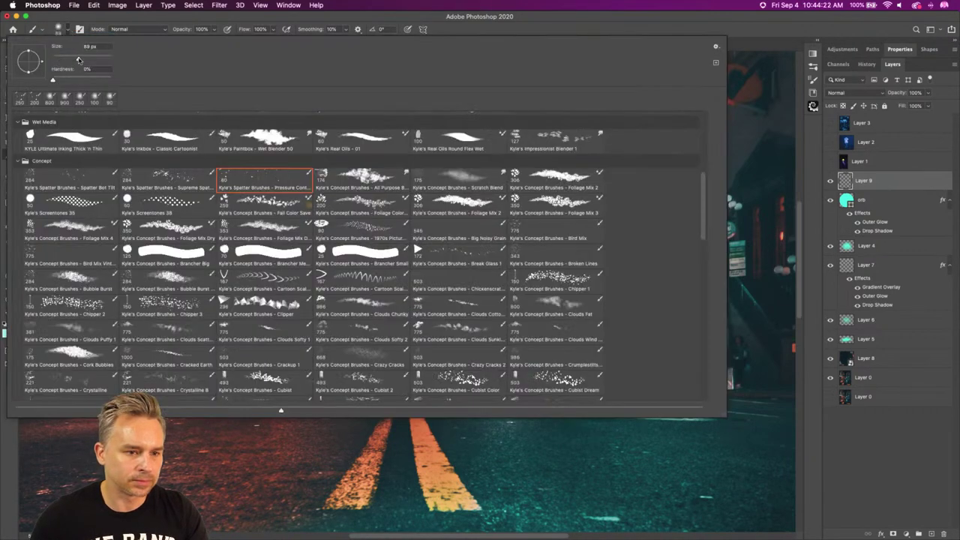
key("Escape")
- Paint a soft teal glow on the orb's upper left on Layer 9, blended as Overlay
key("bracketright")
key("bracketright")
key("bracketright")
key("bracketright")
key("bracketright")
key("bracketright")
key("bracketright")
key("bracketright")
key("bracketright")
key("bracketright")
key("bracketright")
key("bracketright")
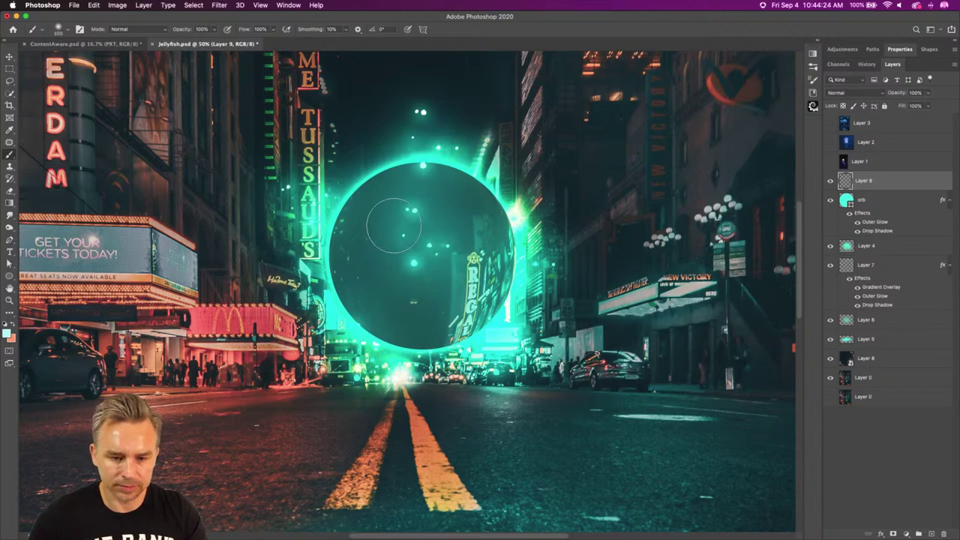
left_click(397, 225)
key("ctrl+z")
key("bracketleft")
key("bracketleft")
key("bracketleft")
key("bracketleft")
key("bracketleft")
key("bracketleft")
key("bracketleft")
key("bracketleft")
key("bracketleft")
key("bracketleft")
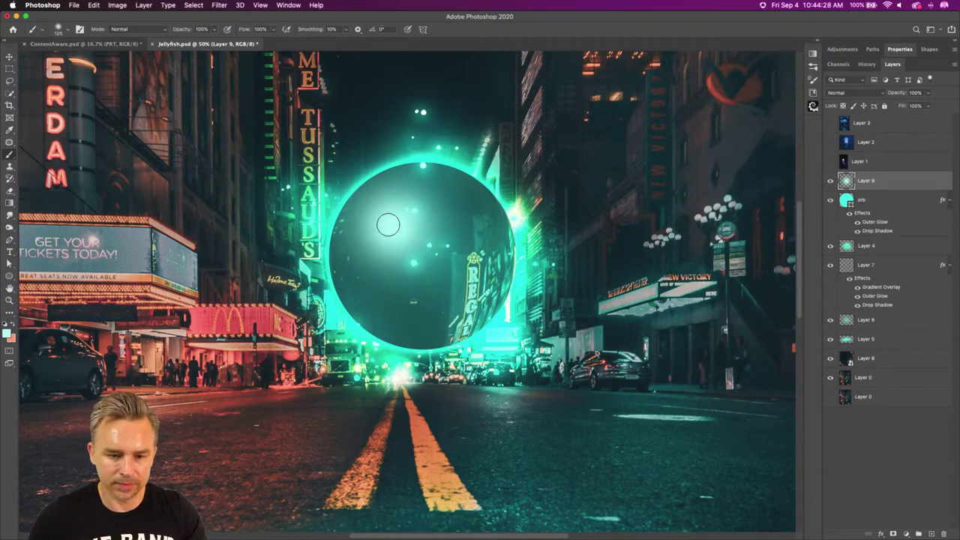
left_click(390, 225)
left_click(855, 92)
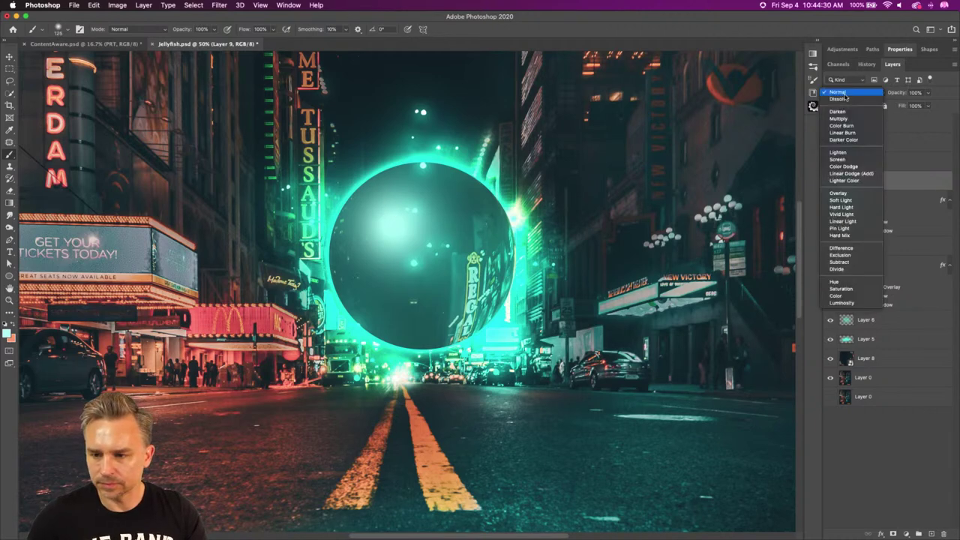
left_click(846, 194)
- Collapse the orb and Layer 7 effects, trial-move the orb layers, then select the spherized street layer
left_click(9, 56)
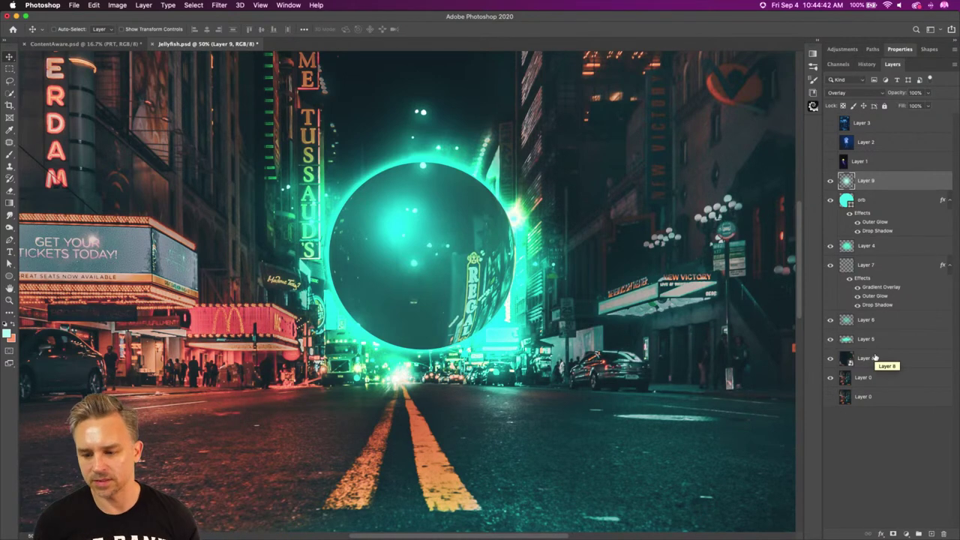
left_click(949, 201)
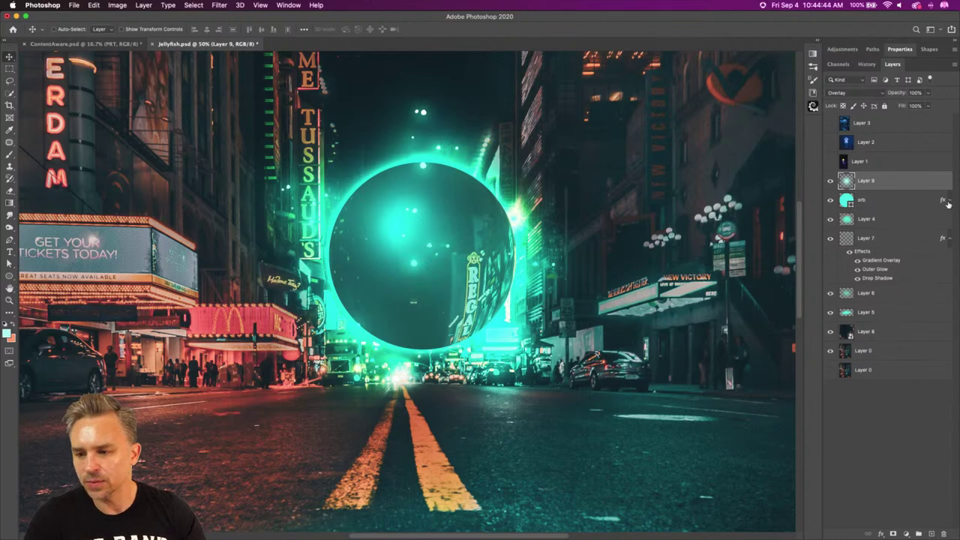
left_click(949, 239)
left_click(884, 280)
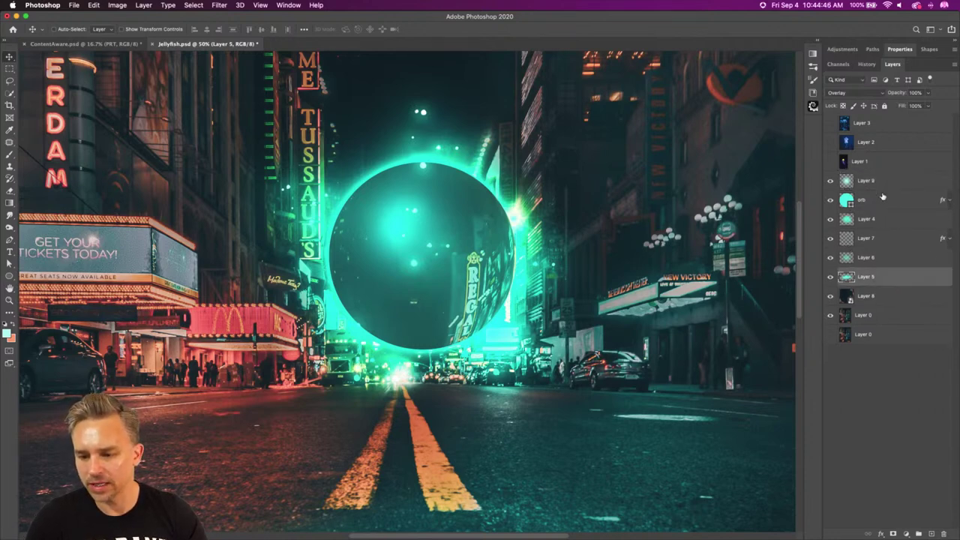
left_click(889, 185, "shift")
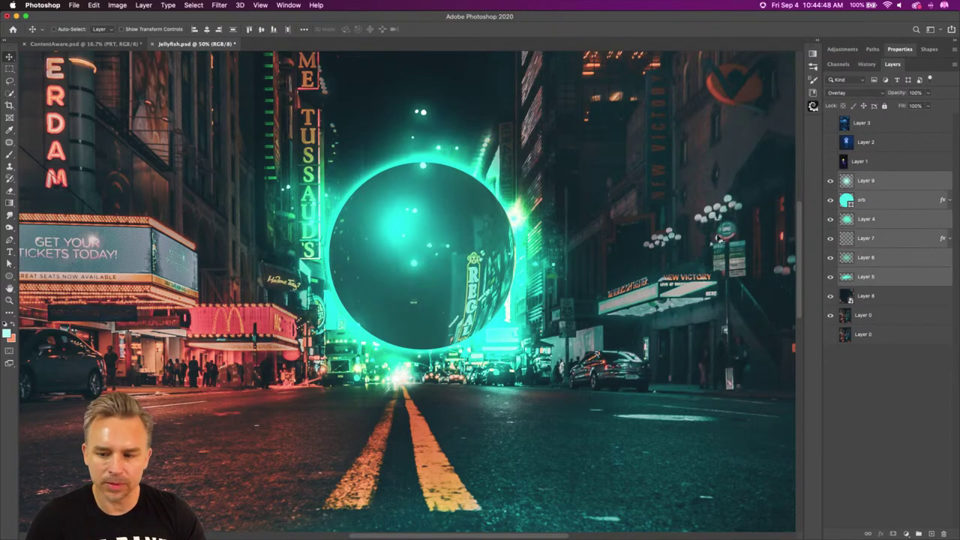
left_click_drag(425, 219, 165, 338)
key("super+t")
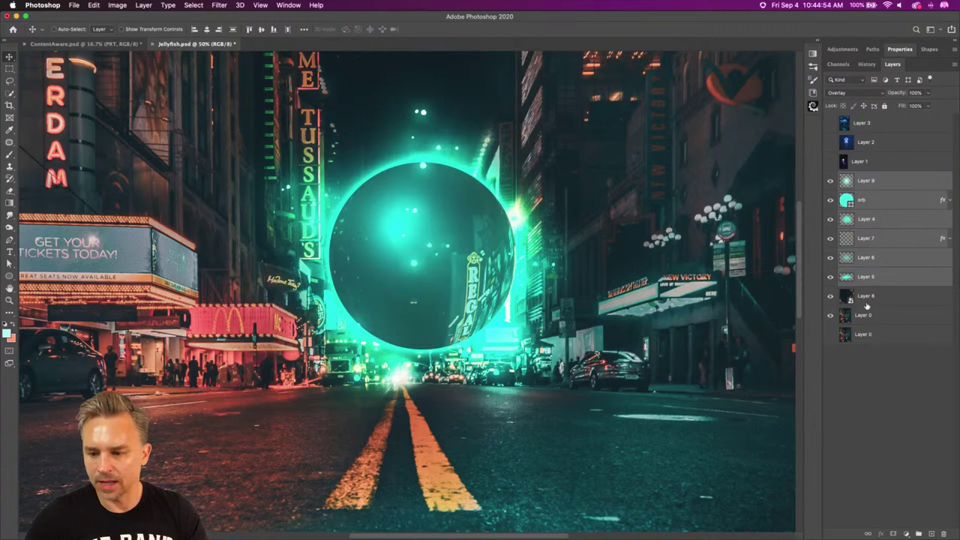
left_click(867, 300)
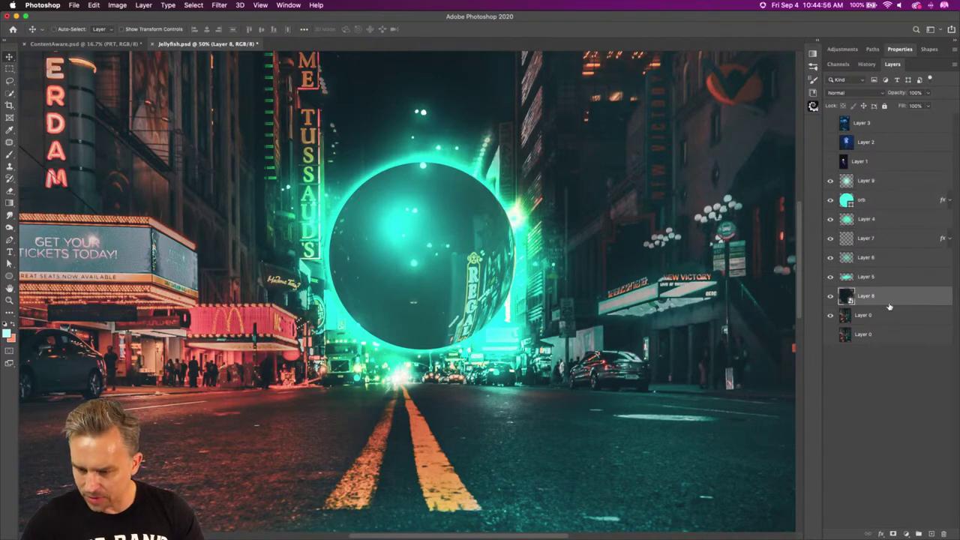
- Add a Curves adjustment clipped to Layer 8 and raise the curve to brighten it
left_click(906, 533)
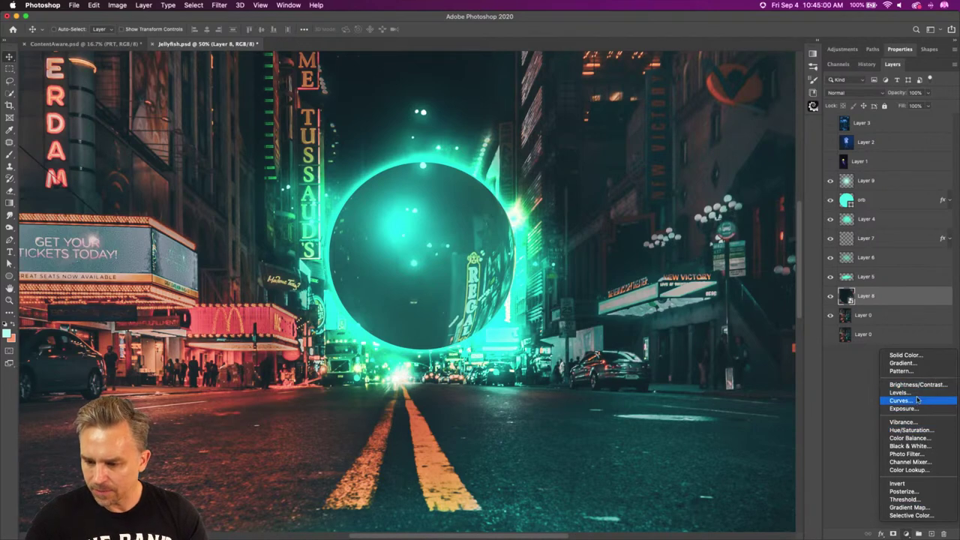
left_click(892, 400)
scroll(892, 458, "down", 3)
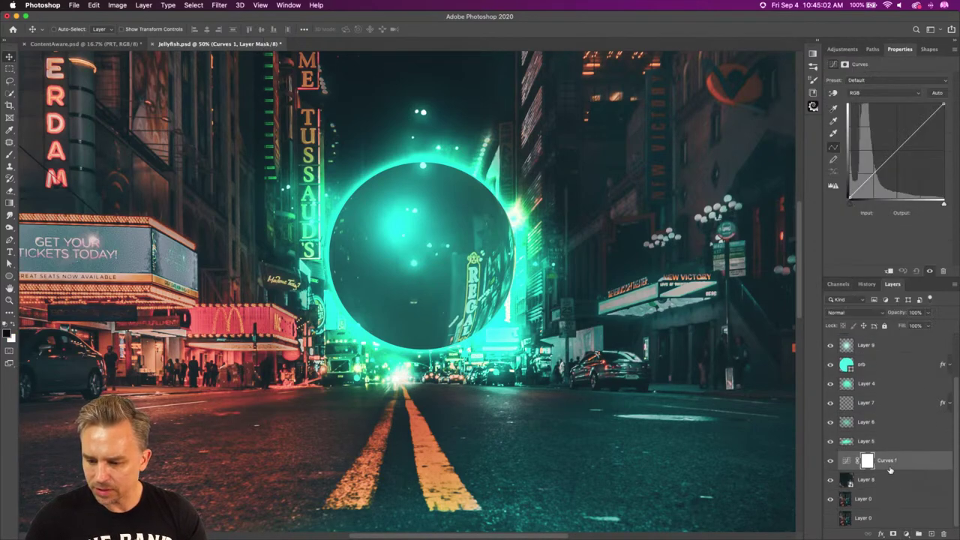
left_click(889, 469, "alt")
left_click_drag(882, 134, 906, 129)
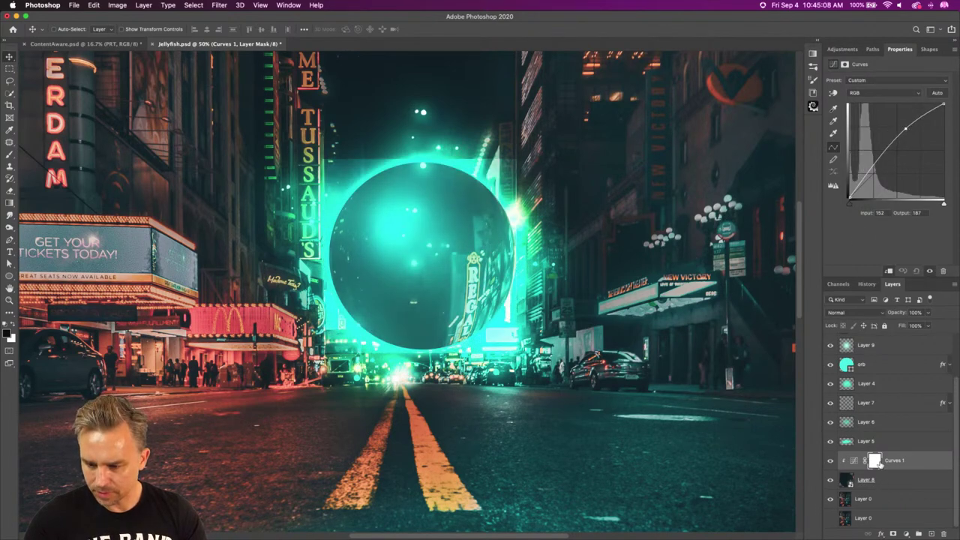
- Fill the Curves mask from the orb's selection, deselect, and invert the mask
left_click(848, 365, "super")
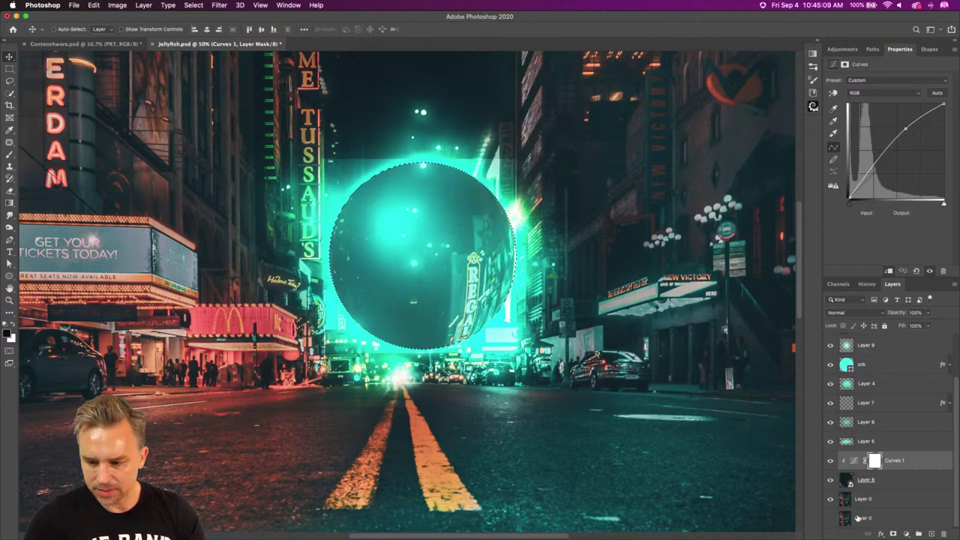
left_click(875, 461)
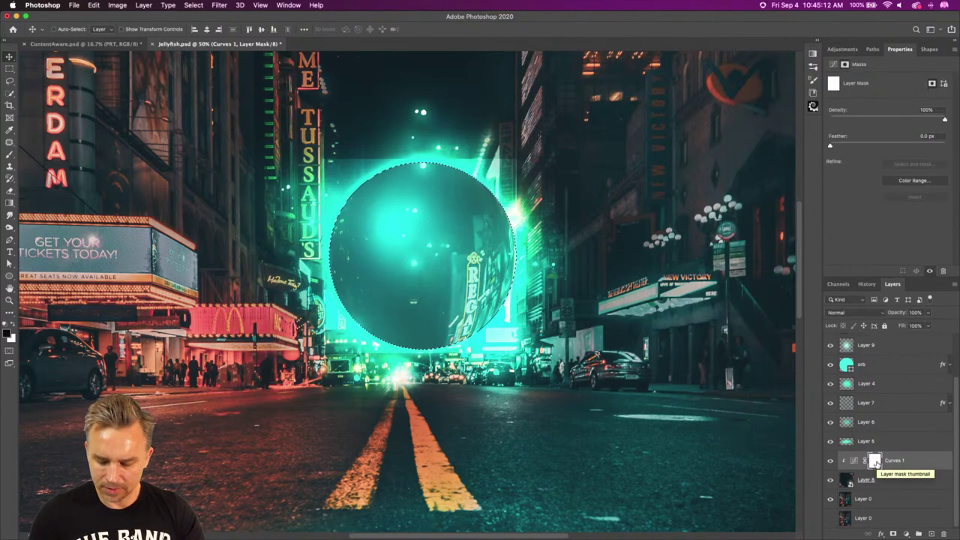
key("shift+BackSpace")
left_click(690, 262)
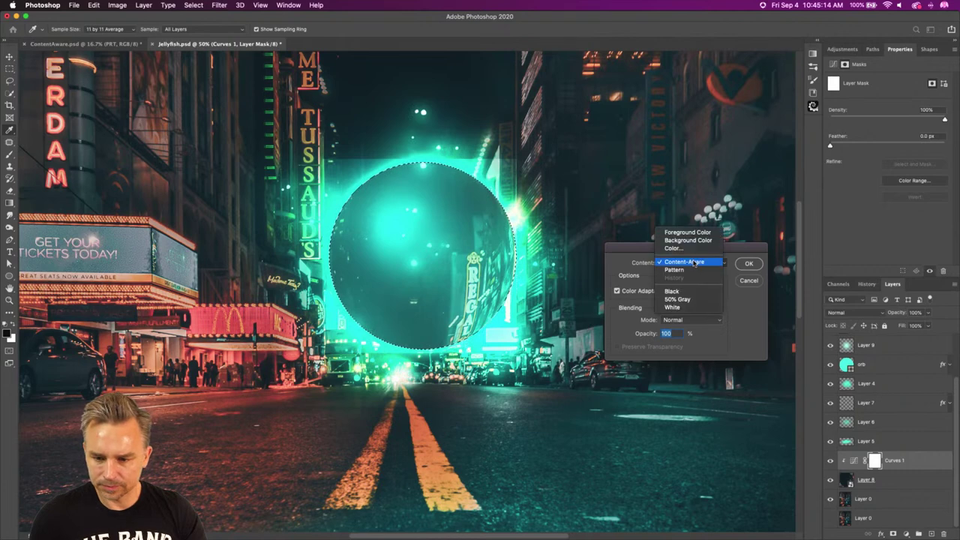
left_click(700, 235)
left_click(748, 263)
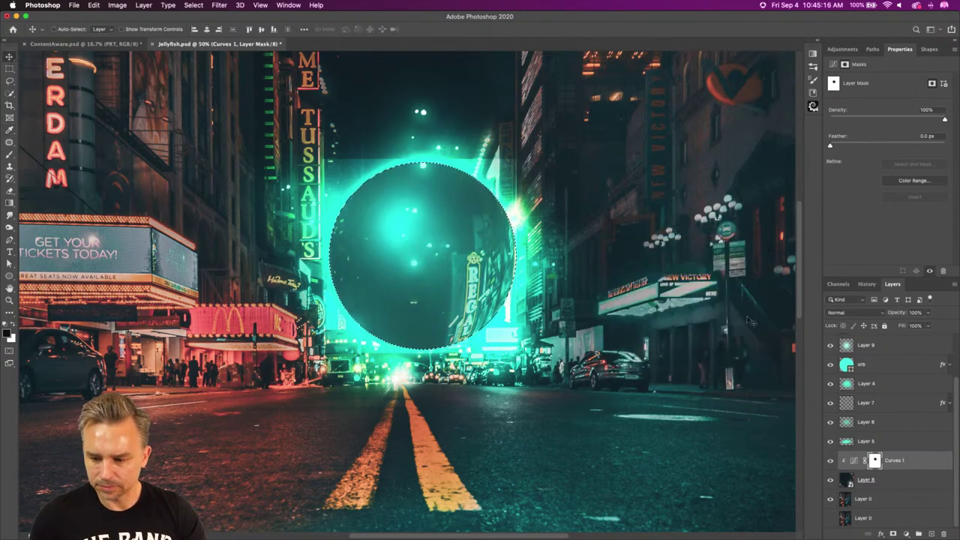
key("super+d")
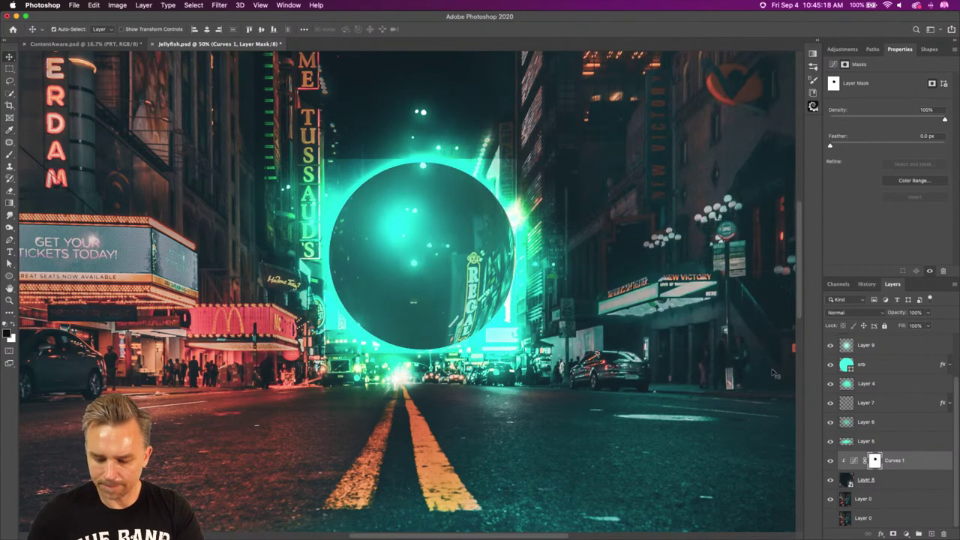
key("super+i")
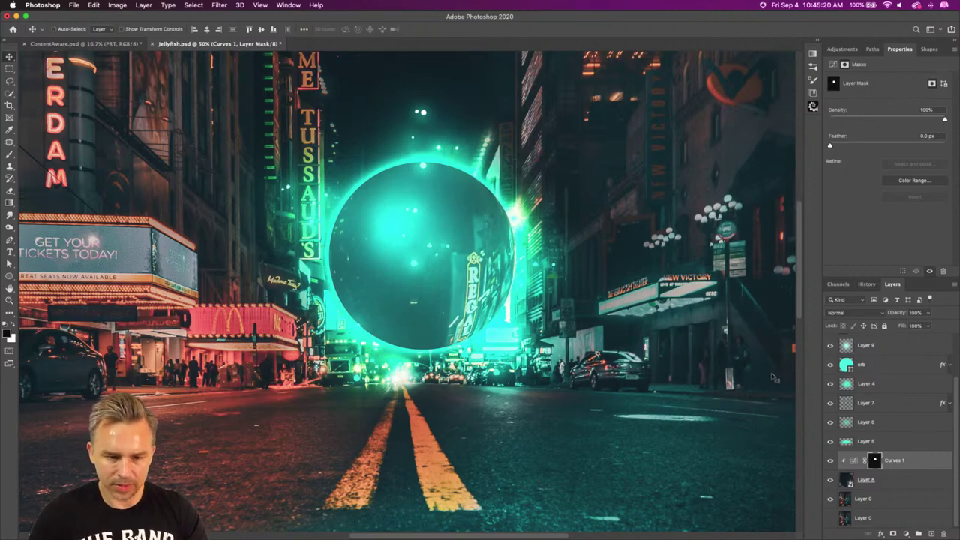
- Compare the Curves adjustment on and off, then select Layer 0 and enlarge the layer list
left_click(830, 461)
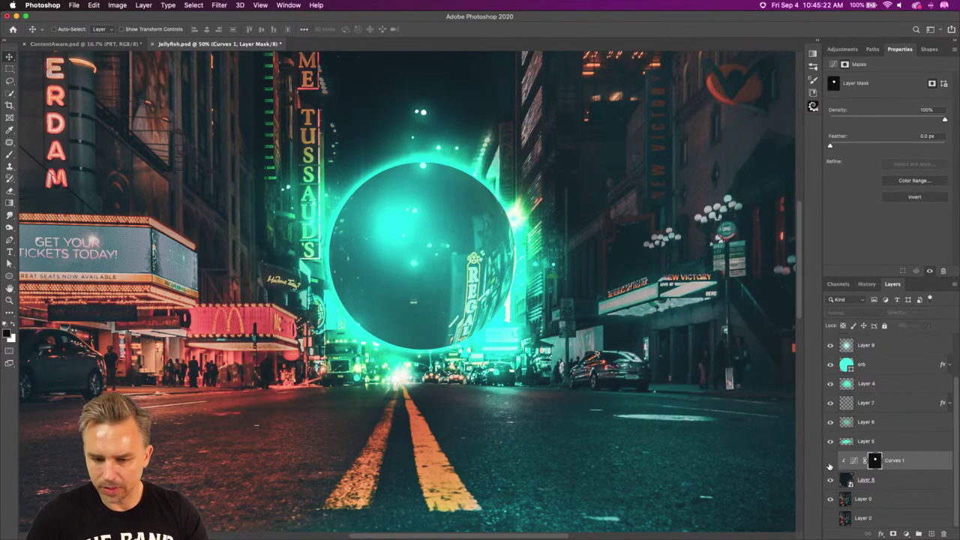
left_click(830, 461)
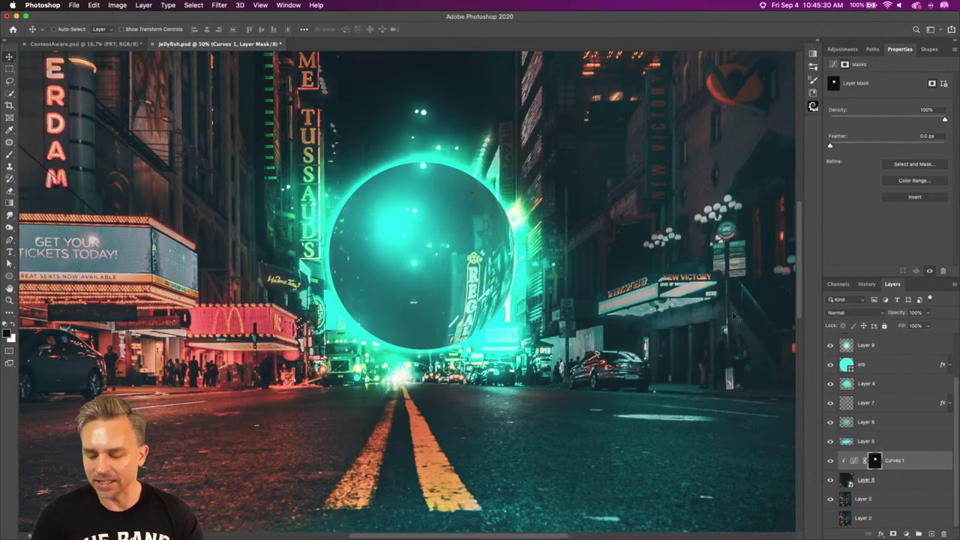
left_click(889, 499)
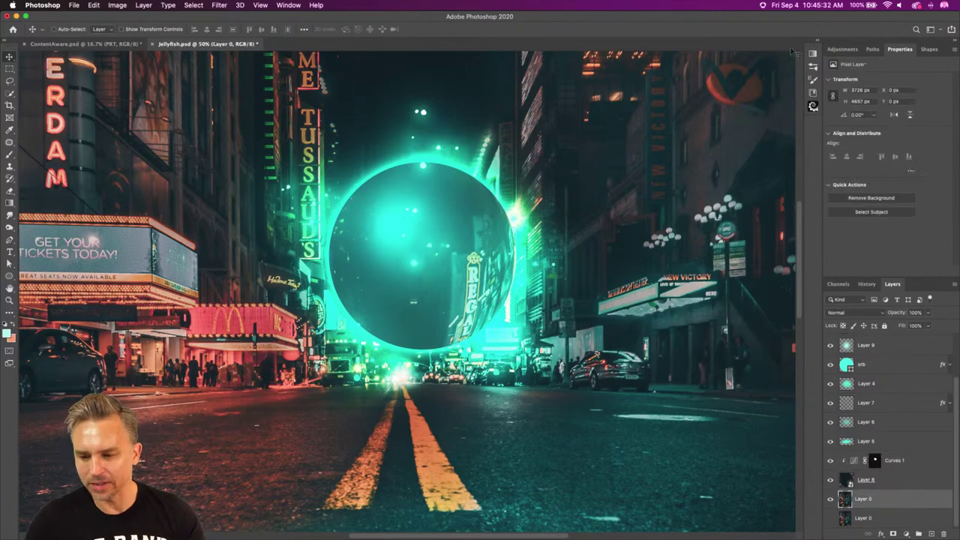
left_click(929, 48)
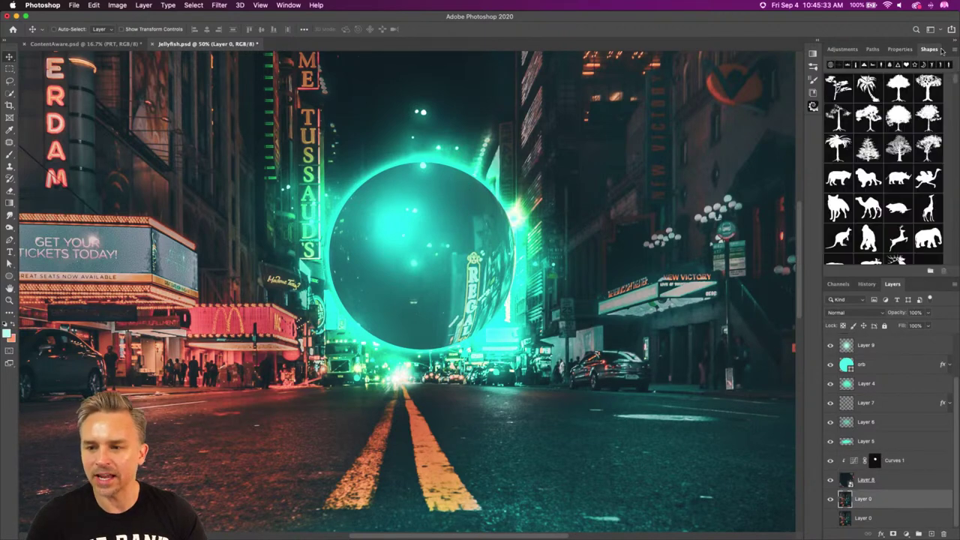
left_click(897, 49)
double_click(945, 54)
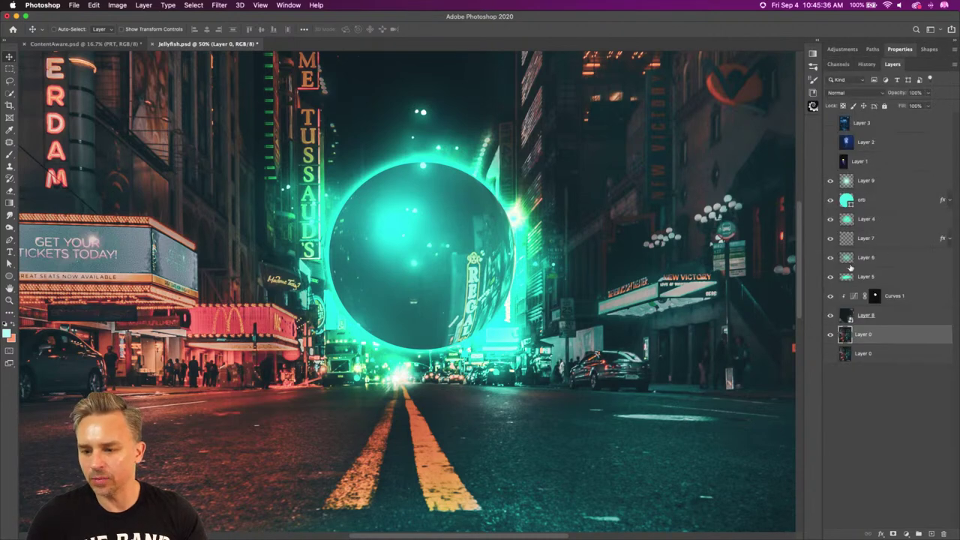
- Reposition Layer 8, then hide Layer 8 and Curves 1 while keeping the orb glow layers visible
left_click(844, 321)
left_click_drag(831, 183, 830, 297)
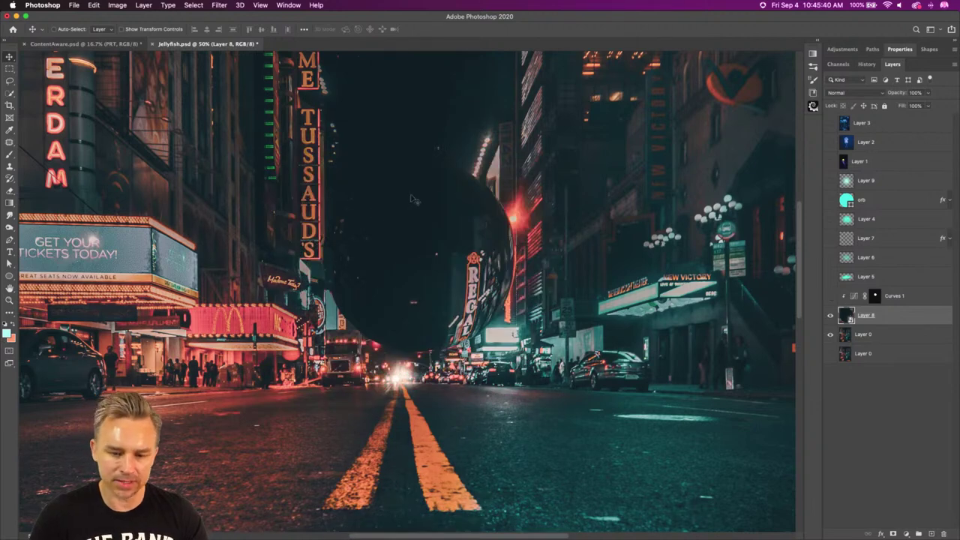
left_click_drag(473, 300, 296, 243)
left_click_drag(367, 255, 475, 278)
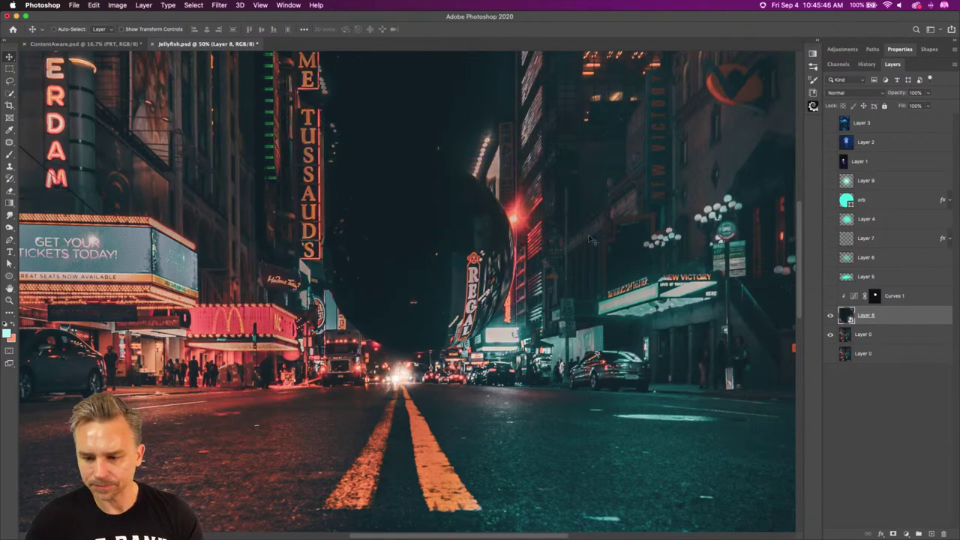
left_click_drag(831, 299, 831, 198)
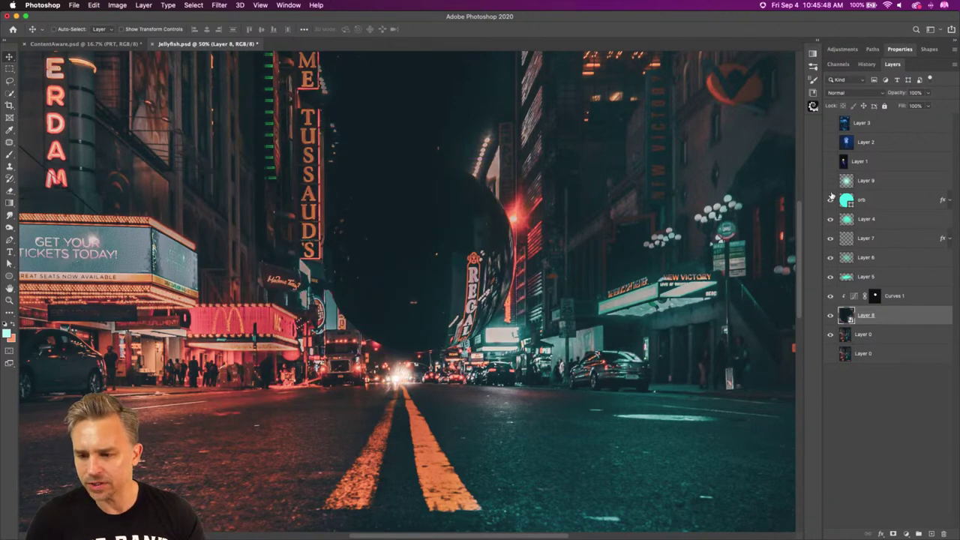
left_click(860, 339)
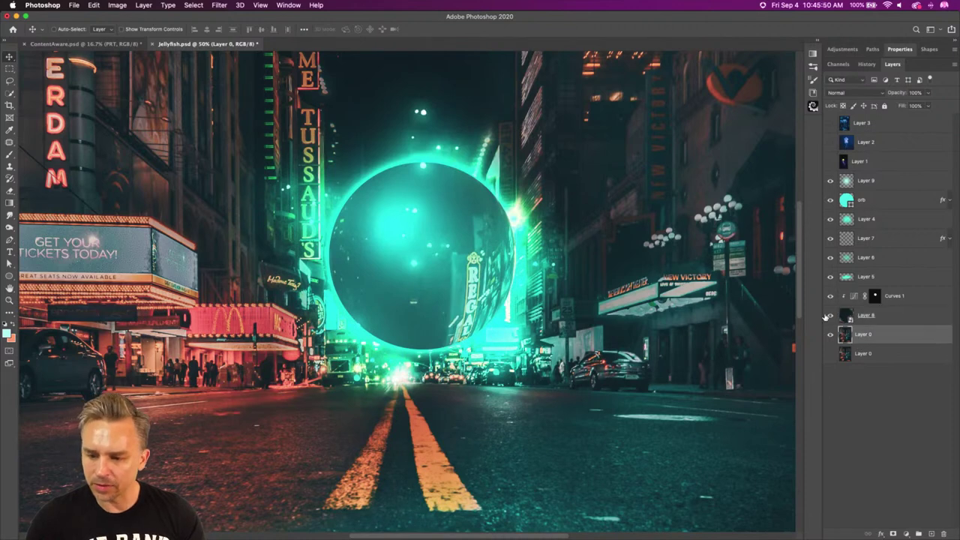
left_click_drag(835, 318, 830, 184)
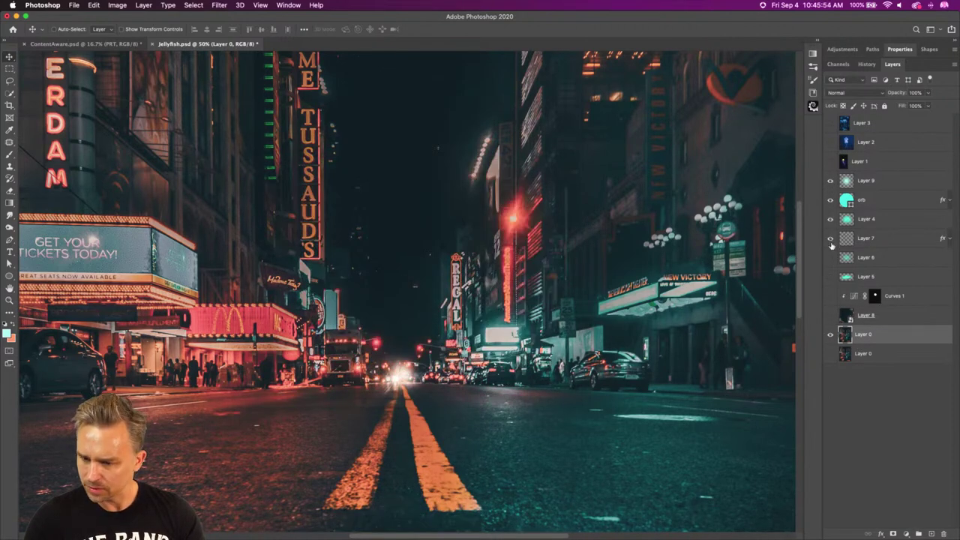
left_click(830, 277)
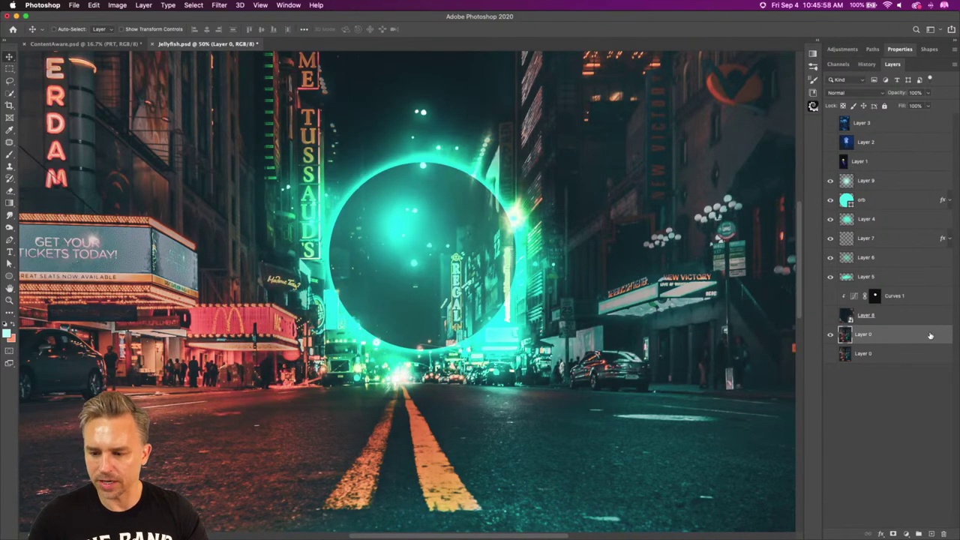
- Convert Layer 0 to a smart object and bloat the street behind the orb with Liquify
right_click(905, 341)
left_click(813, 258)
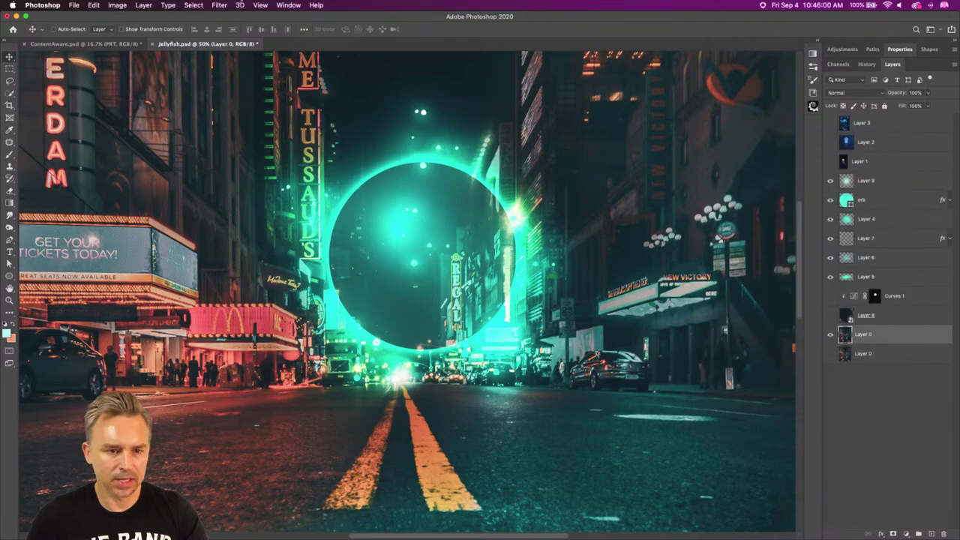
left_click(213, 5)
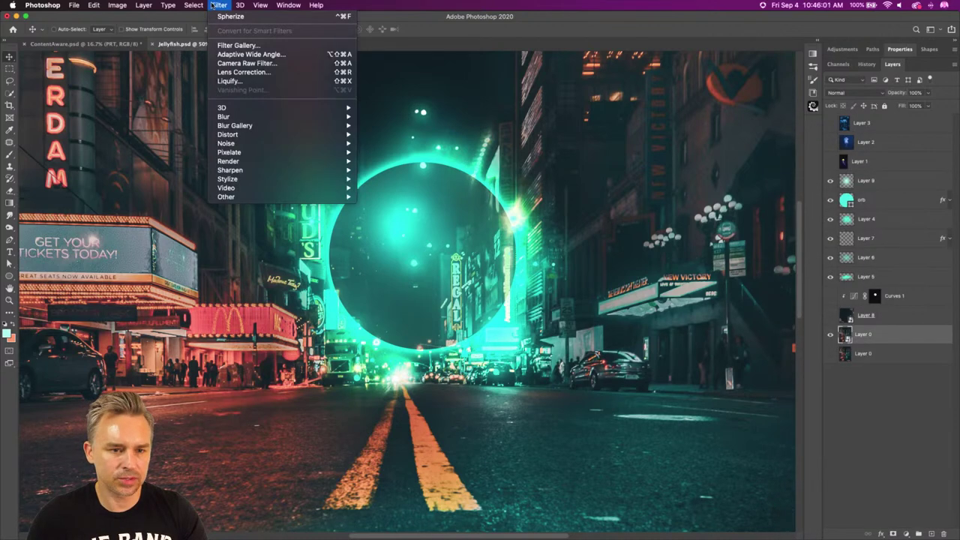
left_click(229, 81)
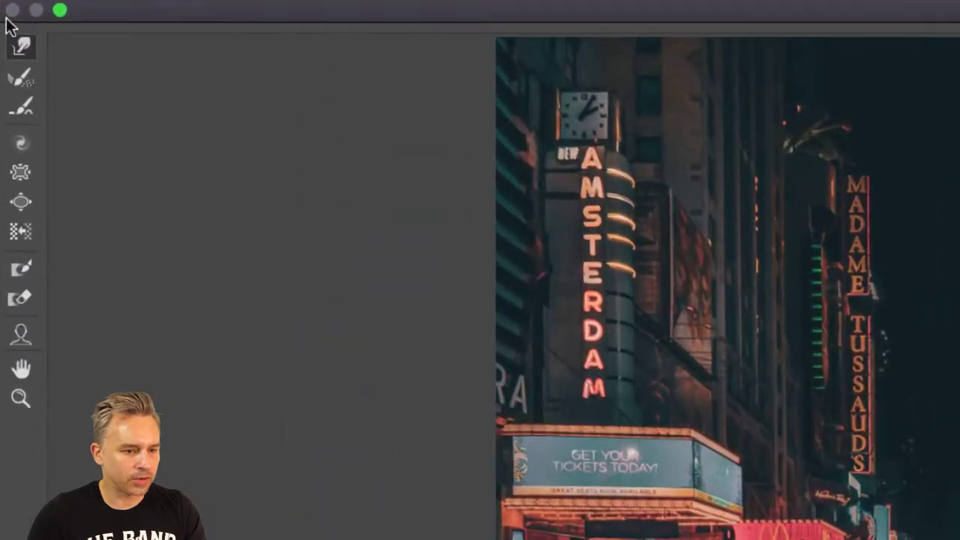
left_click(26, 207)
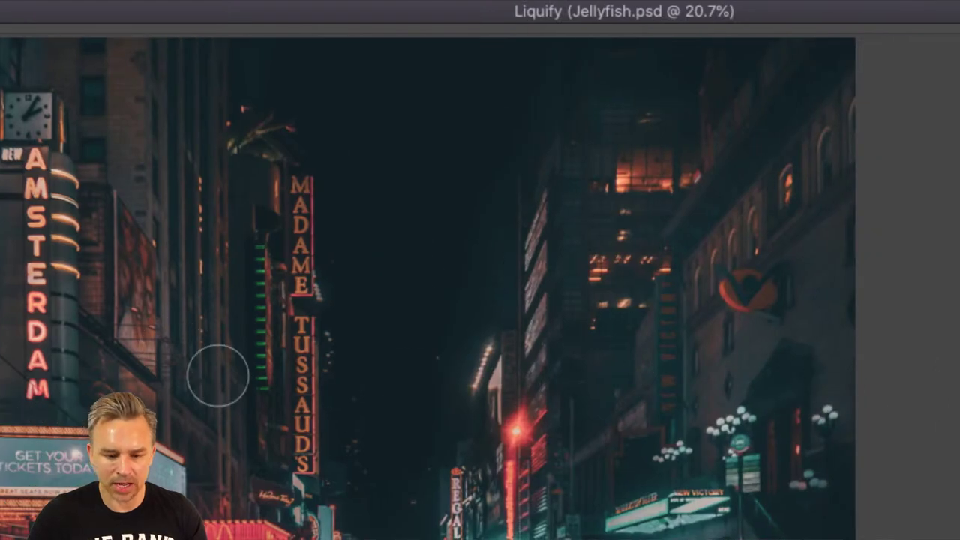
key("bracketright")
key("bracketright")
key("bracketright")
key("bracketright")
key("bracketright")
key("bracketright")
key("bracketright")
key("bracketright")
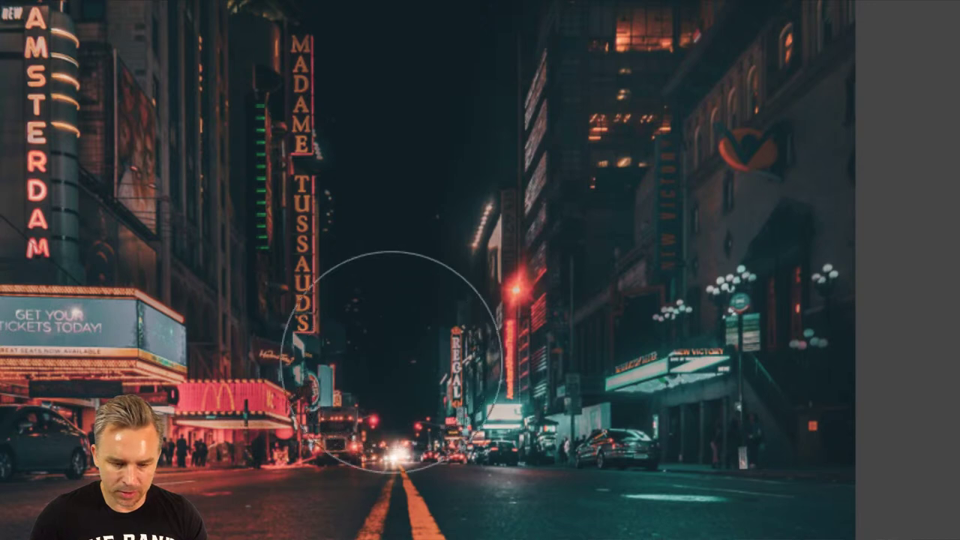
left_click_drag(389, 361, 404, 363)
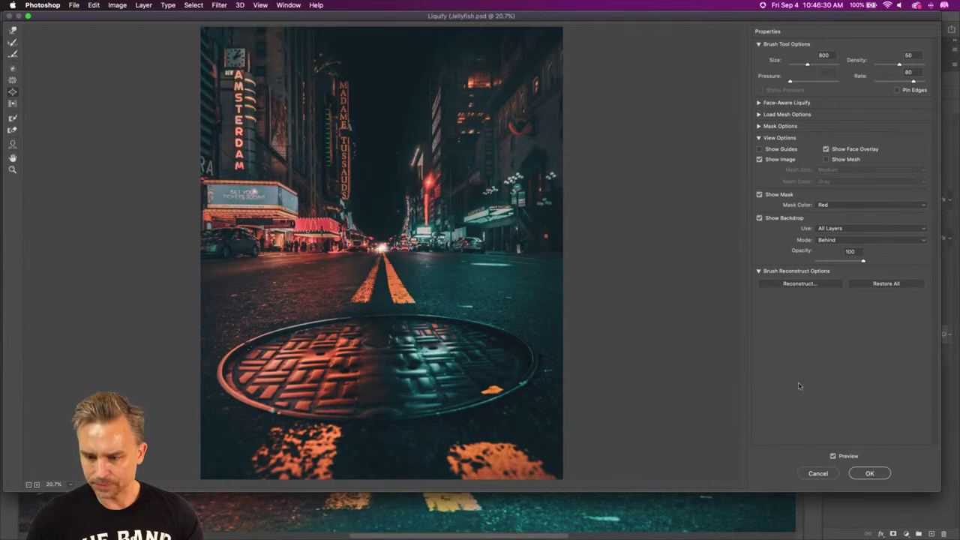
left_click(867, 476)
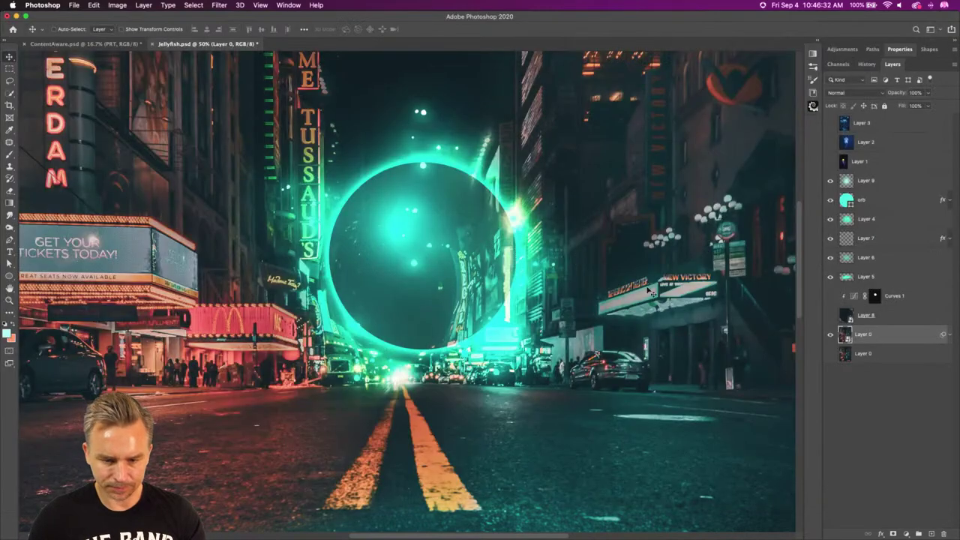
- Delete Layer 0's Liquify smart filter and turn Layer 8 and Curves 1 back on
left_click(947, 335)
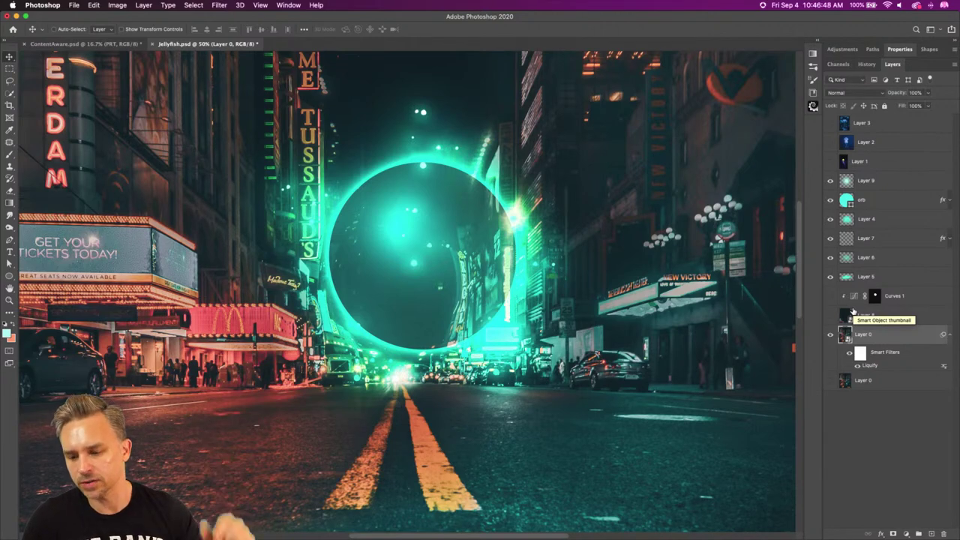
mouse_move(876, 356)
left_mouse_down()
mouse_move(867, 372)
mouse_move(920, 522)
mouse_move(944, 534)
left_mouse_up()
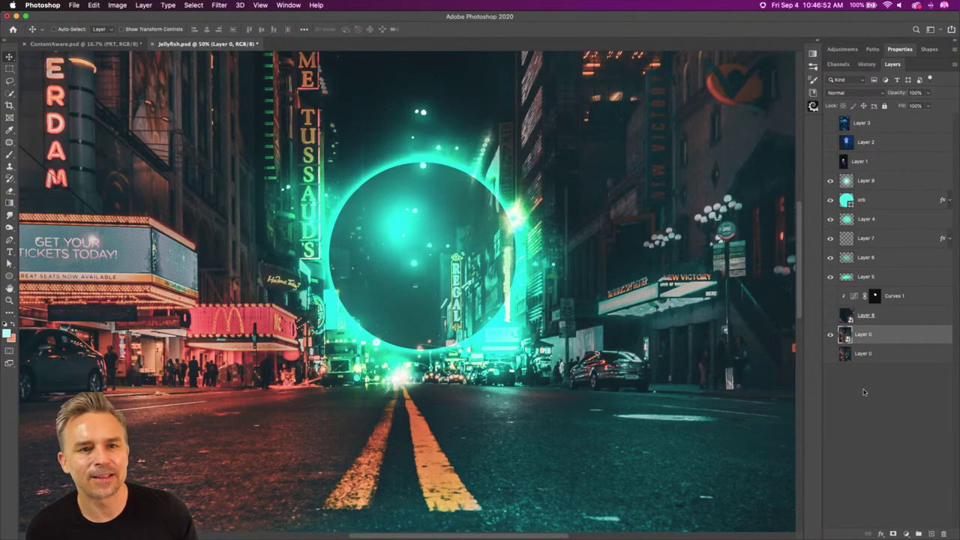
left_click(830, 297)
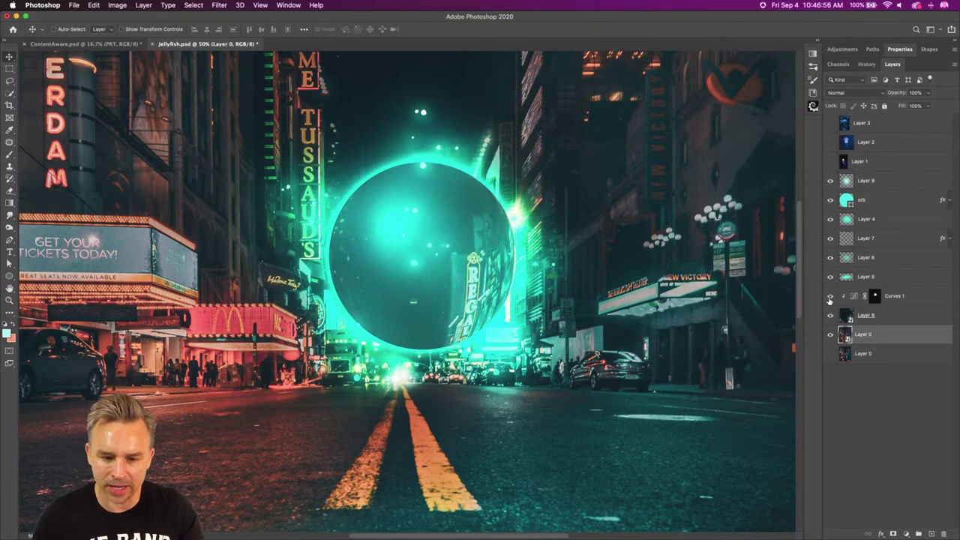
- Zoom out and raise the orb layer's Fill from 23% to 54%
key("super+minus")
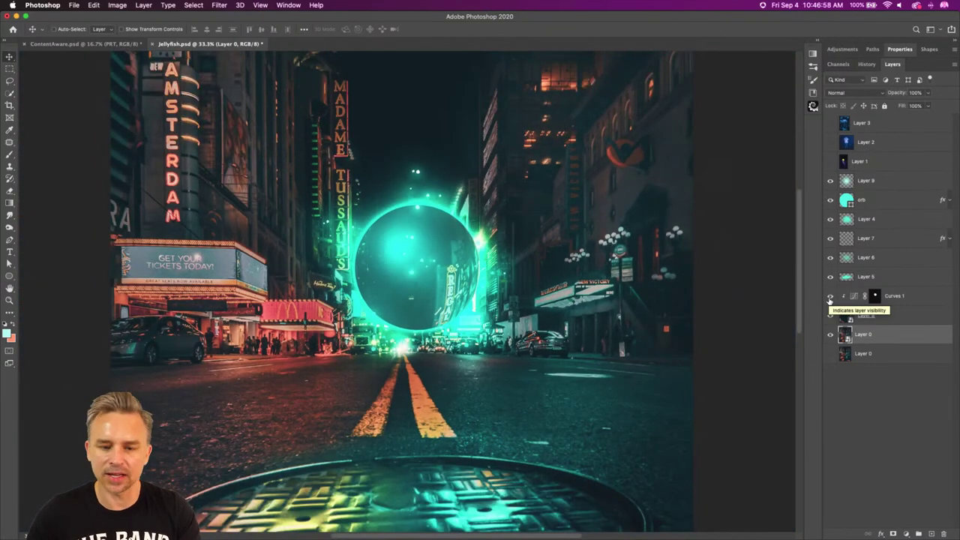
key("super+minus")
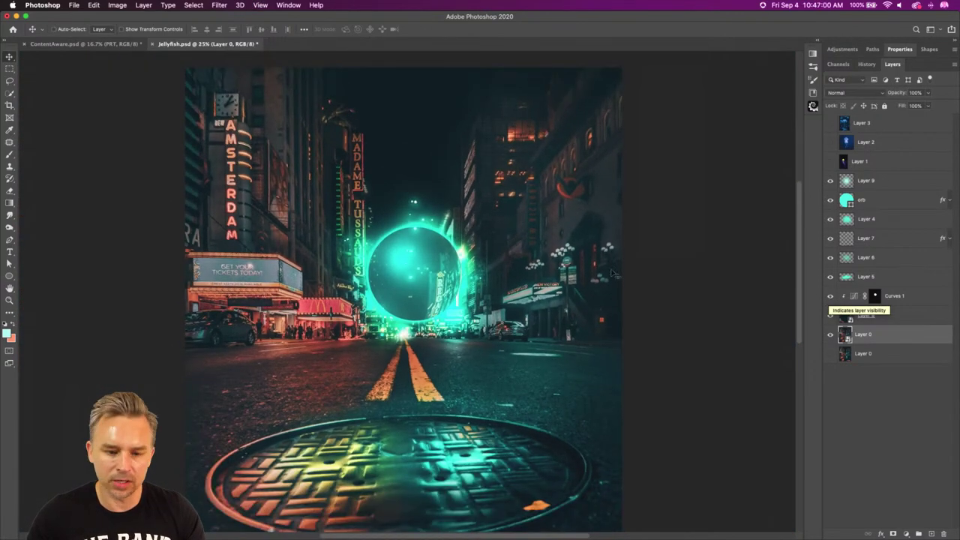
left_click(870, 201)
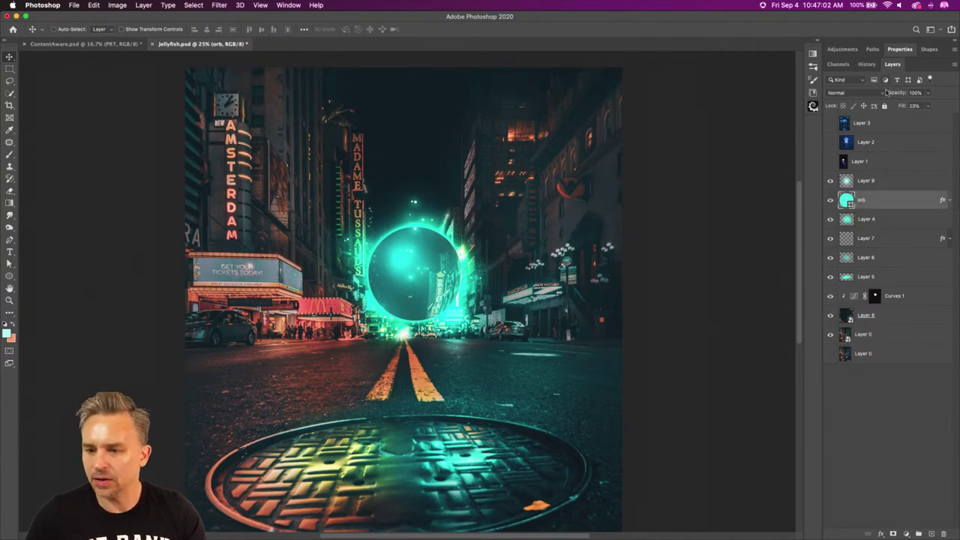
left_click_drag(898, 106, 906, 106)
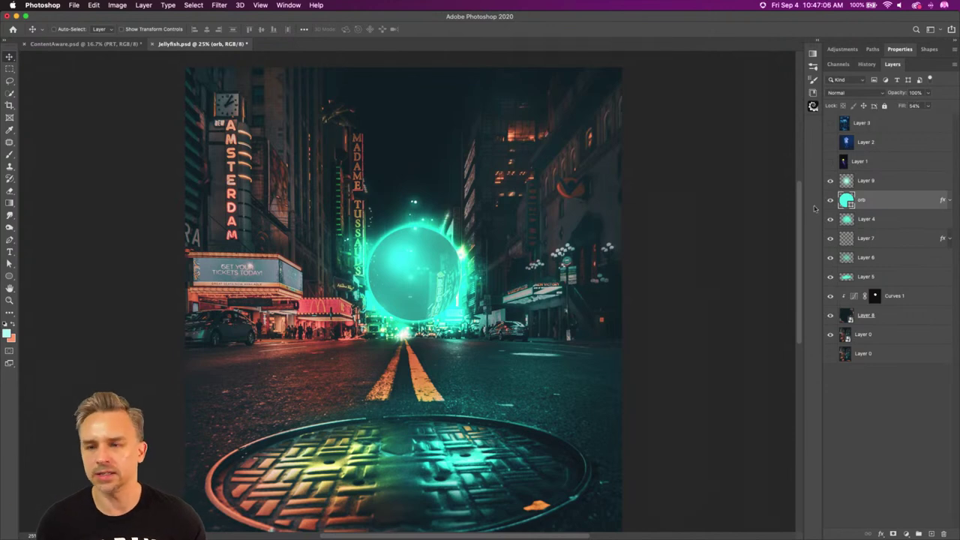
left_click(9, 68)
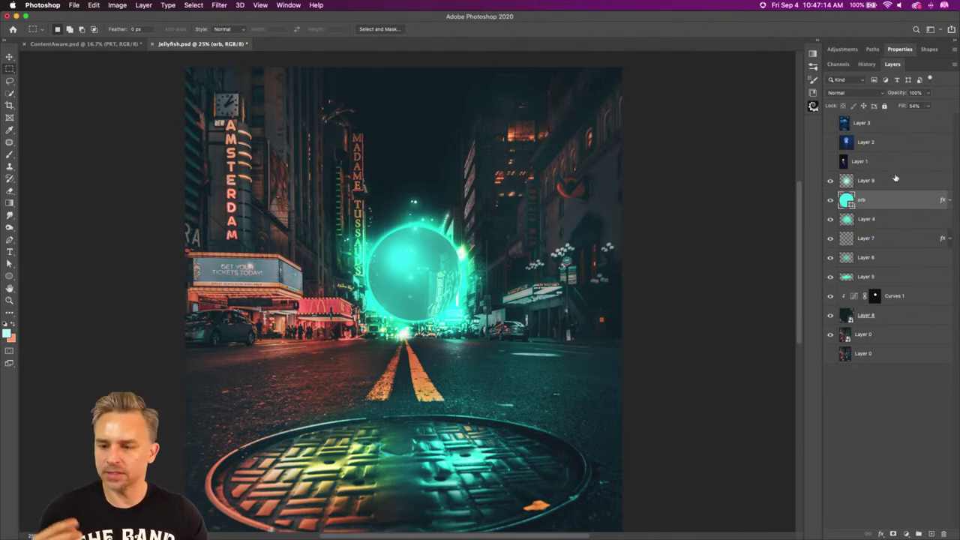
left_click(893, 180)
- Show Layer 9 and the yellow jellyfish Layer 1, keeping the blue jellyfish Layer 2 hidden
left_click(830, 181)
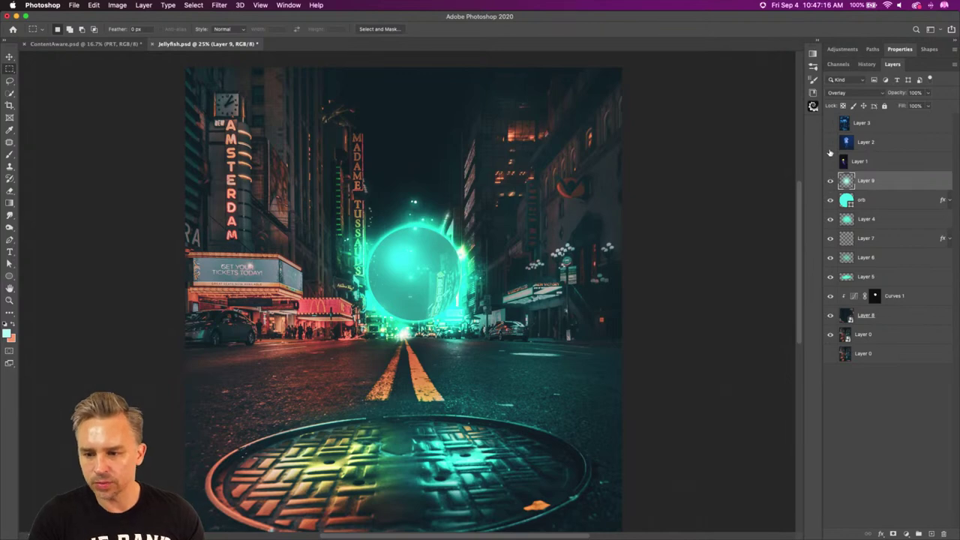
left_click(831, 142)
left_click(861, 147)
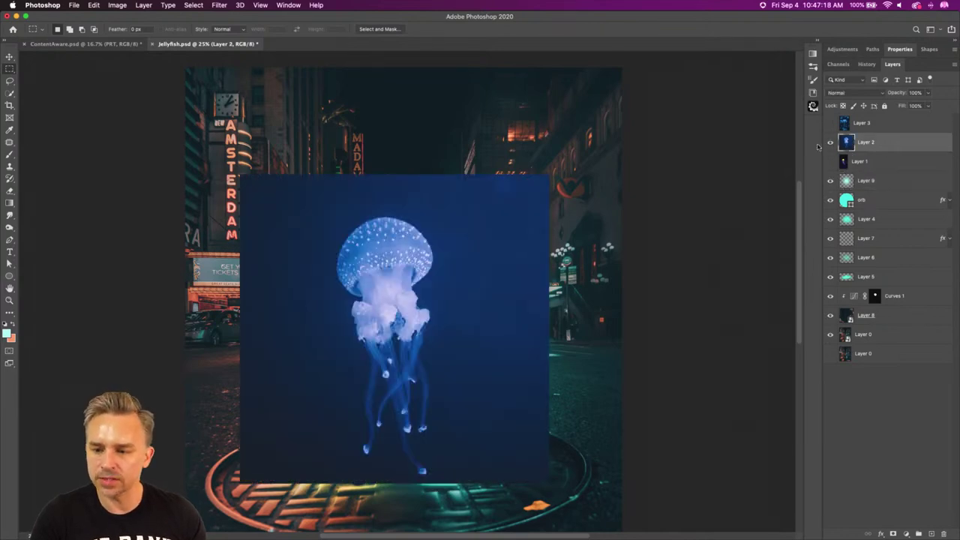
left_click(831, 142)
left_click(830, 162)
left_click(851, 167)
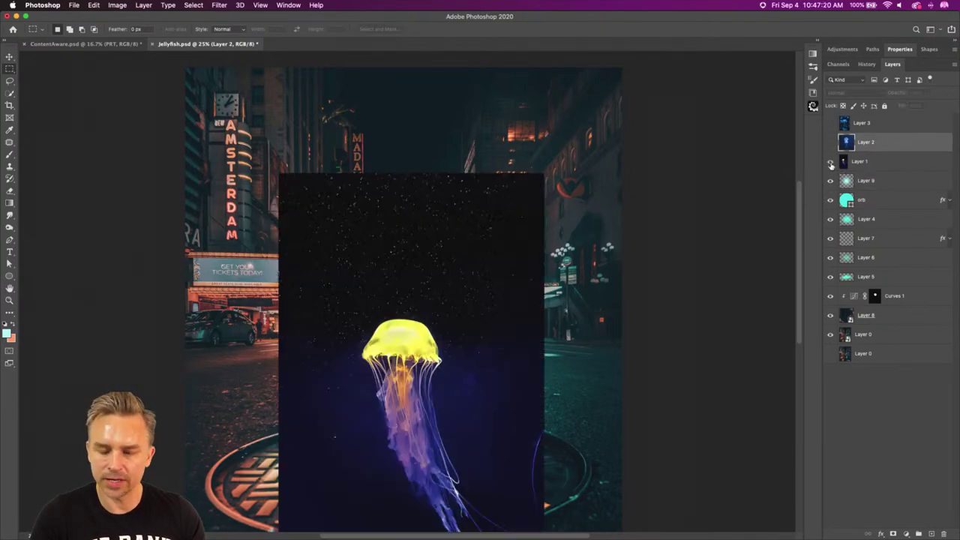
- Move the jellyfish photo up and left, and hide the orb and its glow layers
left_click(9, 57)
left_click_drag(325, 330, 284, 171)
left_click_drag(829, 184, 830, 300)
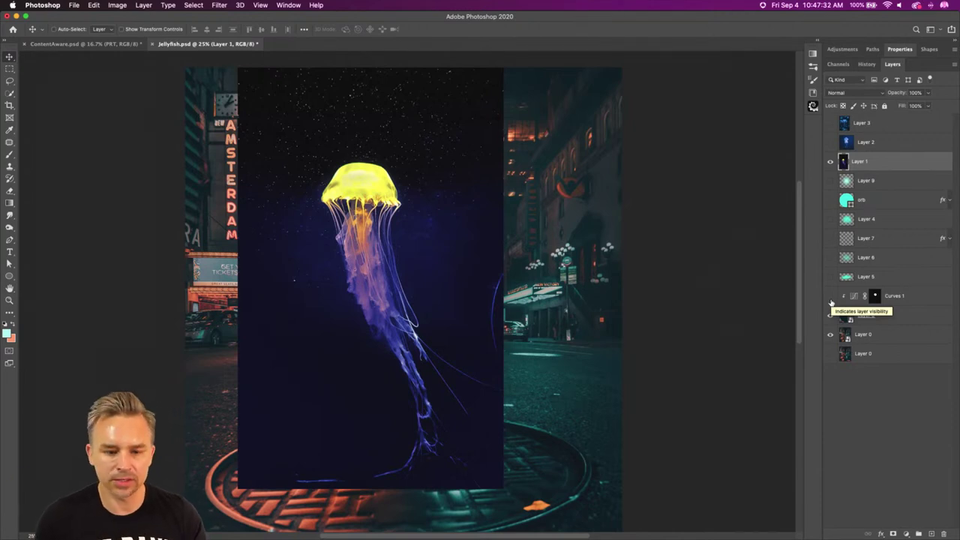
left_click(8, 94)
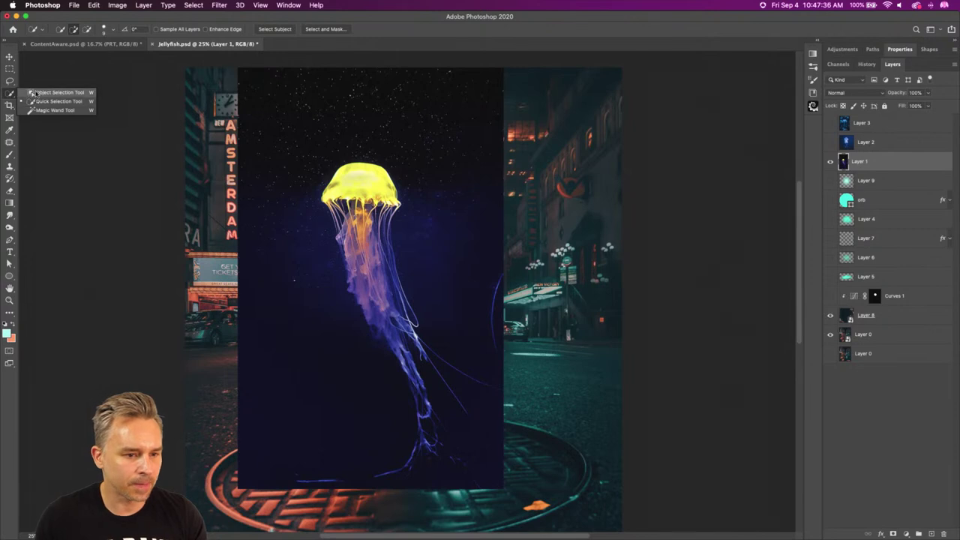
- Lasso the yellow jellyfish, mask it, and refine its tail edges in Select and Mask
mouse_move(390, 461)
left_mouse_down()
mouse_move(299, 197)
mouse_move(332, 159)
mouse_move(363, 155)
mouse_move(401, 171)
mouse_move(414, 258)
mouse_move(434, 315)
mouse_move(472, 372)
mouse_move(479, 434)
mouse_move(377, 480)
left_mouse_up()
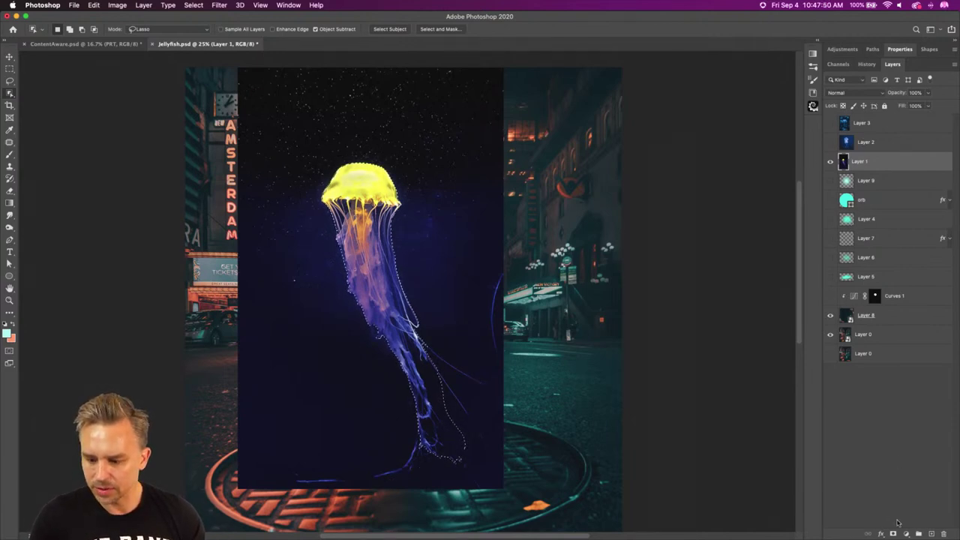
key("super+shift+m")
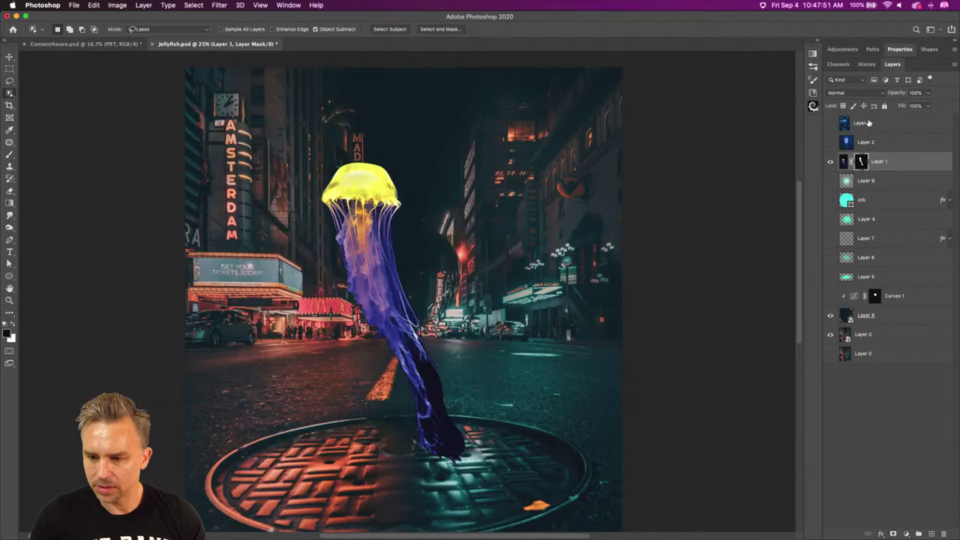
double_click(861, 165)
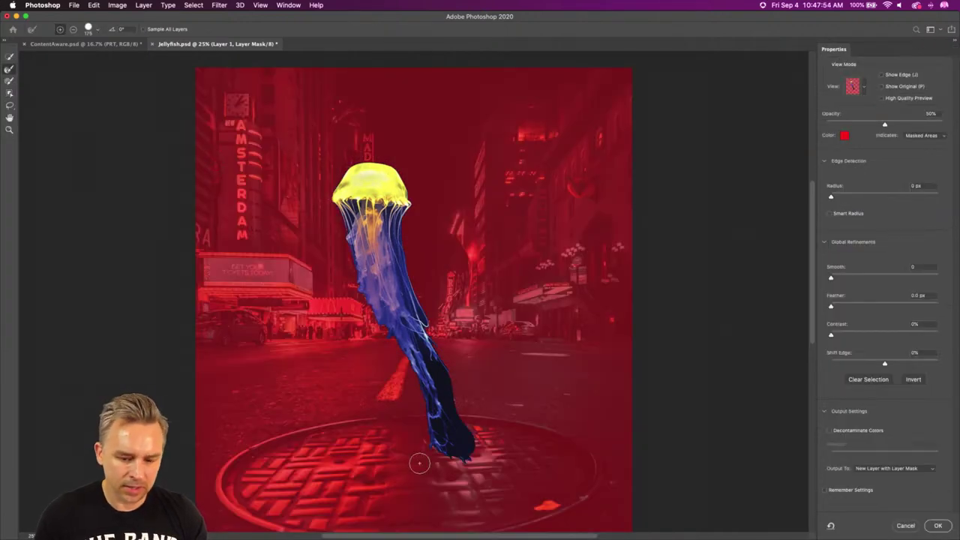
key("bracketright")
key("bracketright")
mouse_move(441, 434)
left_mouse_down()
mouse_move(461, 464)
mouse_move(472, 456)
mouse_move(454, 453)
left_mouse_up()
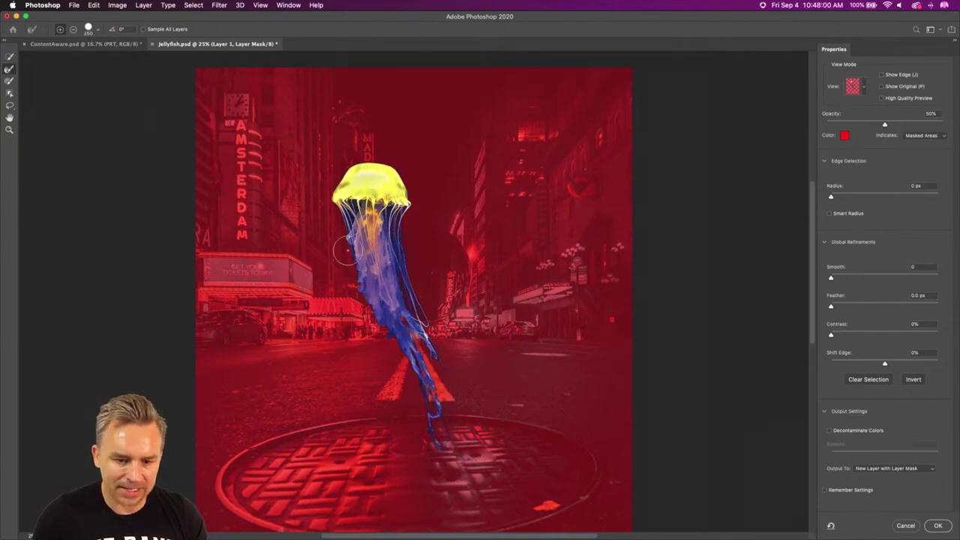
mouse_move(362, 303)
left_mouse_down()
mouse_move(400, 363)
mouse_move(367, 284)
mouse_move(417, 416)
mouse_move(420, 368)
left_mouse_up()
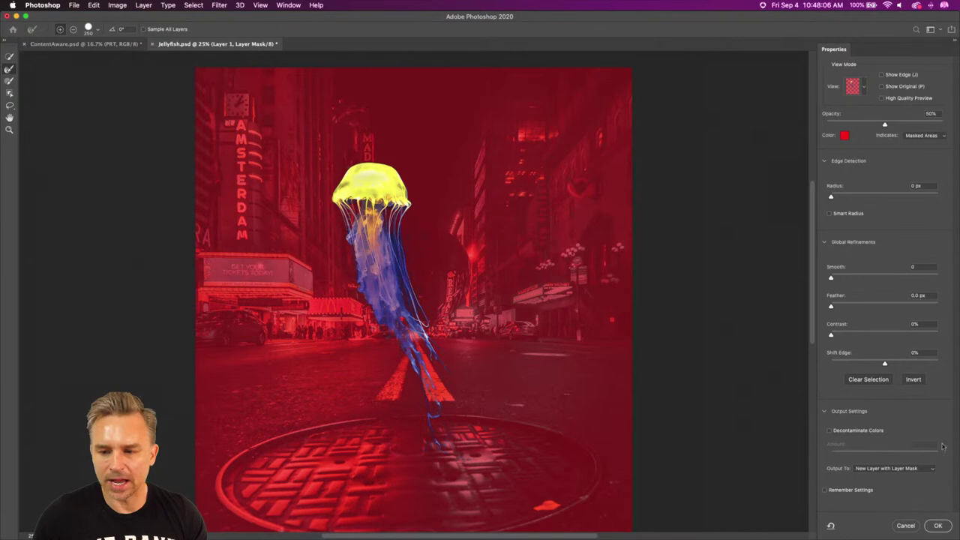
left_click(937, 525)
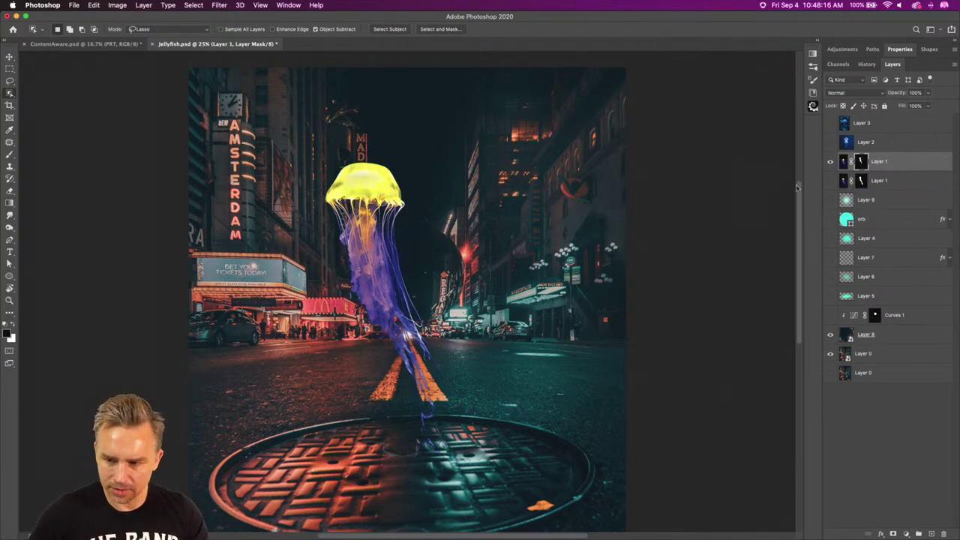
- Nudge the jellyfish's hue slightly with Hue/Saturation
left_click(844, 162)
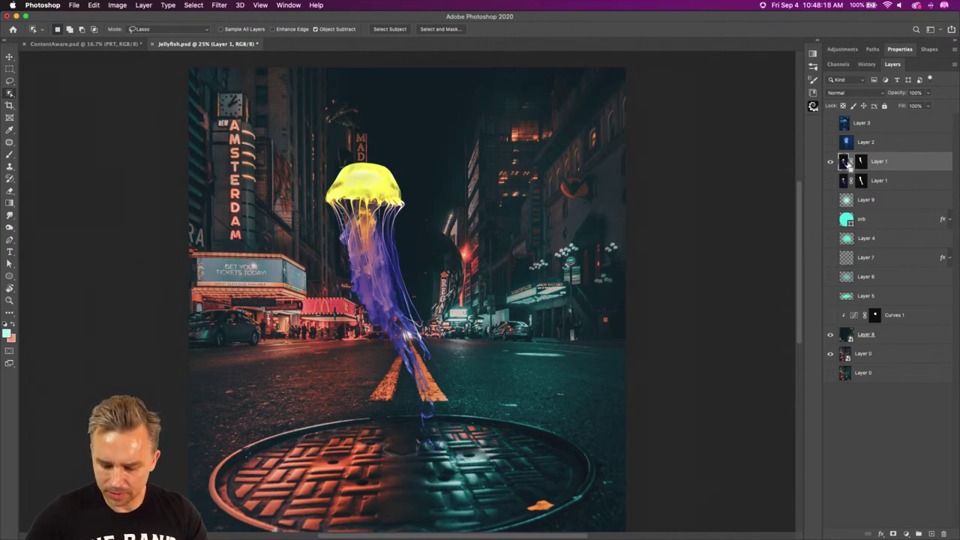
key("super+u")
left_click(689, 245)
left_click_drag(688, 246, 695, 249)
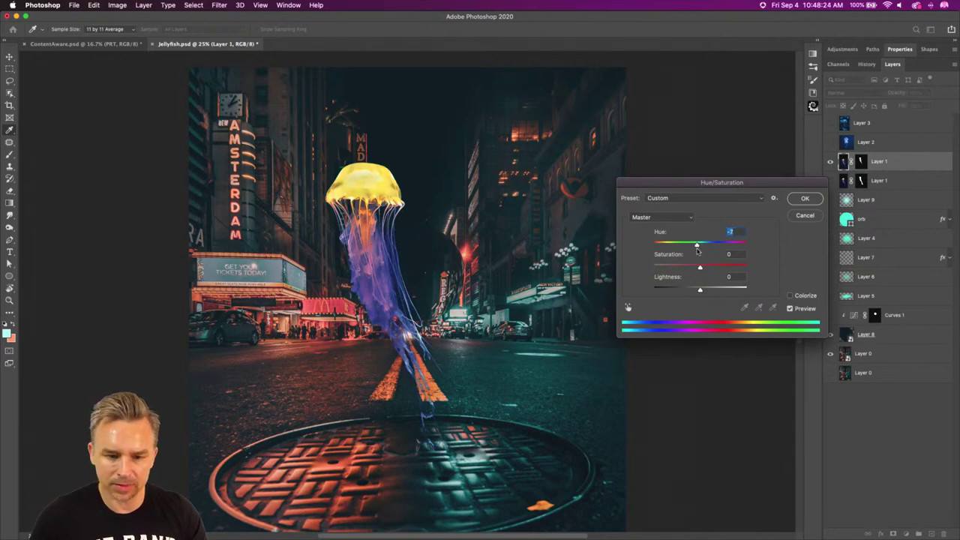
key("Return")
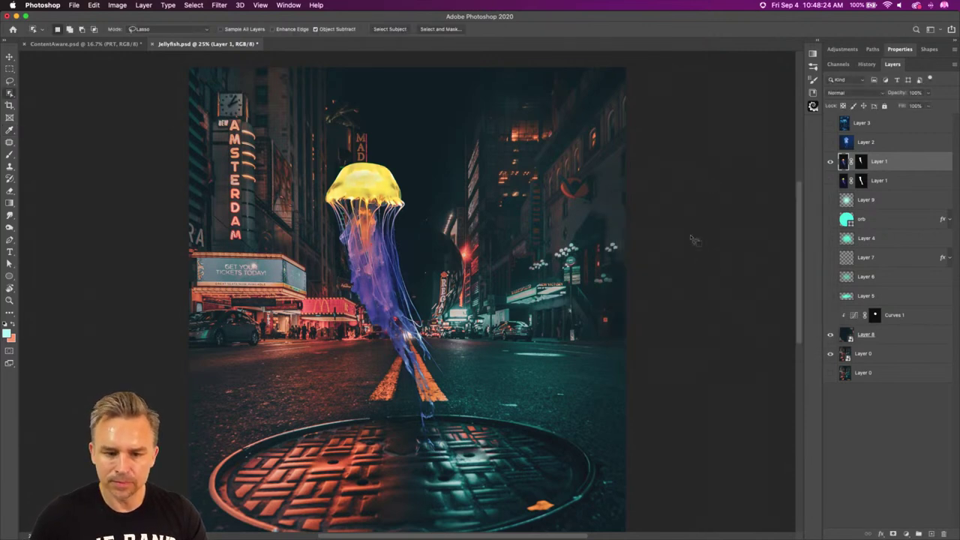
- Add empty Layer 10 above the lower jellyfish layer and sample the bell's yellow
left_click(886, 187)
left_click(931, 533)
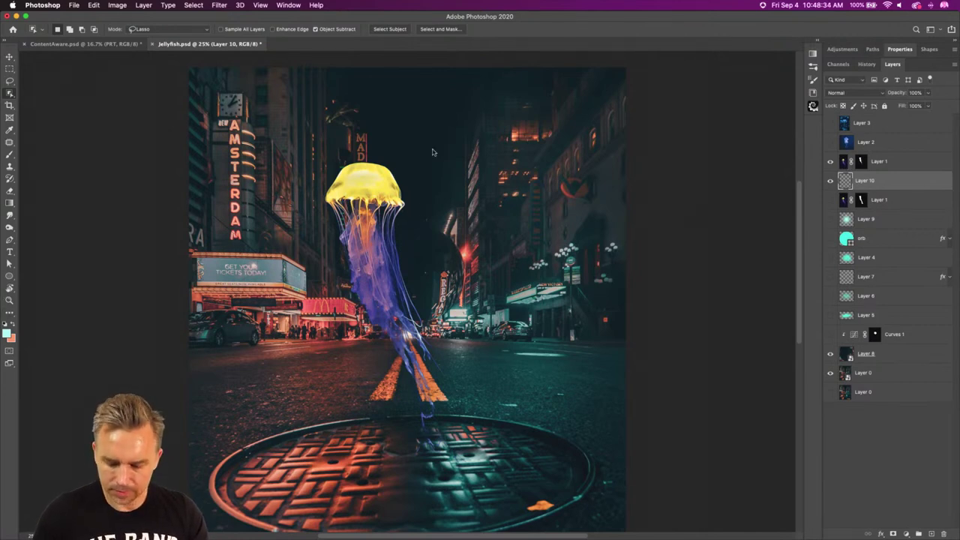
key("i")
left_click(364, 180)
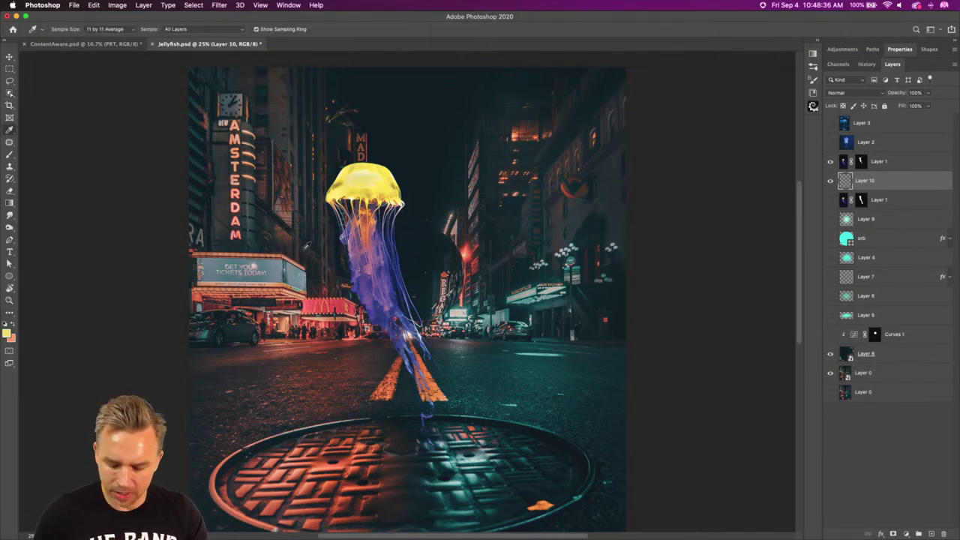
- Paint a soft yellow glow around the bell on Layer 10, blended as Overlay
key("b")
mouse_move(364, 184)
left_mouse_down()
mouse_move(390, 180)
mouse_move(337, 203)
mouse_move(333, 195)
left_mouse_up()
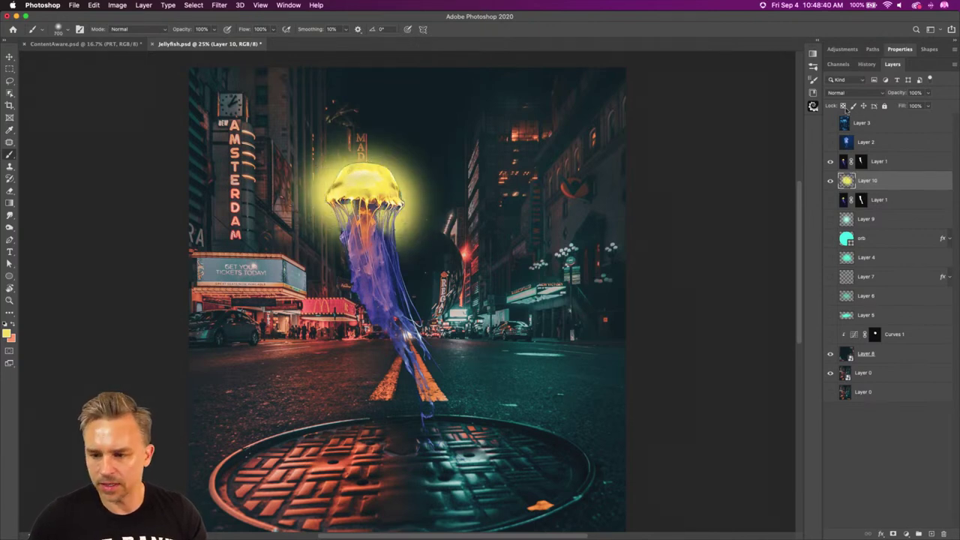
left_click(852, 92)
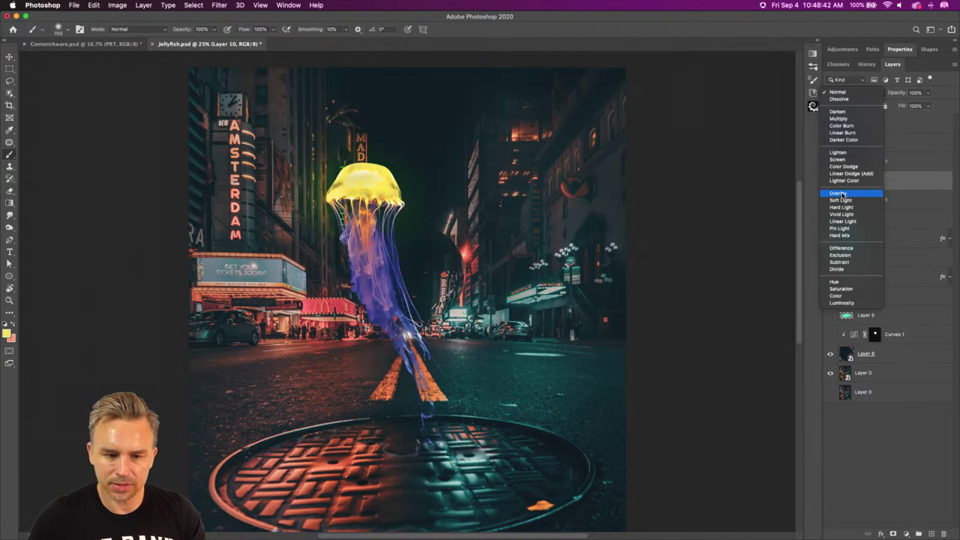
left_click(842, 194)
- Paint a second yellow bell glow on new Layer 11, blended as Soft Light
left_click(930, 533)
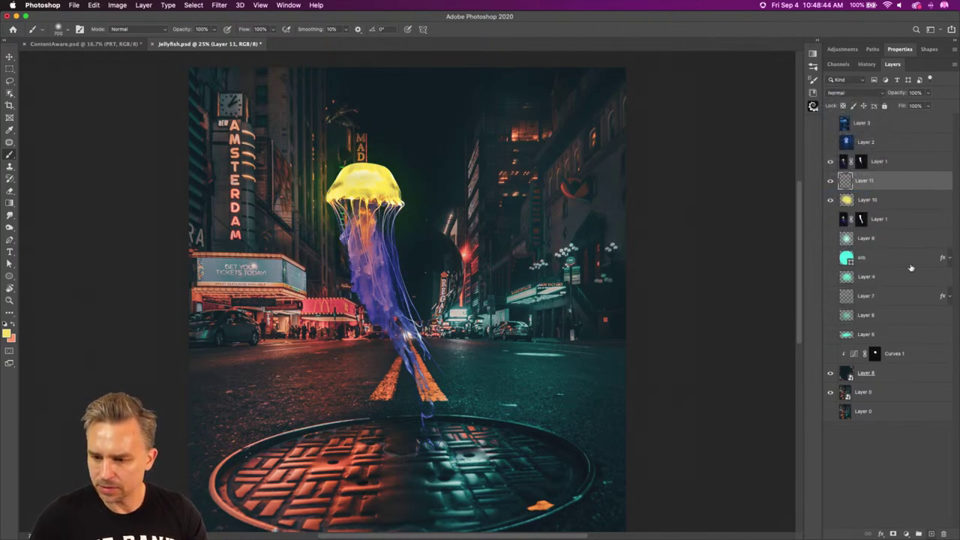
mouse_move(373, 168)
left_mouse_down()
mouse_move(361, 185)
mouse_move(379, 196)
mouse_move(375, 161)
left_mouse_up()
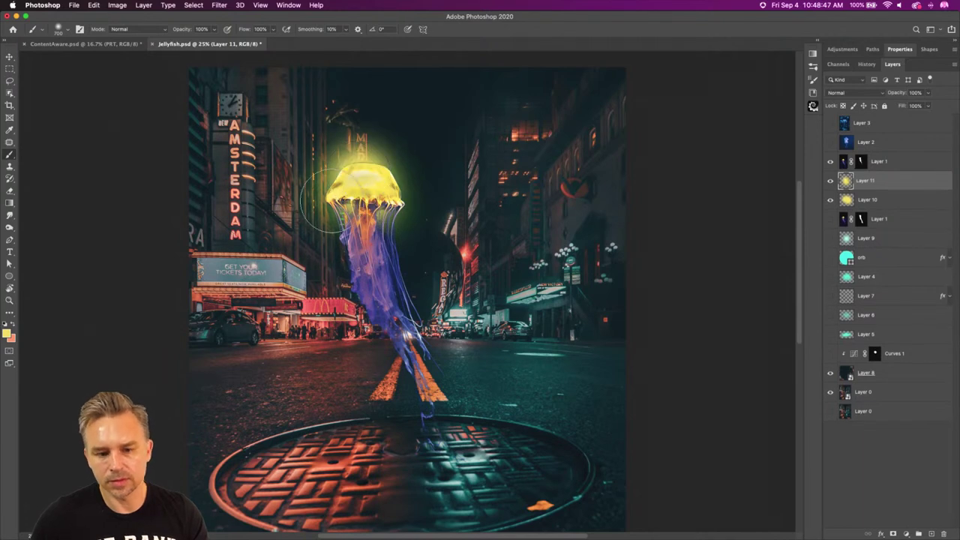
left_click(869, 92)
left_click(882, 94)
left_click(884, 93)
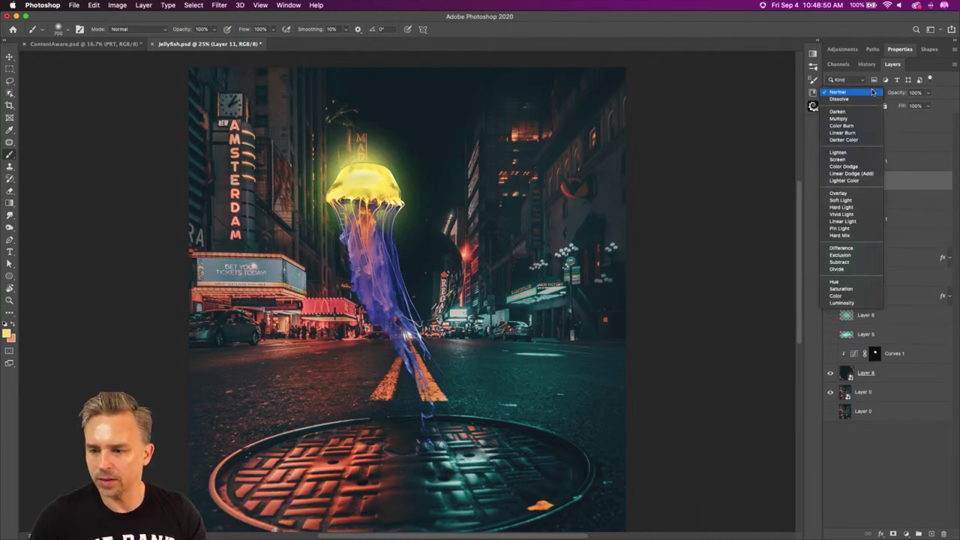
left_click(863, 200)
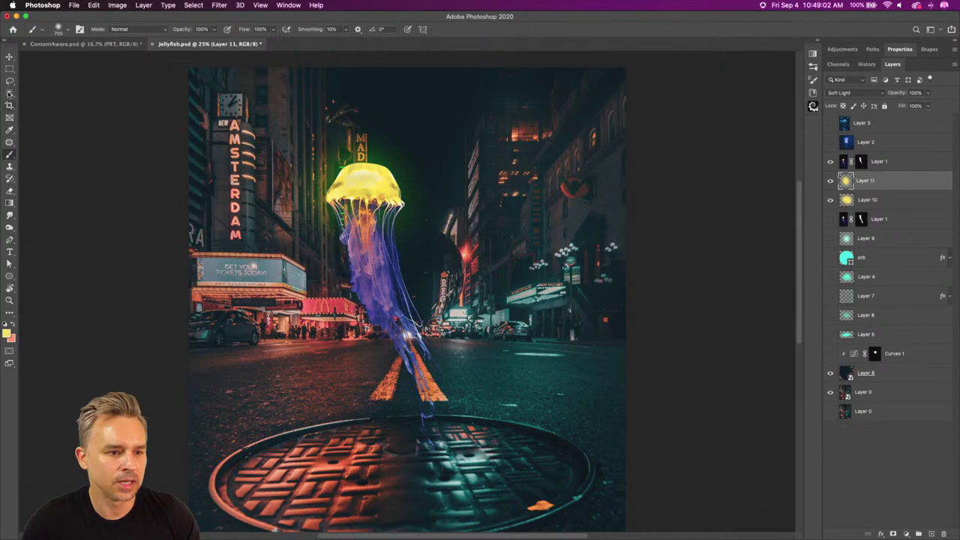
left_click(9, 68)
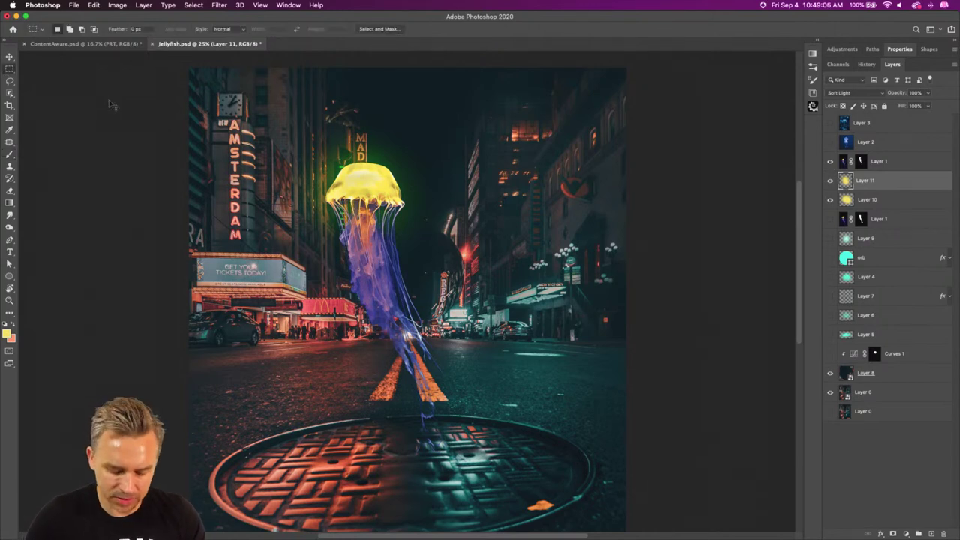
left_click(19, 17)
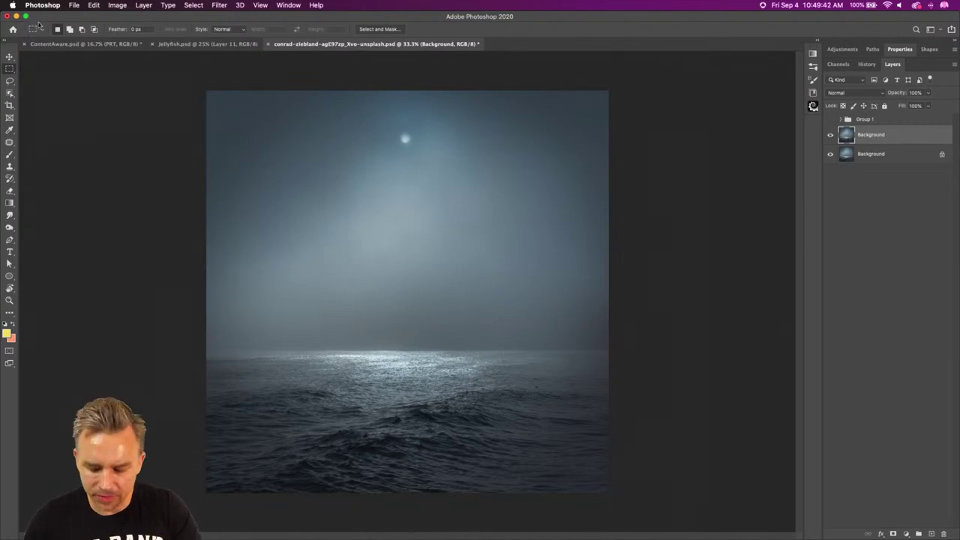
- Zoom into the moonlit ocean image, select the Move tool and show the PixelSquid panel
key("super+plus")
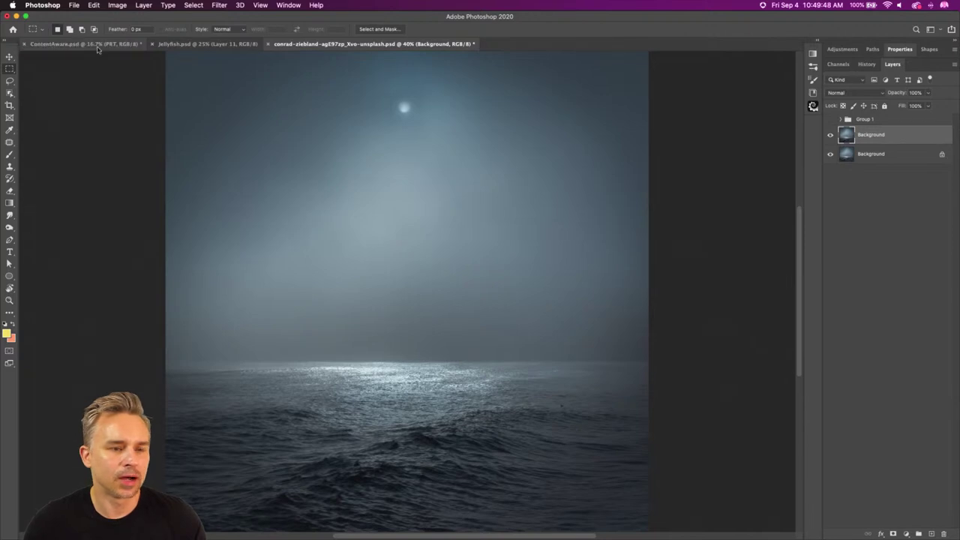
left_click(9, 57)
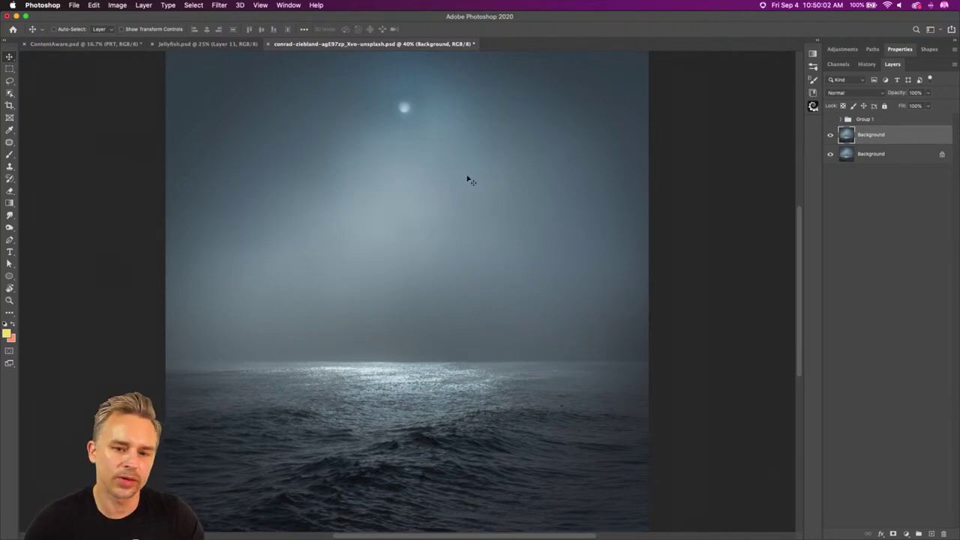
left_click(813, 53)
left_click(567, 530)
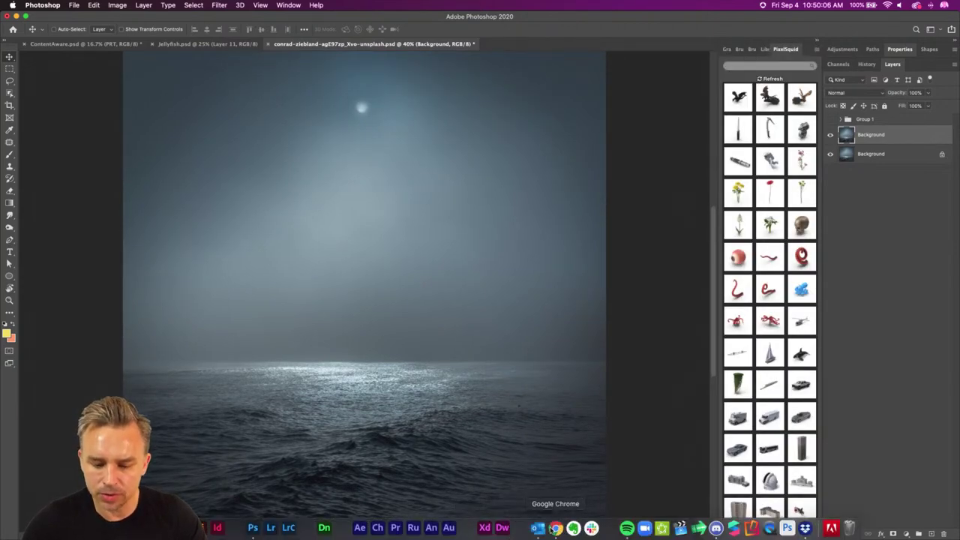
- Load the pixelsquid.com home page in Chrome
type("pi")
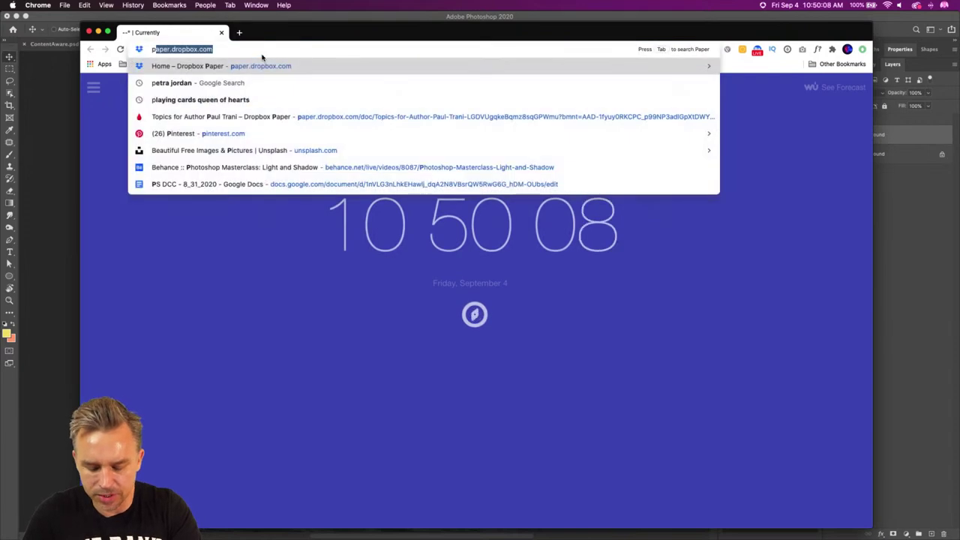
type("xe")
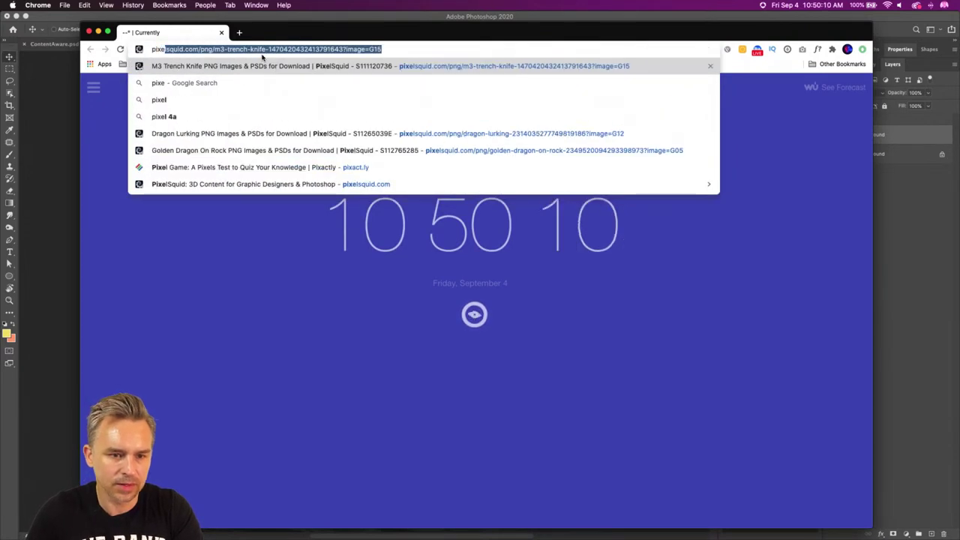
left_click(200, 49)
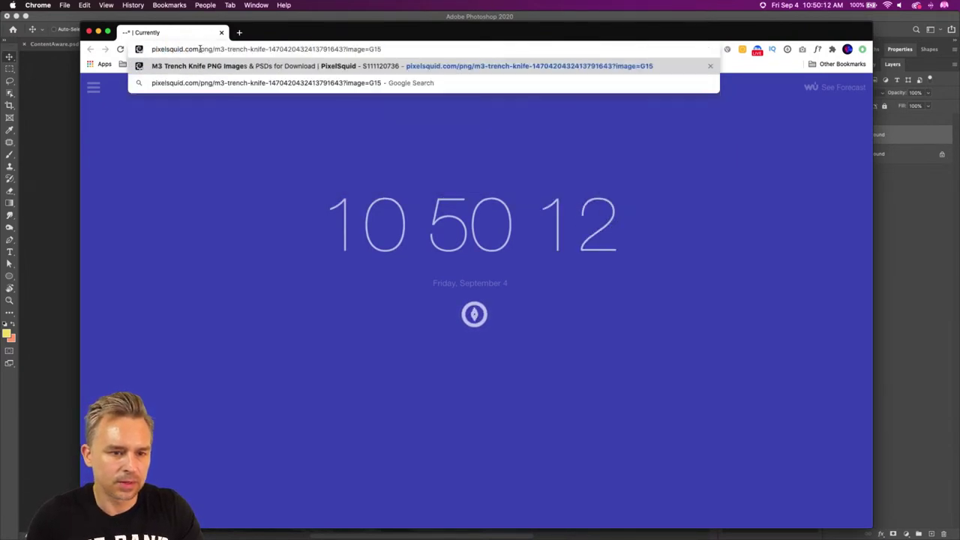
left_click_drag(199, 49, 446, 75)
key("BackSpace")
key("Return")
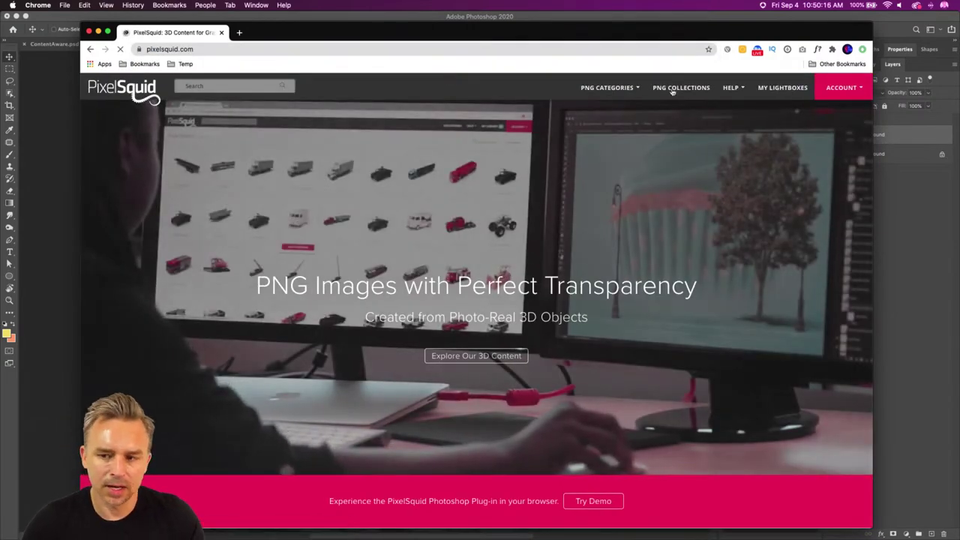
- Search the PixelSquid catalogue for 'dragon'
scroll(600, 337, "down", 2)
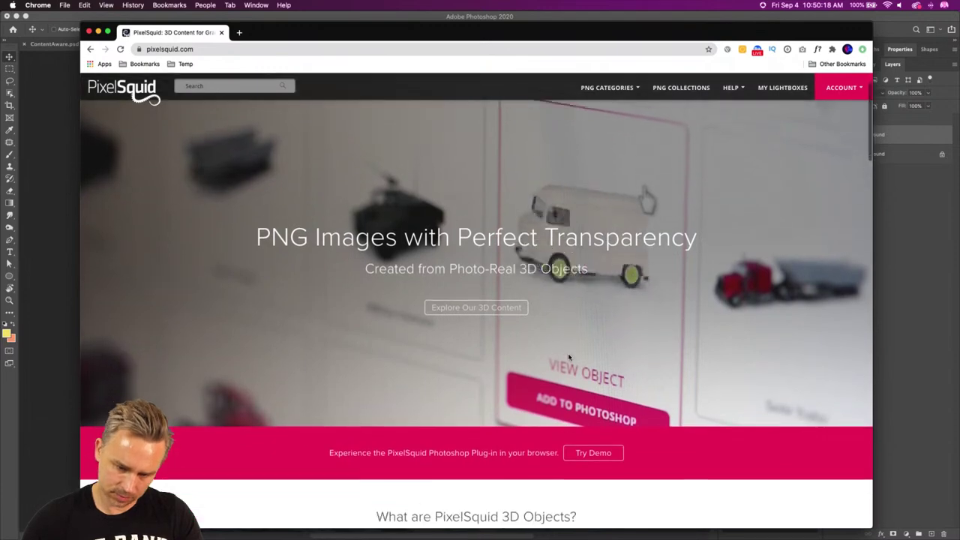
scroll(569, 359, "down", 10)
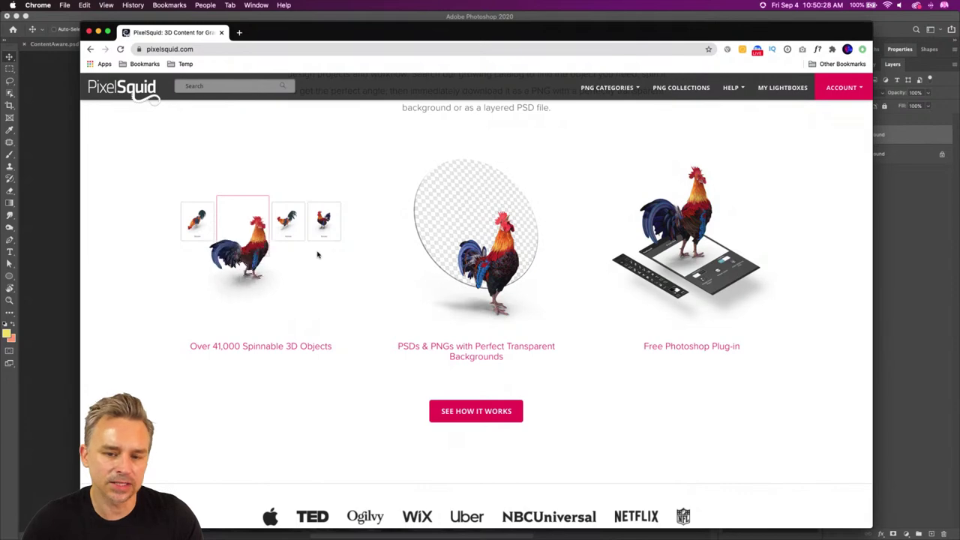
scroll(318, 255, "up", 2)
scroll(318, 255, "up", 2)
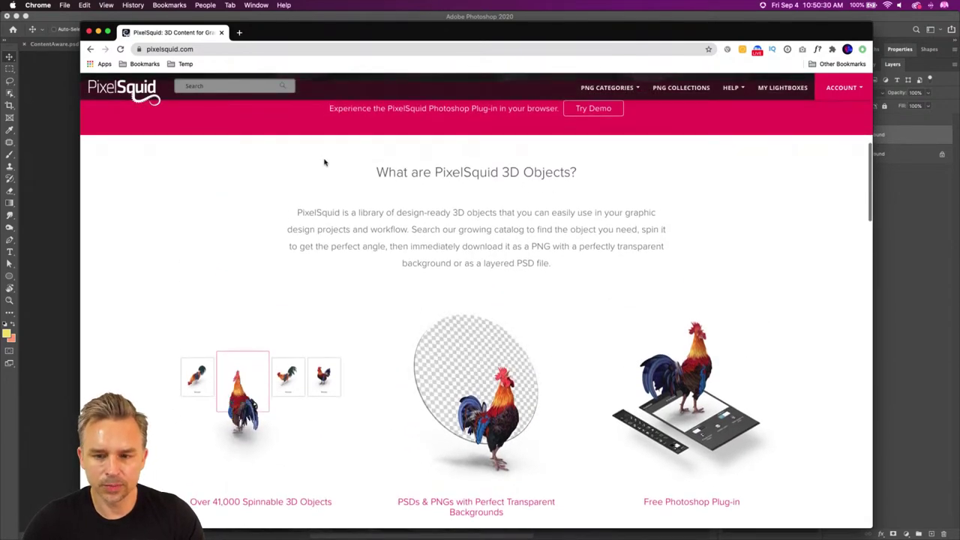
left_click(232, 87)
type("drag")
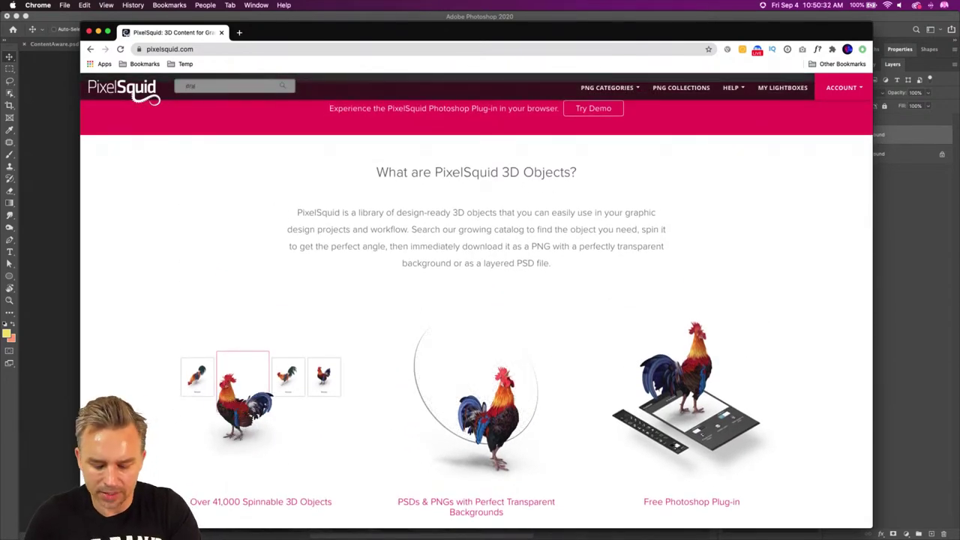
type("on")
key("Return")
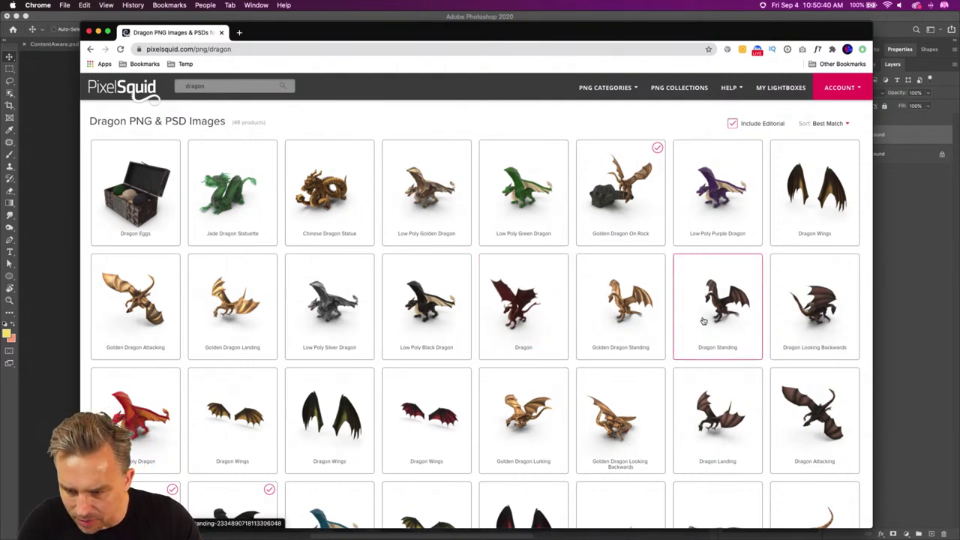
- Open the Dragon Attacking object page from the dragon search results
mouse_move(703, 321)
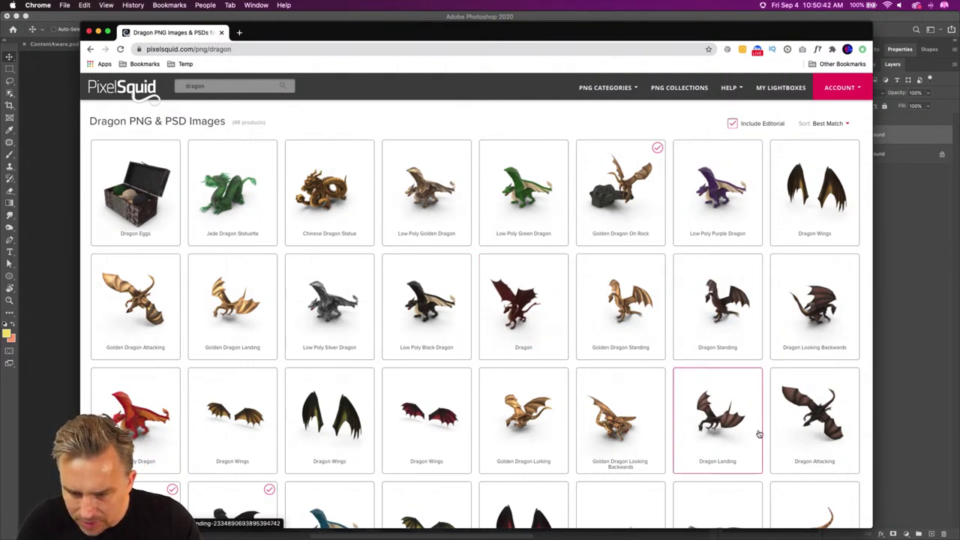
scroll(764, 430, "down", 3)
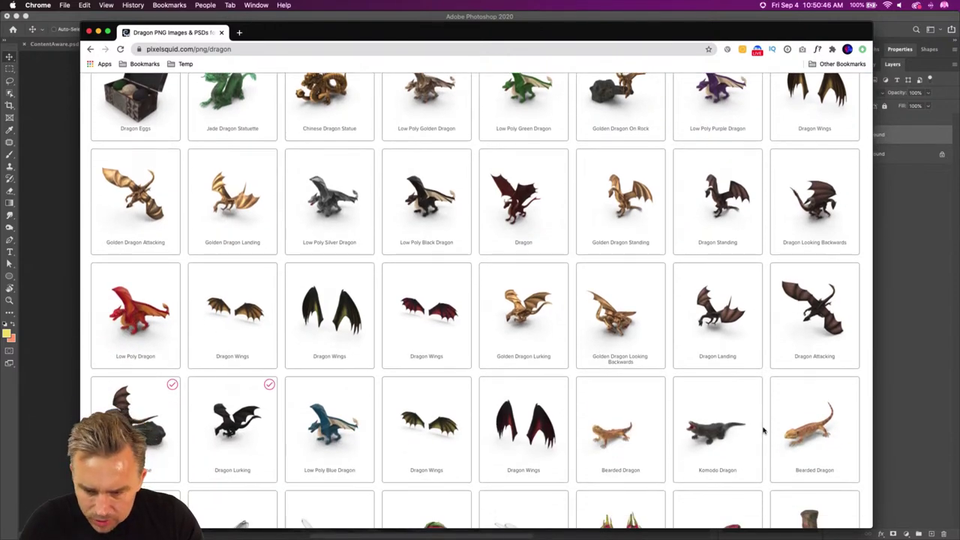
scroll(764, 429, "up", 3)
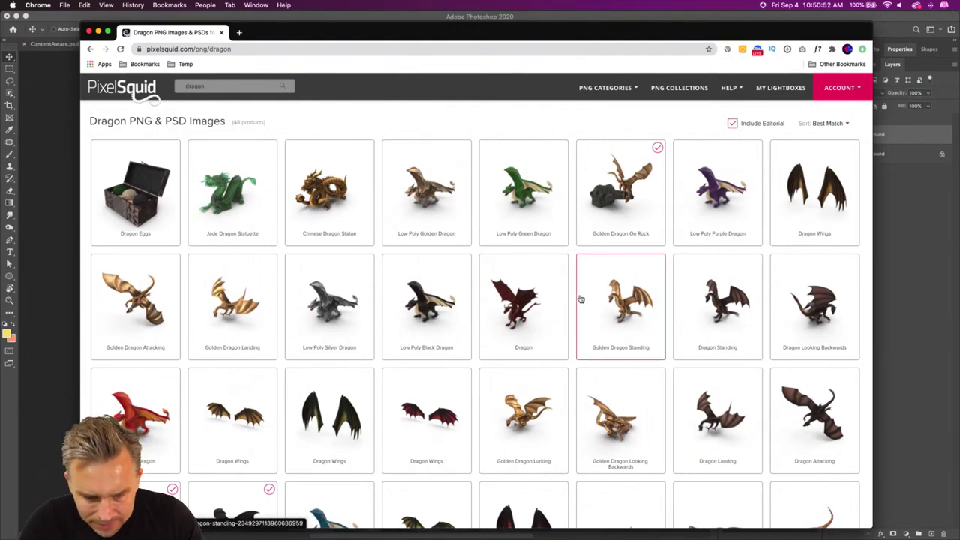
scroll(579, 299, "down", 2)
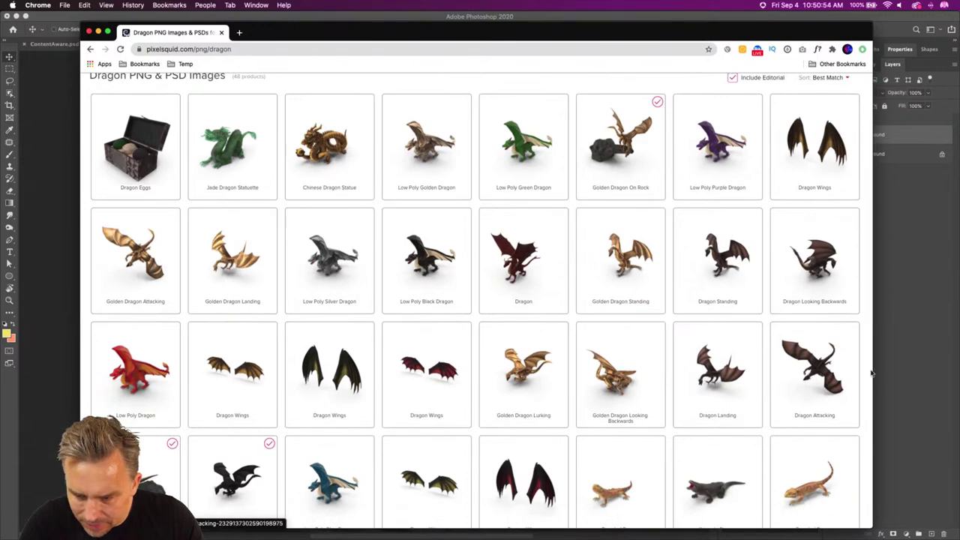
left_click(798, 354)
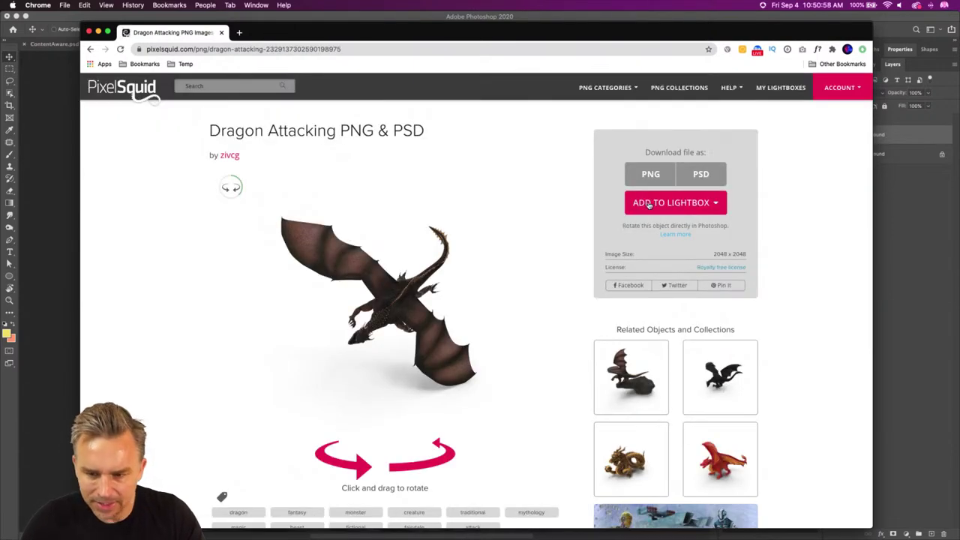
- Start a new lightbox for the dragon and rotate its 3D preview to a wings-spread angle
left_click(648, 205)
left_click(647, 229)
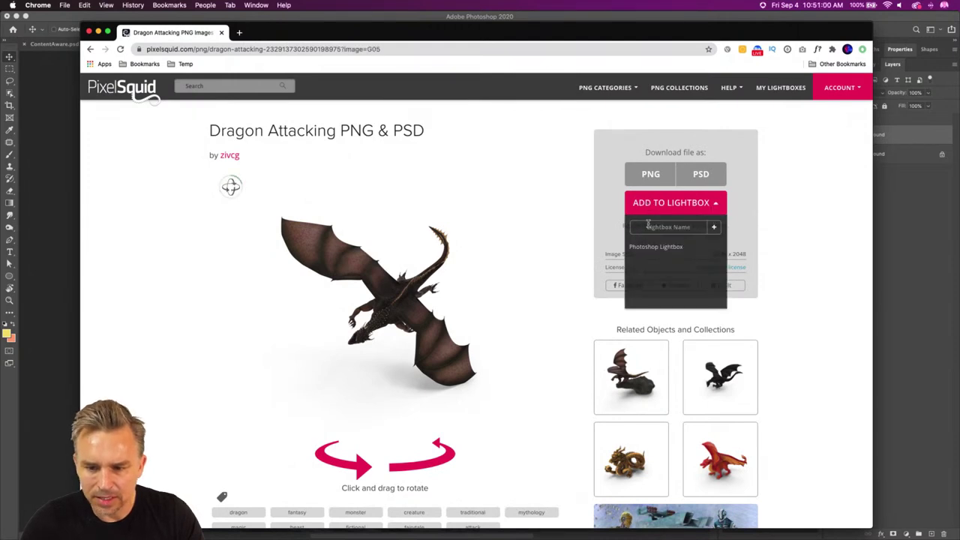
left_click_drag(439, 353, 325, 266)
left_click_drag(395, 337, 411, 280)
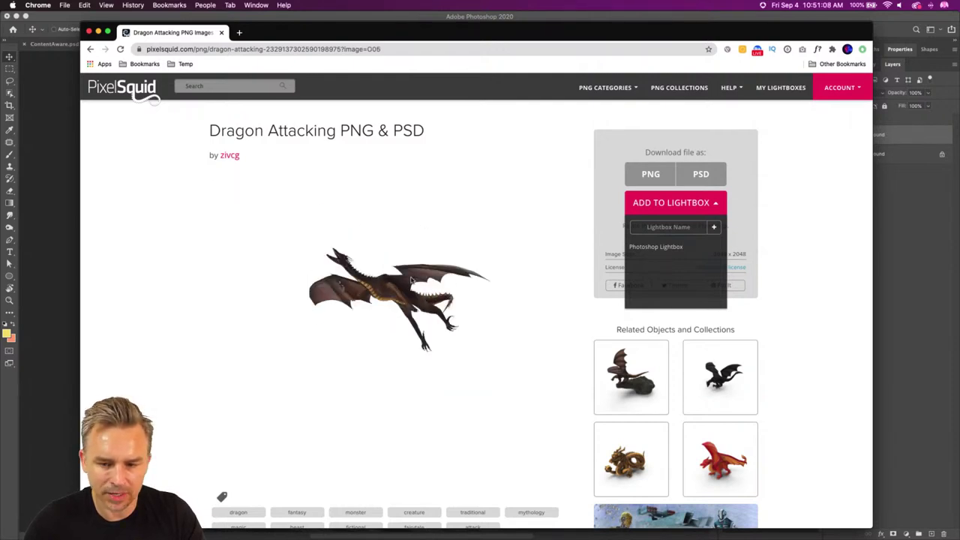
left_click(892, 231)
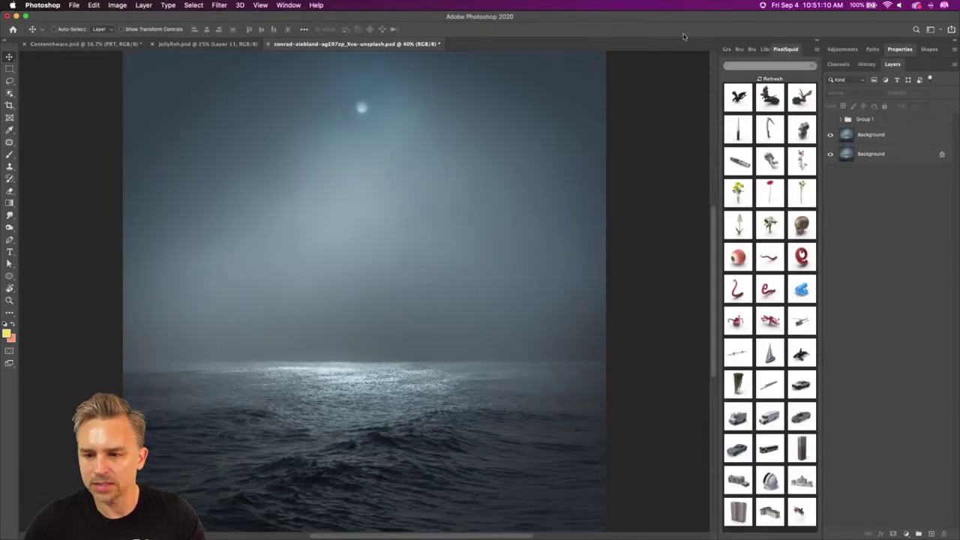
- Refresh the PixelSquid panel and place the Dragon Lurking object into the ocean scene
left_click(762, 78)
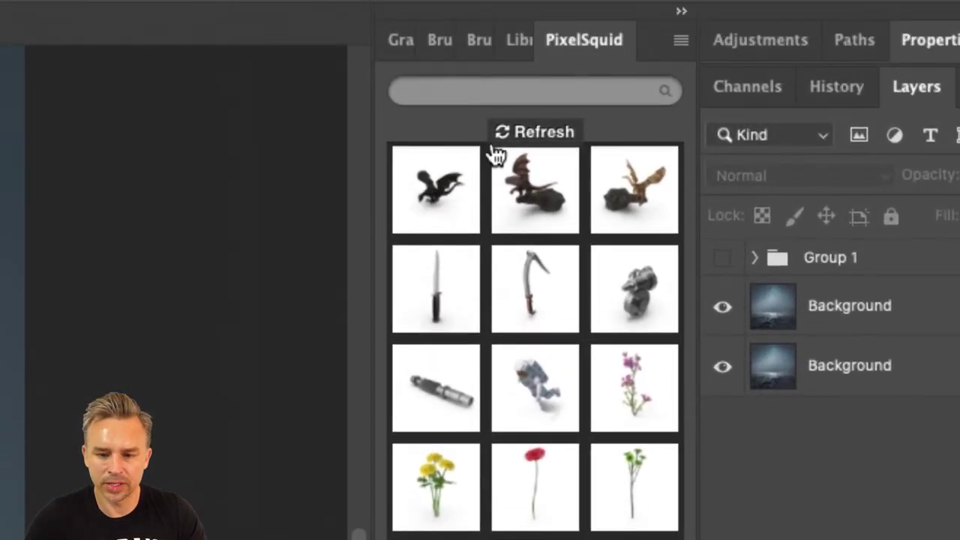
left_click(510, 134)
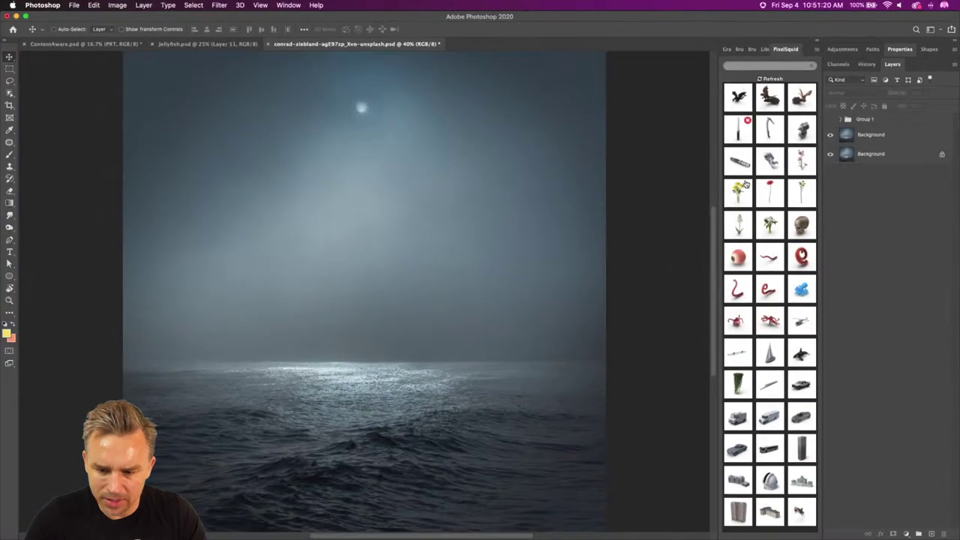
left_click(771, 78)
left_click(732, 99)
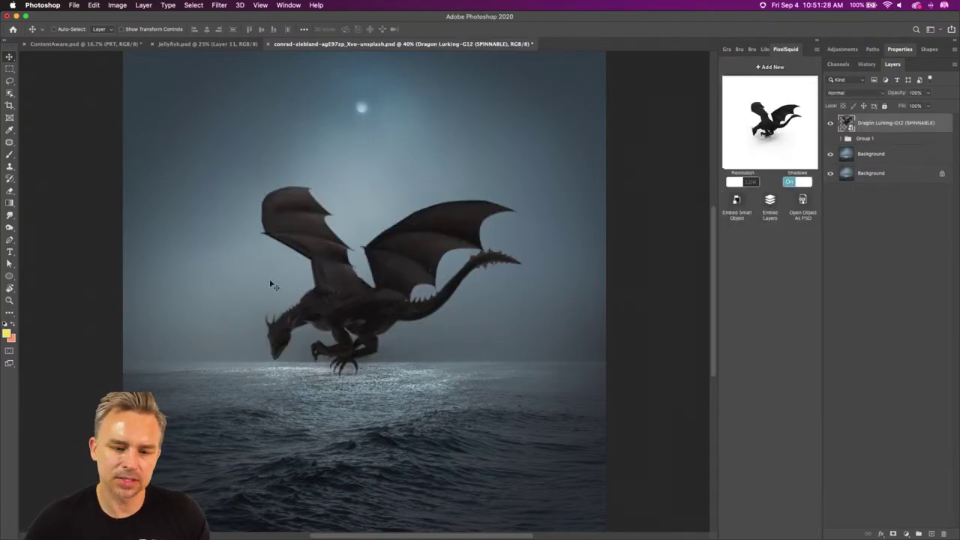
- Set the dragon to High resolution with Shadows Off, rotate it and raise it above the sea
left_click(740, 182)
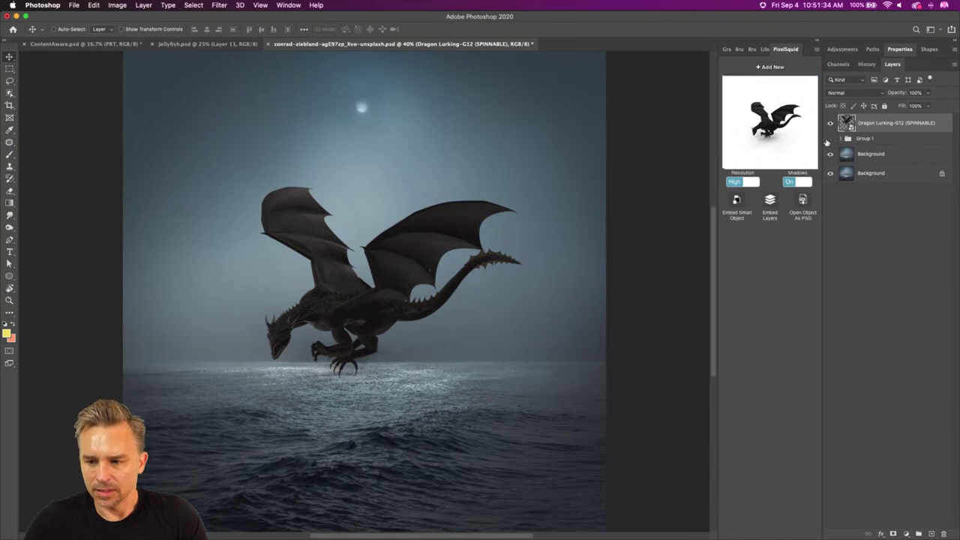
left_click(792, 183)
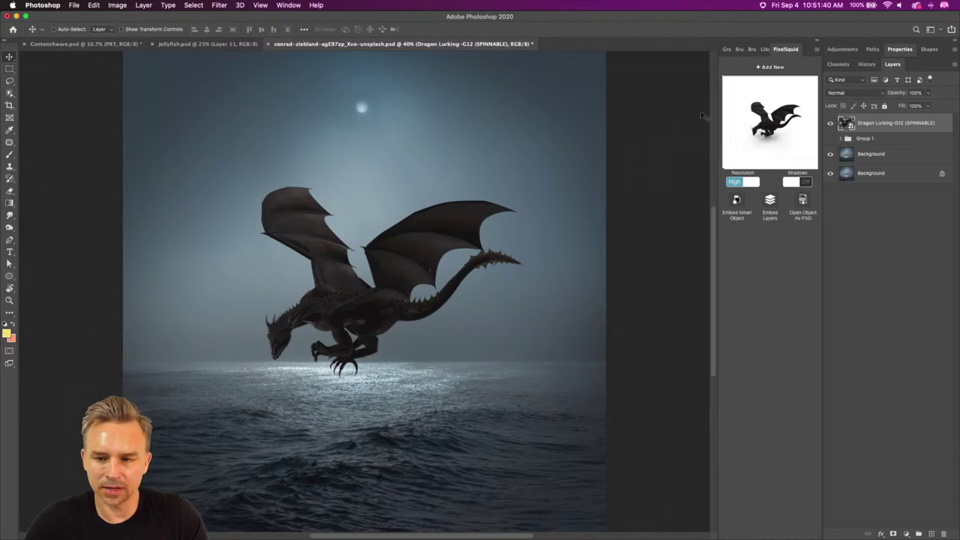
mouse_move(766, 137)
left_mouse_down()
mouse_move(766, 117)
mouse_move(773, 124)
left_mouse_up()
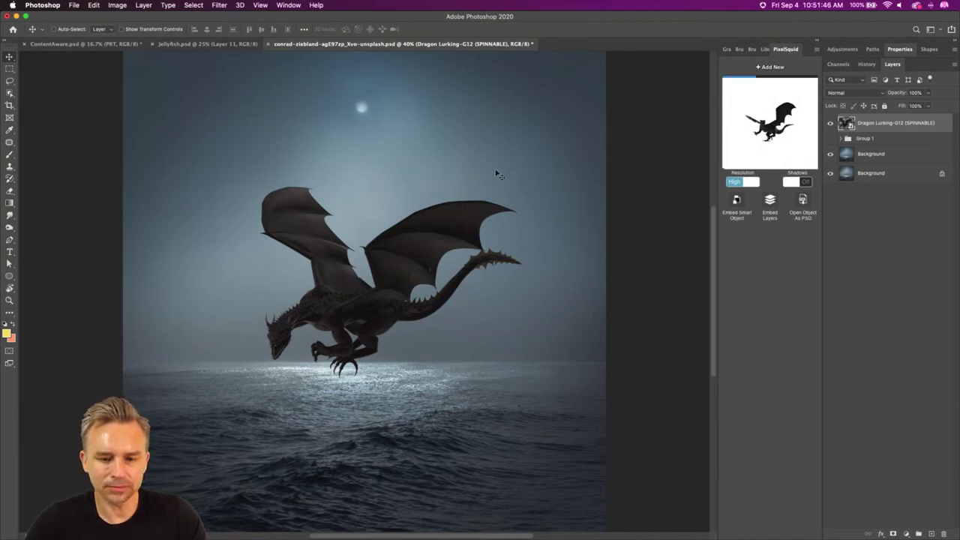
left_click_drag(332, 324, 339, 249)
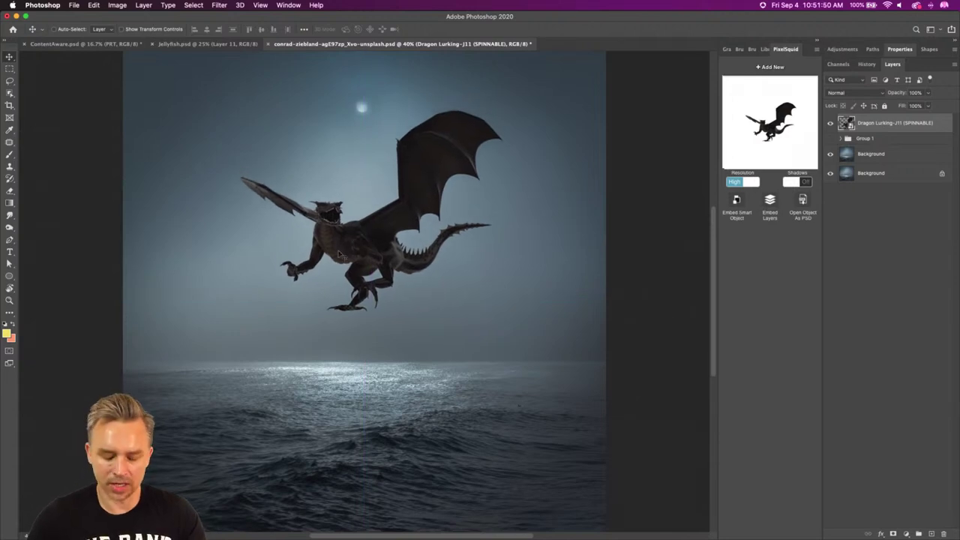
key("super+equal")
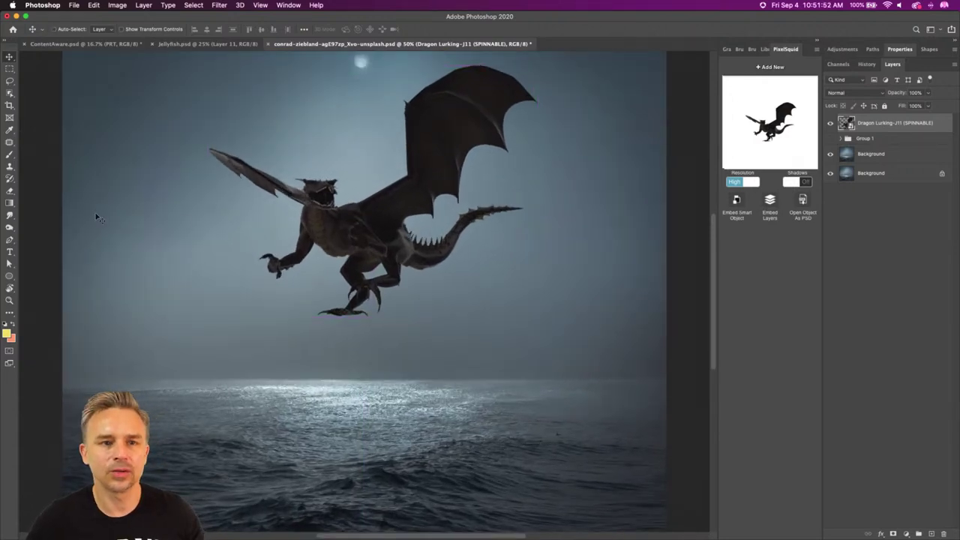
scroll(201, 255, "up", 3)
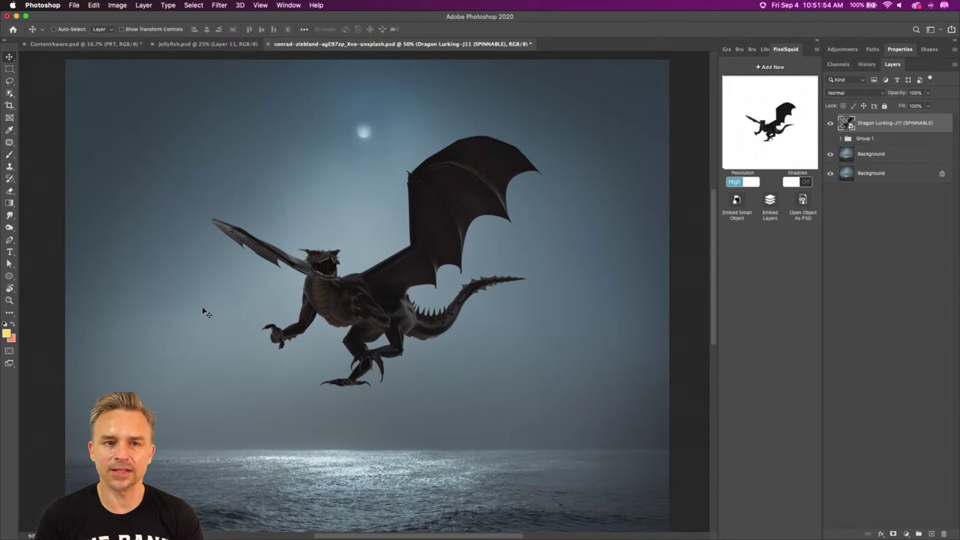
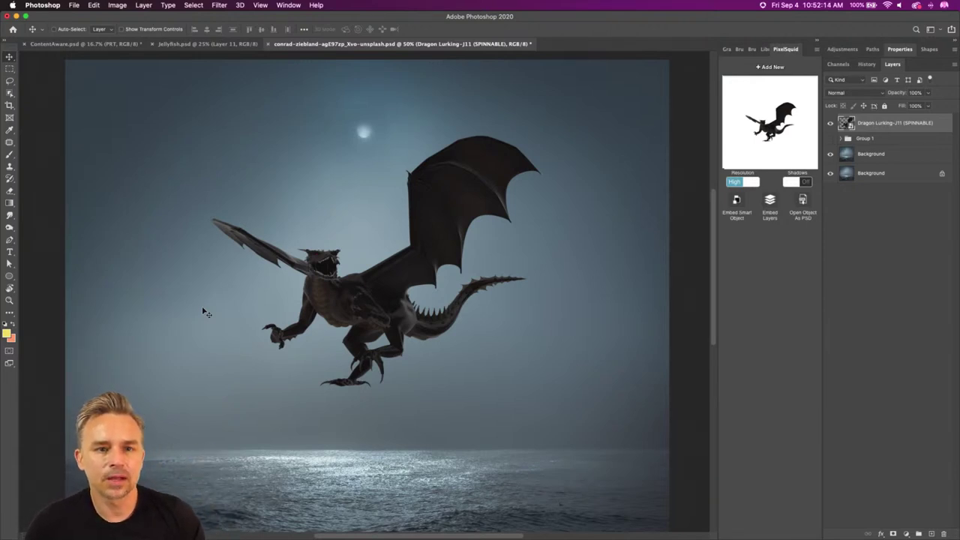
- Search Adobe Stock for 'dragon' limited to the 3D asset category
mouse_move(255, 533)
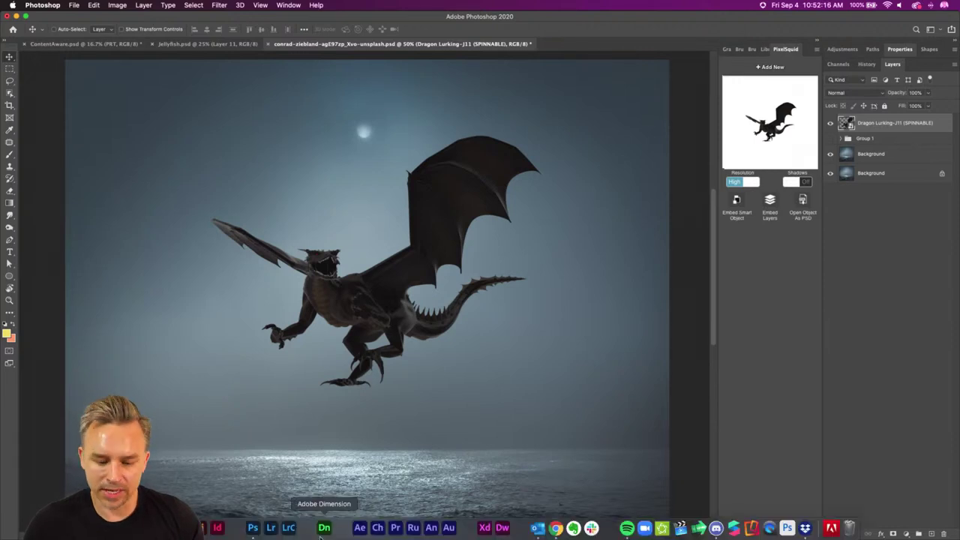
left_click(555, 529)
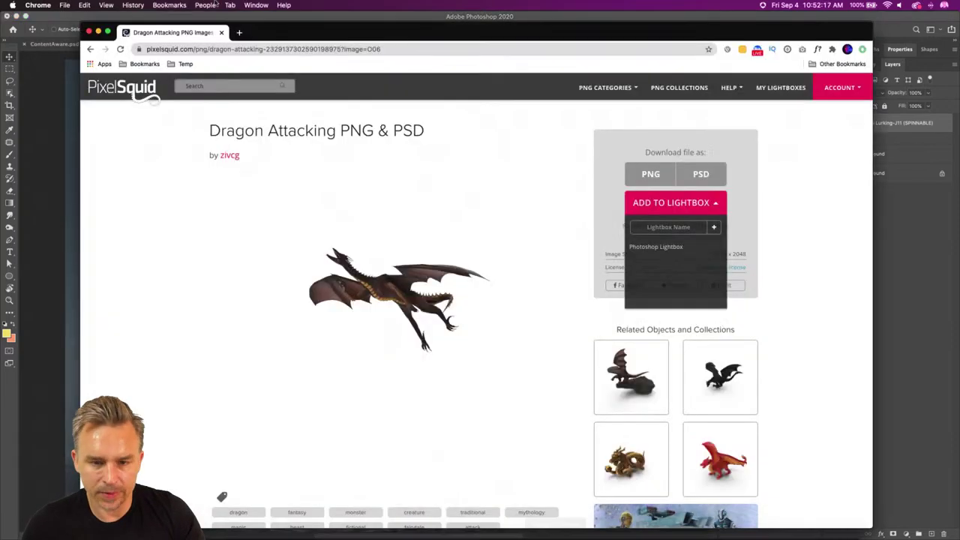
left_click(237, 33)
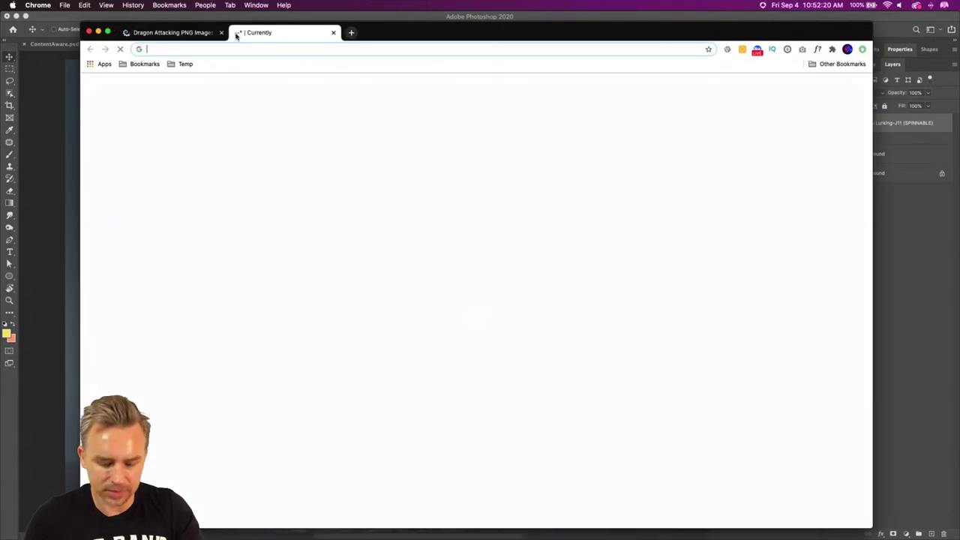
type("stock.adobe.com")
key("Return")
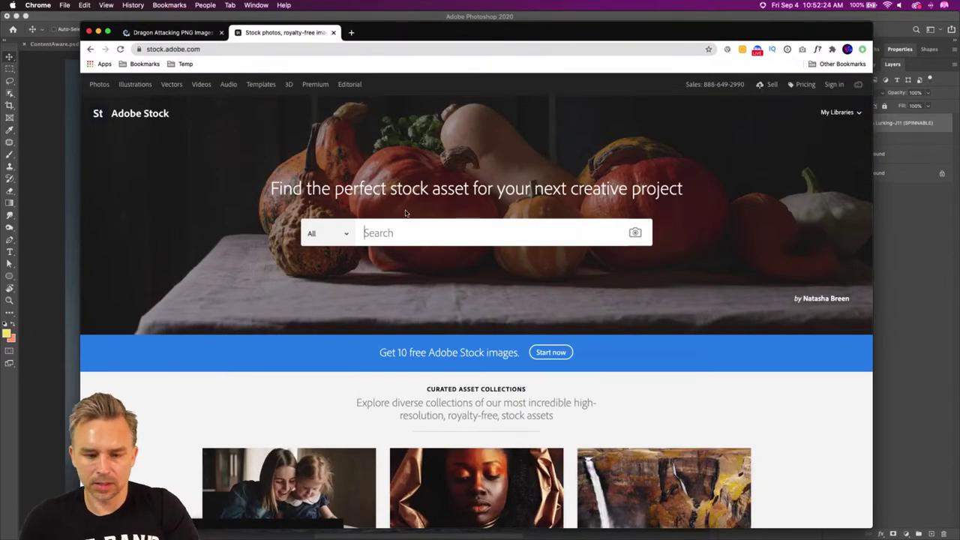
type("dragon")
left_click(326, 233)
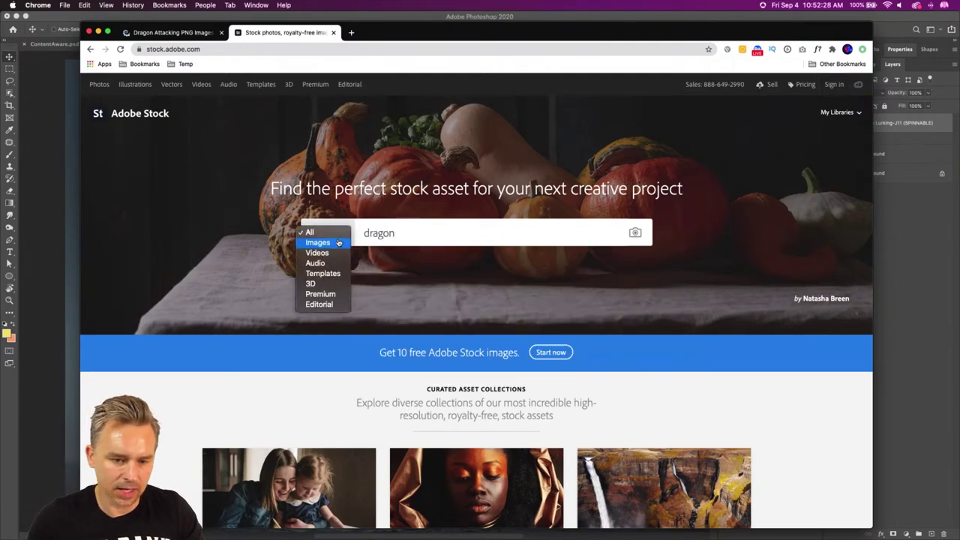
left_click(322, 285)
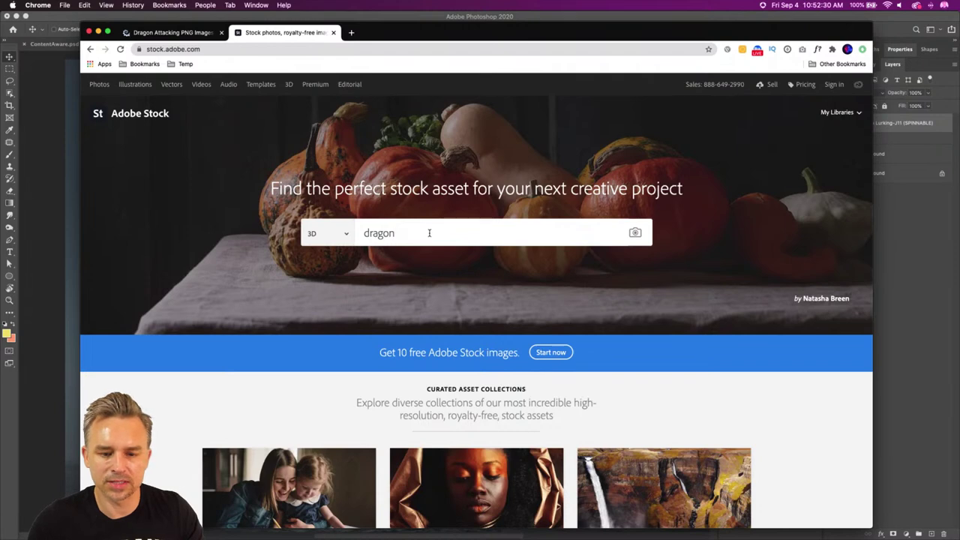
key("Return")
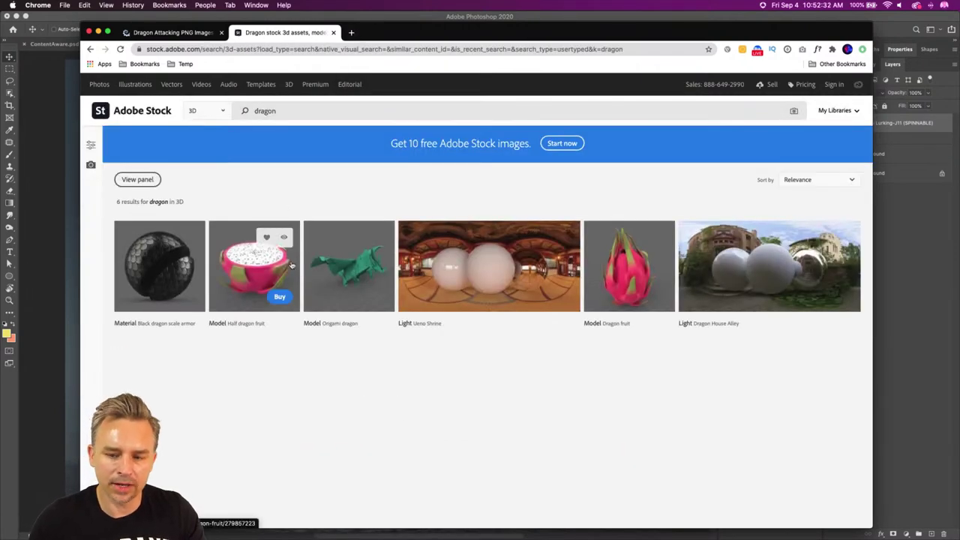
- Load turbosquid.com in a second new browser tab
left_click(350, 33)
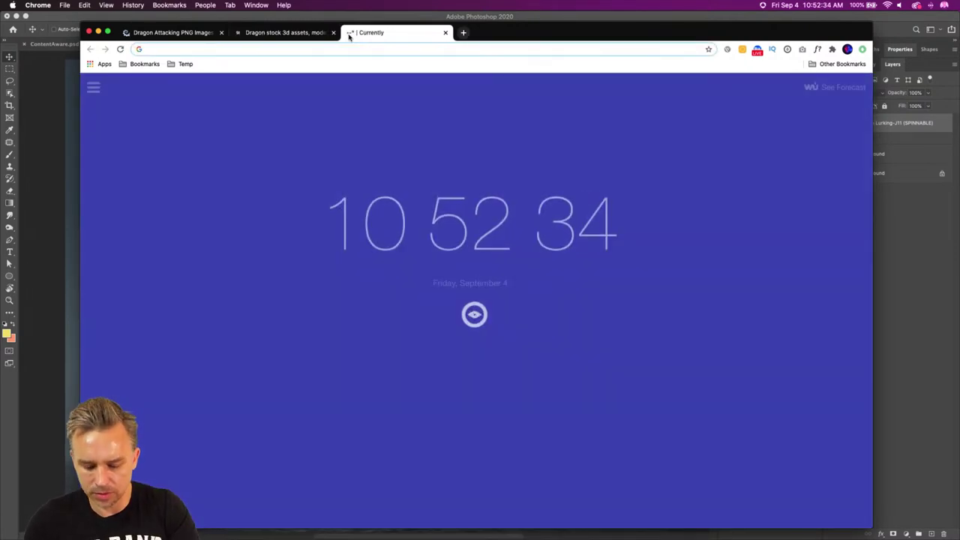
type("turo")
key("BackSpace")
key("BackSpace")
key("BackSpace")
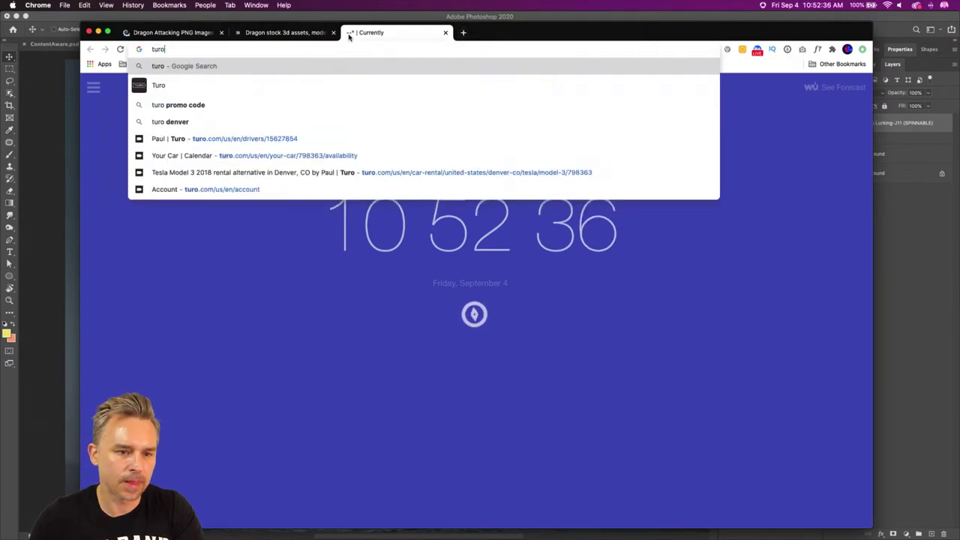
type("rbosquid.com")
key("Return")
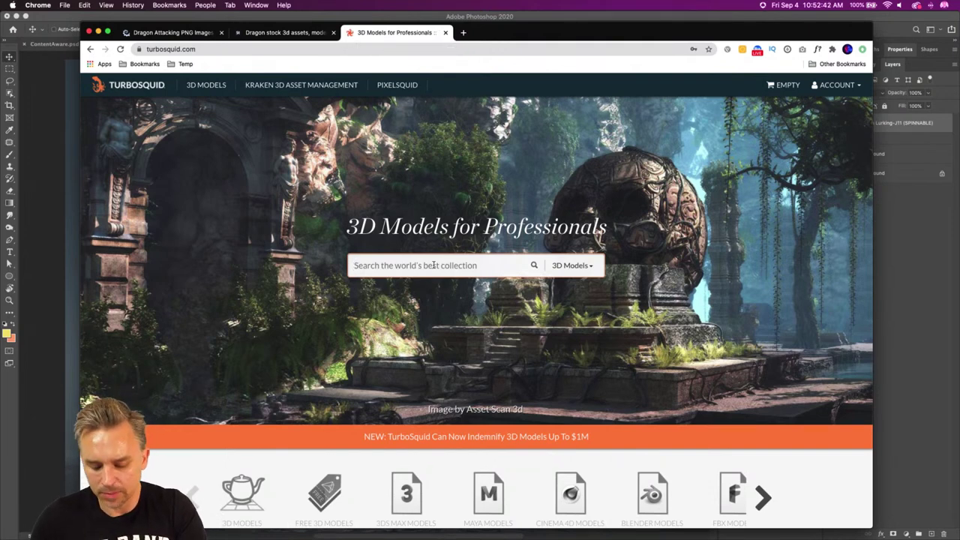
- Search TurboSquid for 'dragon' models filtered to Free price and OBJ format
type("dragon")
key("Return")
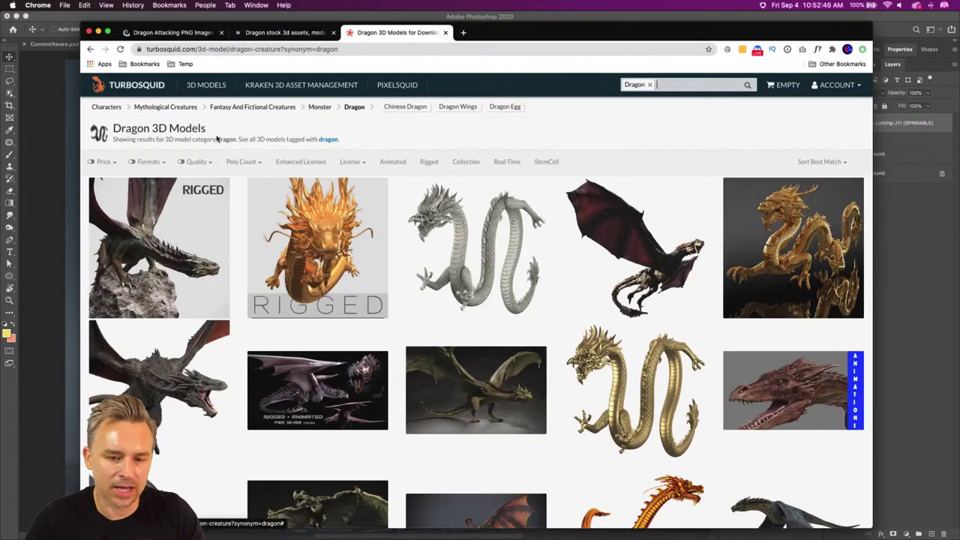
left_click(115, 163)
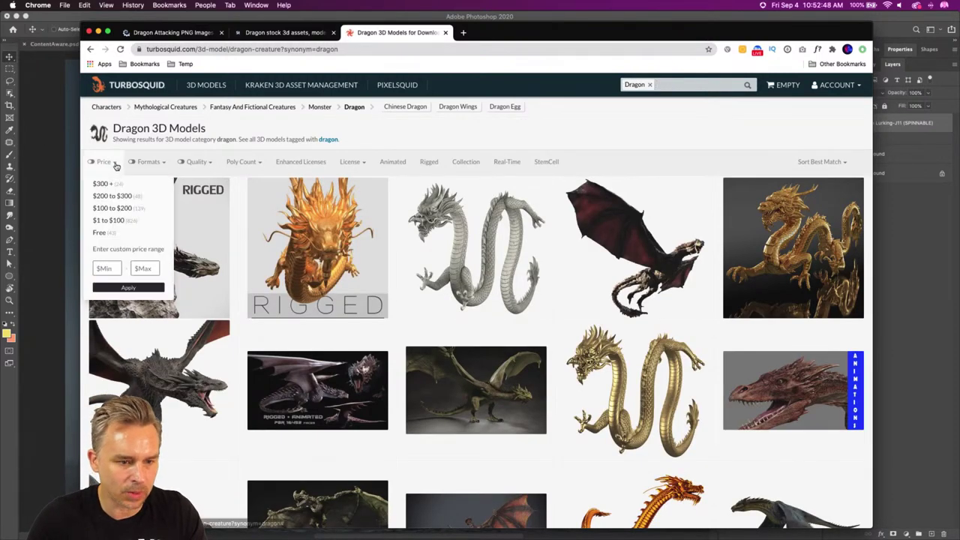
left_click(99, 234)
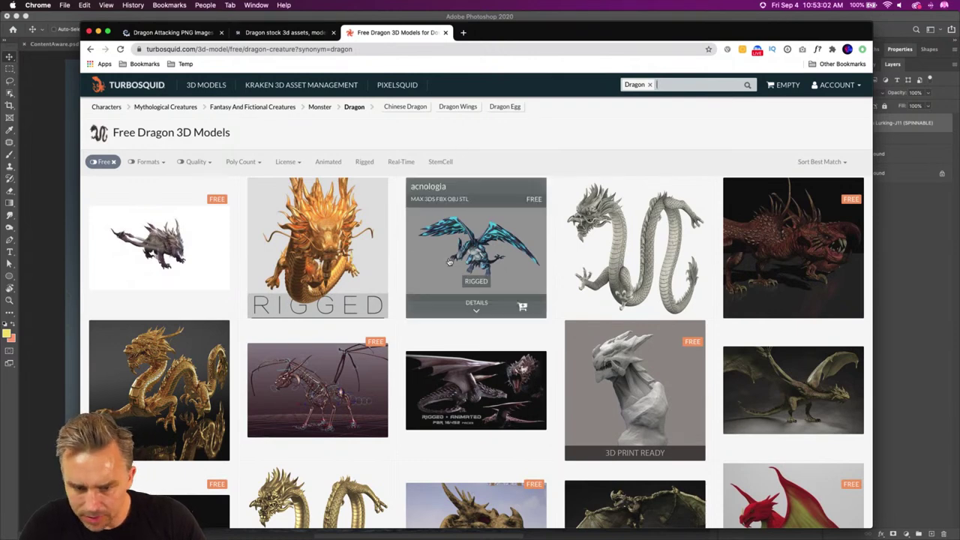
scroll(473, 270, "down", 2)
scroll(473, 270, "down", 1)
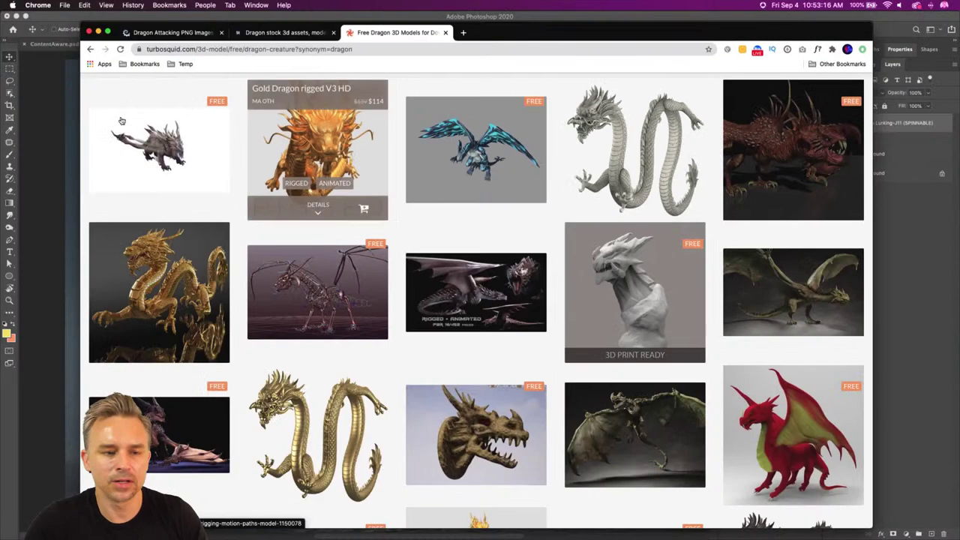
scroll(209, 131, "up", 3)
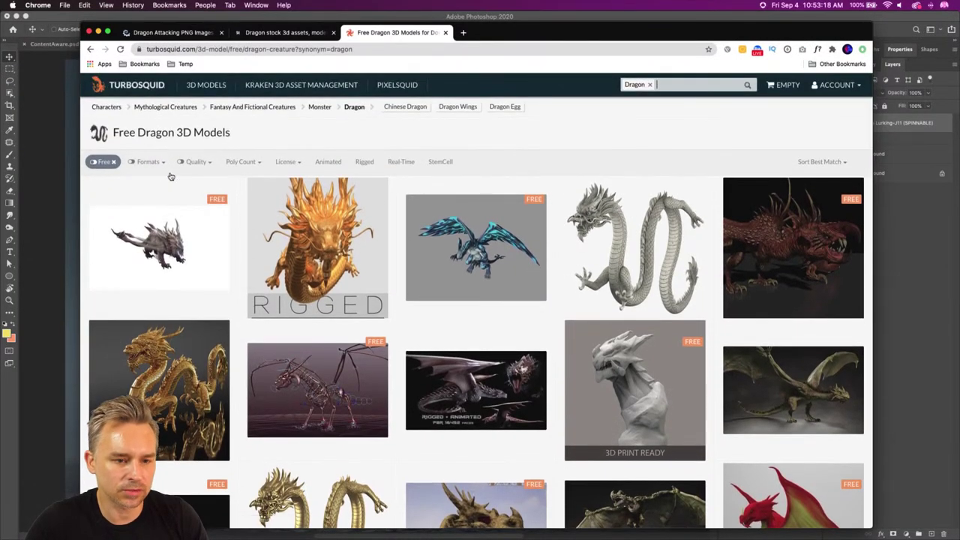
left_click(159, 166)
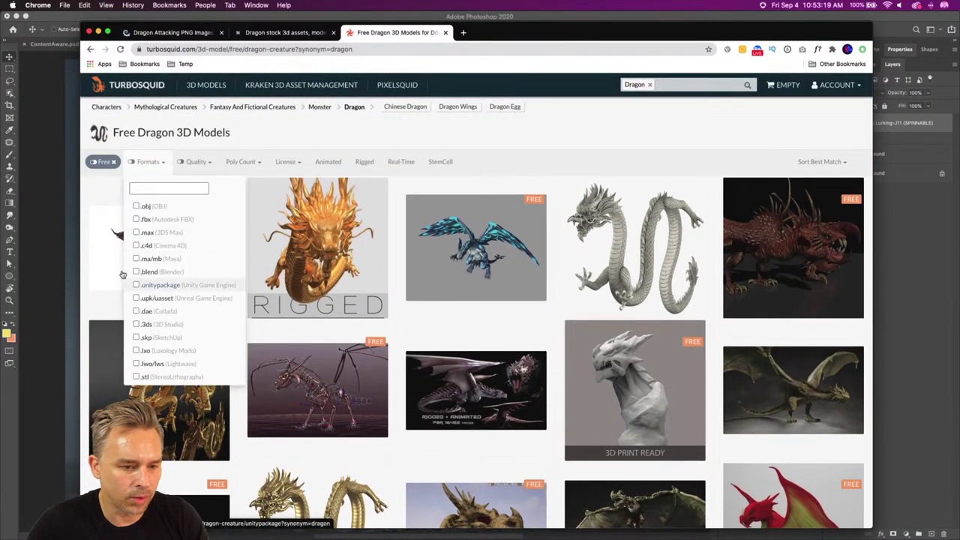
left_click(143, 205)
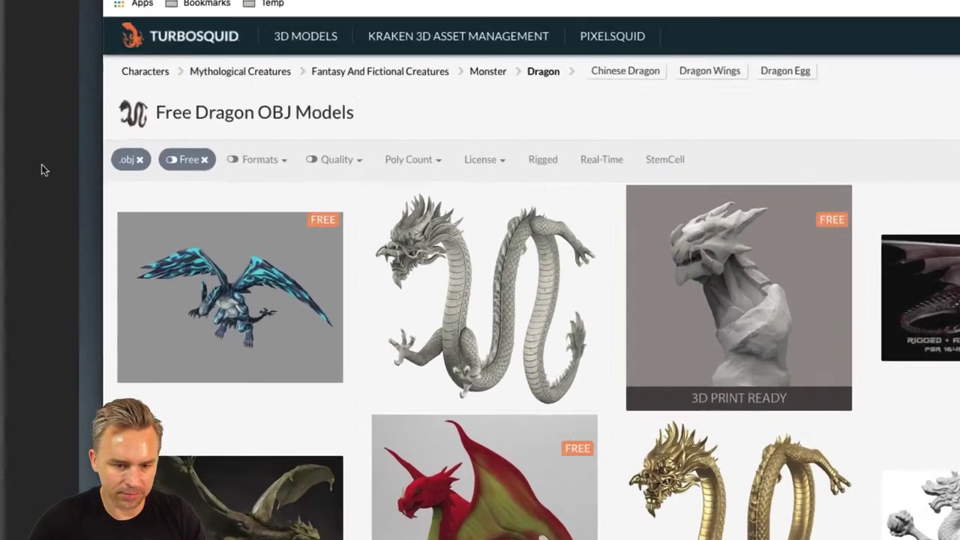
- Download the aca.obj file from the free acnologia dragon model
mouse_move(94, 228)
left_click(247, 388)
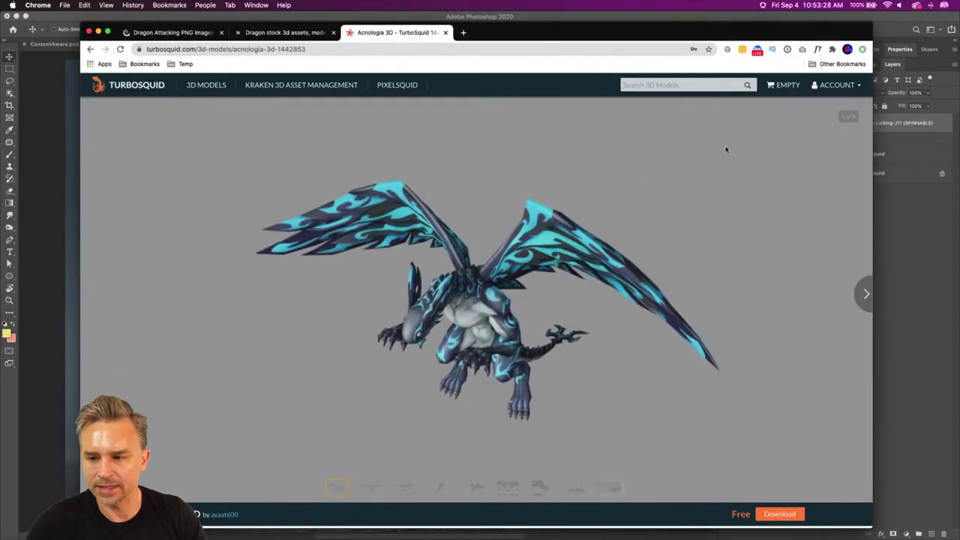
left_click(782, 515)
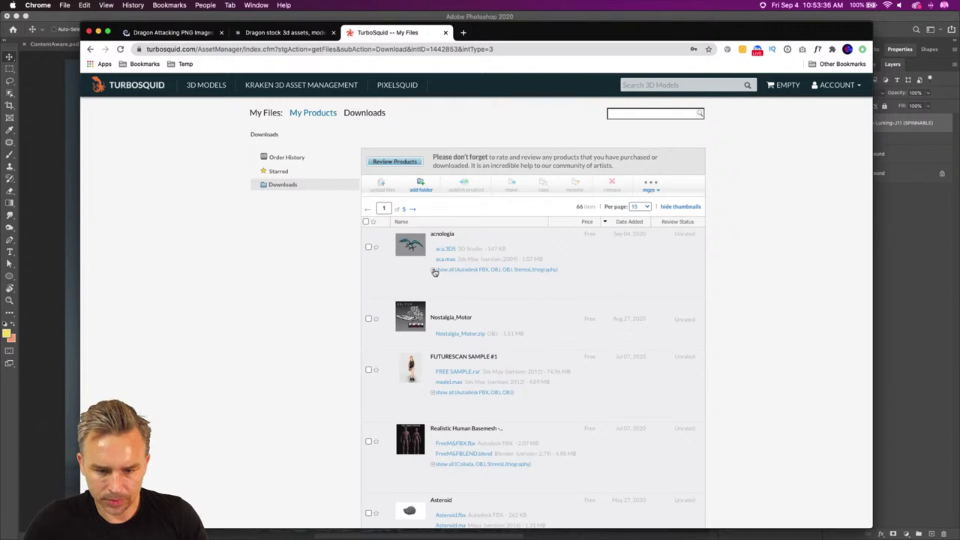
left_click(434, 270)
left_click(443, 291)
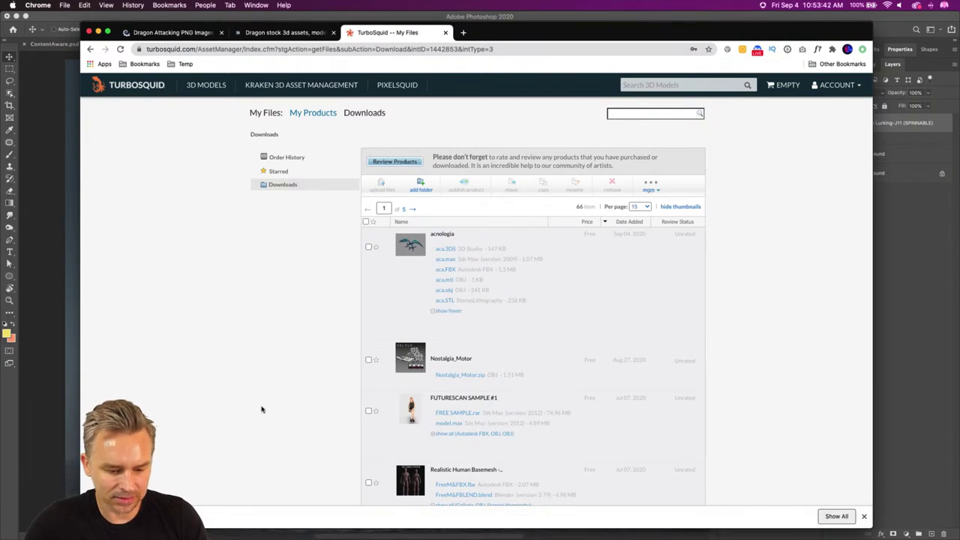
- Launch Adobe Dimension and start a new blank 3D scene
mouse_move(248, 534)
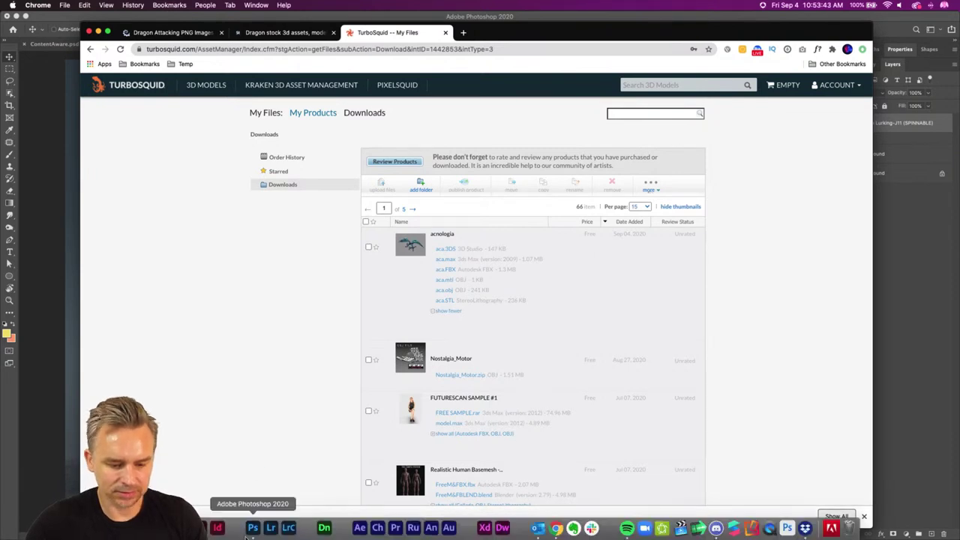
left_click(325, 527)
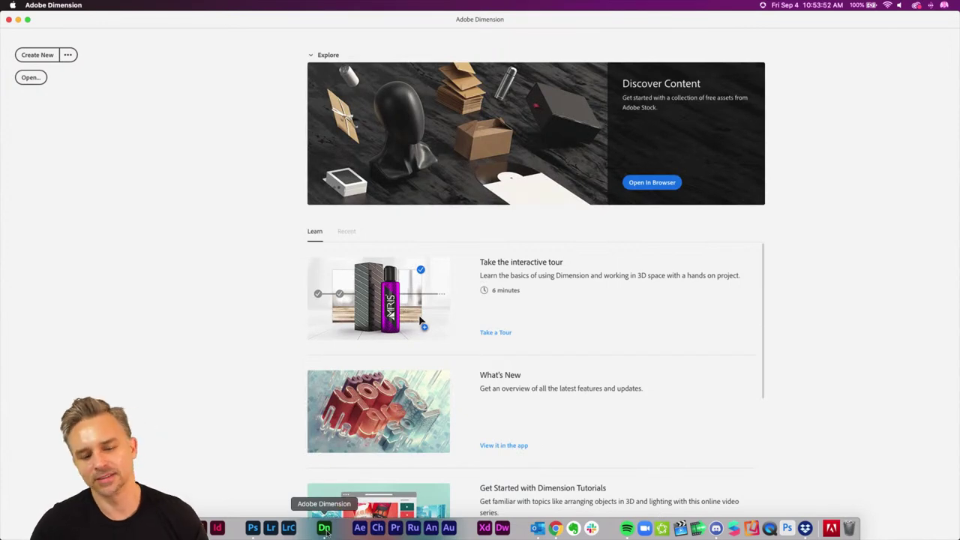
left_click(36, 55)
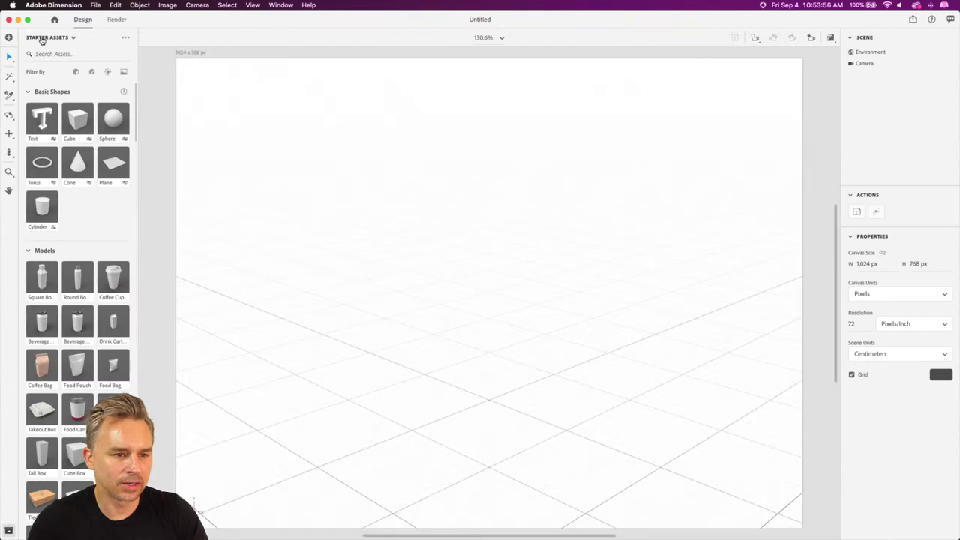
- Import aca.obj from Downloads and frame the whole dragon in the view
left_click(95, 5)
mouse_move(106, 114)
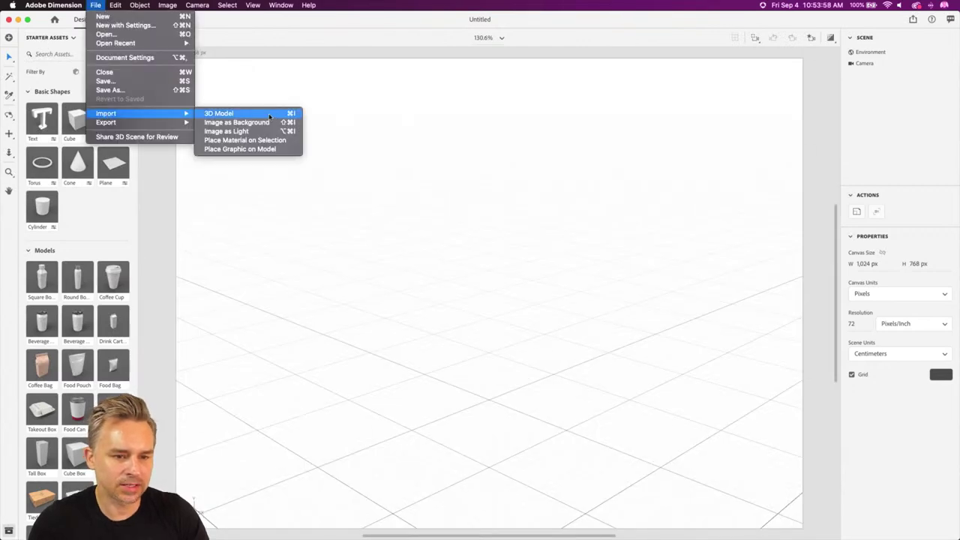
left_click(259, 115)
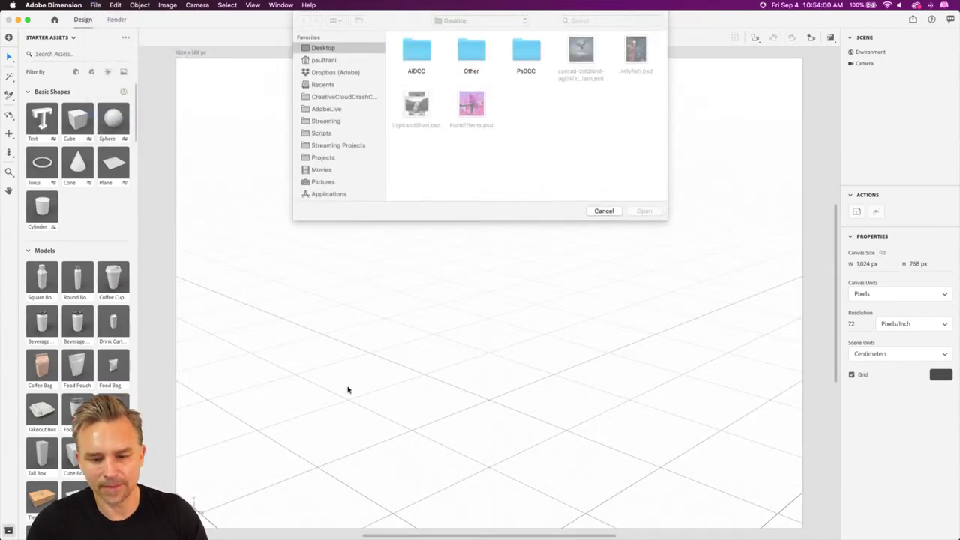
scroll(311, 181, "down", 5)
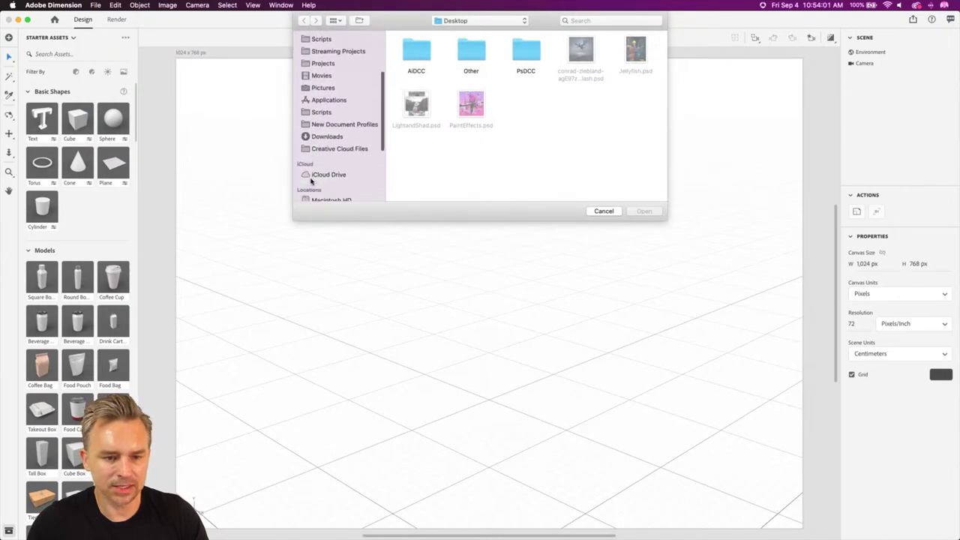
left_click(307, 134)
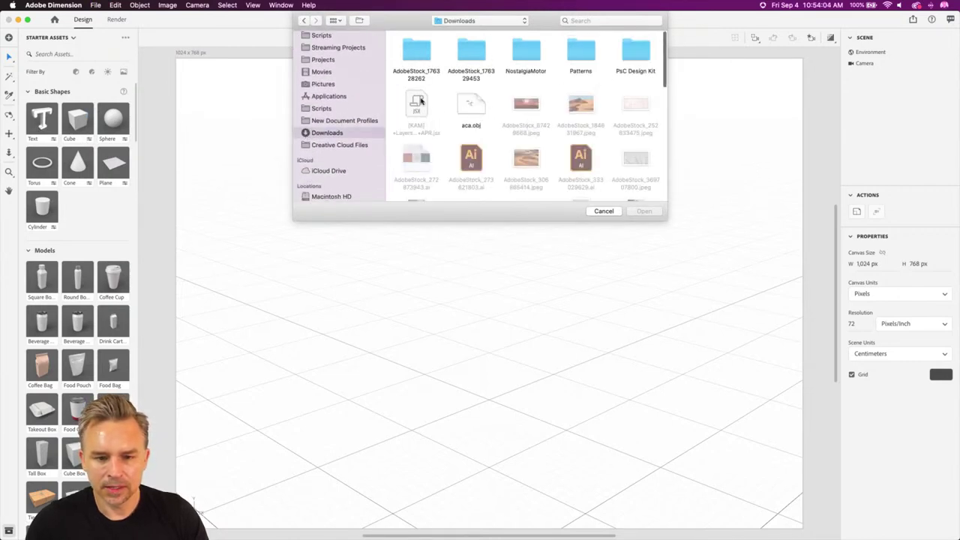
left_click(463, 110)
left_click(637, 214)
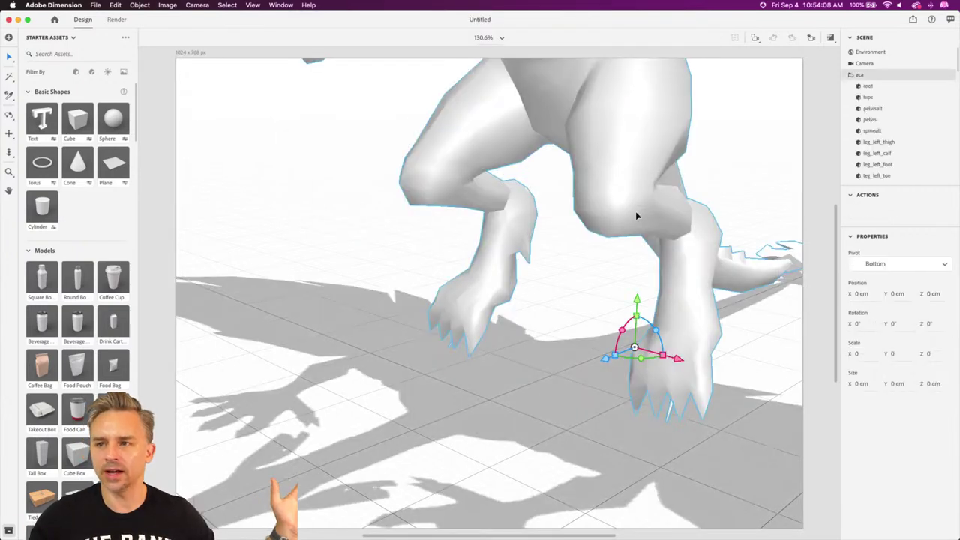
left_click(754, 38)
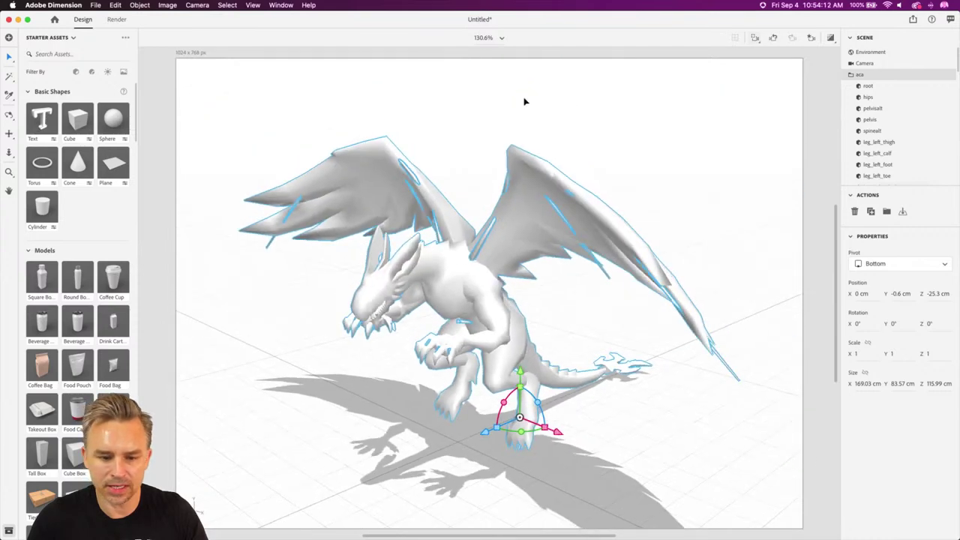
- Turn the view to face the dragon head-on and apply Walnut Wood material
left_click(239, 309)
left_click_drag(250, 337, 323, 309)
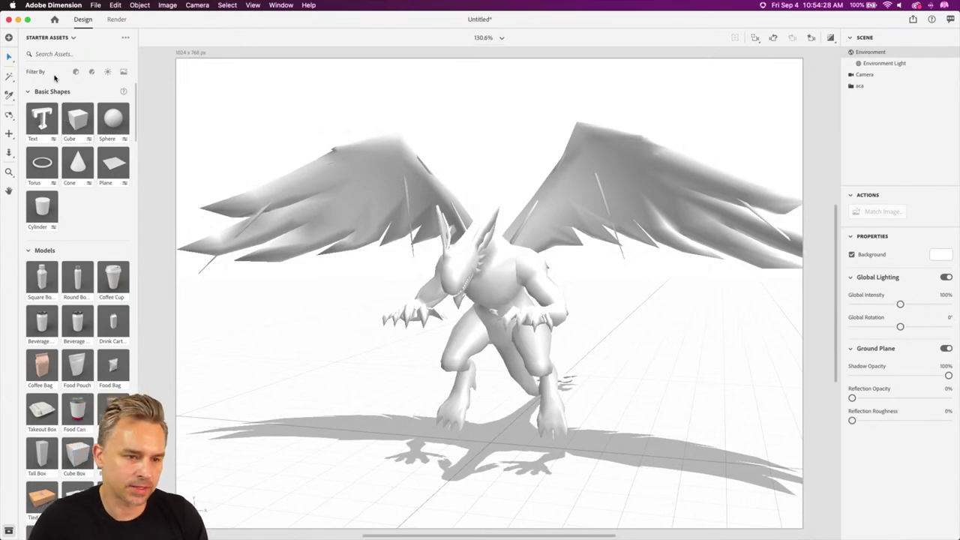
left_click(93, 75)
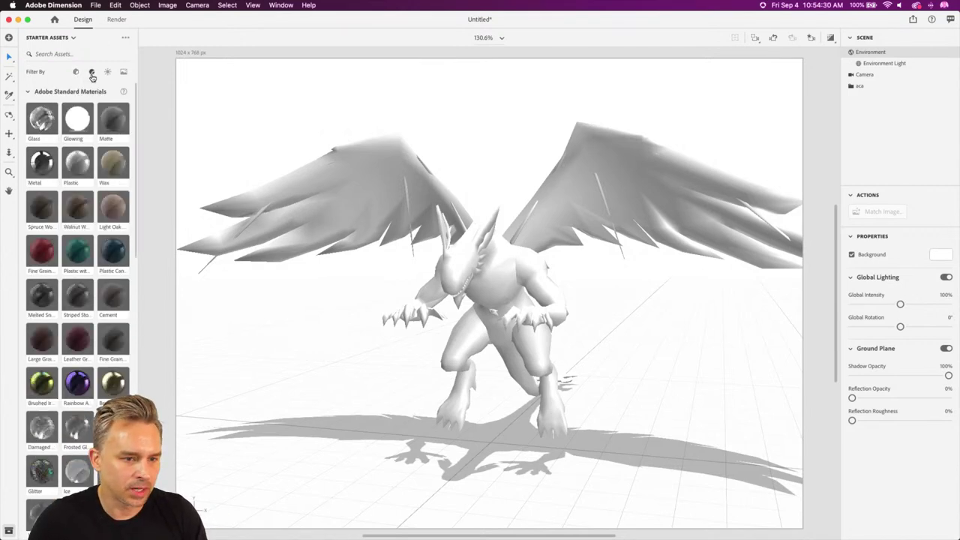
scroll(67, 279, "down", 4)
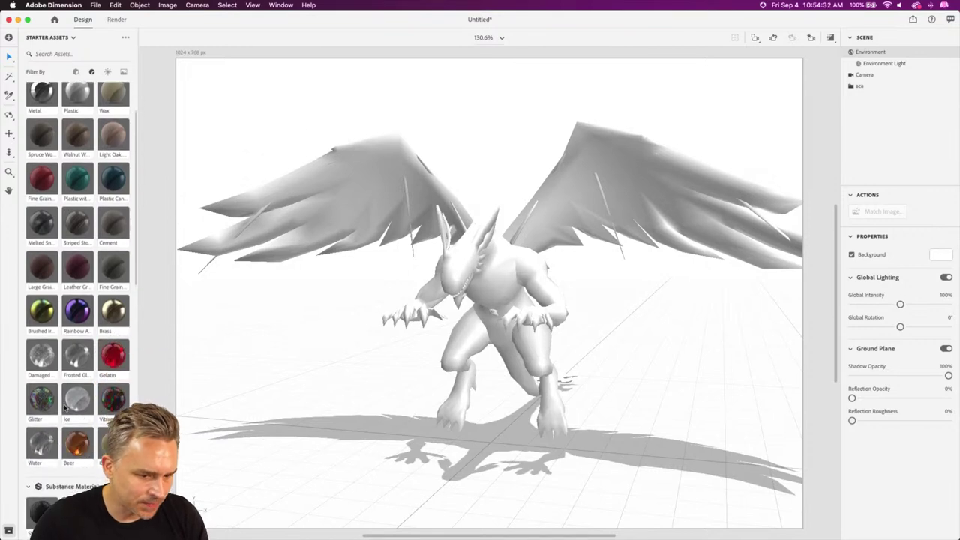
scroll(41, 353, "up", 4)
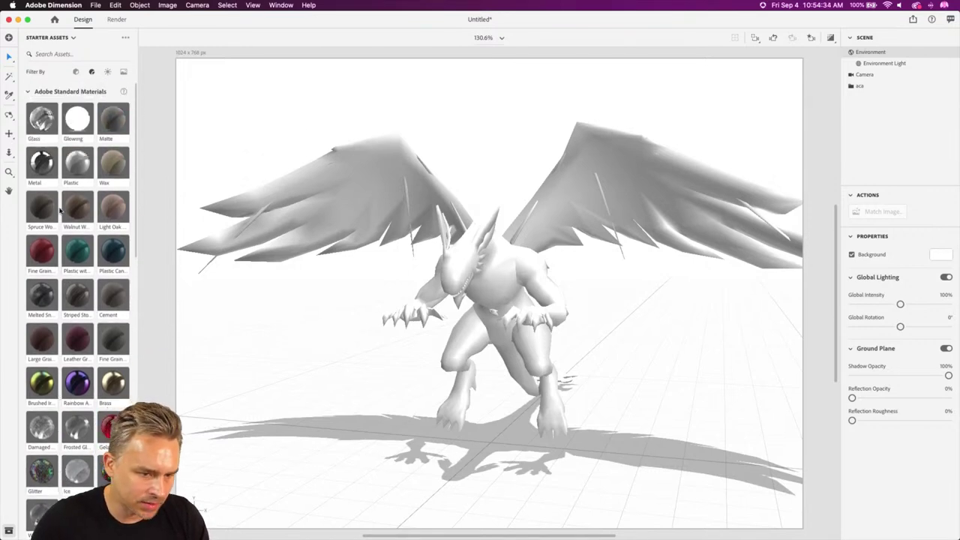
left_click_drag(66, 202, 861, 87)
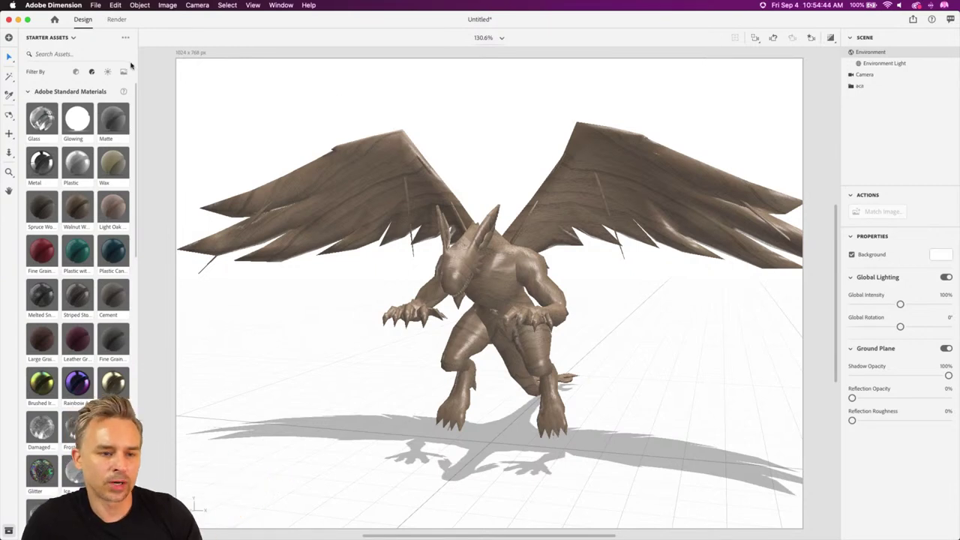
- Add a Circle Light and rotate it to swing the shadow
left_click(106, 73)
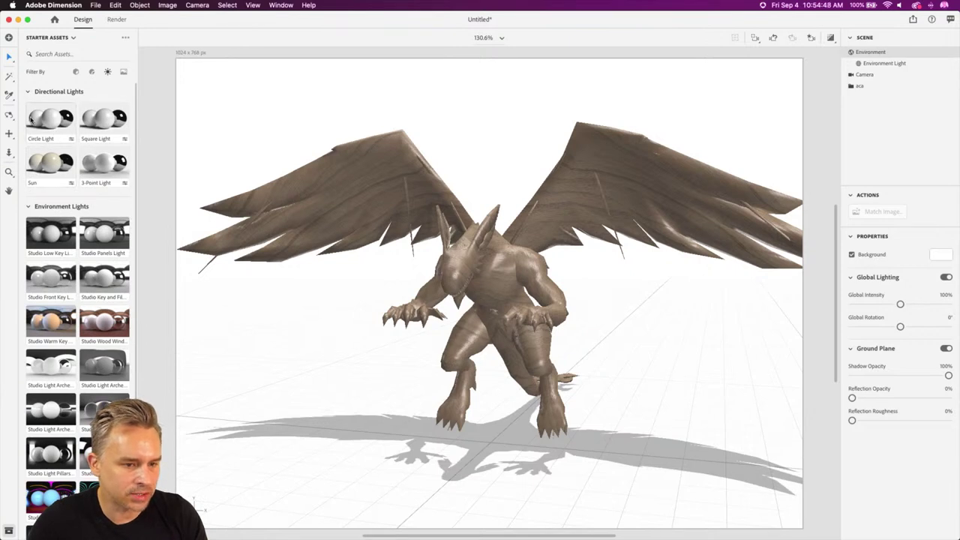
left_click(31, 118)
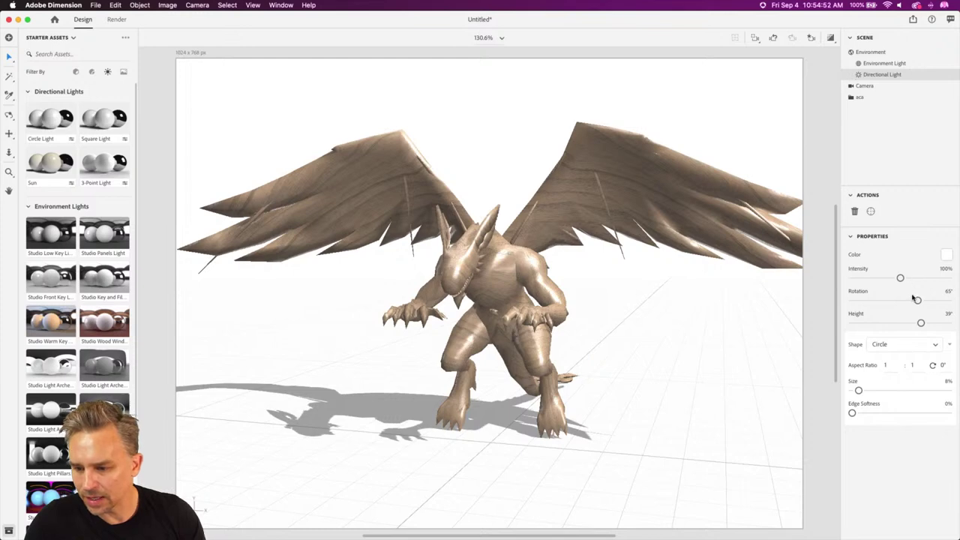
left_click_drag(918, 302, 860, 306)
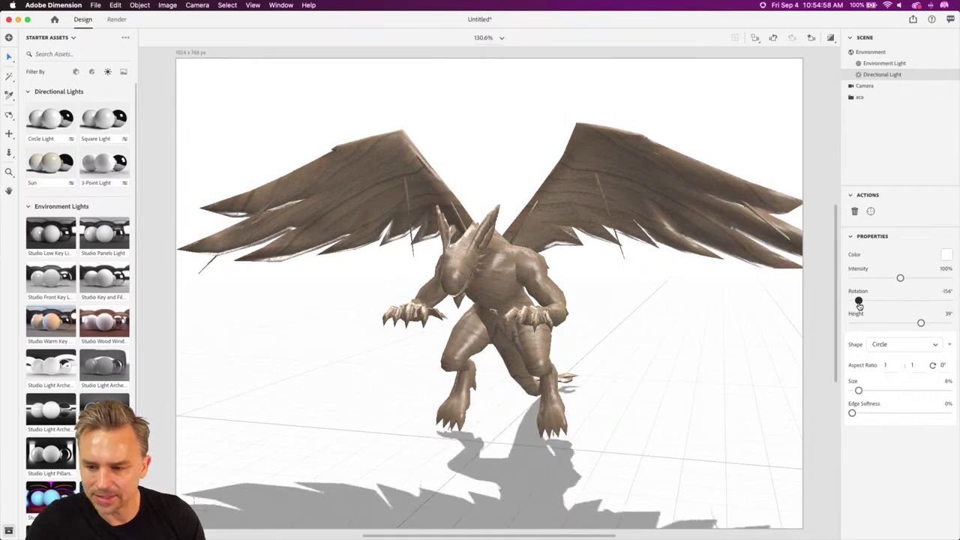
- Lower the environment light intensity to 47%
left_click(883, 63)
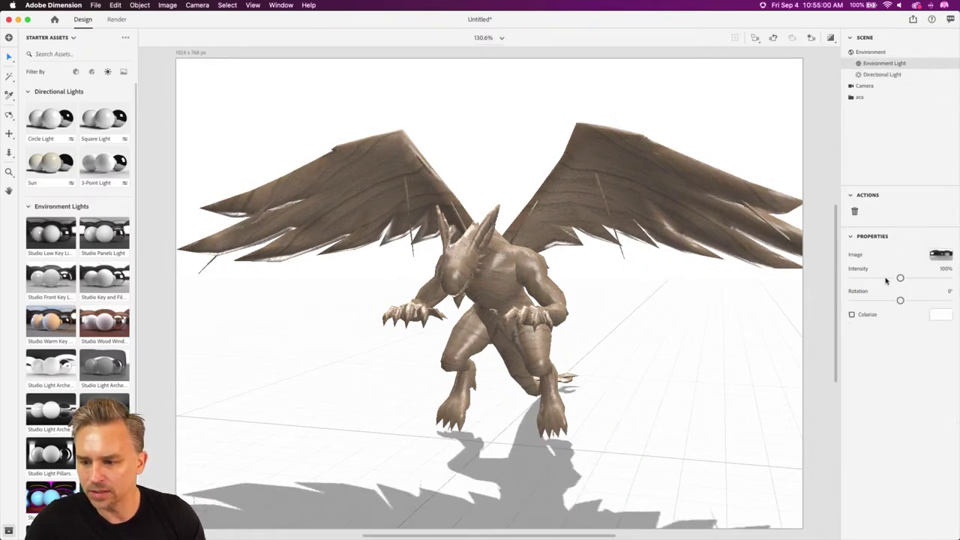
mouse_move(891, 280)
left_mouse_down()
mouse_move(852, 281)
mouse_move(875, 282)
left_mouse_up()
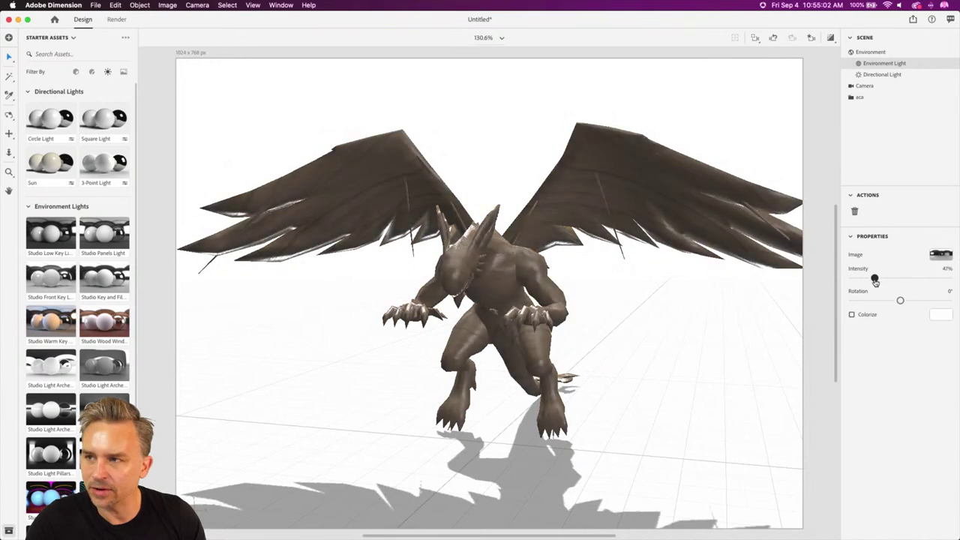
left_click(312, 100)
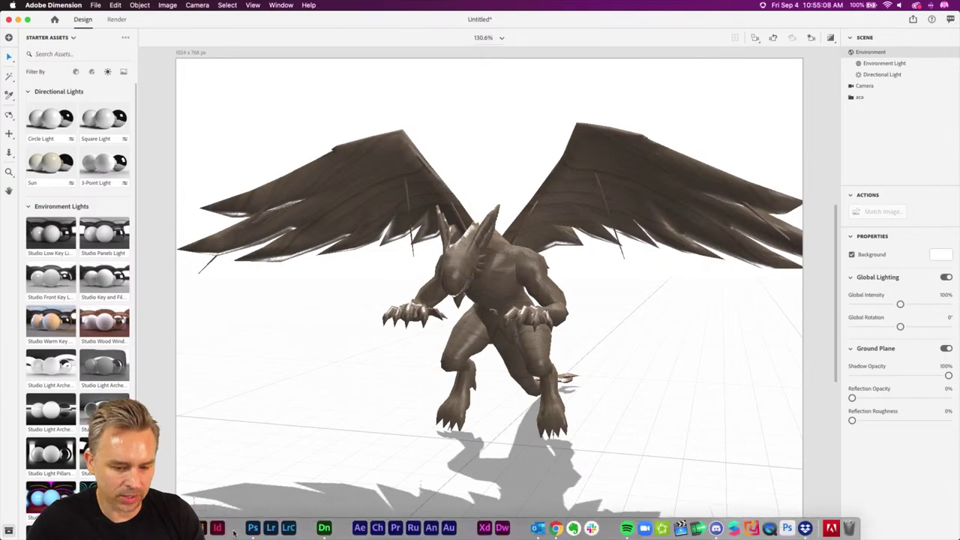
left_click(252, 520)
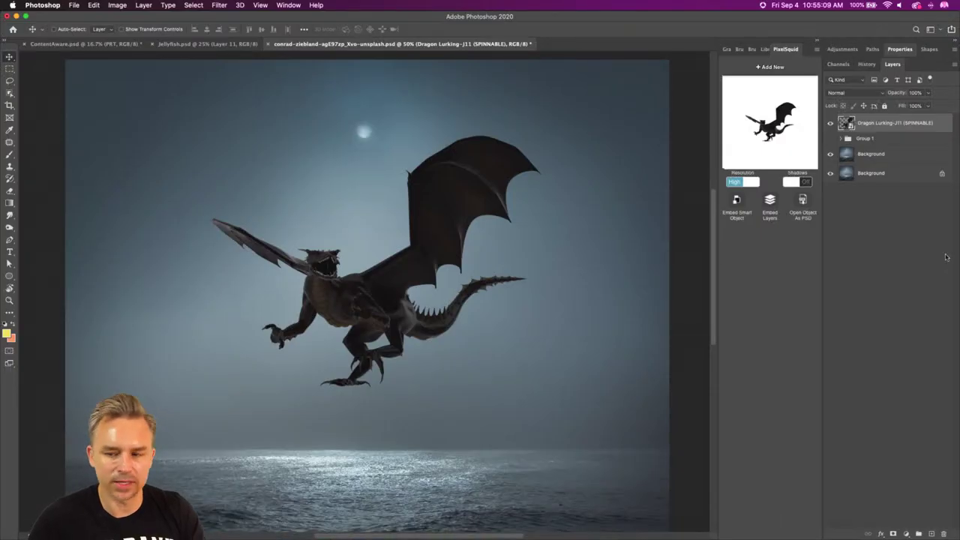
- Hide the Dragon Lurking layer and open Save for Web on the bare sea
left_click(874, 155)
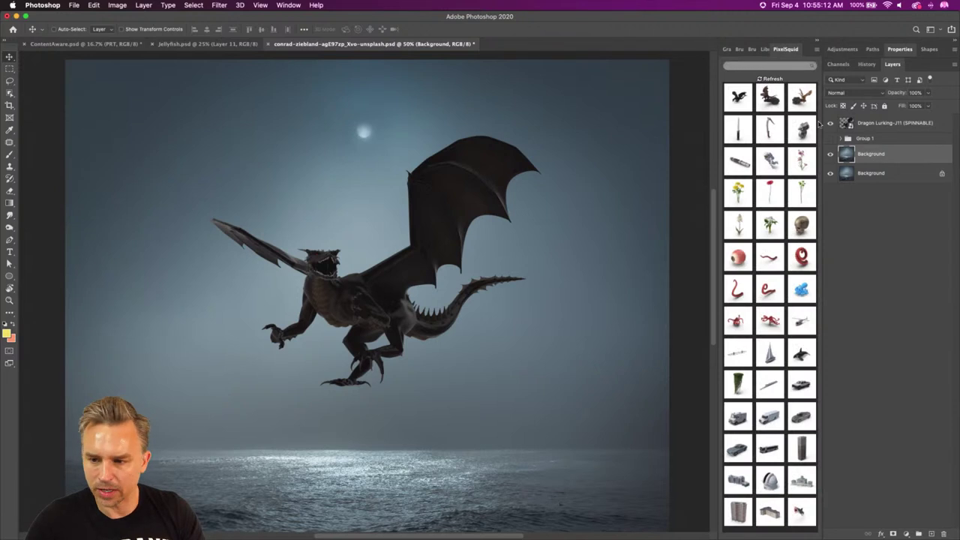
left_click(830, 123)
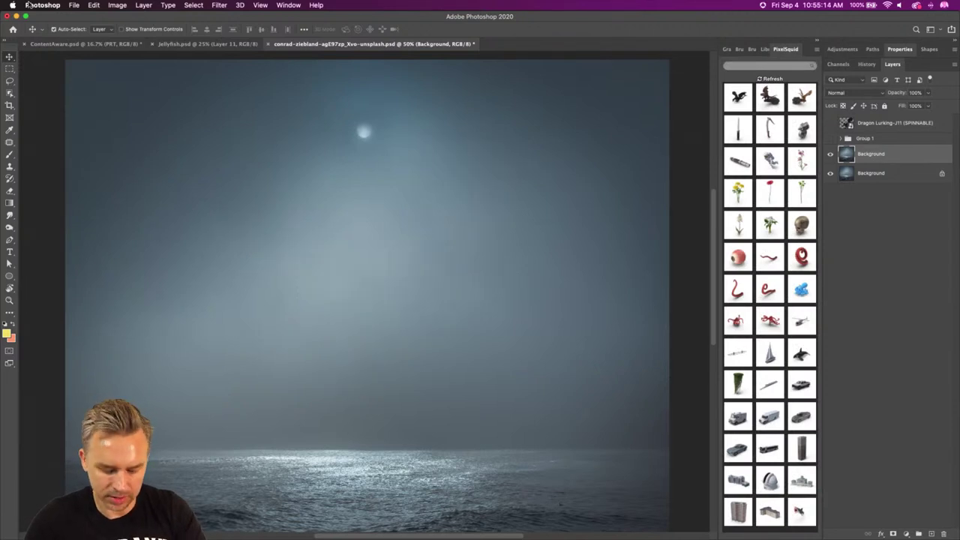
key("super+alt+shift+s")
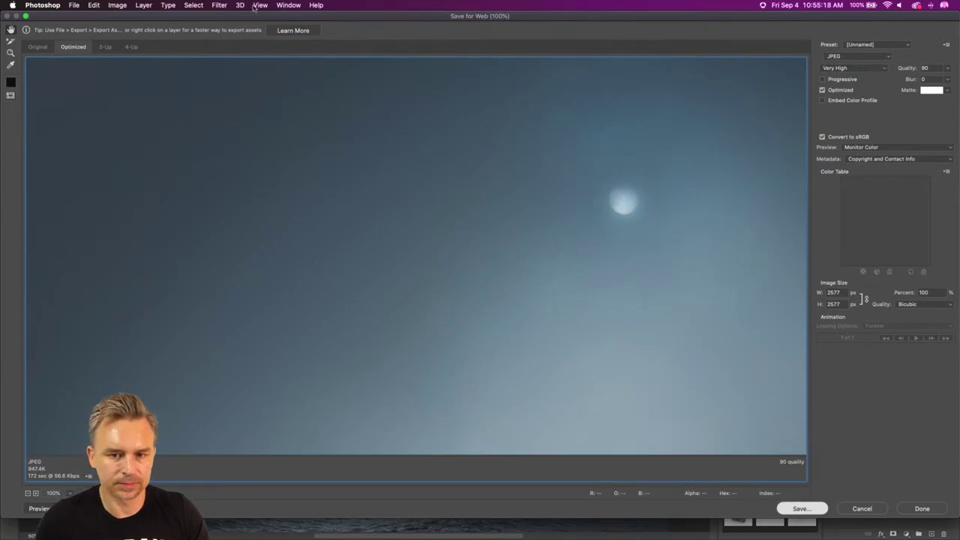
- Save the dragon-free sea image as a JPEG to the Desktop
key("Return")
left_click(341, 284)
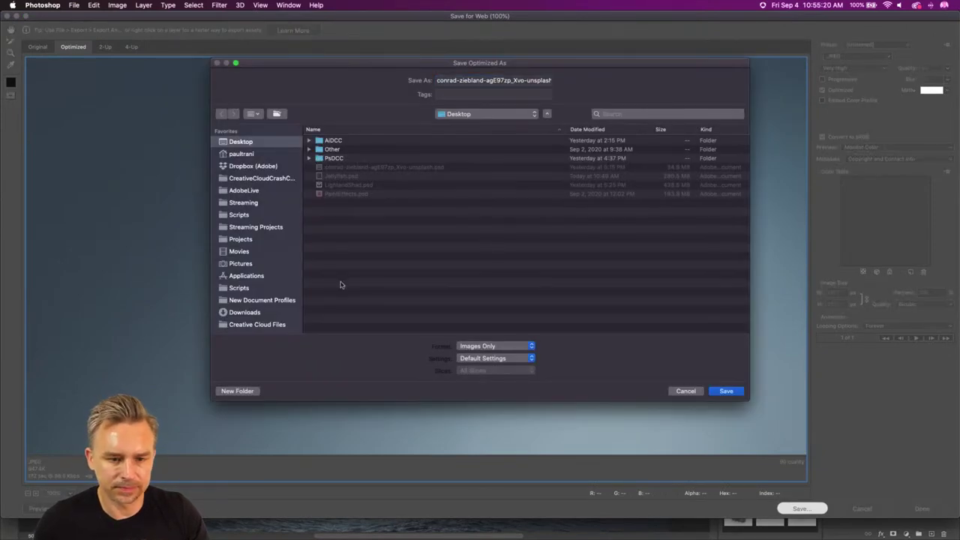
key("Return")
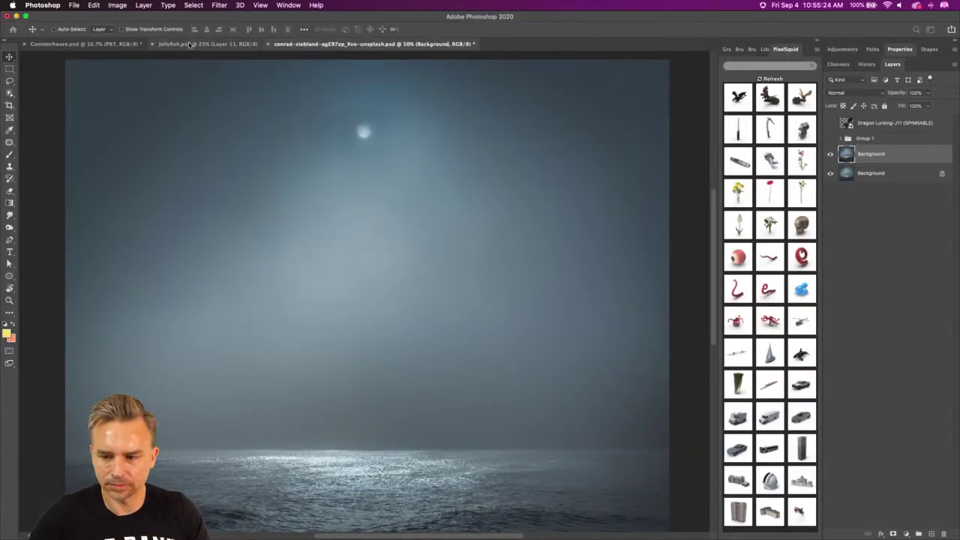
left_click(16, 15)
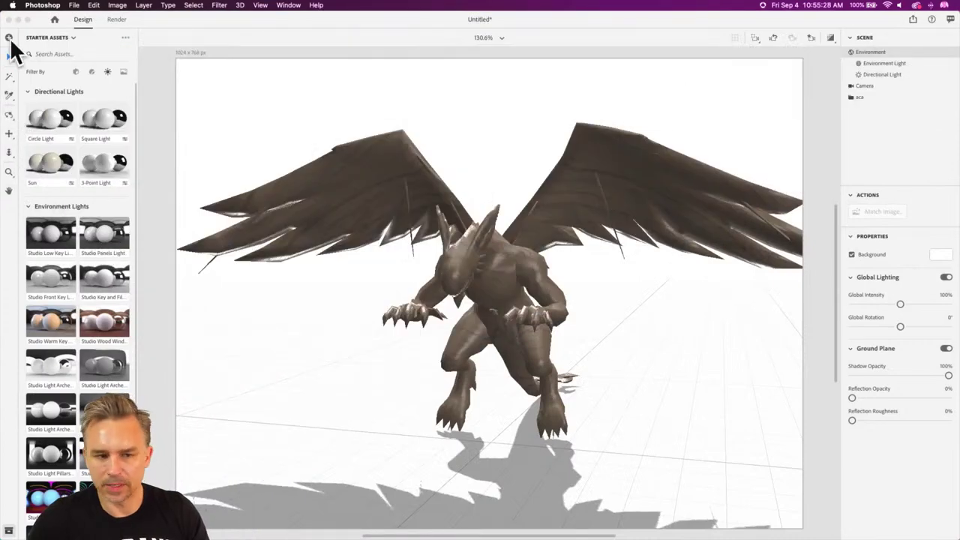
- Use the Desktop sea JPEG as the Environment background image and disable Ground Plane
left_click(155, 82)
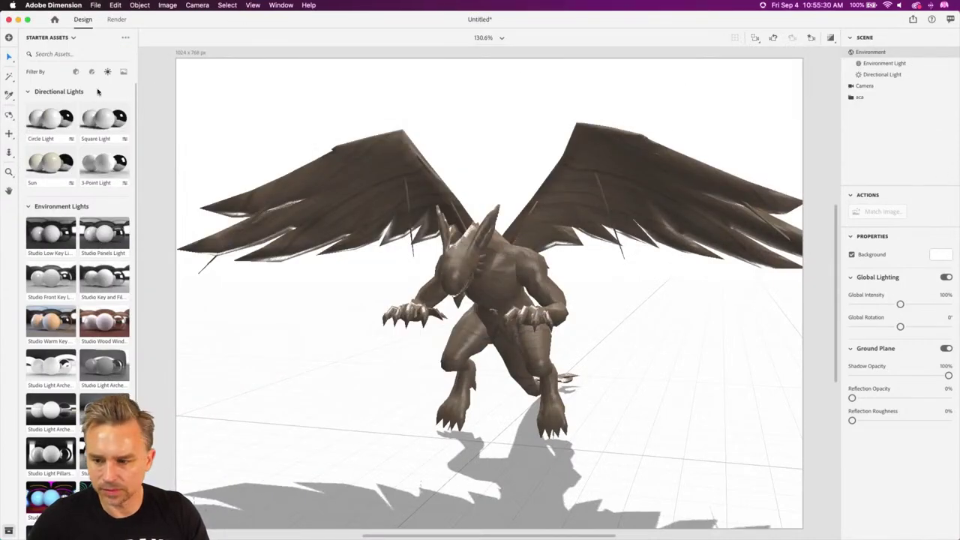
left_click(950, 256)
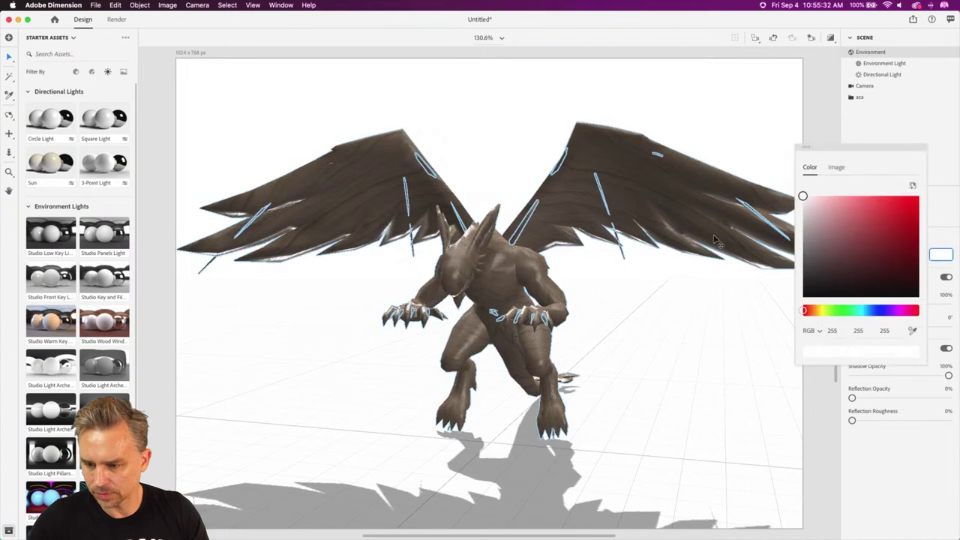
left_click(837, 167)
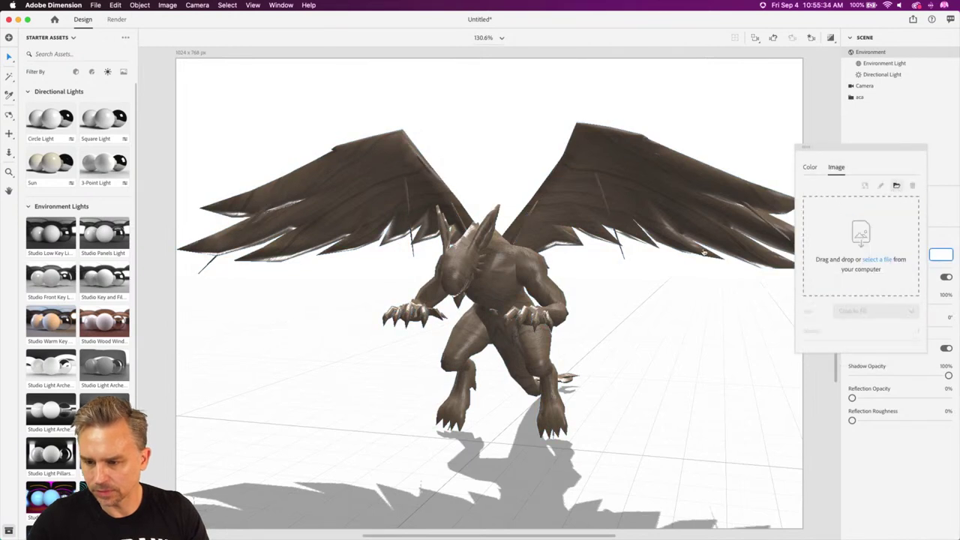
left_click(861, 220)
left_click(325, 49)
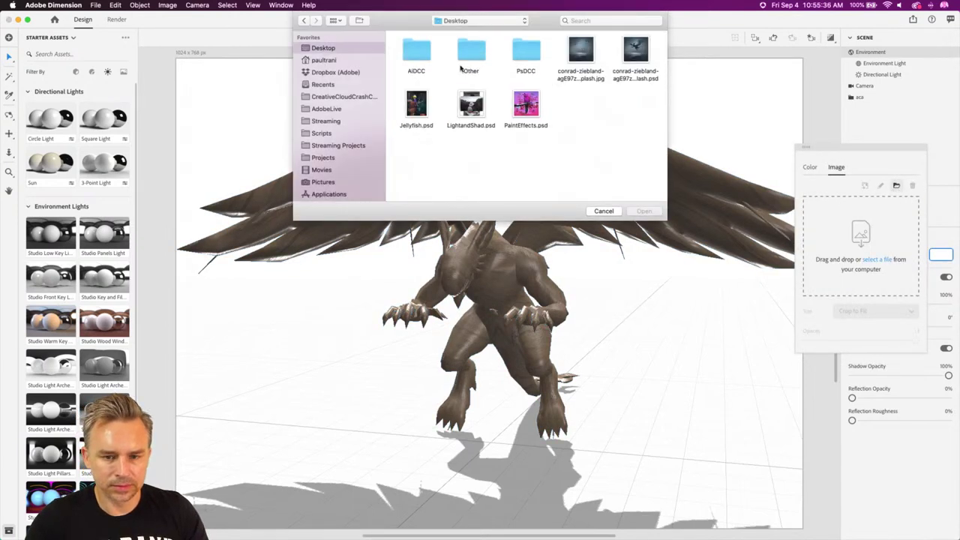
left_click(589, 48)
left_click(643, 210)
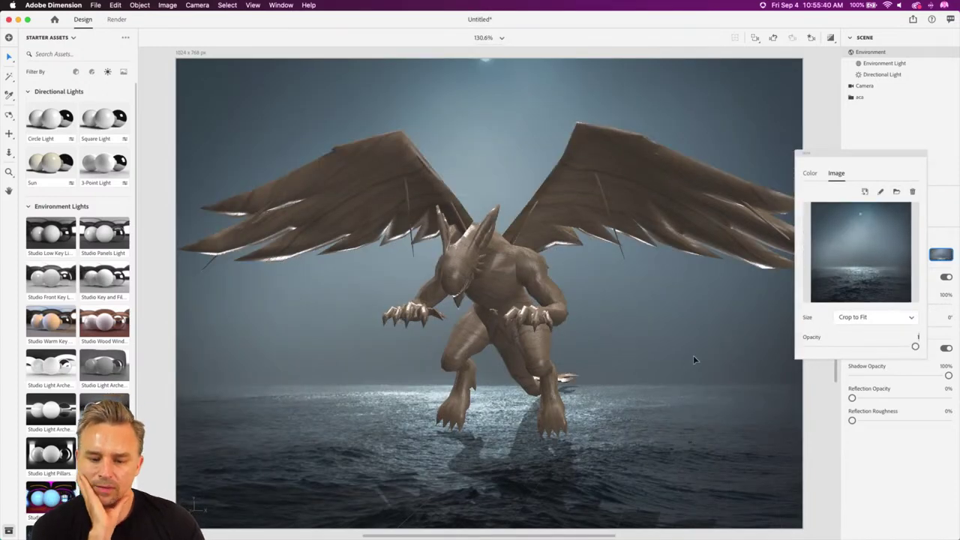
left_click(694, 360)
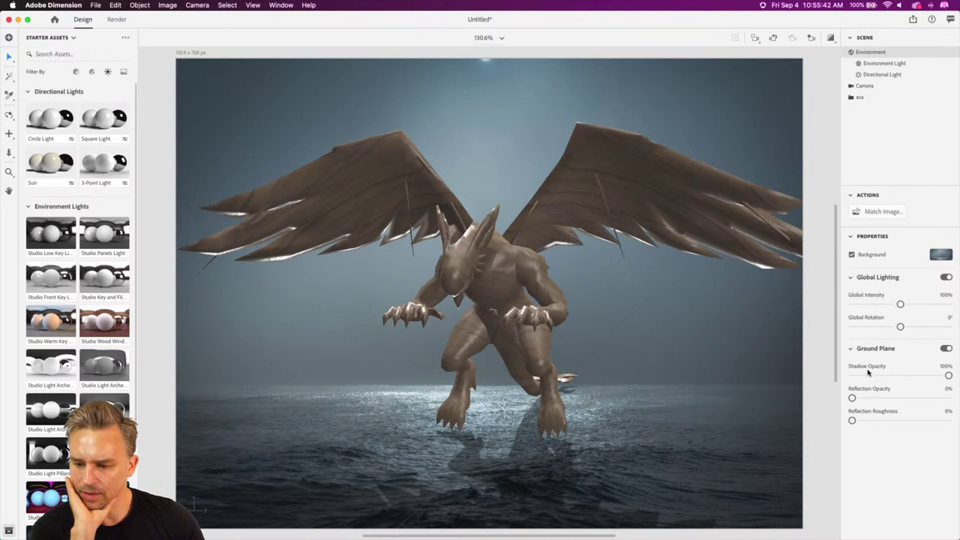
left_click(946, 350)
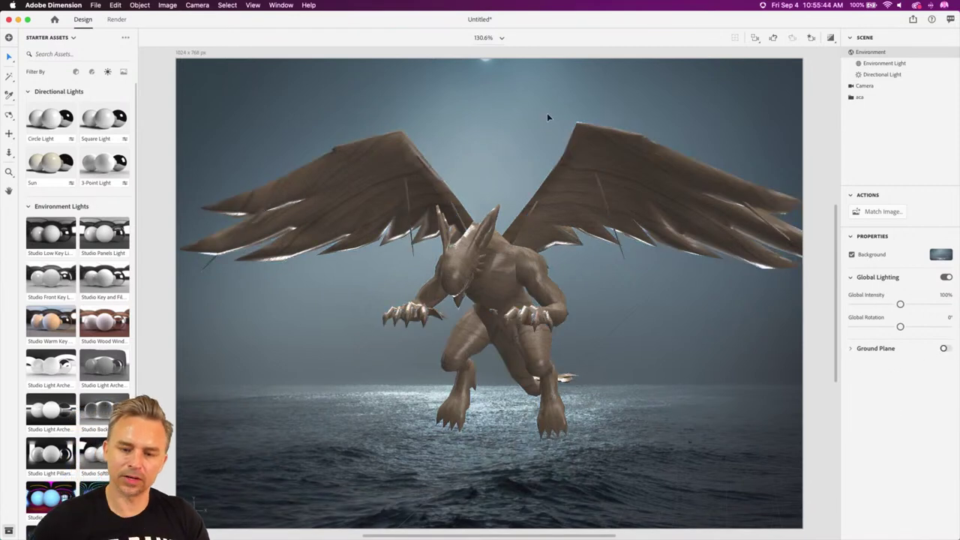
- Dim the environment light to 25% and load the conrad-ziebland sea JPG as its image
left_click(868, 64)
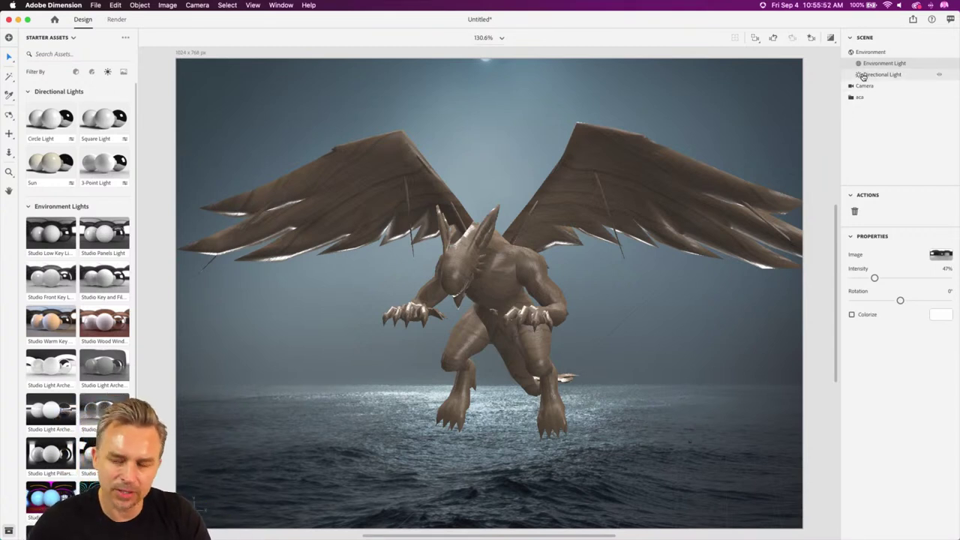
left_click_drag(874, 278, 865, 280)
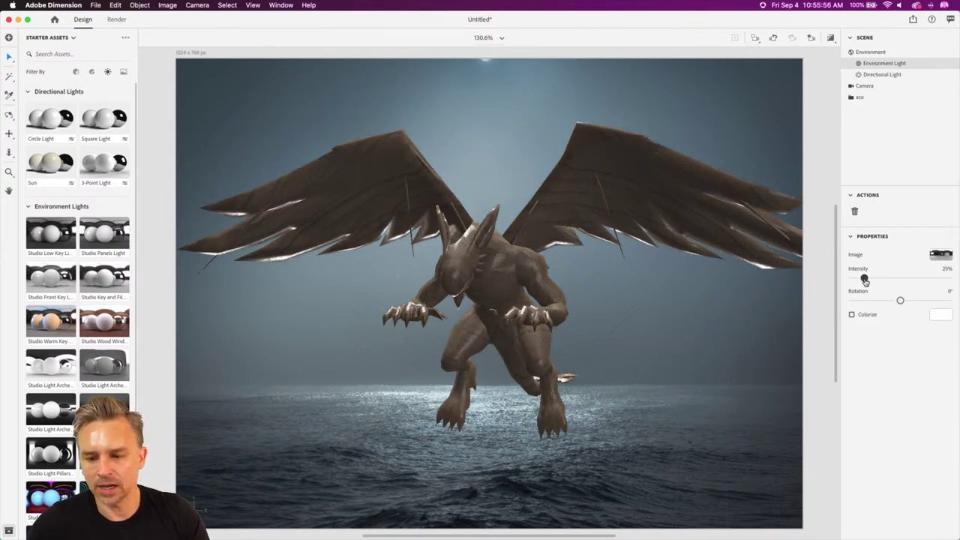
left_click(940, 255)
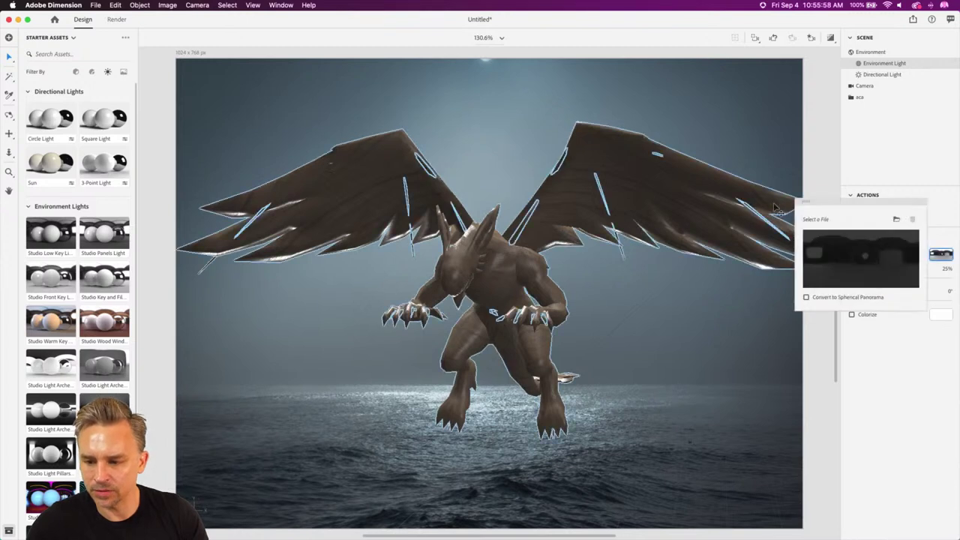
left_click(897, 220)
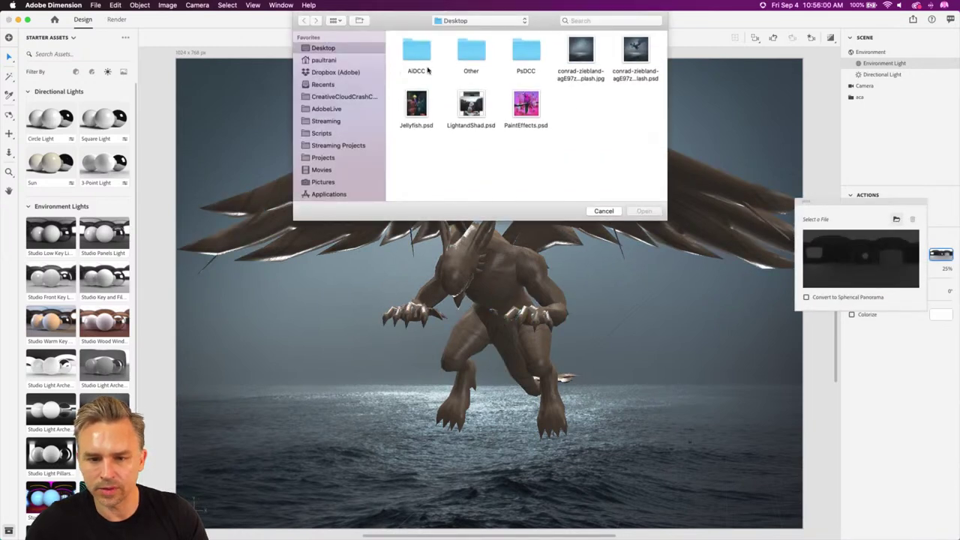
left_click(576, 47)
left_click(644, 212)
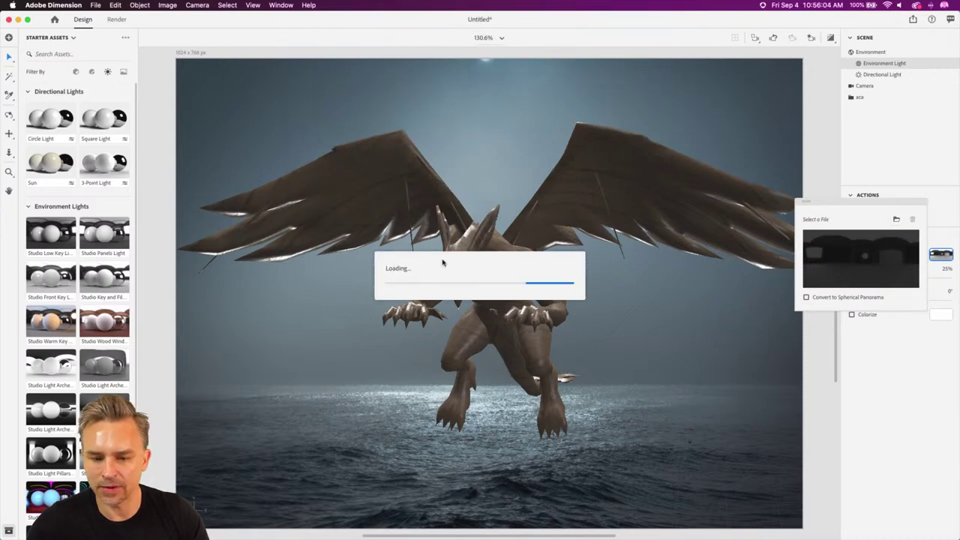
left_click(308, 100)
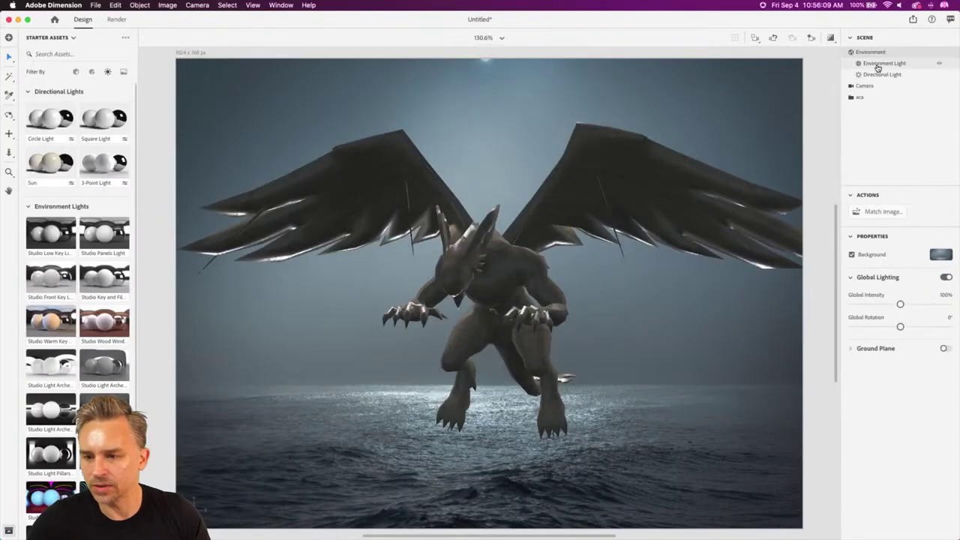
left_click(880, 64)
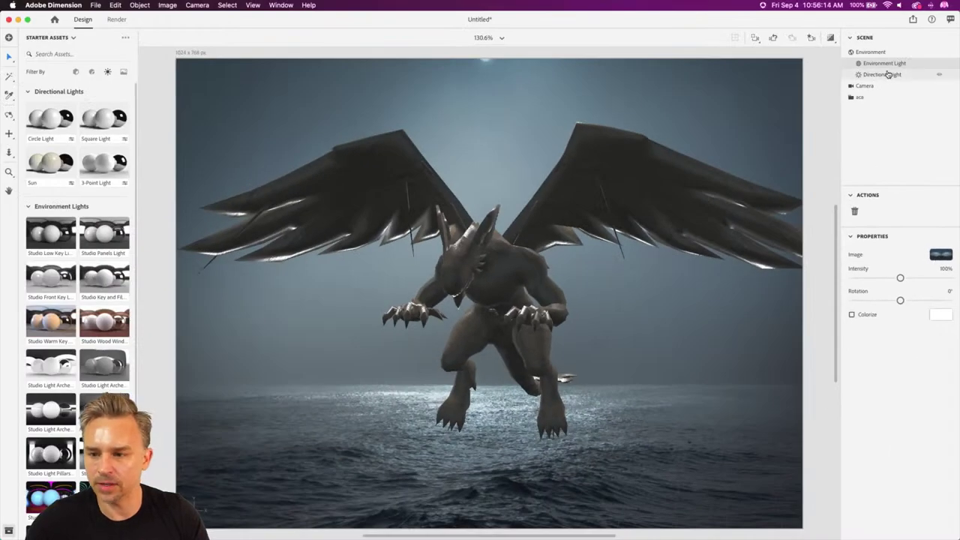
- Tint the Directional Light pale cyan (159, 192, 201), then minimise Dimension
left_click(885, 74)
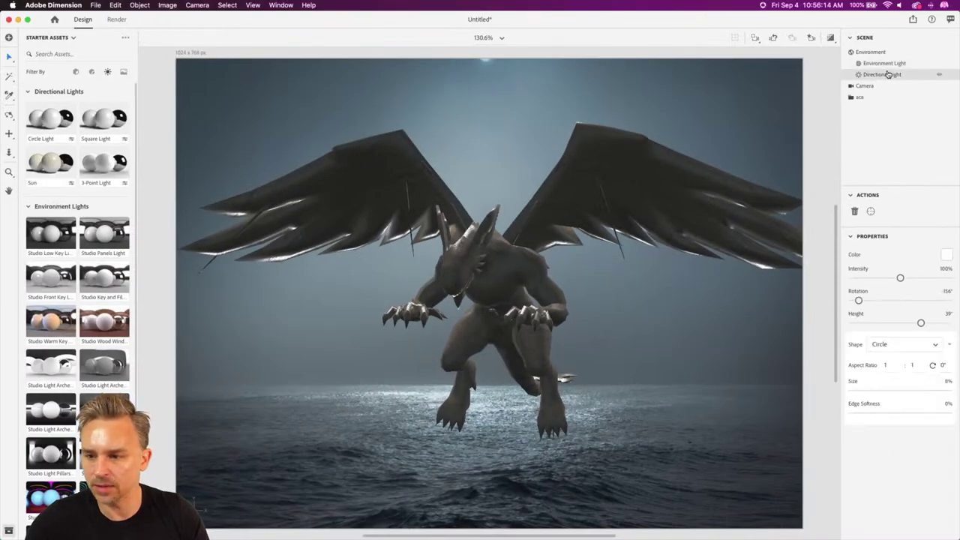
left_click(944, 257)
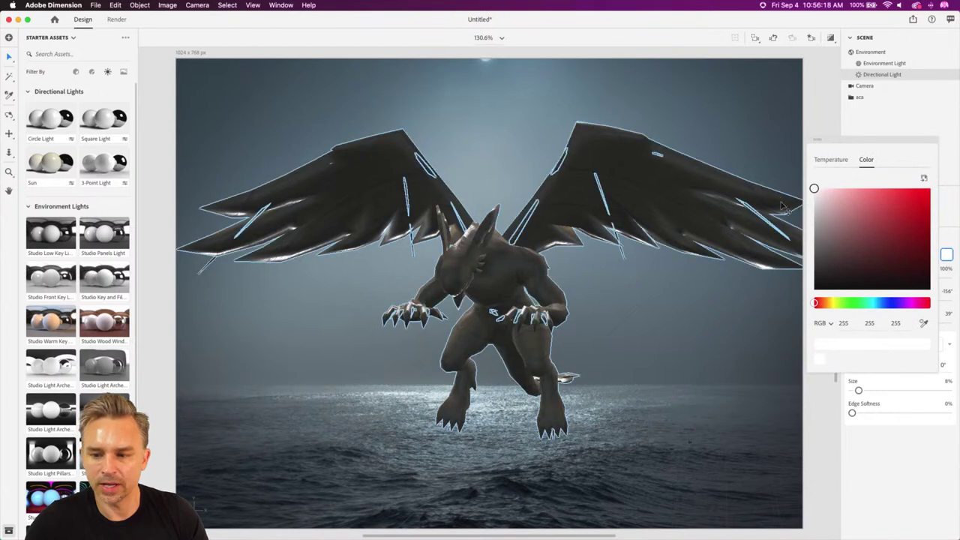
left_click(876, 303)
left_click_drag(836, 215, 838, 210)
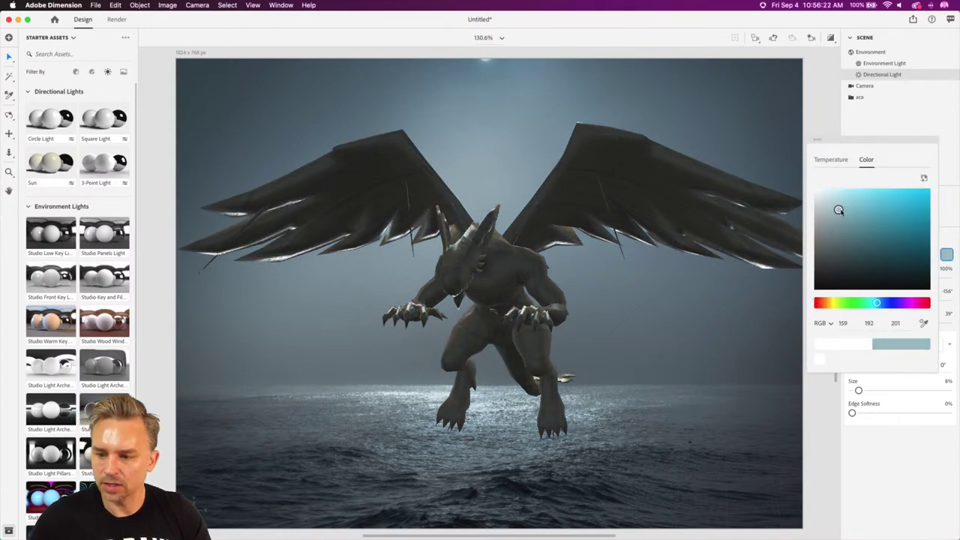
left_click(868, 121)
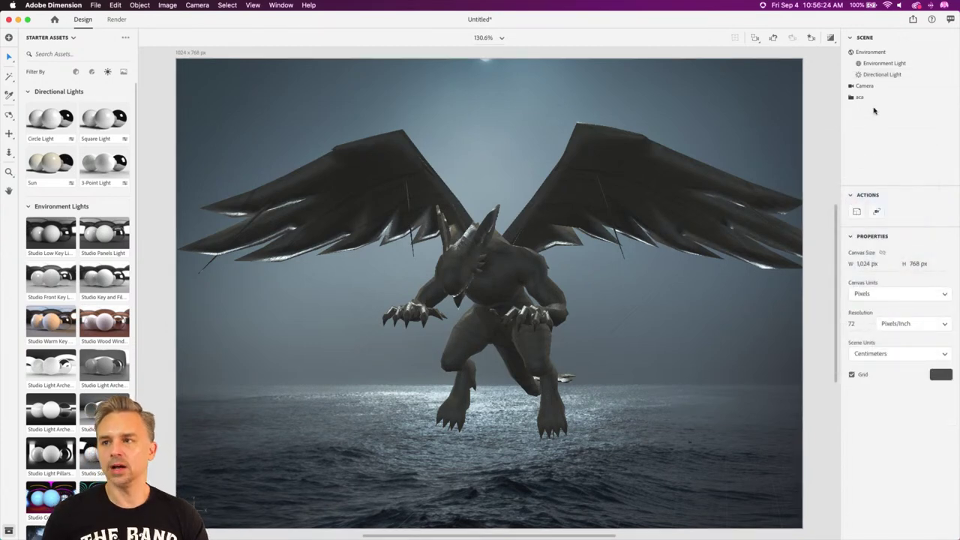
left_click(342, 291)
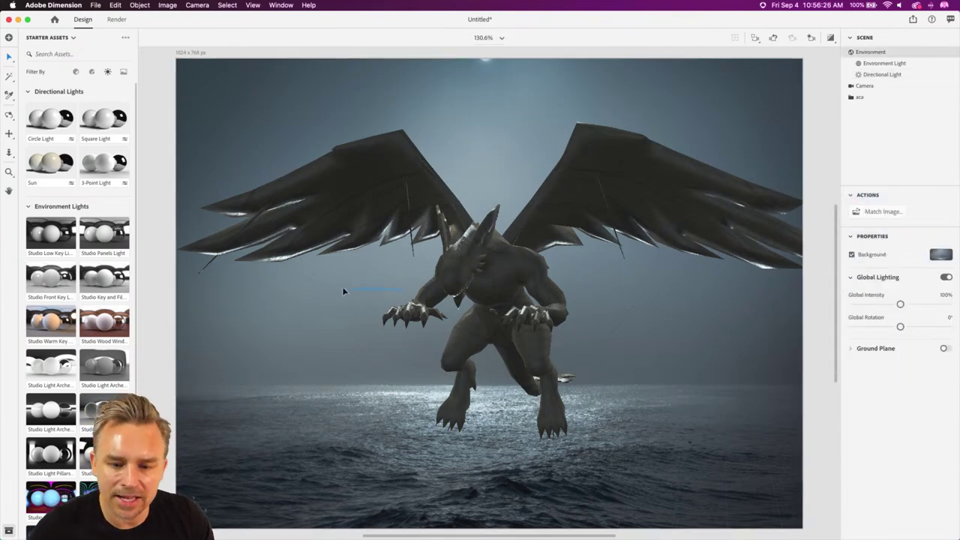
left_click(18, 20)
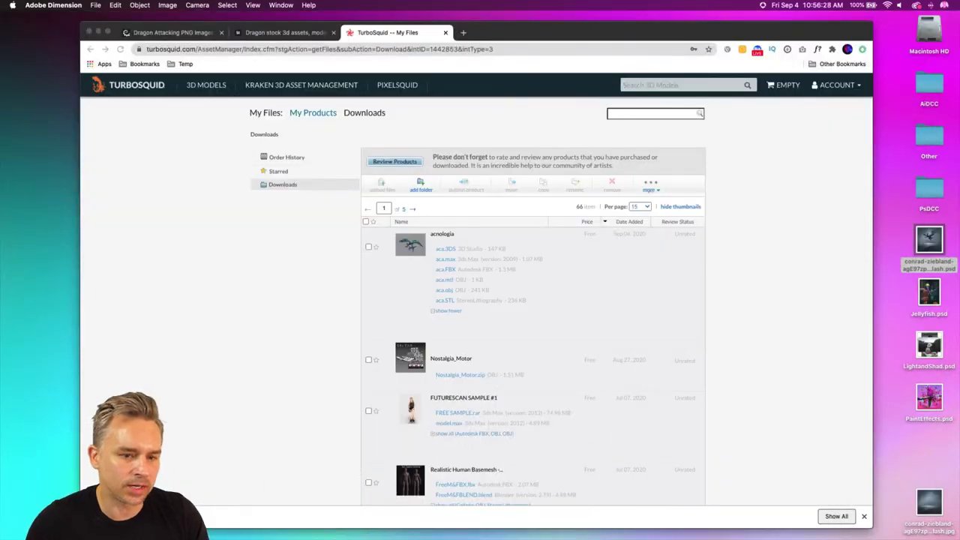
- Close the Chrome window and bring Photoshop back to the front
left_click(91, 33)
left_click(252, 528)
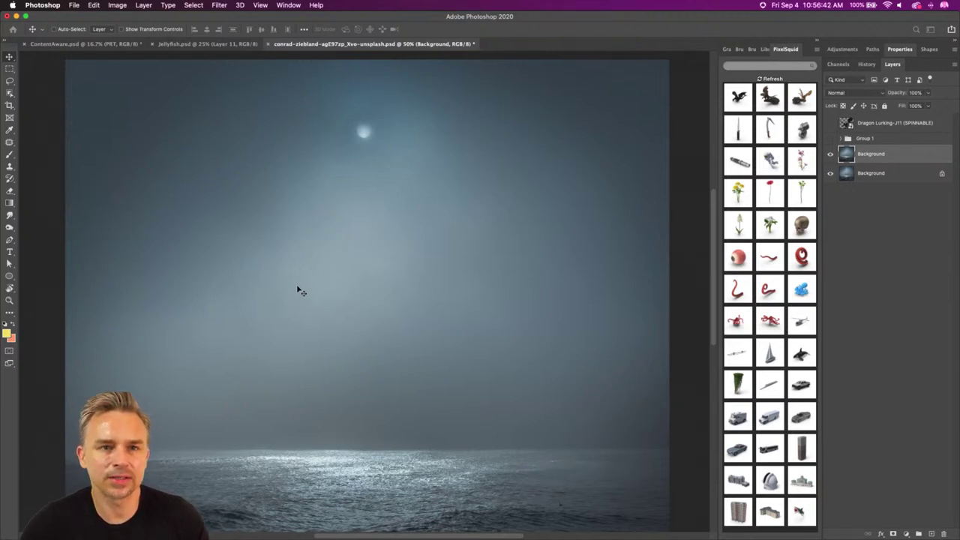
- Turn the Dragon Lurking layer back on and select it
left_click(831, 123)
left_click(870, 130)
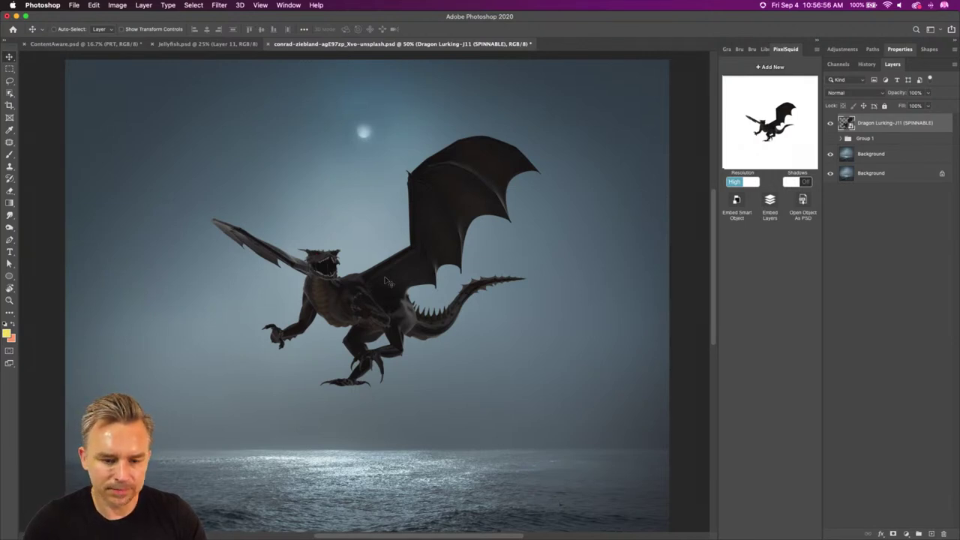
left_click(73, 5)
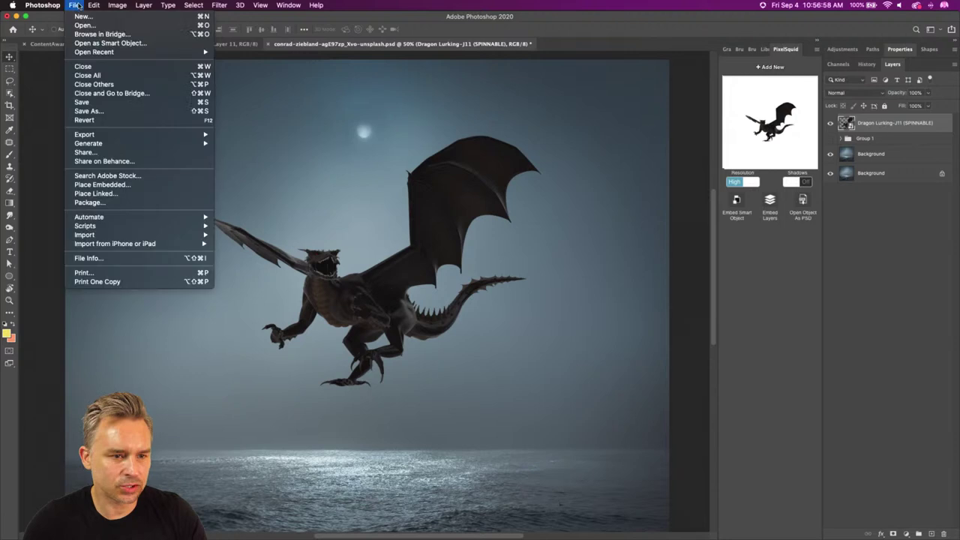
left_click(92, 6)
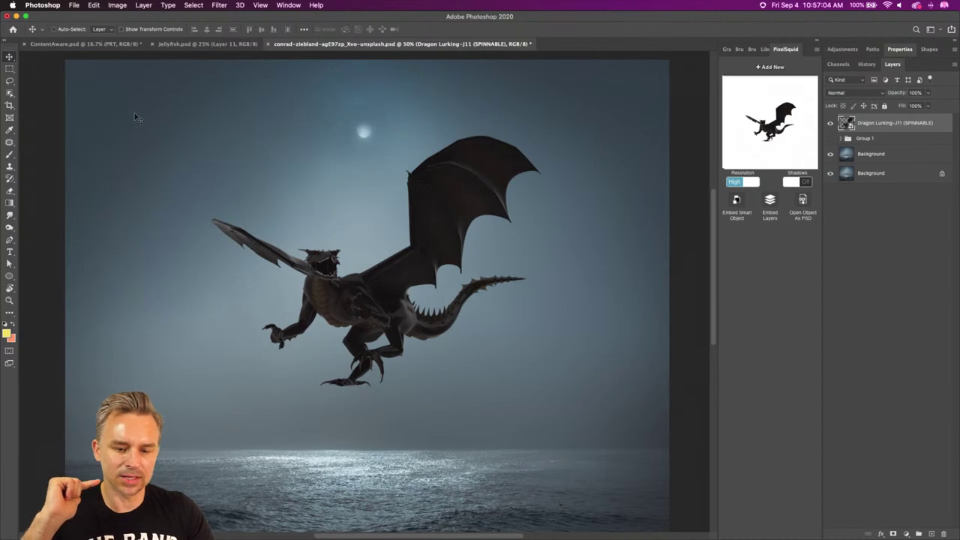
left_click(94, 5)
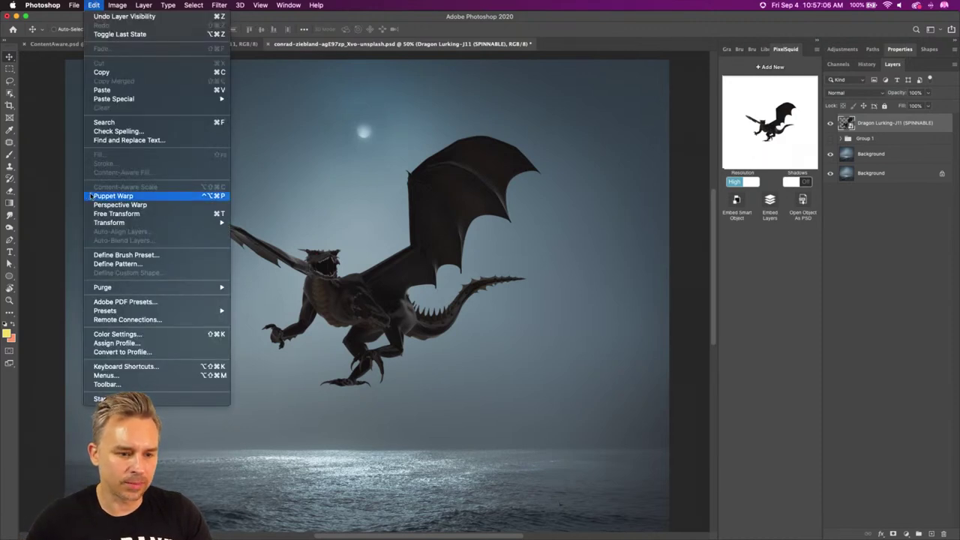
- Start a Puppet Warp on the dragon, pinning its left arm, body, mid-wing, wing tip and tail base
left_click(113, 196)
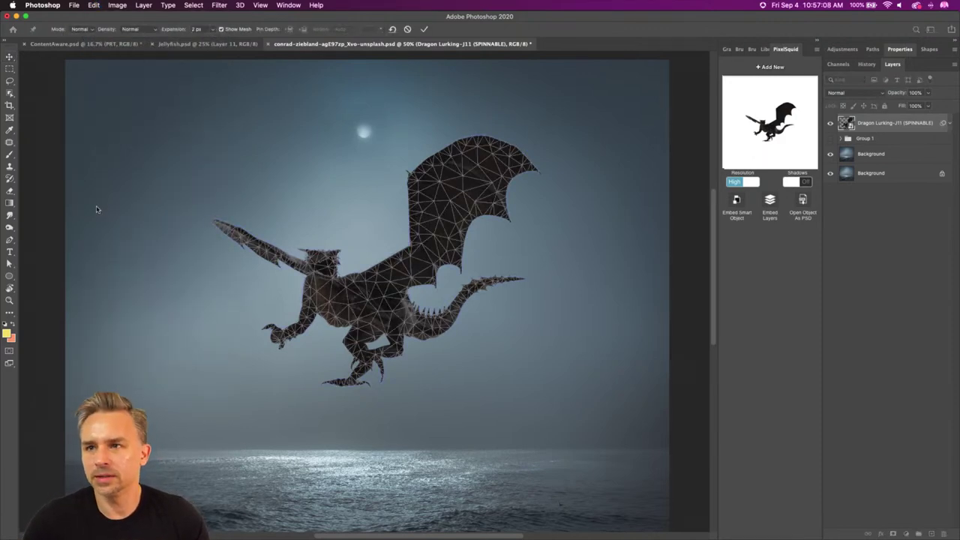
left_click(255, 244)
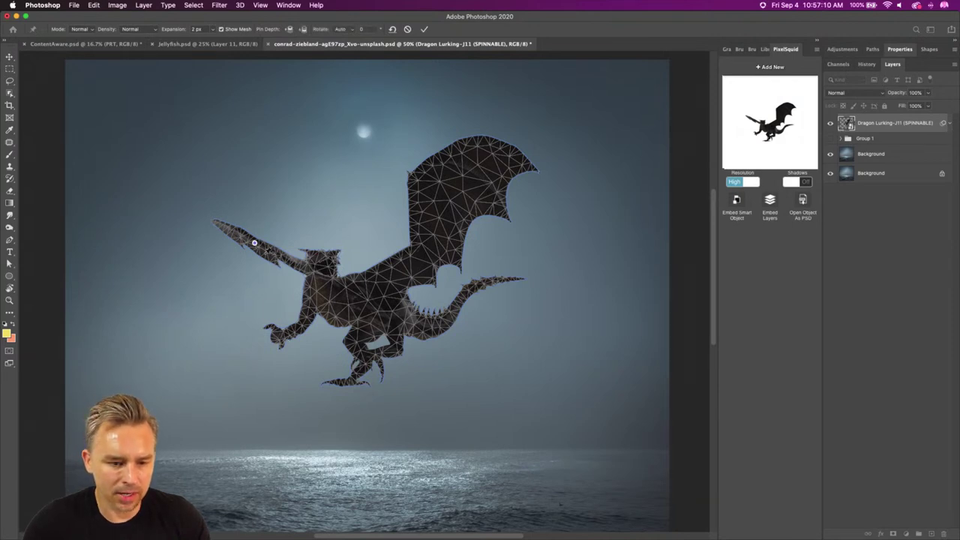
left_click(356, 301)
left_click(427, 185)
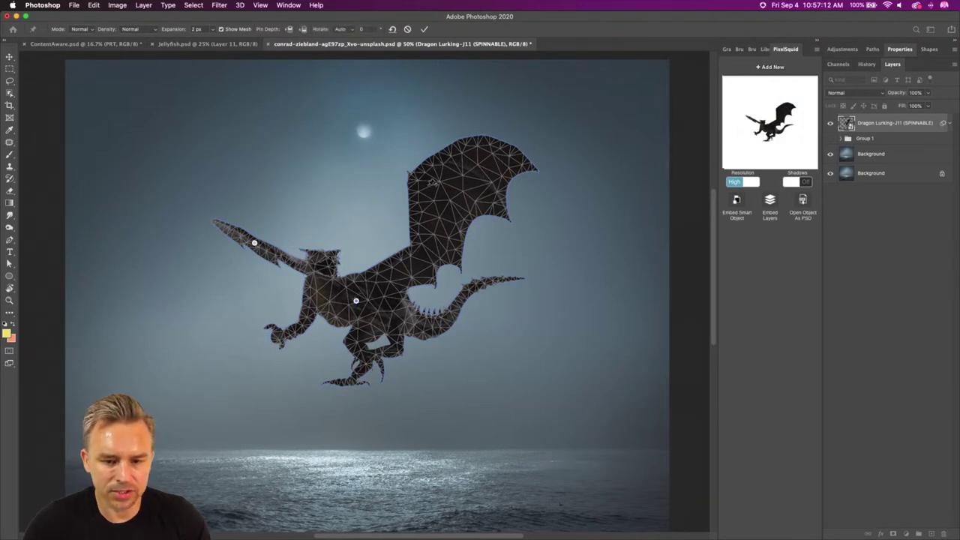
left_click(501, 162)
left_click(408, 326)
- Raise the tail, swing the left arm up, pin the shoulder, and shift the claw and lower leg
left_click_drag(408, 326, 417, 332)
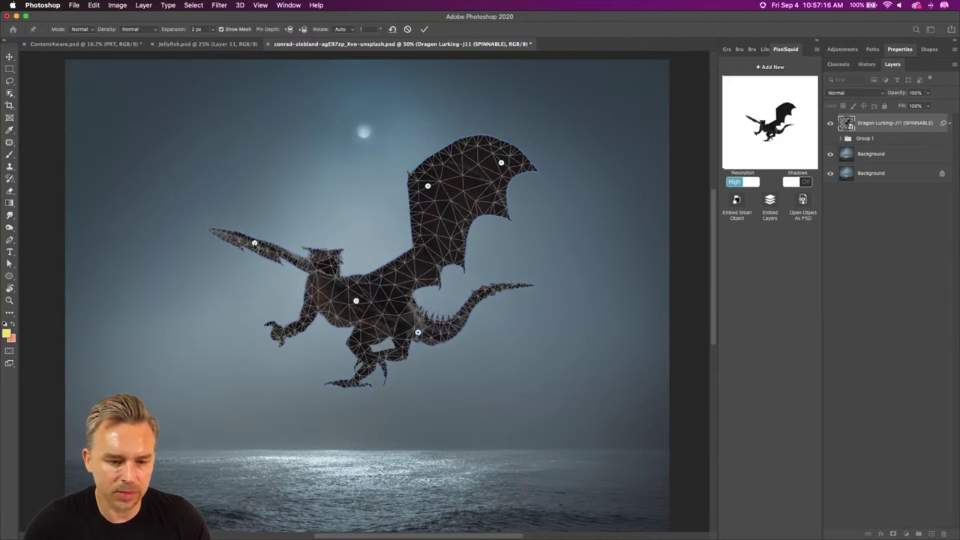
left_click_drag(255, 243, 242, 231)
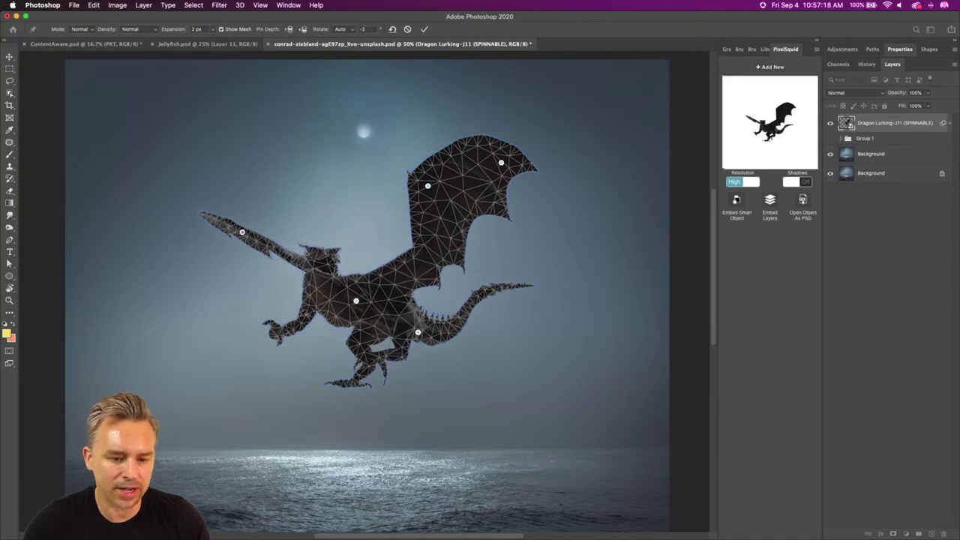
left_click(317, 298)
left_click_drag(286, 335, 295, 336)
left_click_drag(385, 372, 396, 387)
- Stretch the wing up-right, extend the tail end, level the head, and commit the warp
left_click_drag(502, 162, 552, 128)
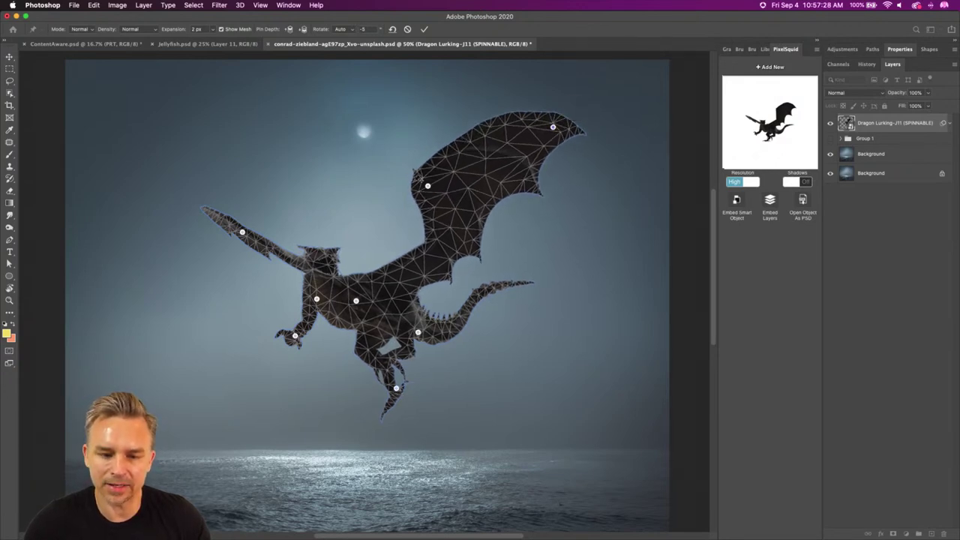
left_click_drag(428, 186, 420, 178)
left_click_drag(512, 285, 536, 279)
left_click(256, 229)
left_click_drag(253, 232, 237, 217)
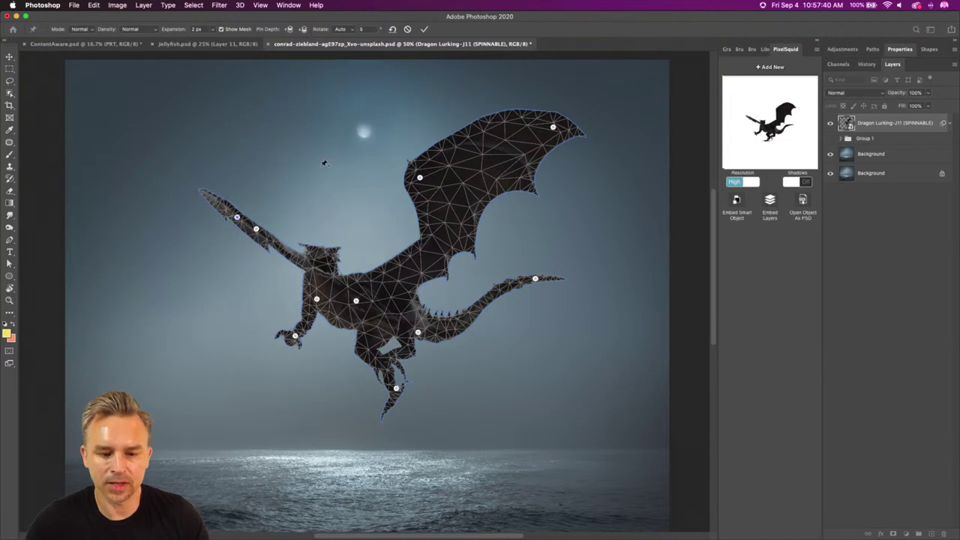
key("Return")
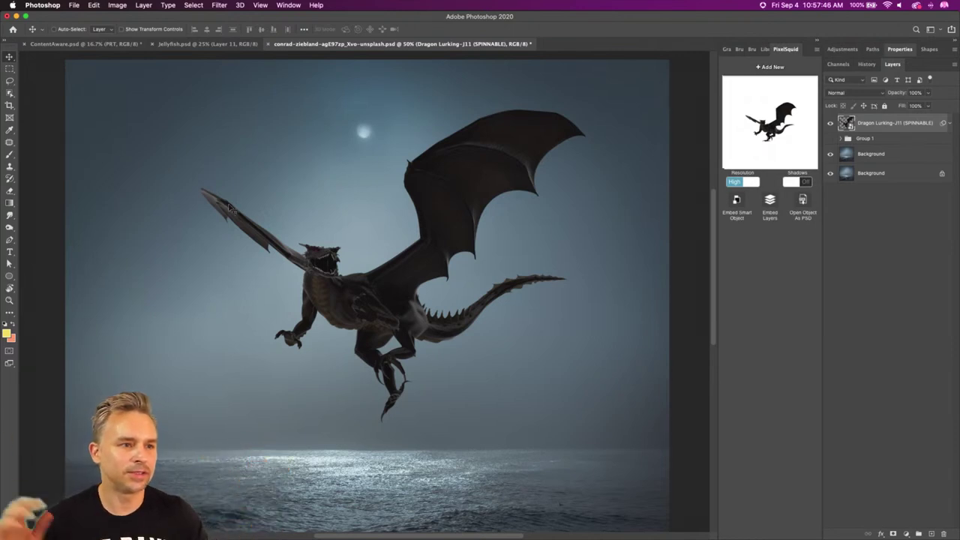
- Shift the dragon down-right and add a Black & White adjustment layer above it
left_click_drag(315, 318, 292, 323)
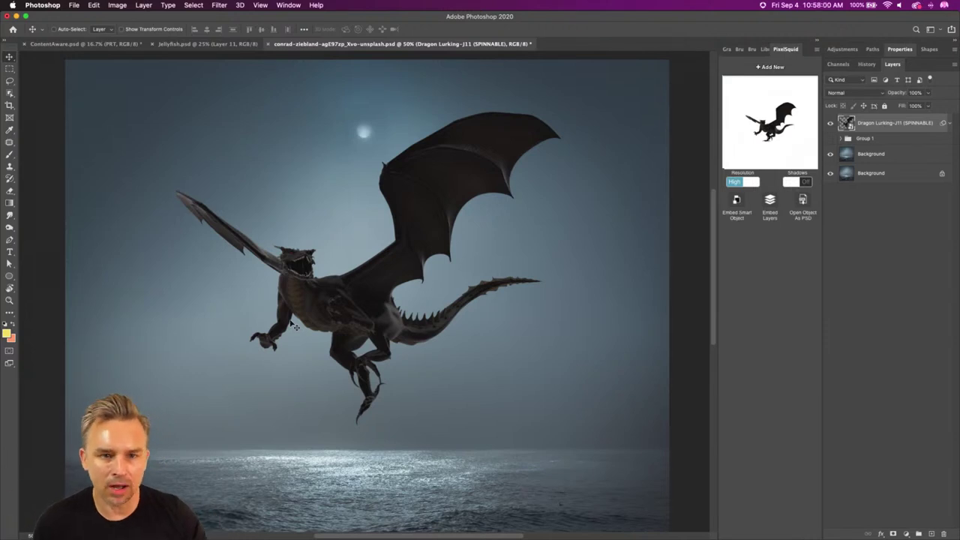
left_click(907, 534)
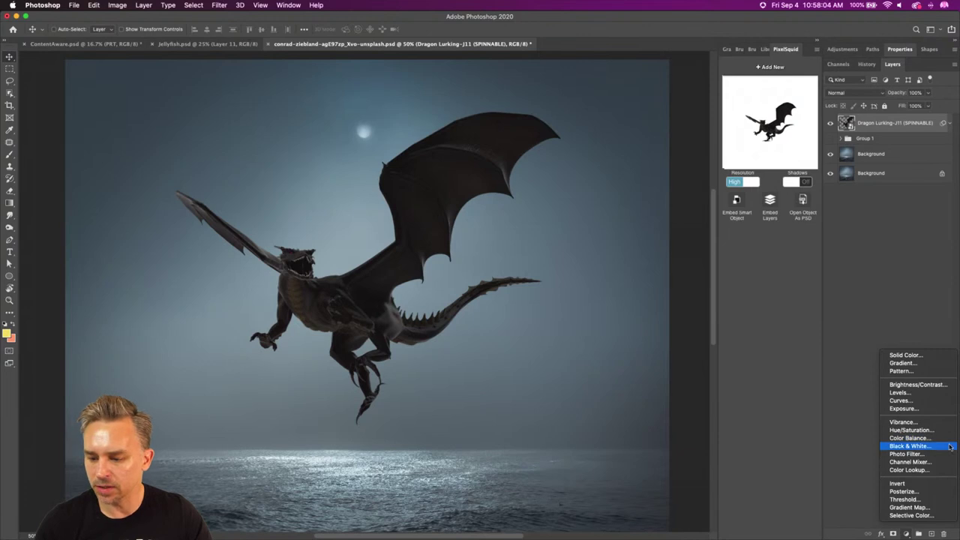
left_click(915, 446)
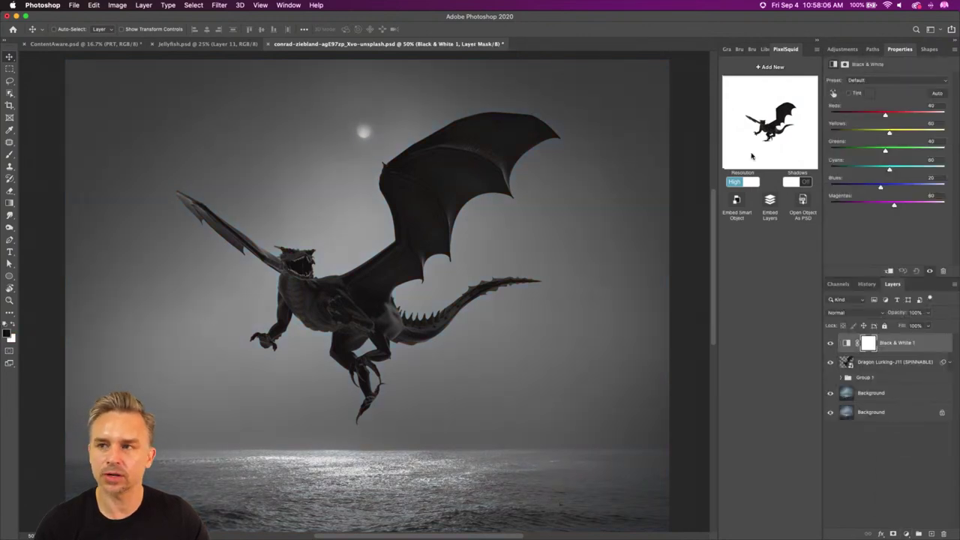
left_click(830, 342)
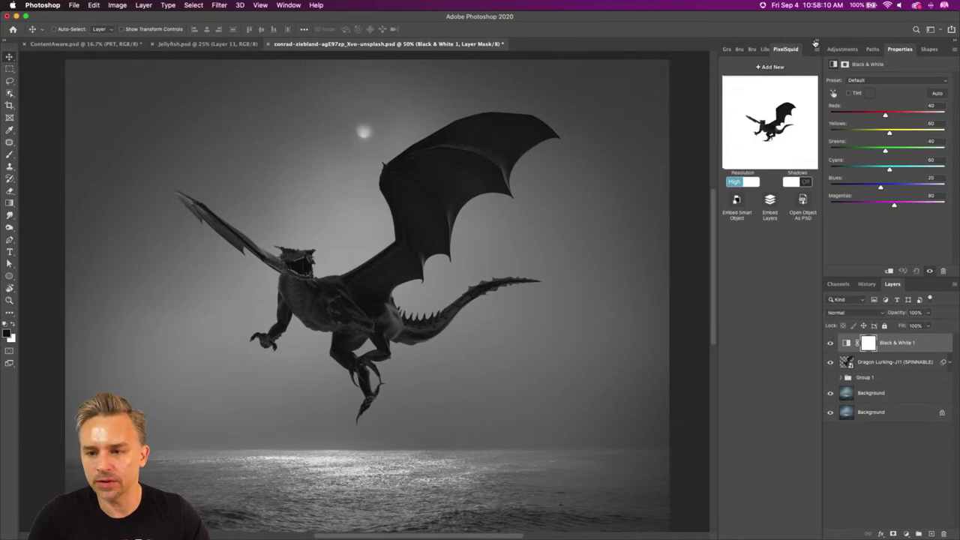
- Leave Black & White 1 switched off, select Dragon Lurking, and collapse the Properties panel
left_click(815, 42)
left_click(830, 343)
left_click(830, 343)
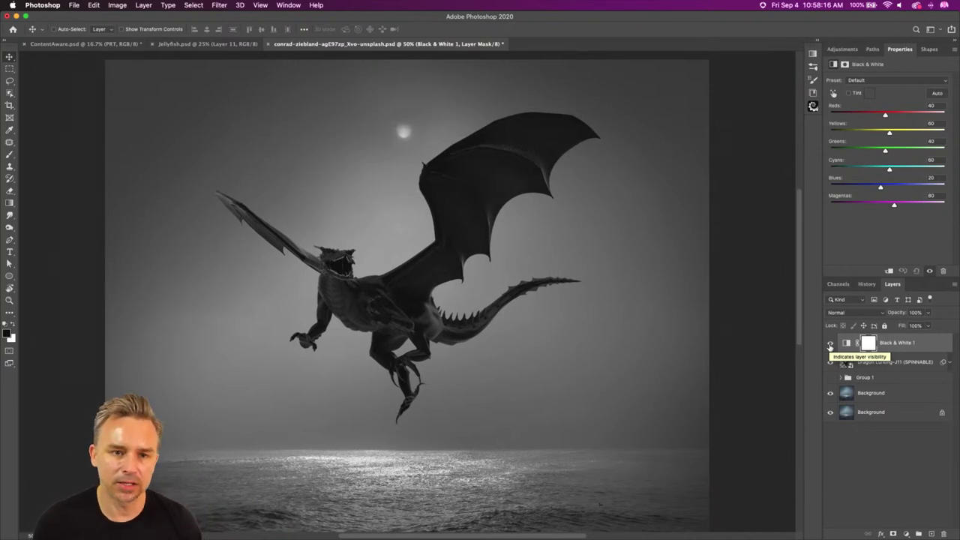
left_click(830, 343)
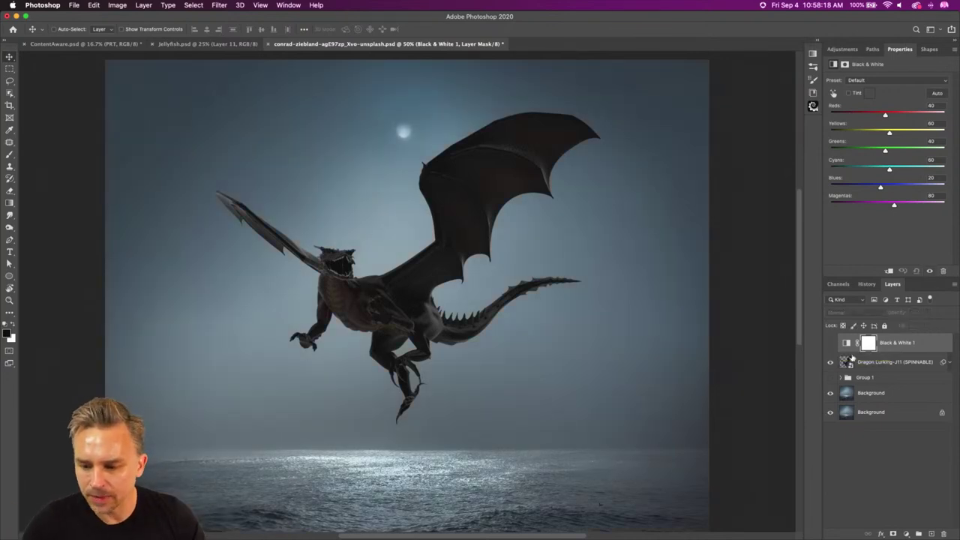
left_click(861, 363)
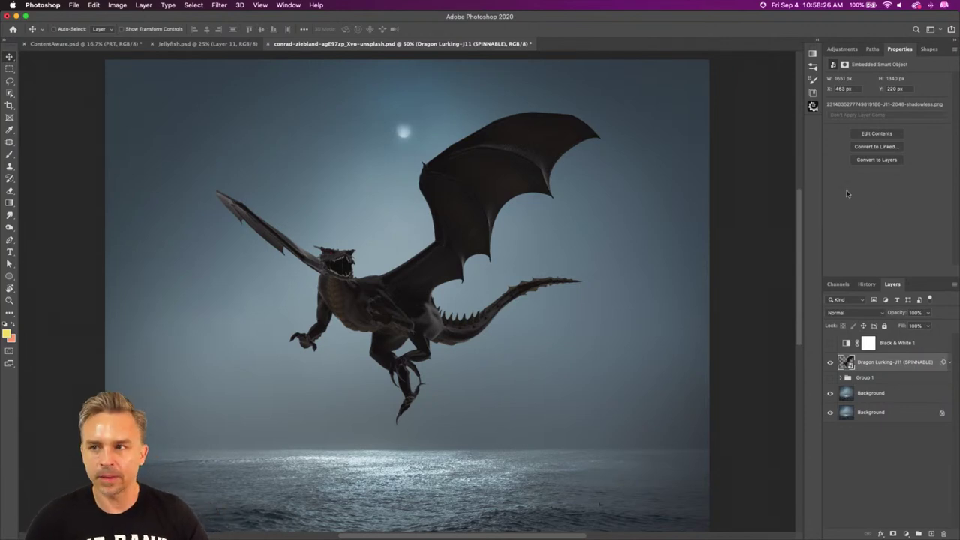
double_click(949, 48)
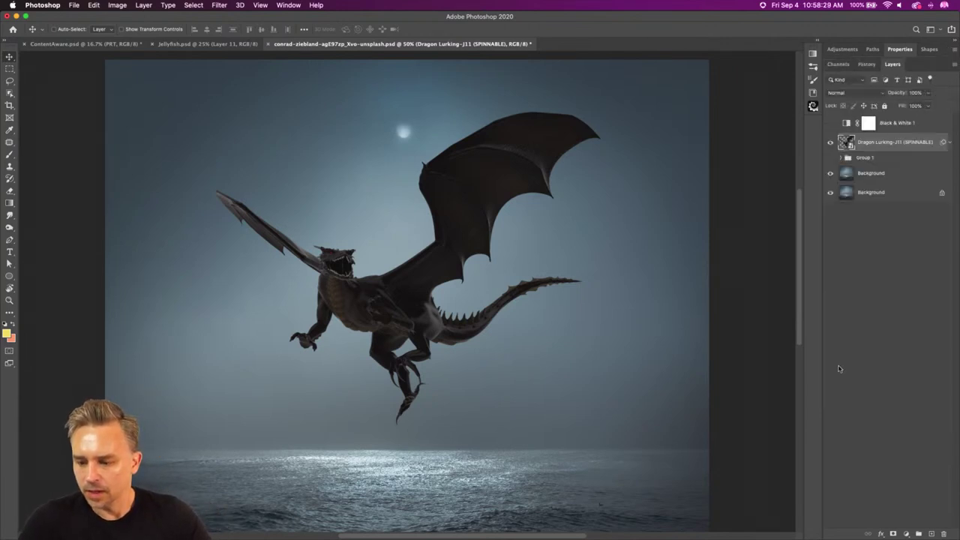
- Add a Curves adjustment layer and float its properties beside the dragon
left_click(907, 533)
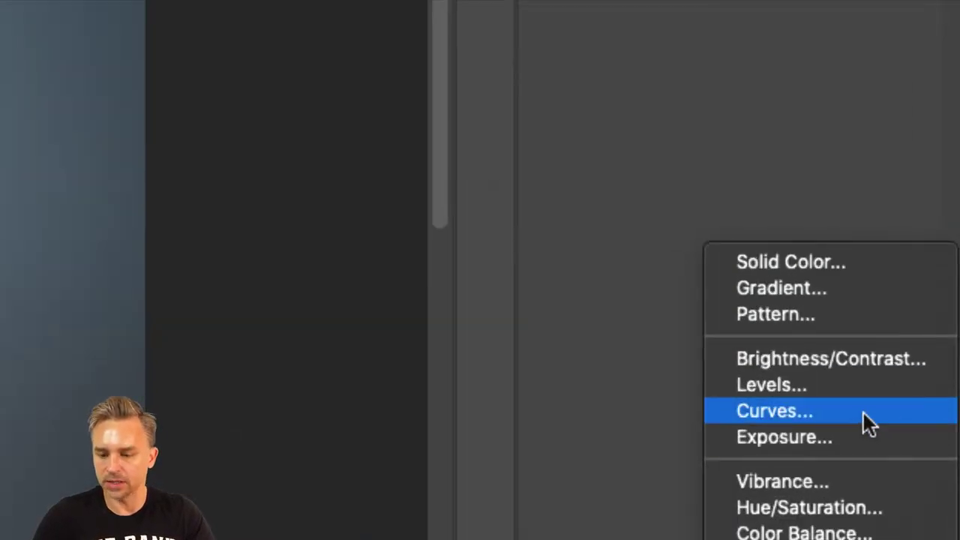
left_click(863, 412)
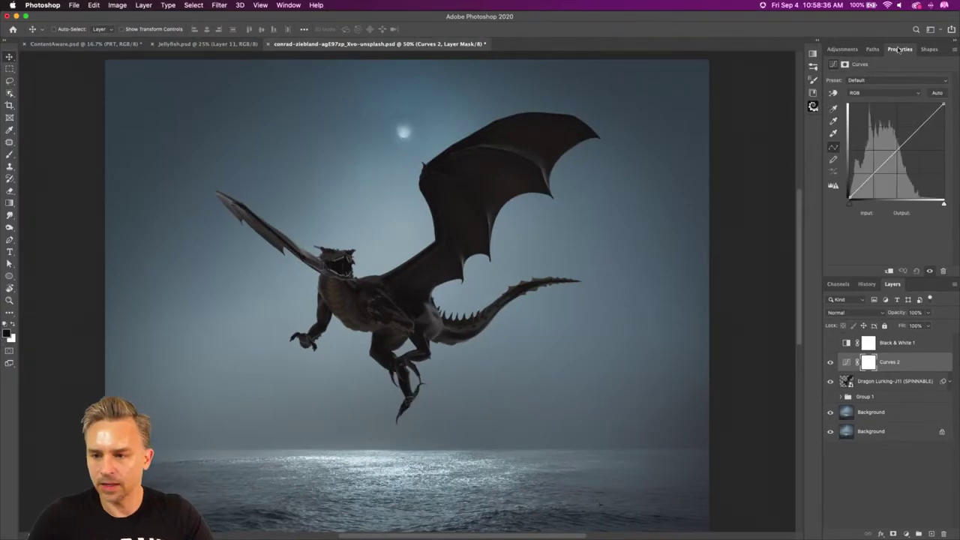
left_click_drag(899, 49, 635, 113)
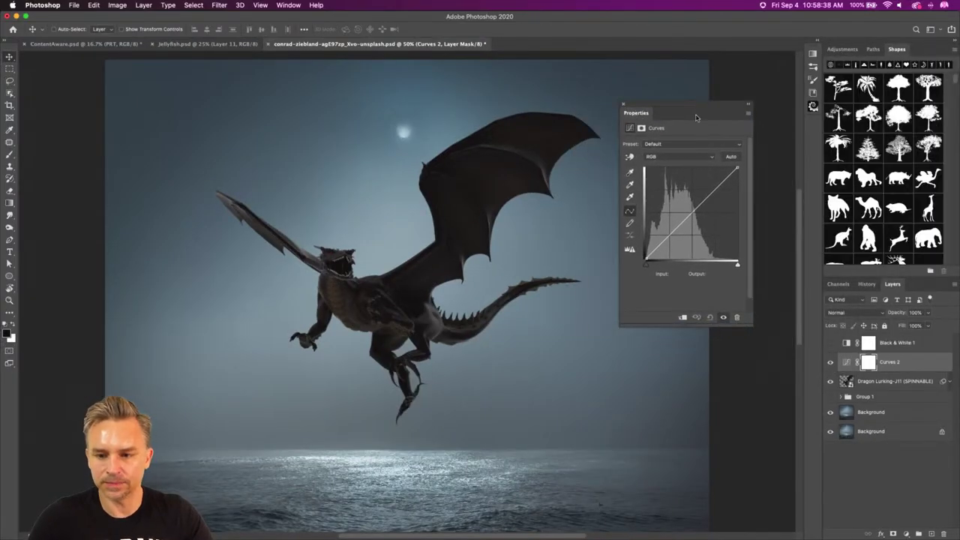
left_click_drag(696, 118, 656, 128)
double_click(918, 51)
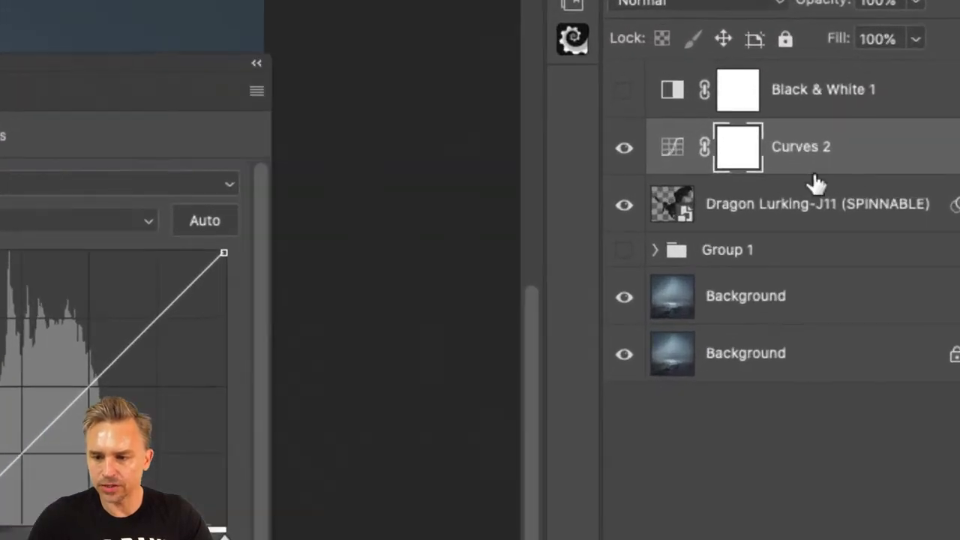
- Clip Curves 2 to the Dragon Lurking layer
mouse_move(817, 182)
left_mouse_down()
mouse_move(808, 169)
mouse_move(811, 185)
left_mouse_up()
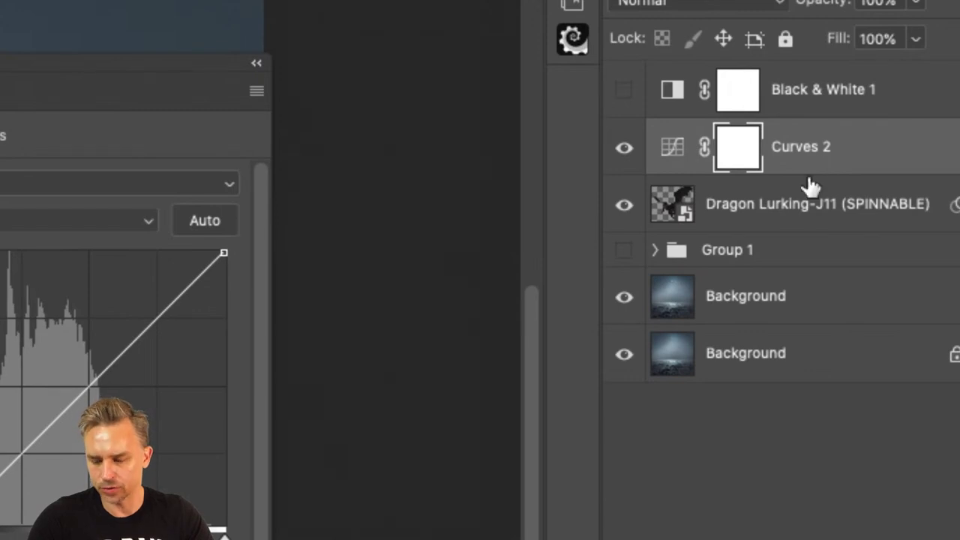
right_click(854, 153)
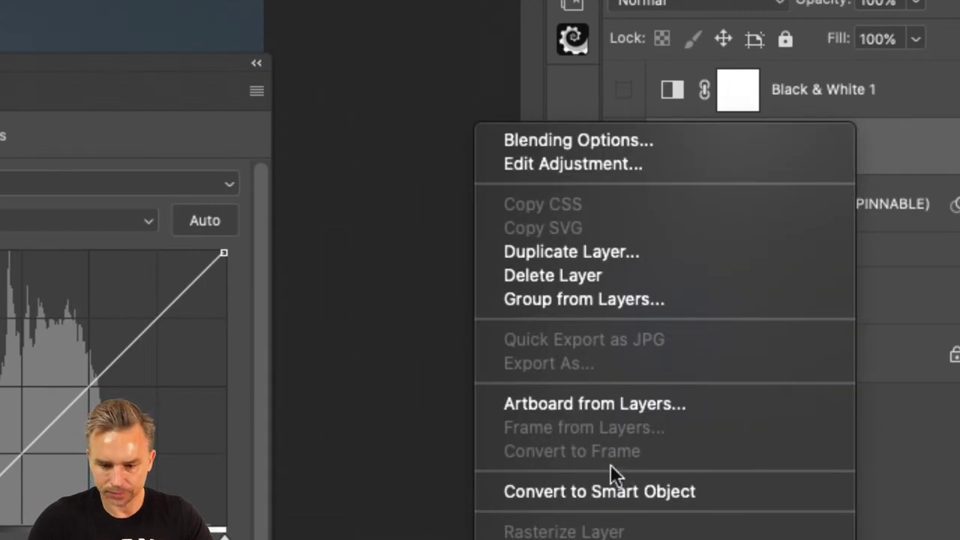
left_click(937, 180)
left_click_drag(935, 170, 856, 171)
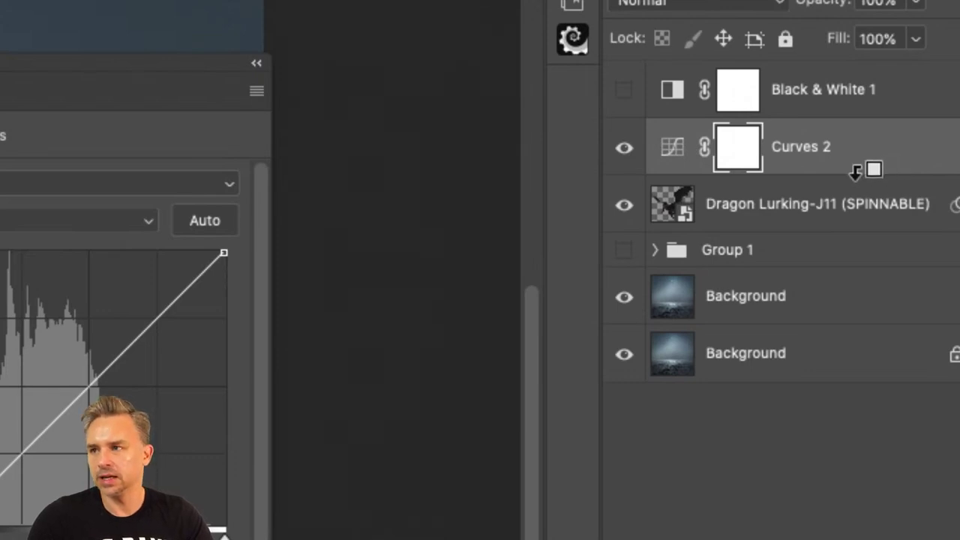
left_click(856, 171, "alt")
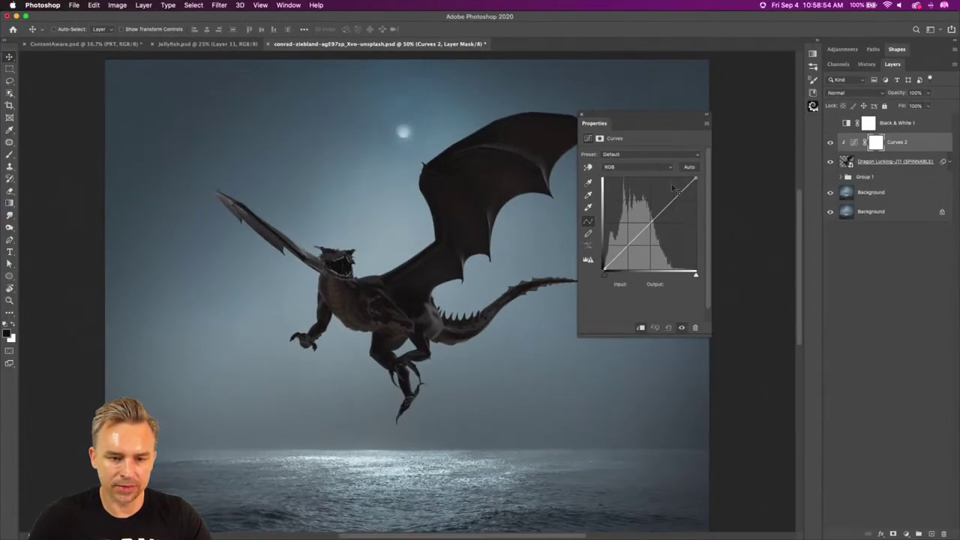
- Shape an S-curve with two points, pulling the lower point to 74/109 to darken the dragon
left_click_drag(658, 218, 634, 216)
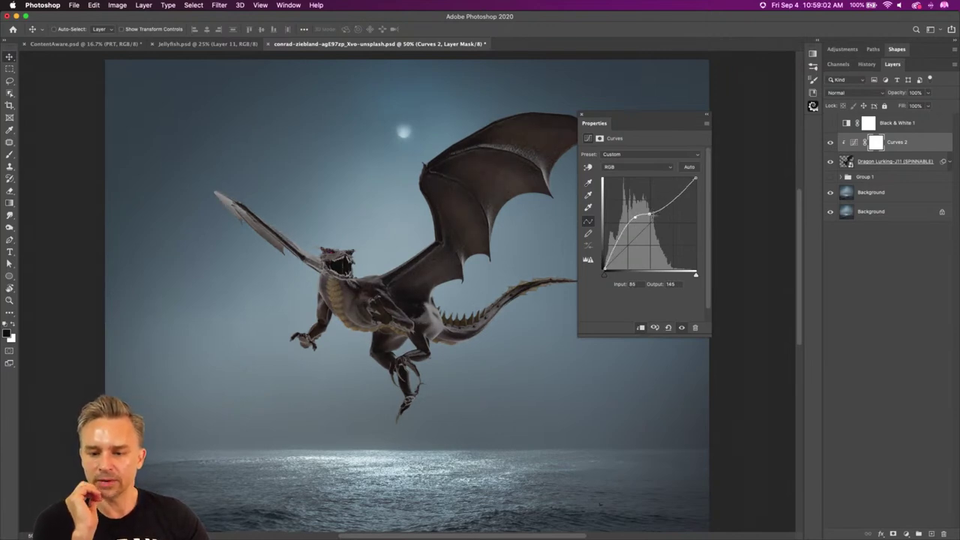
left_click(663, 204)
left_click_drag(636, 216, 626, 218)
left_click_drag(605, 274, 584, 281)
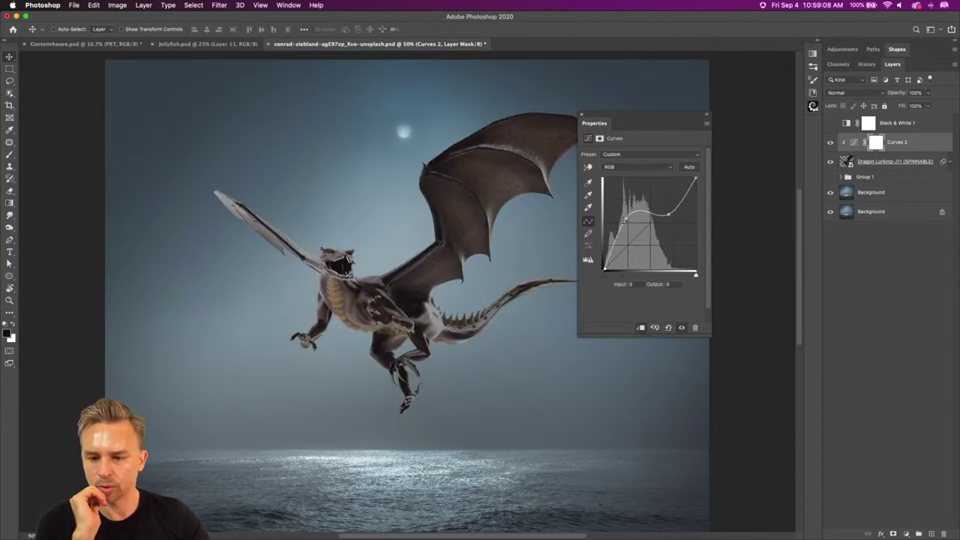
left_click_drag(627, 218, 631, 232)
left_click_drag(629, 121, 609, 123)
- Check the Curves 2 mask and settings, then bring up the Auto Color Correction Options
left_click(685, 124)
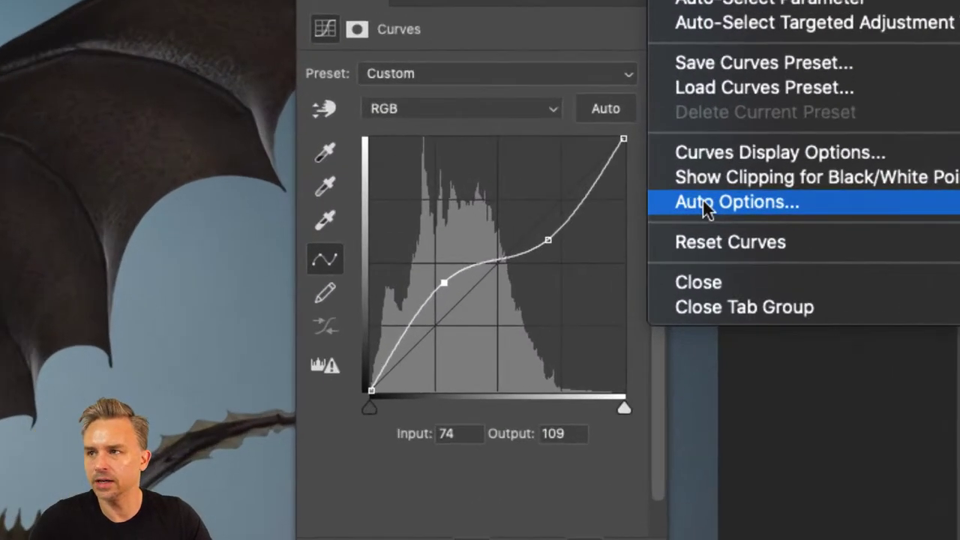
key("Escape")
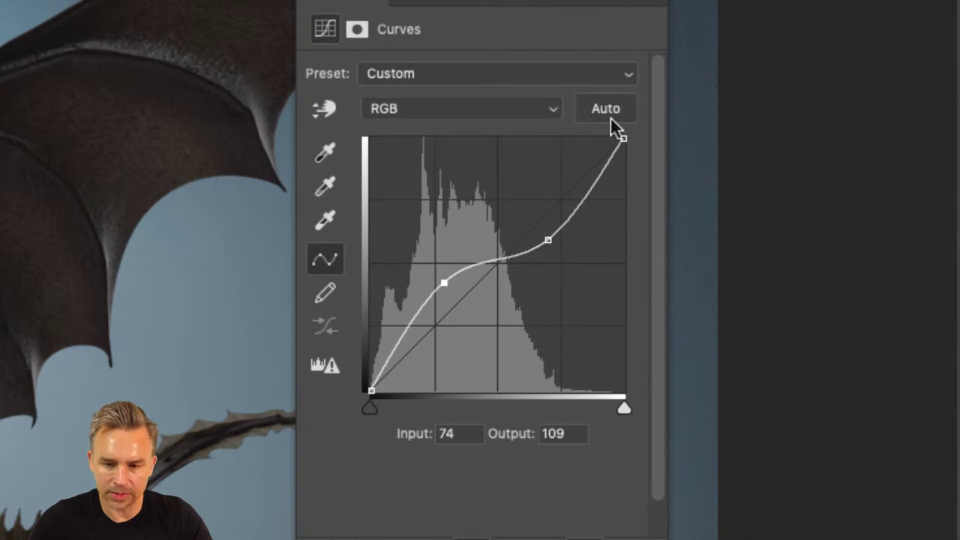
scroll(604, 109, "down", 2)
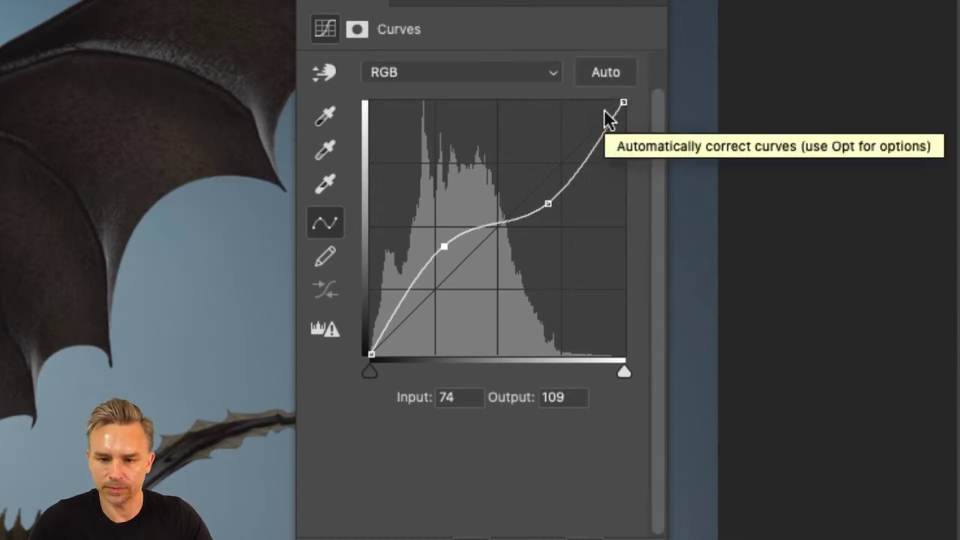
scroll(604, 110, "up", 2)
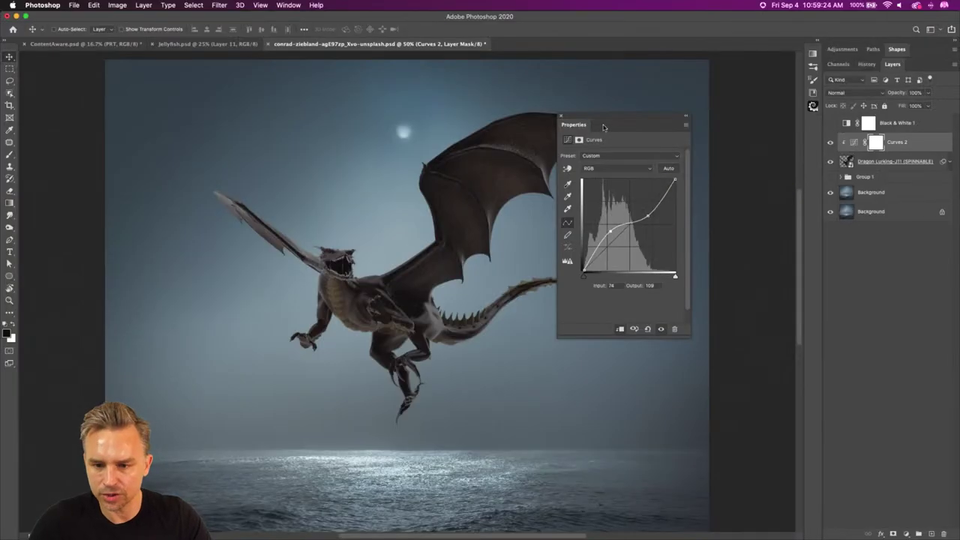
left_click(854, 142)
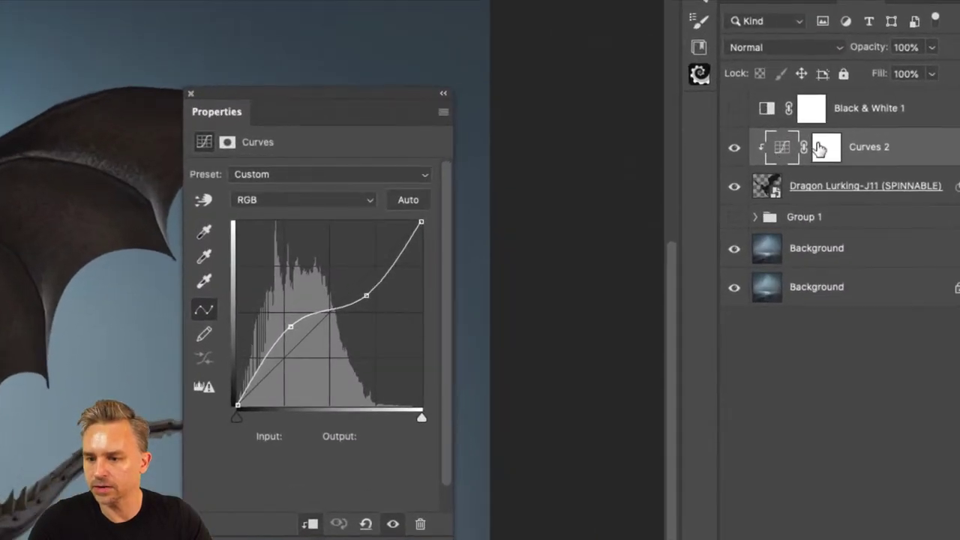
left_click(876, 143)
left_click(780, 149)
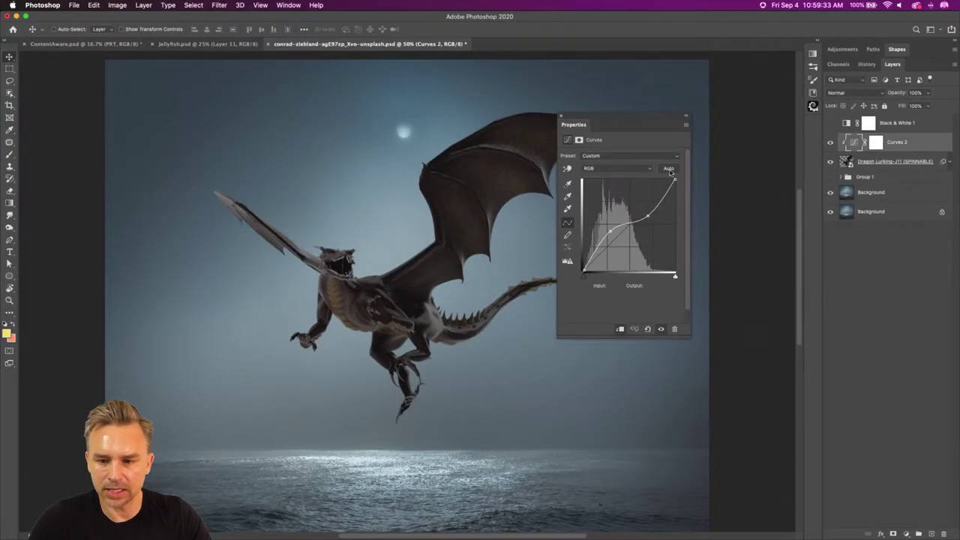
left_click(670, 171, "alt")
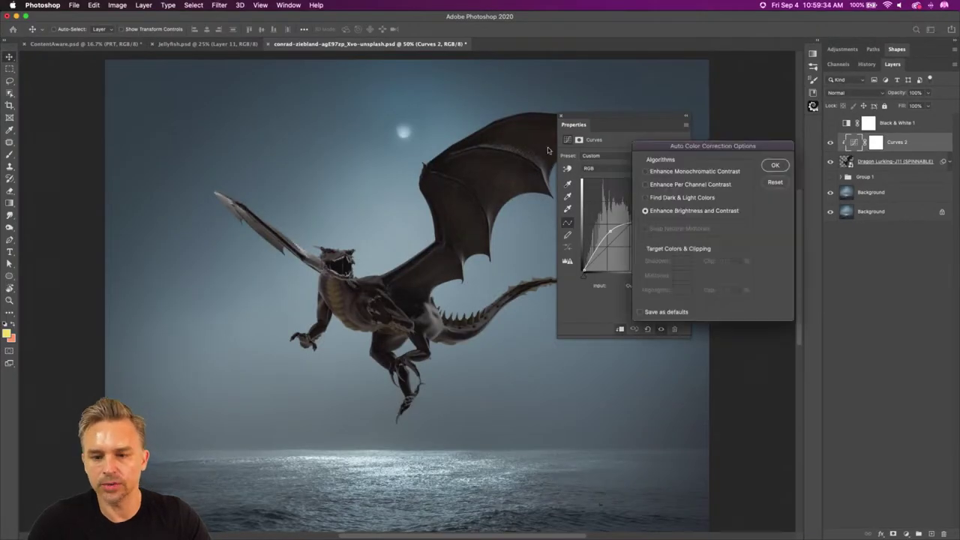
- Choose Find Dark & Light Colors and set the shadow target sampled from the dark sea
left_click_drag(591, 151, 513, 189)
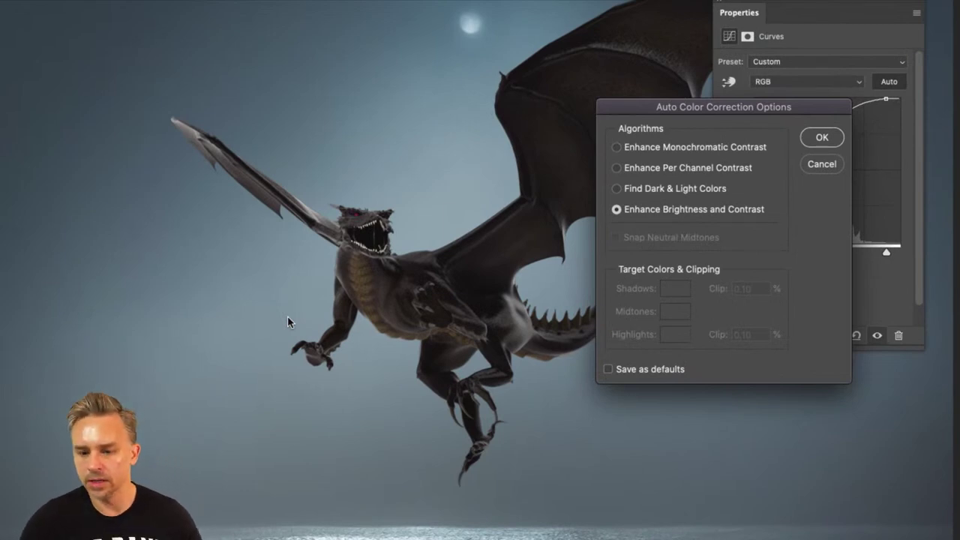
left_click(616, 189)
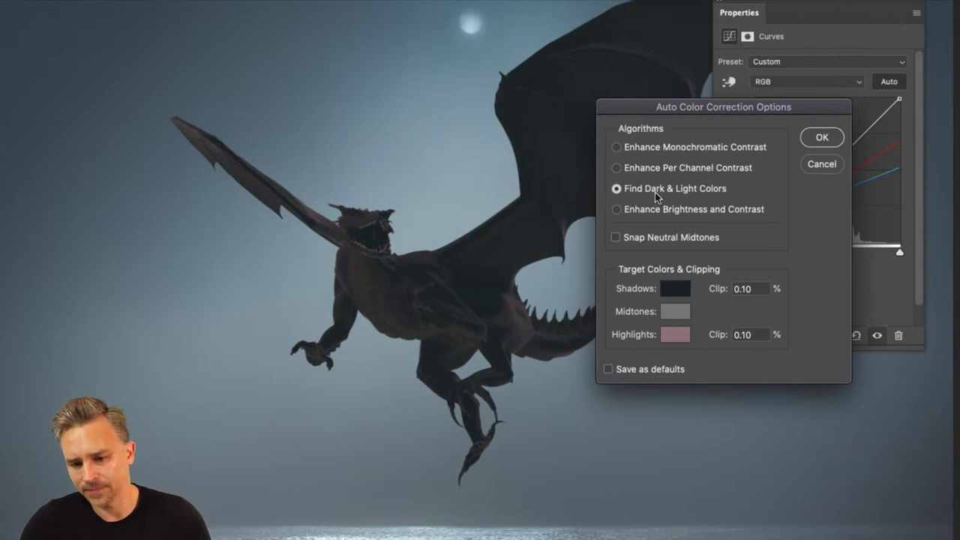
left_click(674, 289)
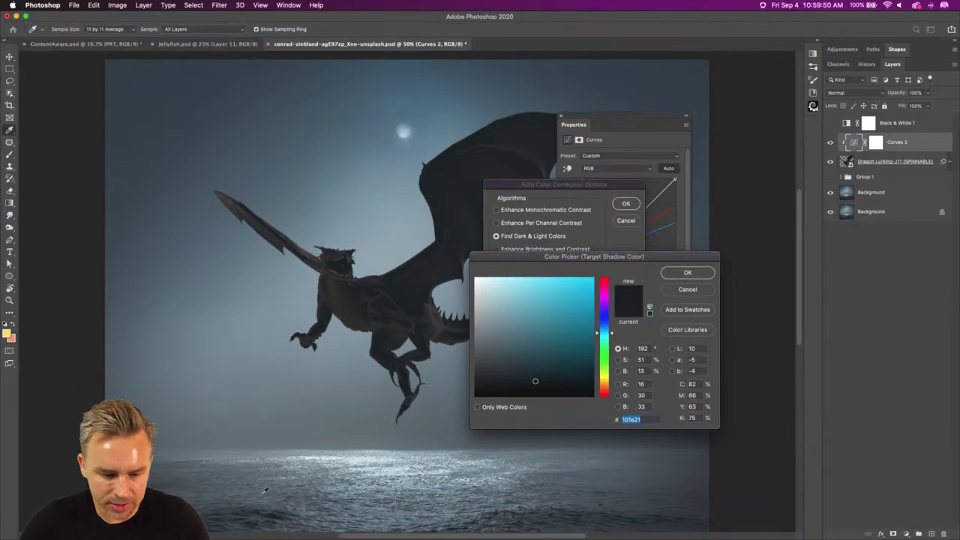
left_click(274, 513)
left_click(274, 513)
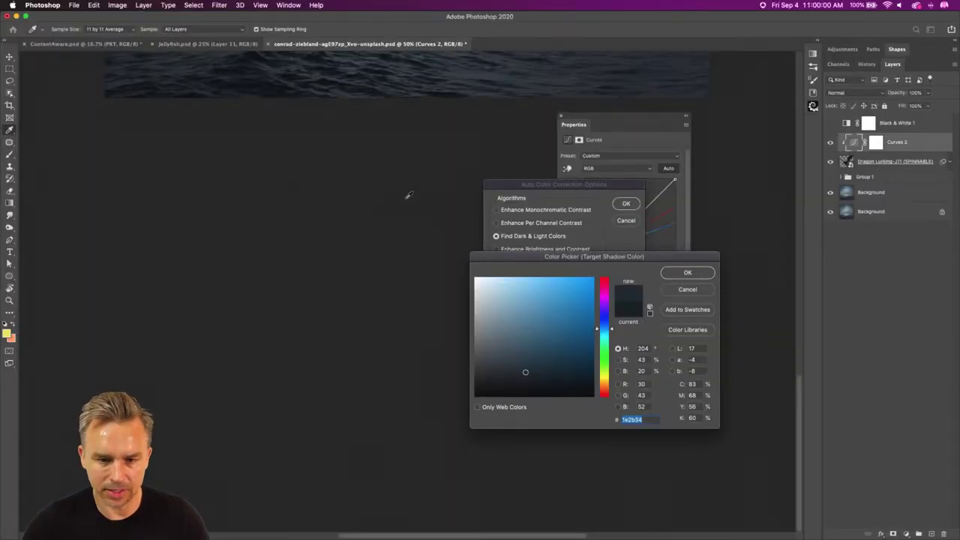
scroll(398, 188, "down", 2)
scroll(319, 222, "up", 2)
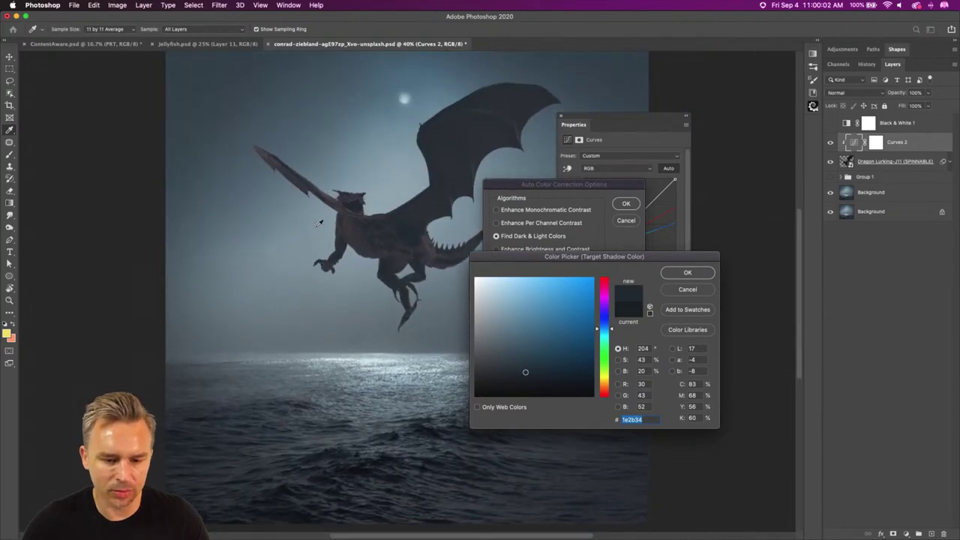
left_click(332, 455)
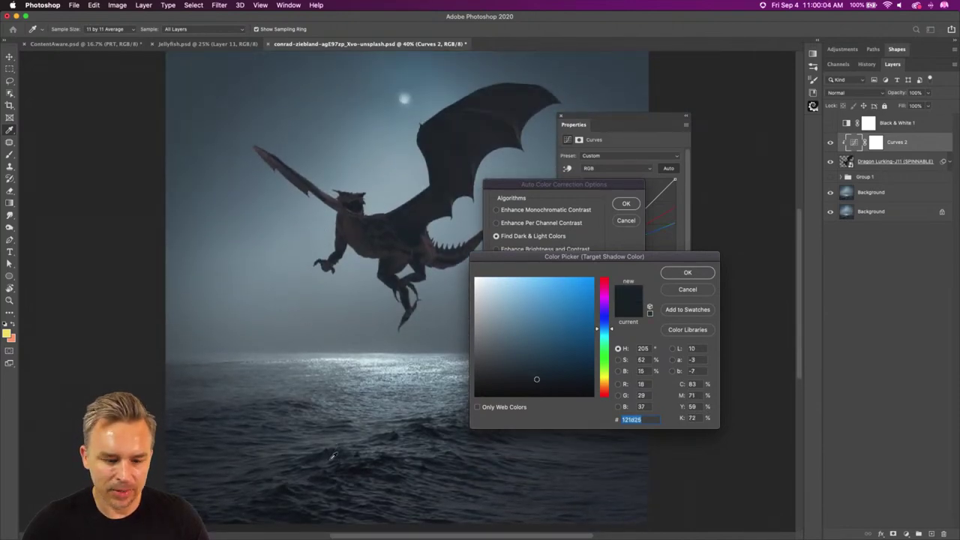
left_click(332, 452)
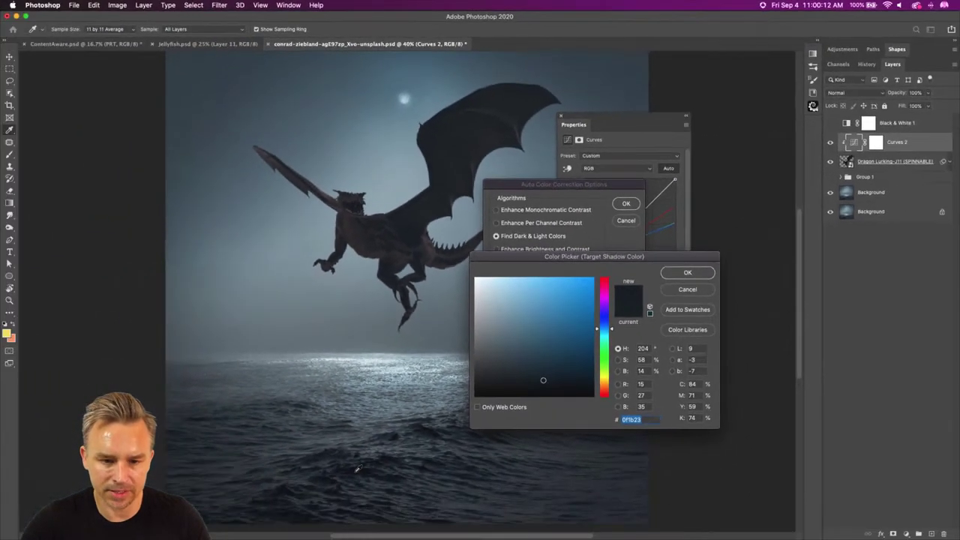
left_click(674, 276)
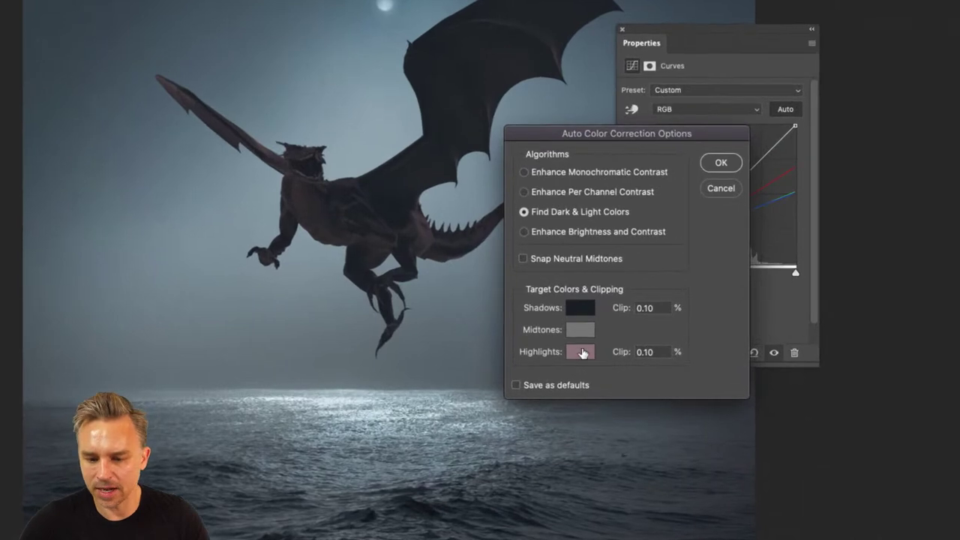
- Set a pale blue highlight target (RGB 203, 219, 226) from the moonlit sea and accept
left_click(532, 328)
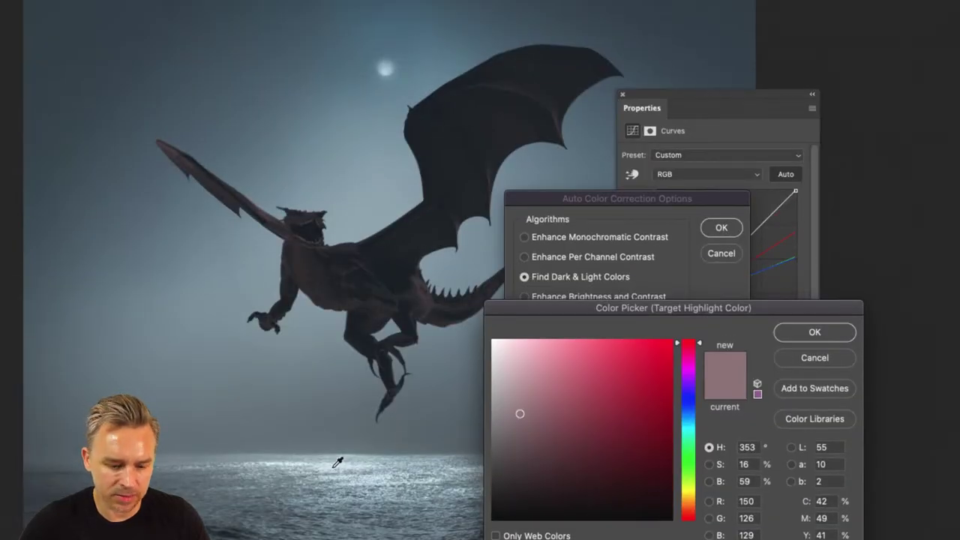
left_click(336, 396)
left_click(335, 467)
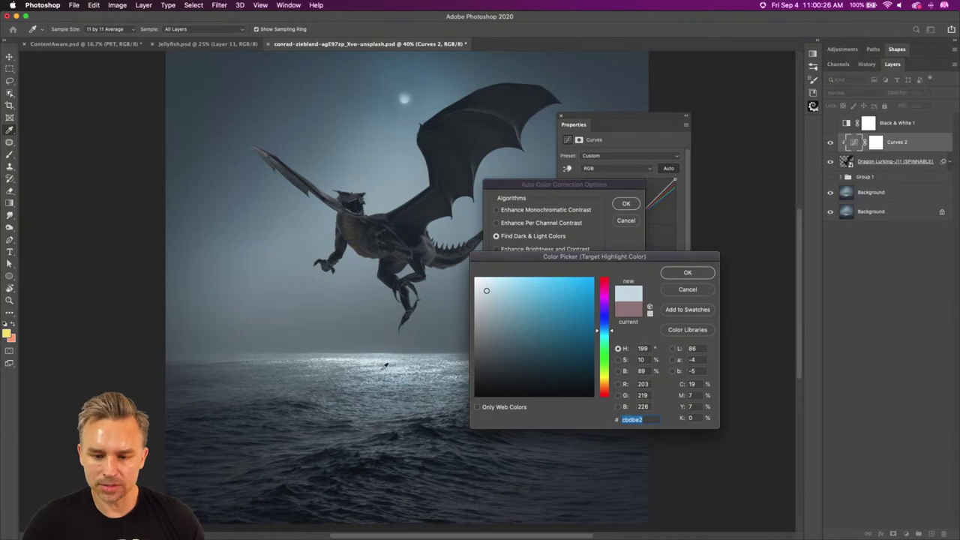
left_click(682, 273)
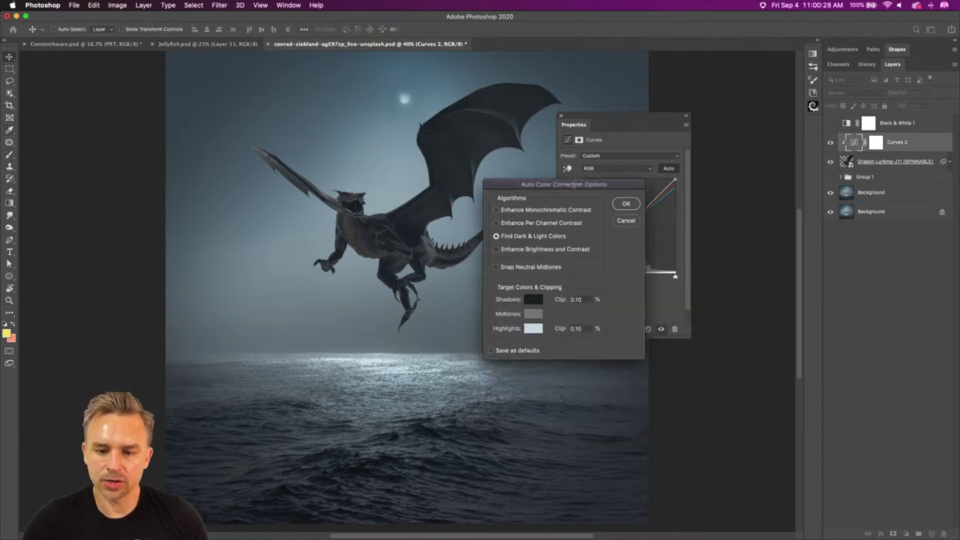
left_click_drag(574, 184, 715, 189)
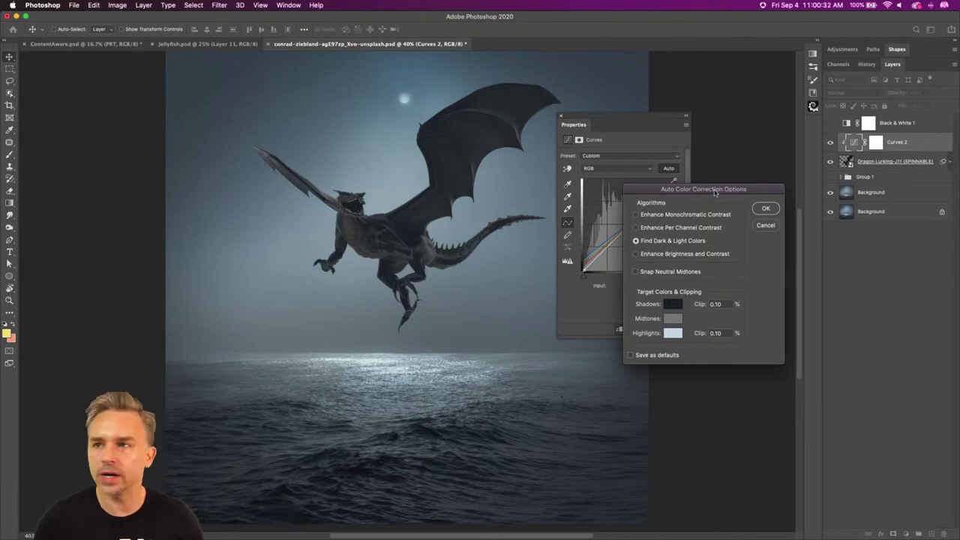
left_click(763, 207)
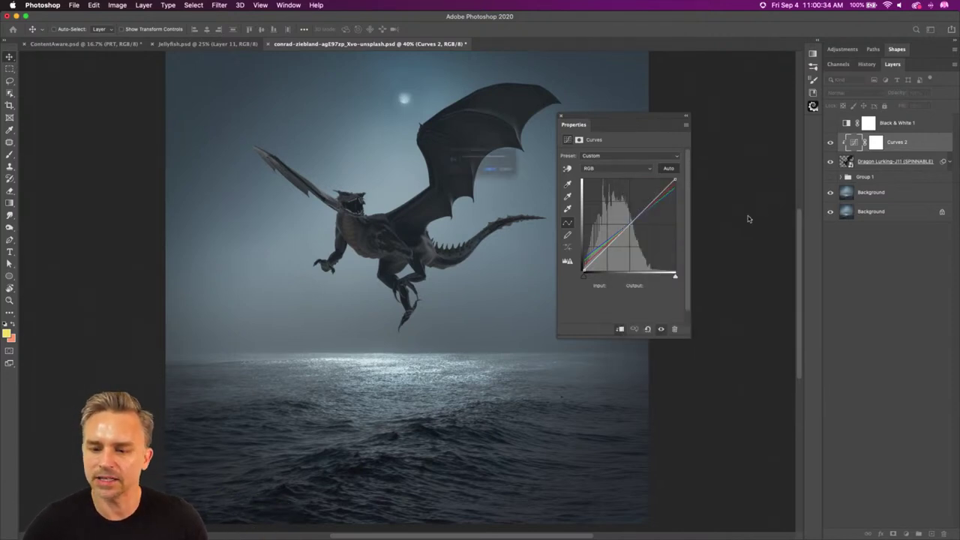
- Decline saving defaults, add an RGB curve point, and compare the dragon with Curves 2 on and off
left_click(504, 184)
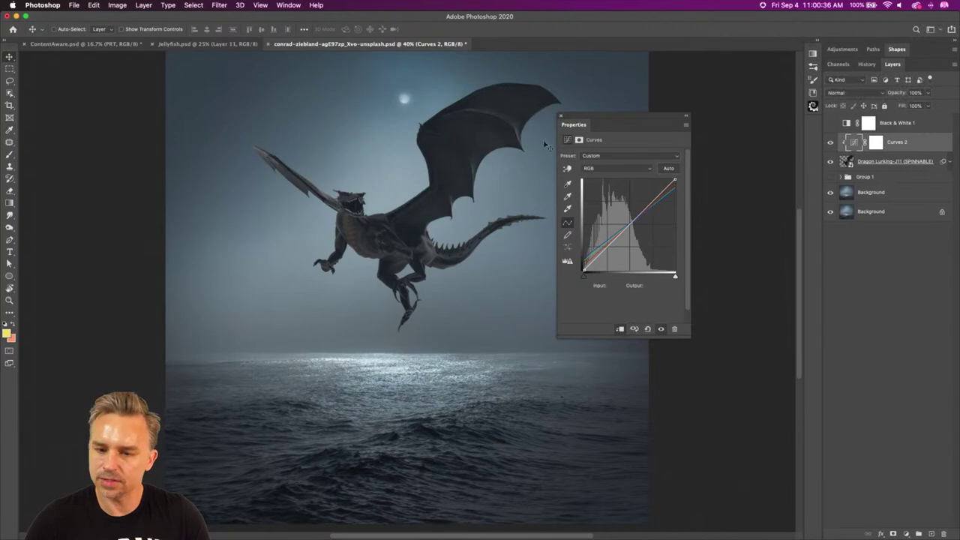
left_click_drag(631, 130, 649, 125)
left_click(659, 208)
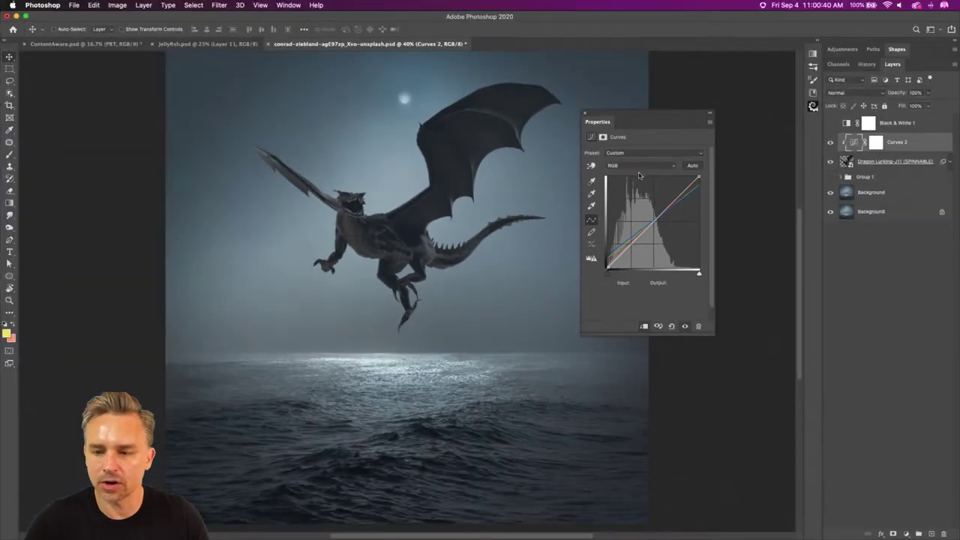
left_click(831, 142)
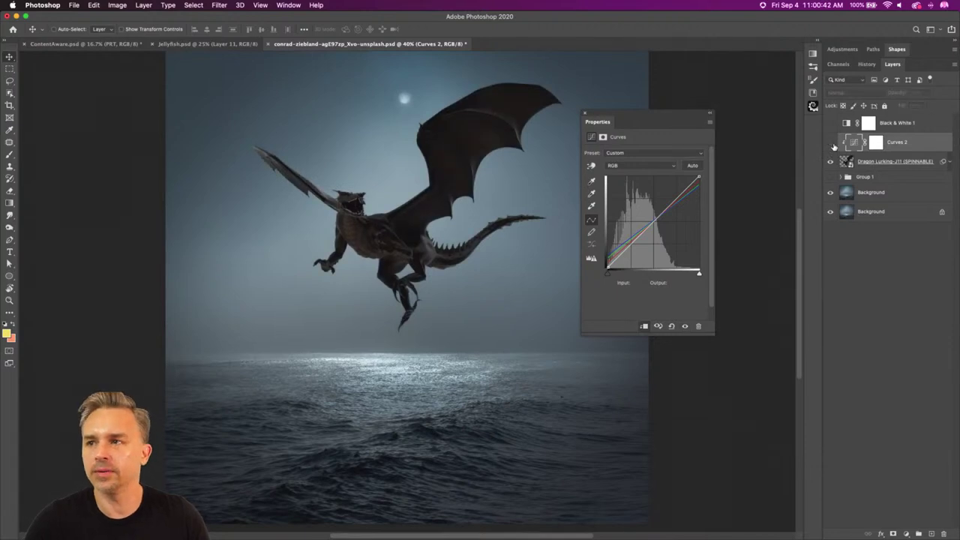
left_click(831, 143)
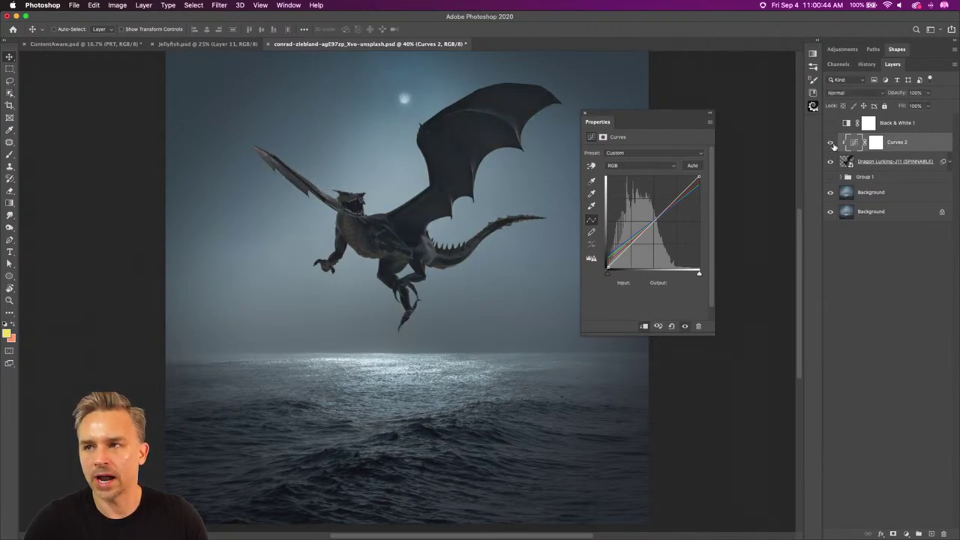
left_click(830, 142)
left_click(830, 143)
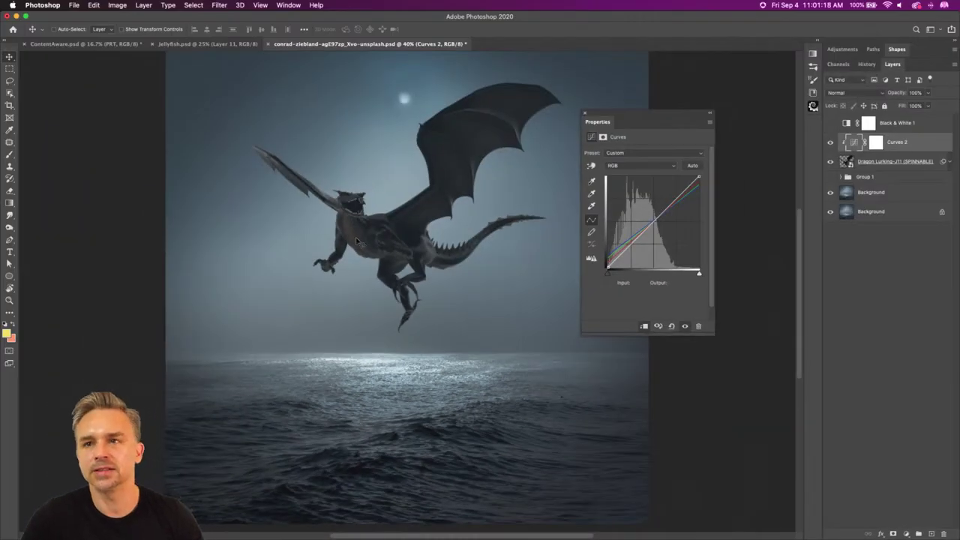
- Dock the curve properties with the side panels, collapse them, and recheck Curves 2
left_click_drag(593, 123, 875, 50)
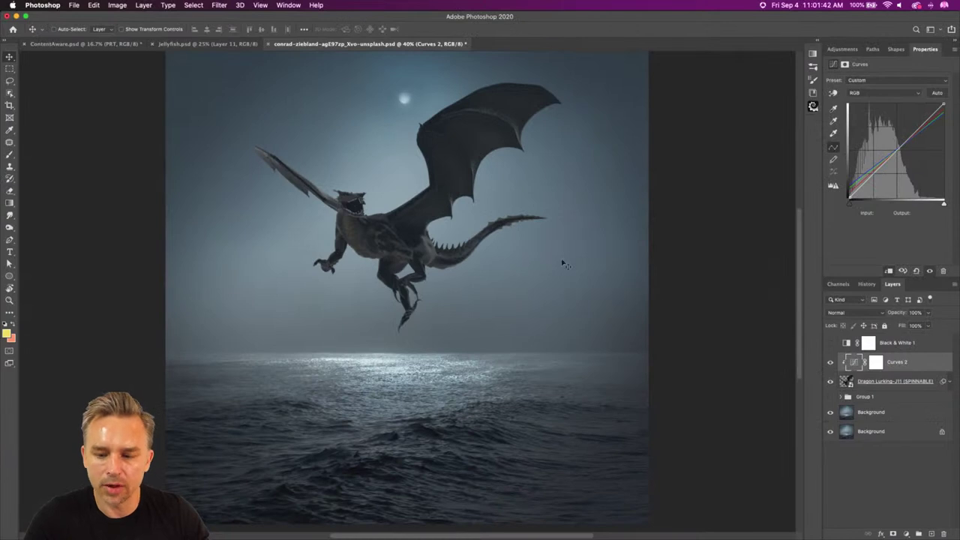
double_click(949, 50)
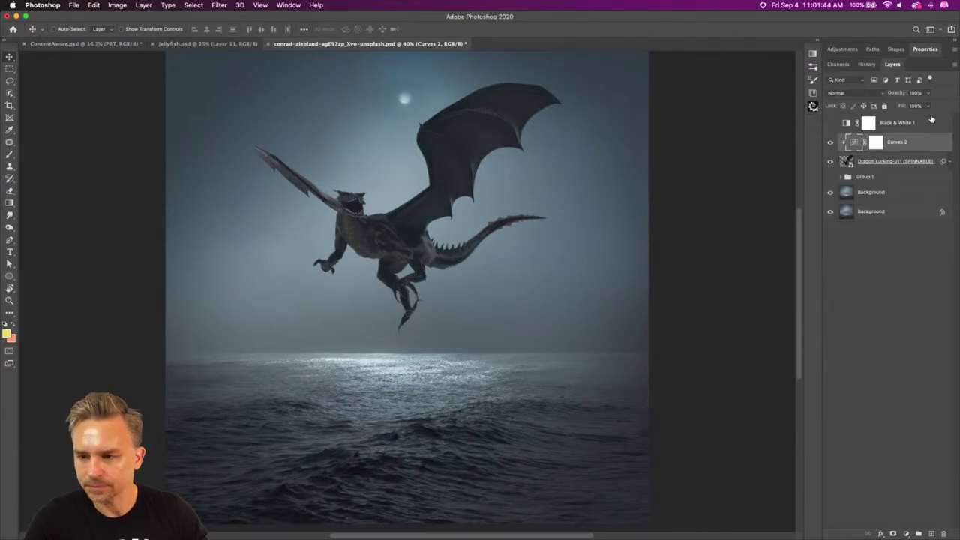
left_click(830, 142)
left_click(831, 144)
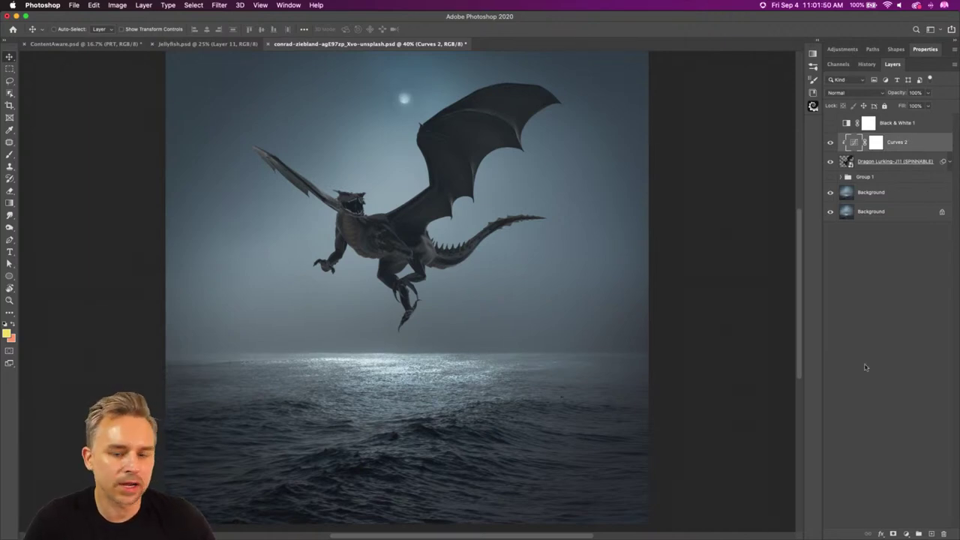
left_click(906, 533)
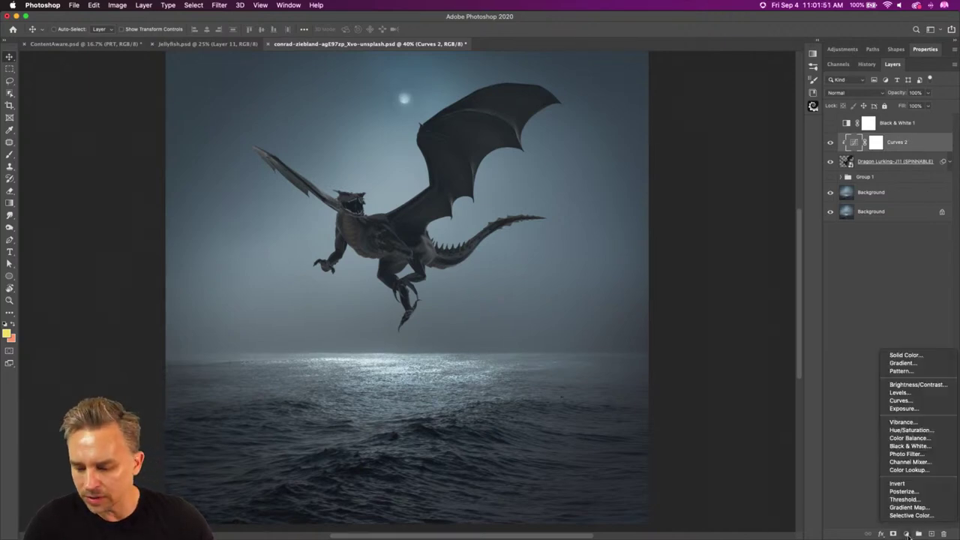
- Add a Levels adjustment clipped to the dragon with white input 127, inverting its mask to black
left_click(900, 393)
left_click(874, 372, "alt")
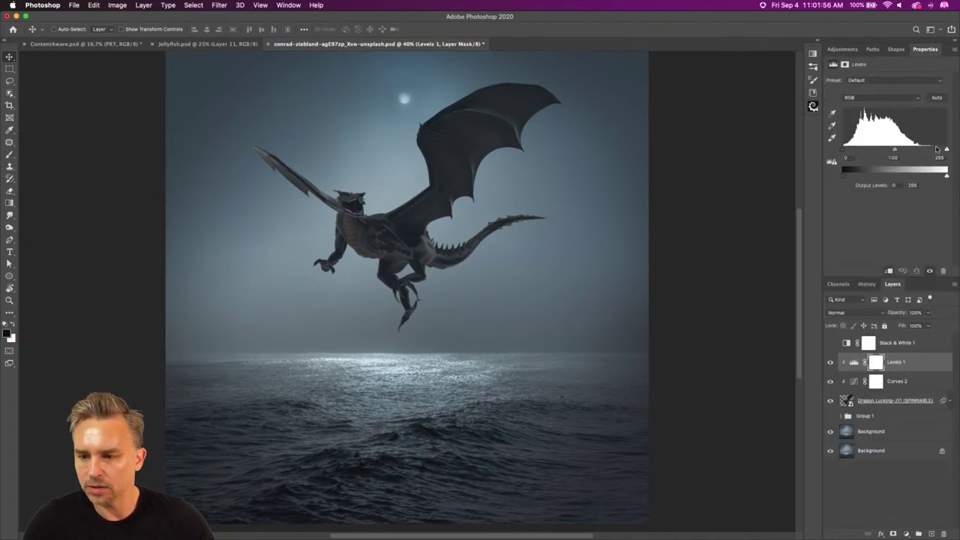
left_click_drag(947, 150, 886, 154)
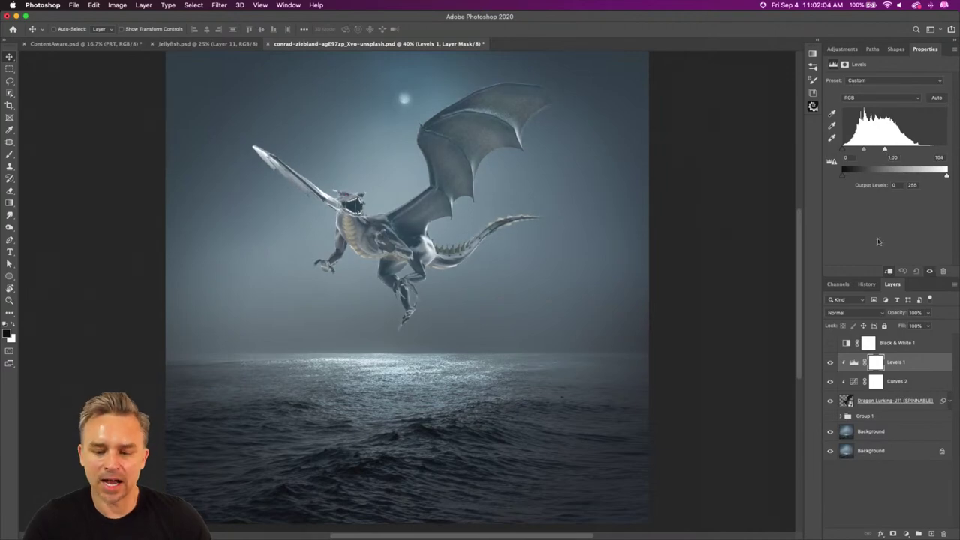
left_click(875, 364)
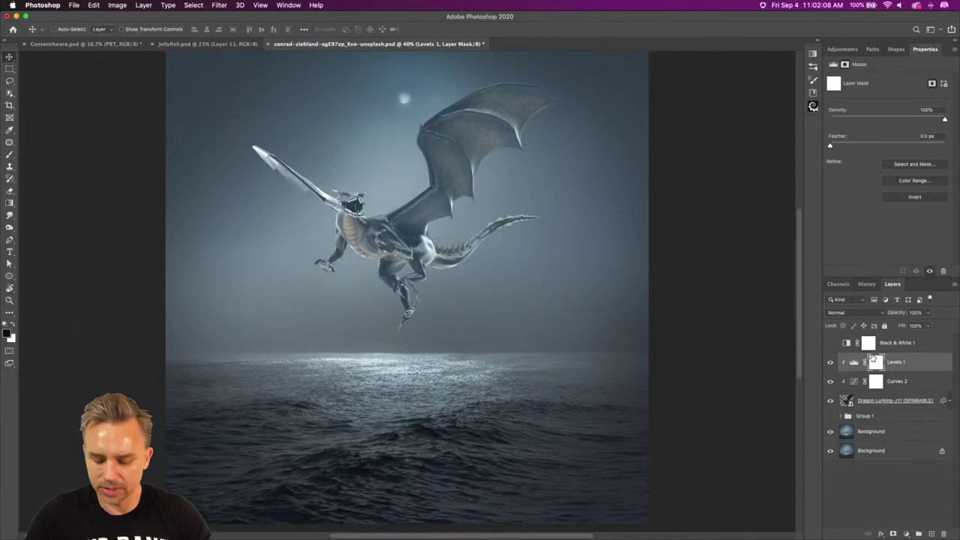
key("super+i")
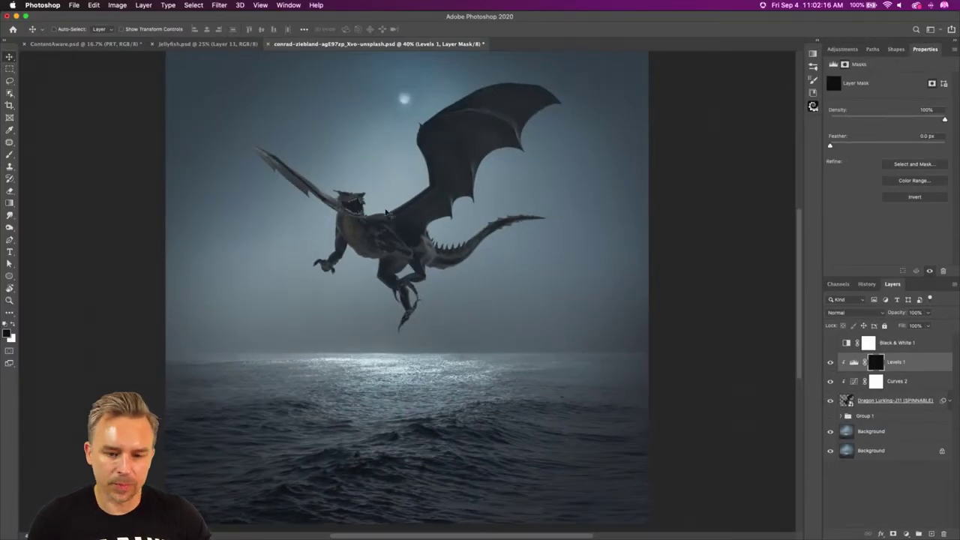
- Set up a white 100 px brush at 36% flow on the Levels 1 mask, undoing a trial belly stroke
left_click(13, 324)
key("b")
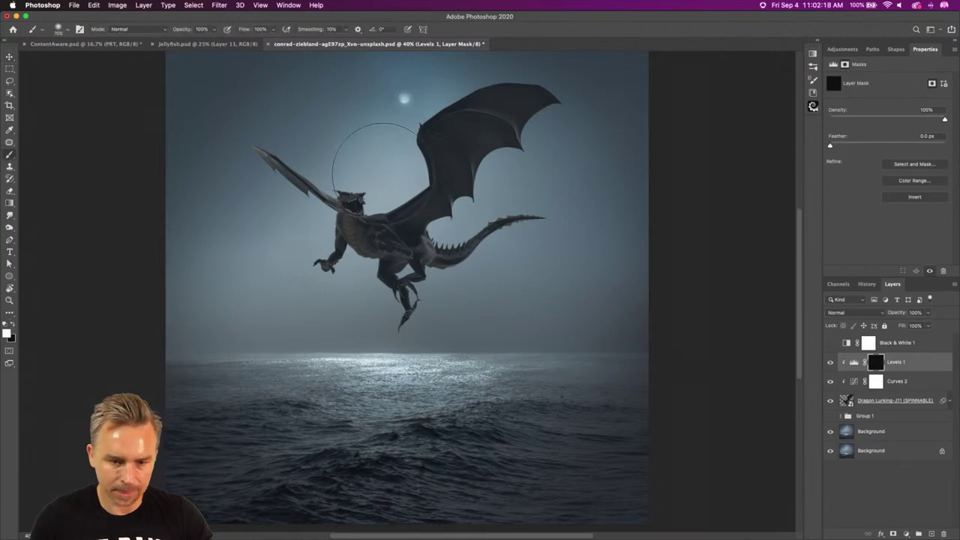
key("bracketleft")
key("bracketleft")
key("bracketleft")
key("bracketleft")
key("bracketleft")
key("bracketleft")
key("bracketleft")
key("bracketleft")
key("bracketleft")
mouse_move(386, 214)
left_mouse_down()
mouse_move(422, 283)
mouse_move(384, 216)
mouse_move(345, 199)
left_mouse_up()
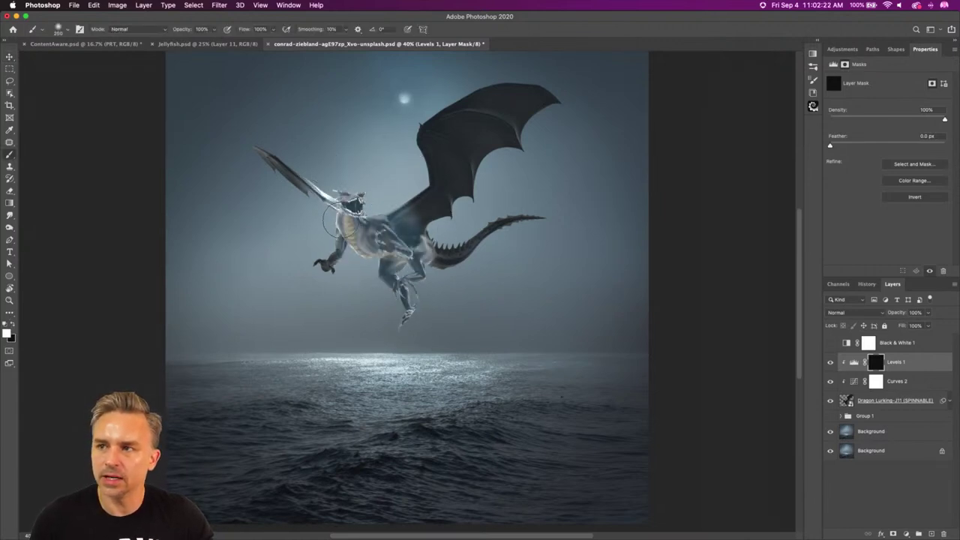
key("super+z")
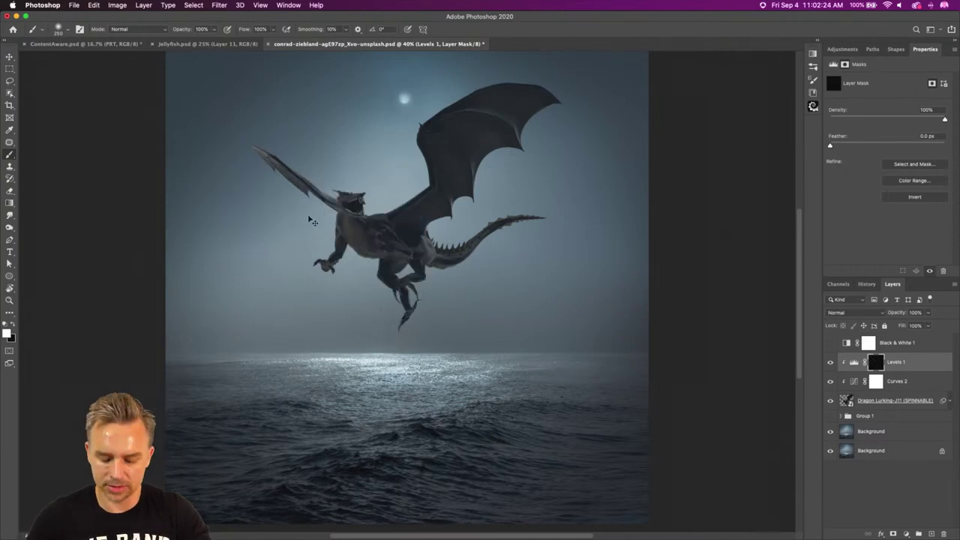
key("super+equal")
key("super+equal")
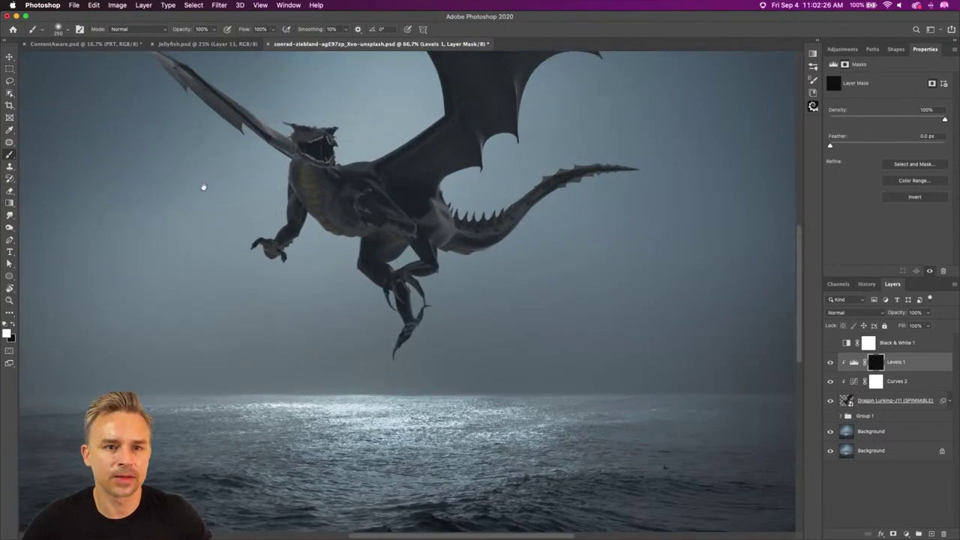
scroll(199, 178, "up", 5)
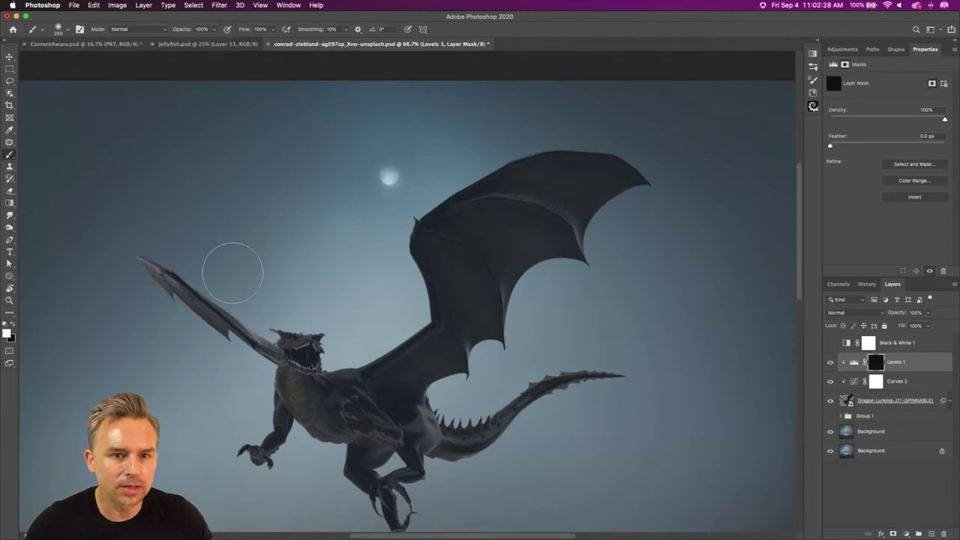
key("bracketleft")
key("bracketleft")
key("bracketleft")
key("bracketleft")
key("bracketleft")
key("bracketleft")
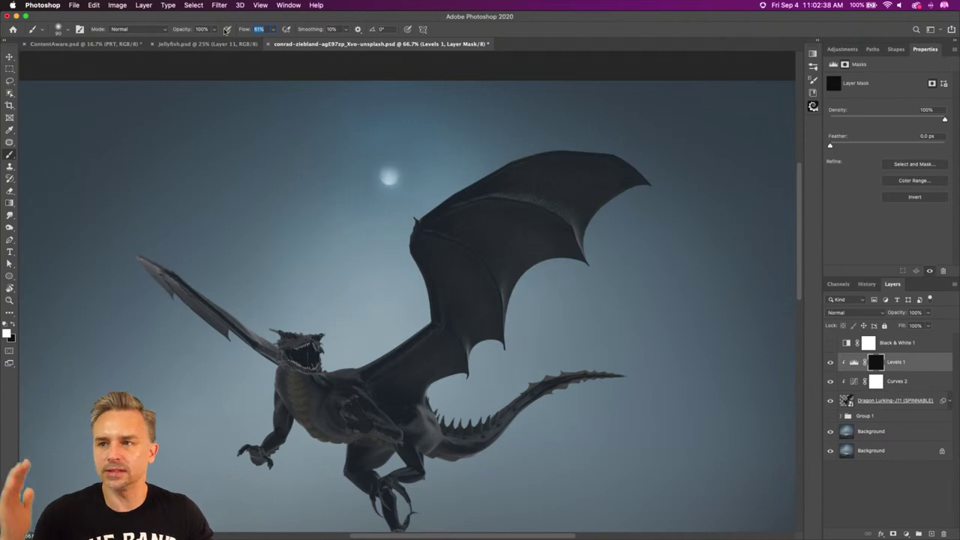
key("Return")
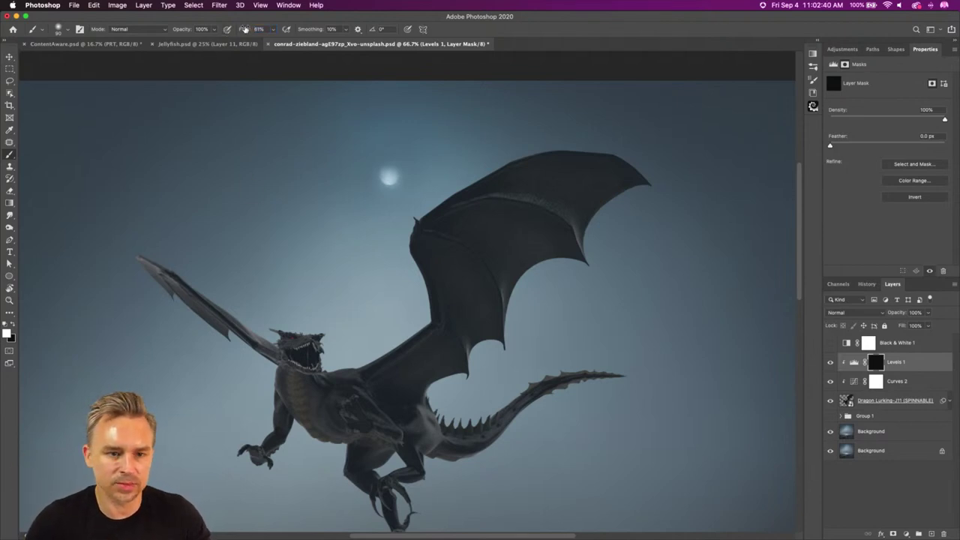
key("Return")
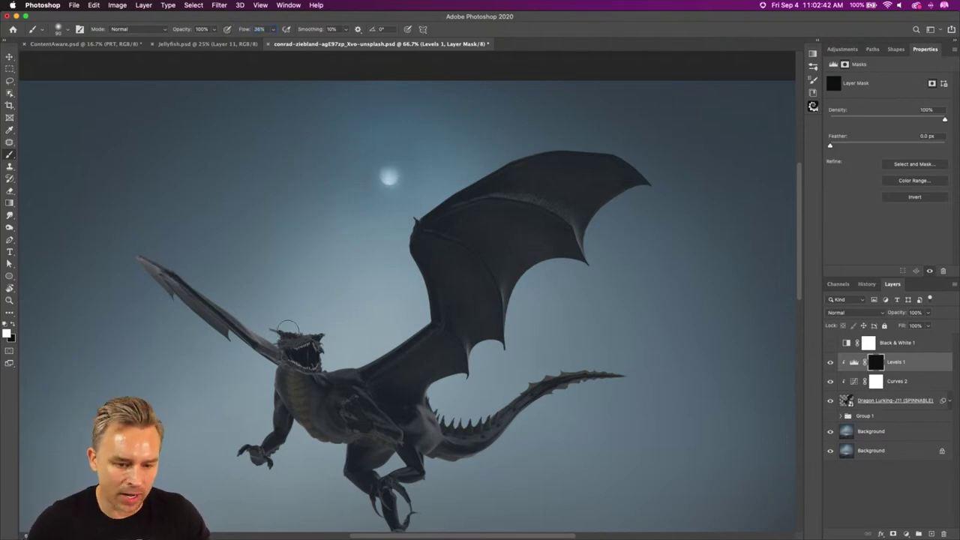
- Softly brighten the dragon's head, horns and neck at 200% zoom, lowering flow to 16%
left_click_drag(276, 329, 321, 339)
left_click_drag(348, 376, 372, 344)
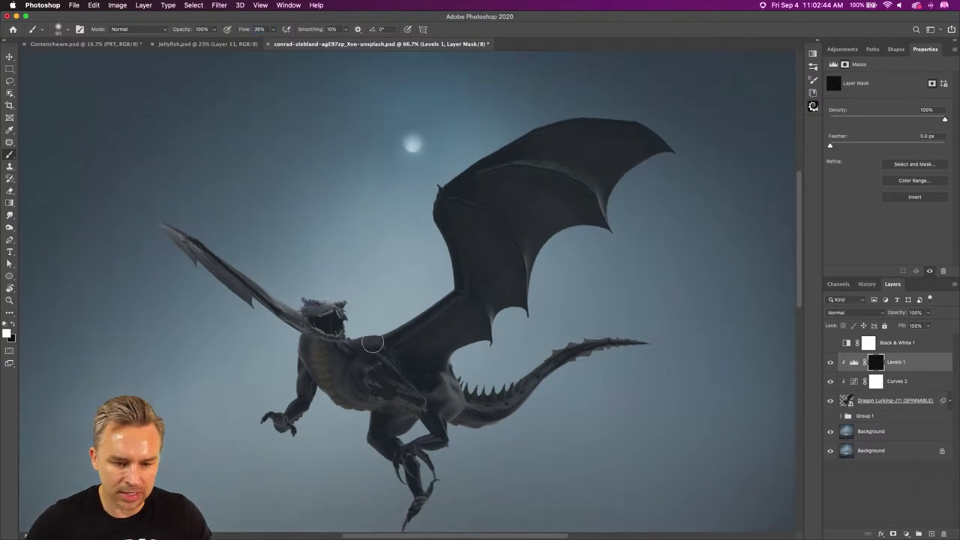
key("super+equal")
key("super+equal")
scroll(362, 328, "left", 5)
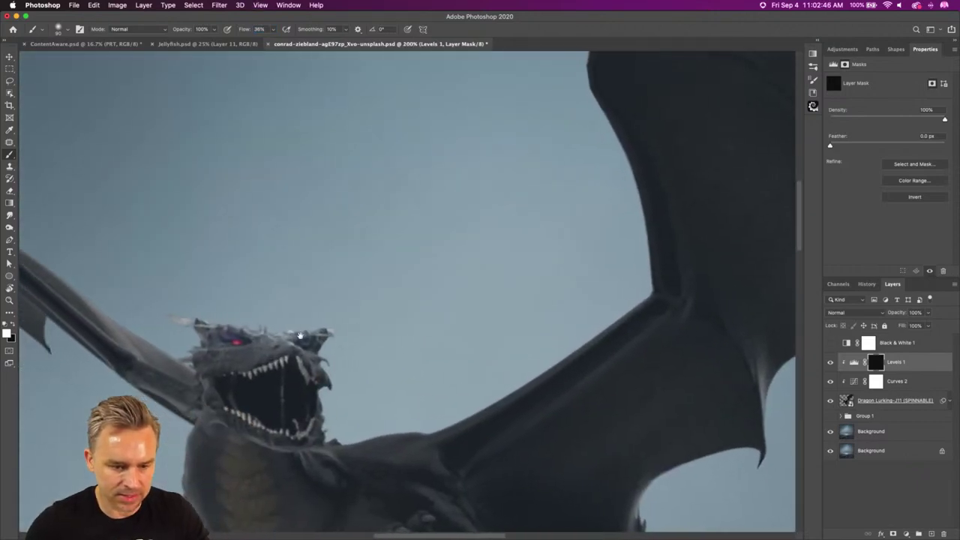
mouse_move(221, 318)
left_mouse_down()
mouse_move(320, 329)
mouse_move(321, 342)
mouse_move(299, 327)
mouse_move(345, 327)
left_mouse_up()
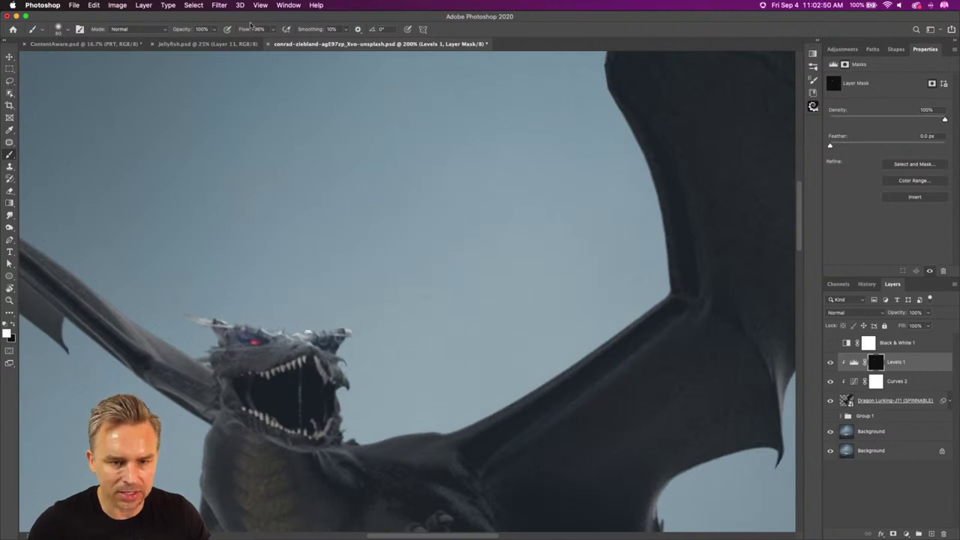
type("16")
key("Return")
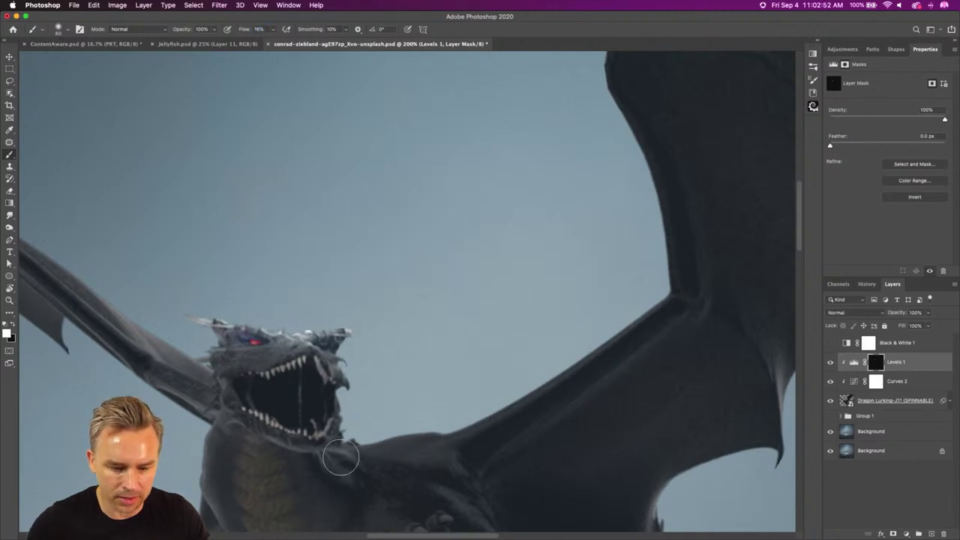
left_click_drag(347, 444, 495, 406)
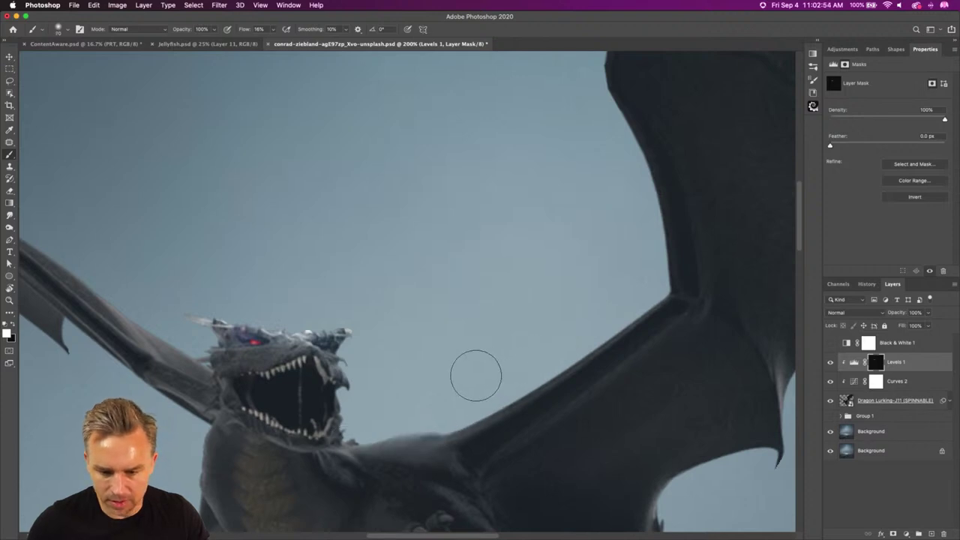
- At 3% flow, brighten the upper edge of the raised left wing, then zoom out
left_click_drag(240, 29, 241, 30)
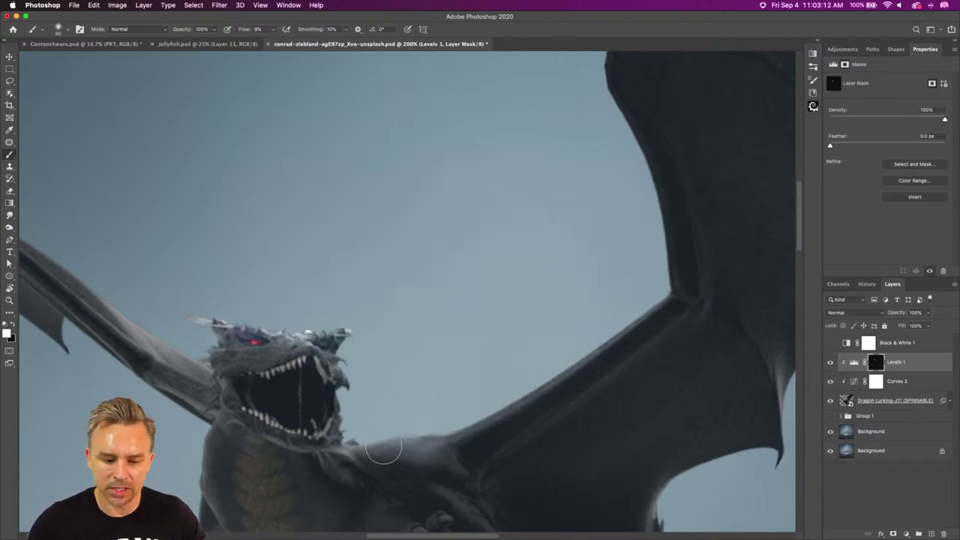
left_click_drag(172, 253, 414, 324)
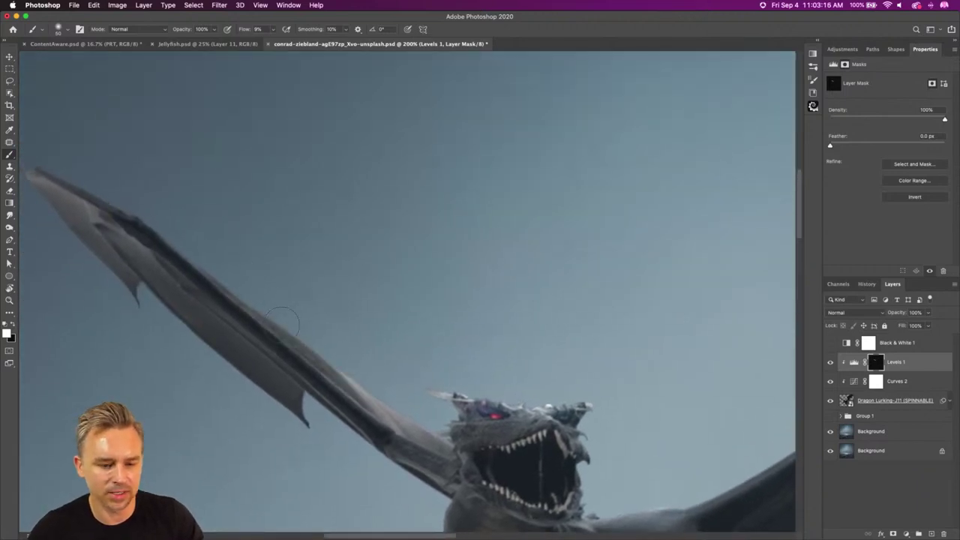
mouse_move(107, 213)
left_mouse_down()
mouse_move(258, 315)
mouse_move(37, 159)
mouse_move(129, 236)
mouse_move(305, 354)
mouse_move(180, 254)
mouse_move(400, 438)
mouse_move(321, 390)
mouse_move(424, 433)
mouse_move(315, 294)
mouse_move(294, 286)
left_mouse_up()
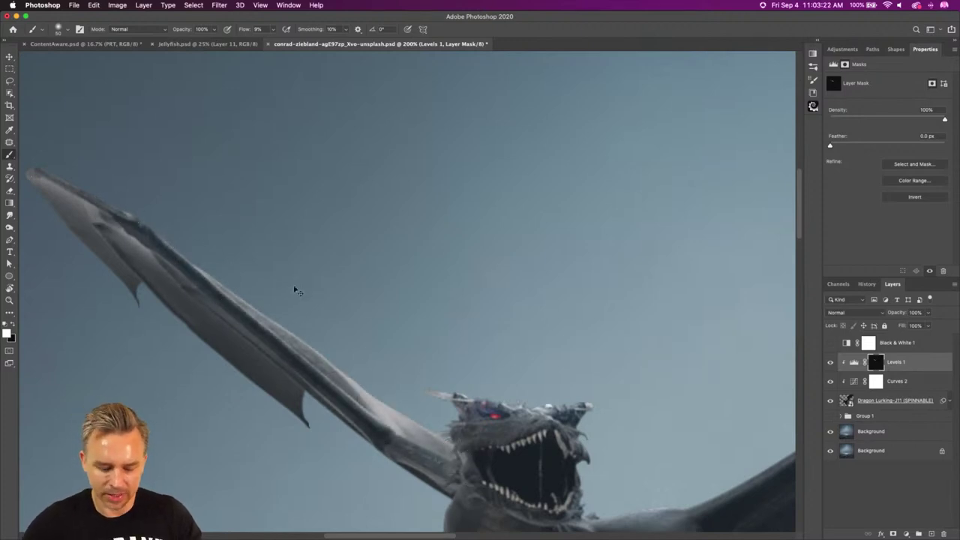
key("super+minus")
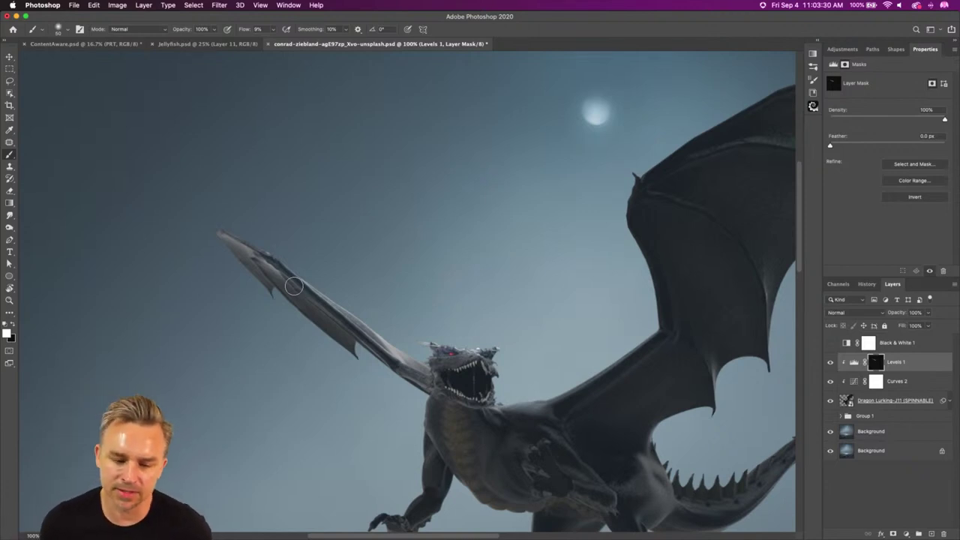
- Paint white on the Levels 1 mask along the tail and its spikes toward the tip
scroll(297, 282, "right", 6)
scroll(297, 282, "down", 3)
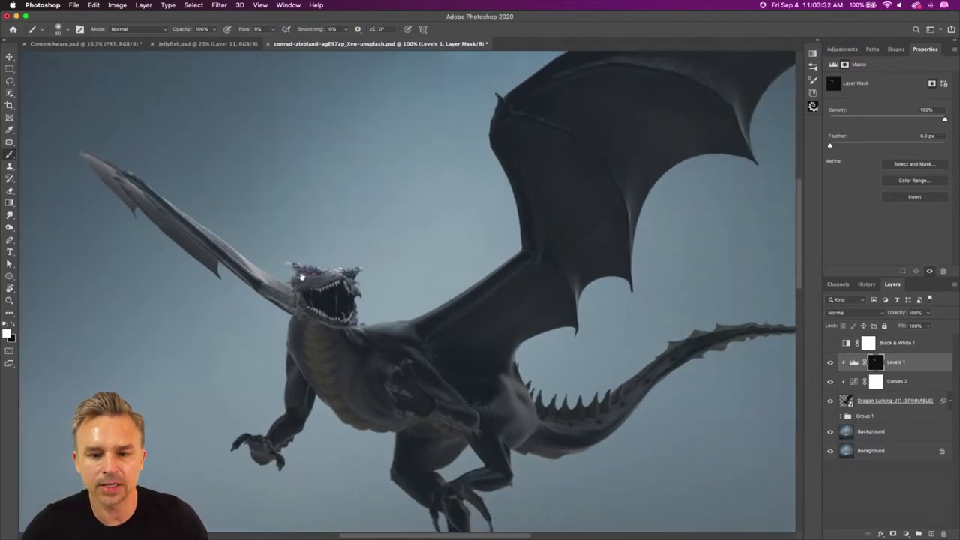
scroll(436, 380, "right", 3)
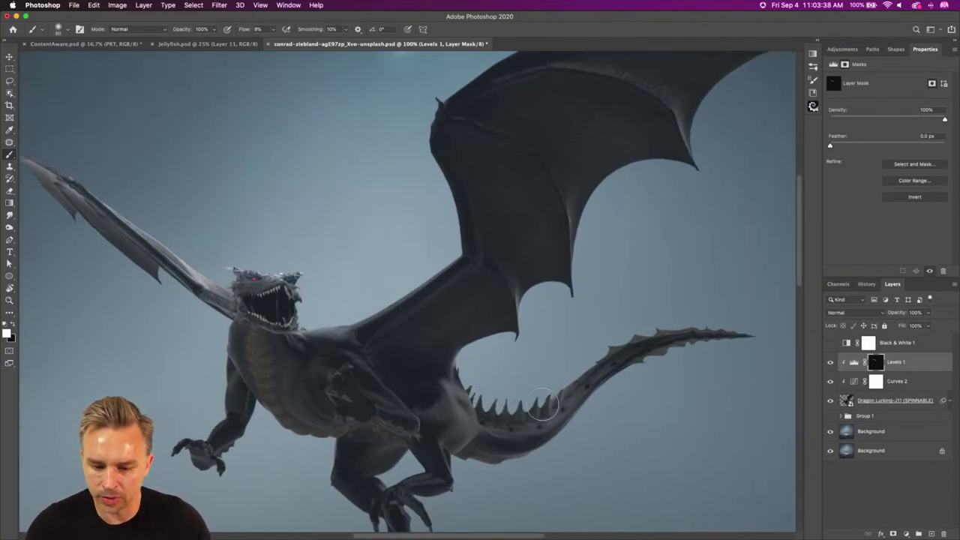
left_click_drag(528, 409, 655, 324)
mouse_move(564, 363)
left_mouse_down()
mouse_move(664, 328)
mouse_move(707, 325)
mouse_move(582, 357)
left_mouse_up()
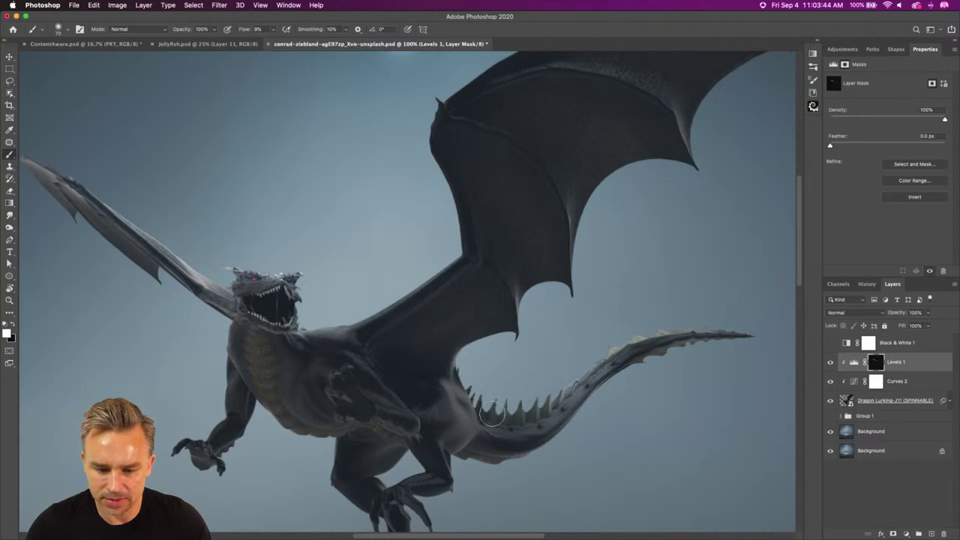
mouse_move(535, 415)
left_mouse_down()
mouse_move(481, 404)
mouse_move(584, 383)
mouse_move(497, 398)
mouse_move(591, 370)
mouse_move(620, 342)
mouse_move(568, 385)
mouse_move(633, 336)
mouse_move(719, 318)
mouse_move(622, 356)
mouse_move(561, 404)
mouse_move(641, 345)
left_mouse_up()
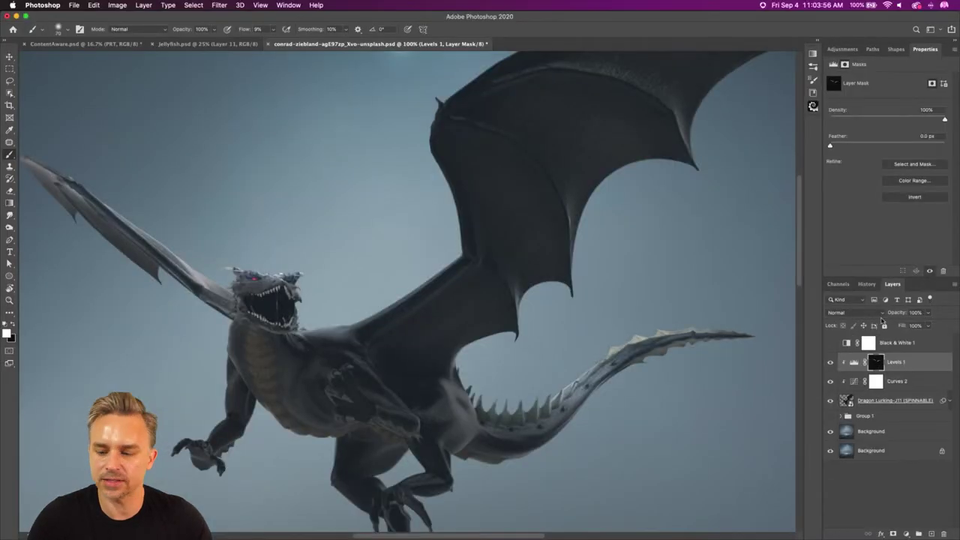
left_click(956, 285)
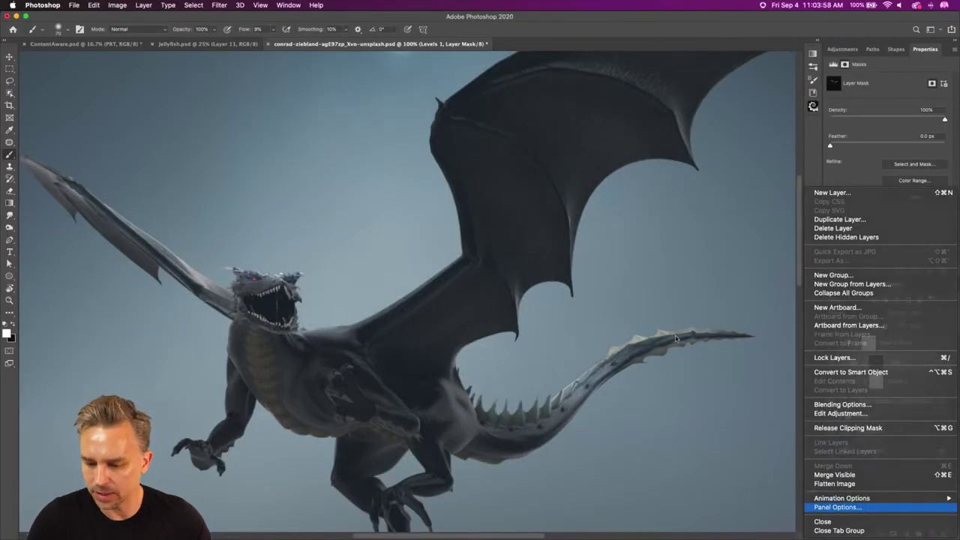
- Enlarge the layer thumbnails, widen the dock, brighten the tail spikes more, and collapse Properties
left_click(837, 507)
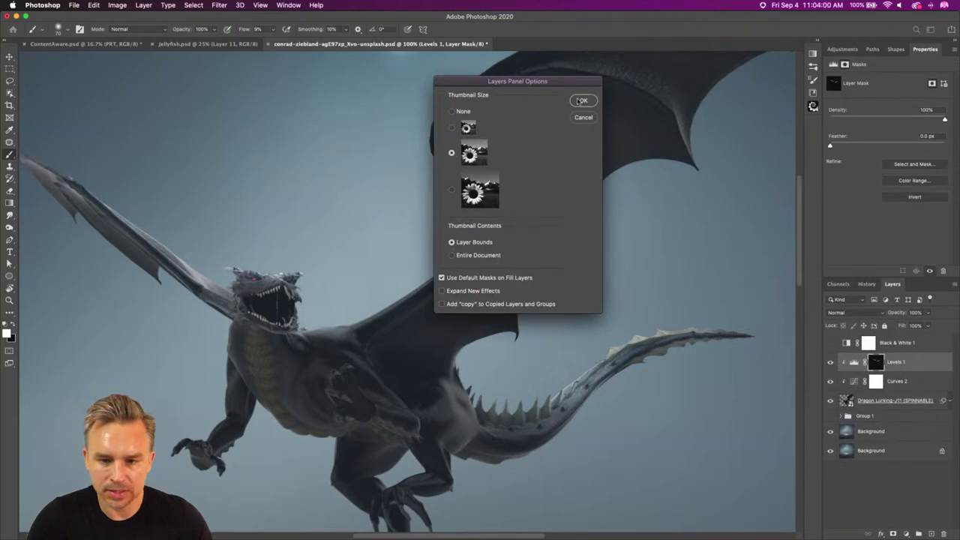
left_click(582, 101)
left_click_drag(820, 160, 804, 160)
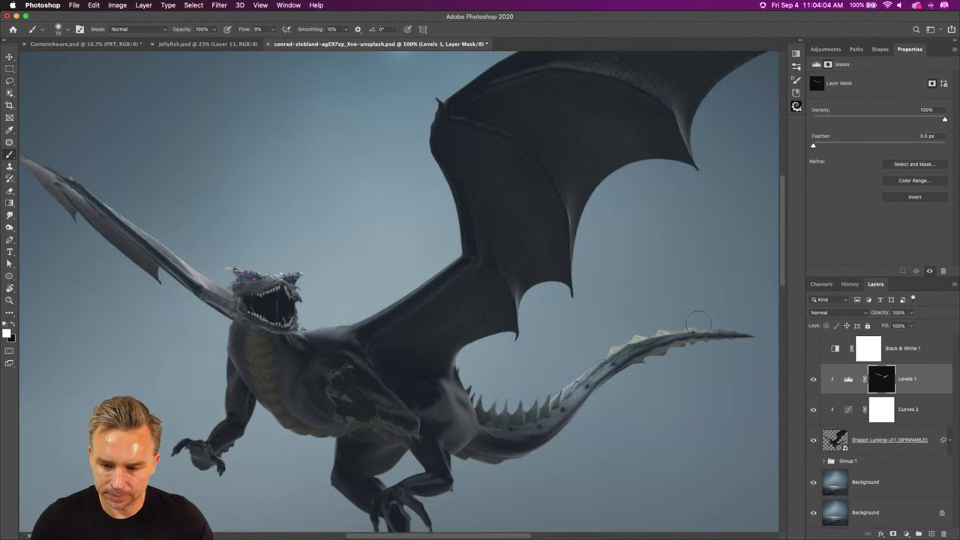
left_click_drag(649, 330, 582, 351)
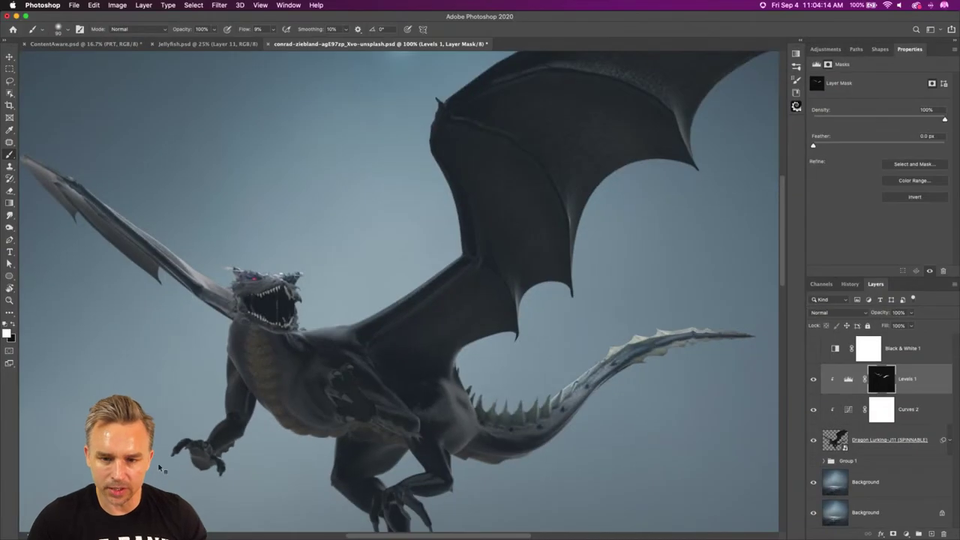
double_click(939, 50)
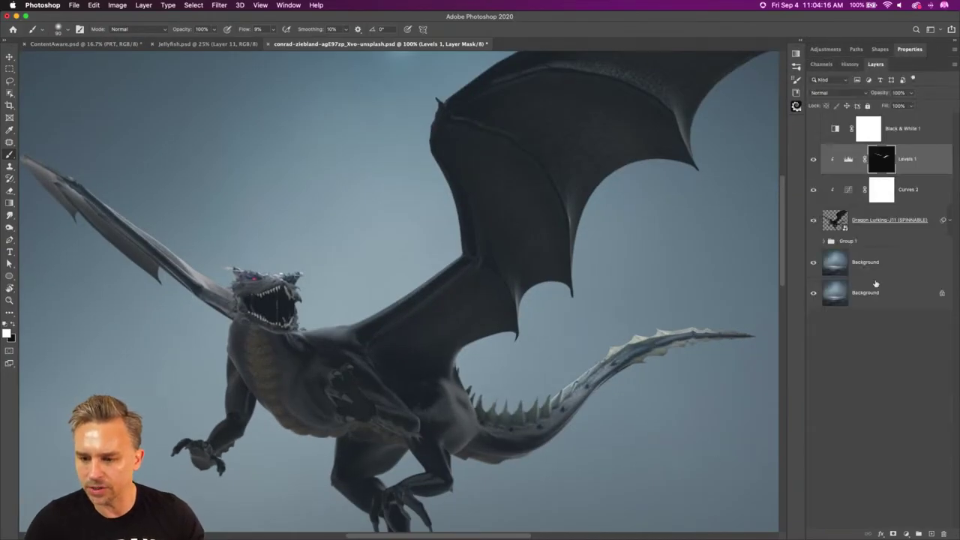
- On a new layer, lasso two light-beam triangles fanning down from the moon
left_click(933, 533)
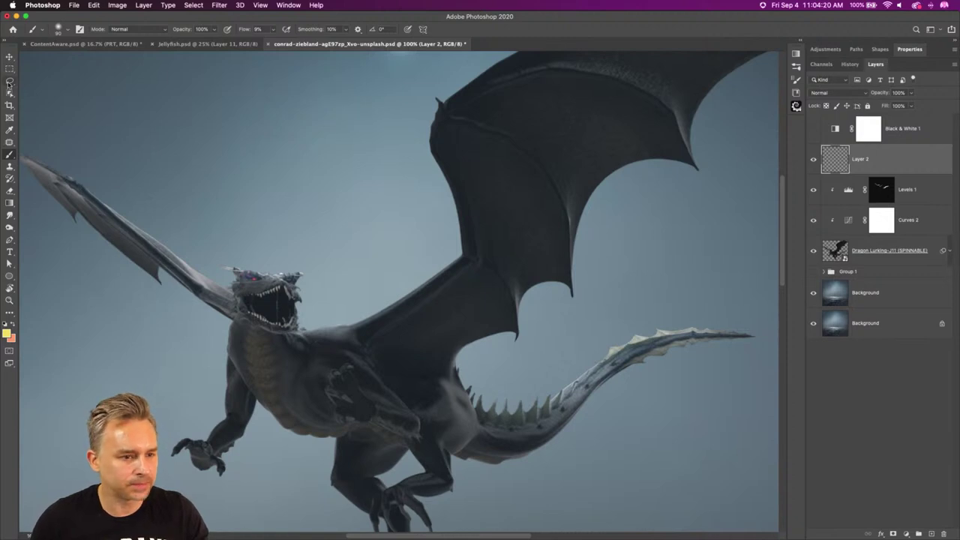
left_click(10, 80)
key("super+minus")
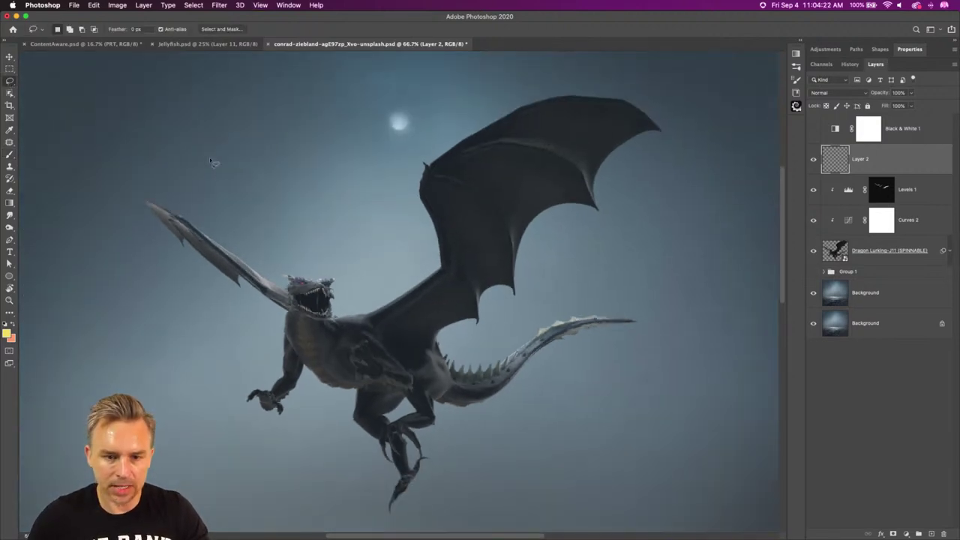
left_click(395, 128)
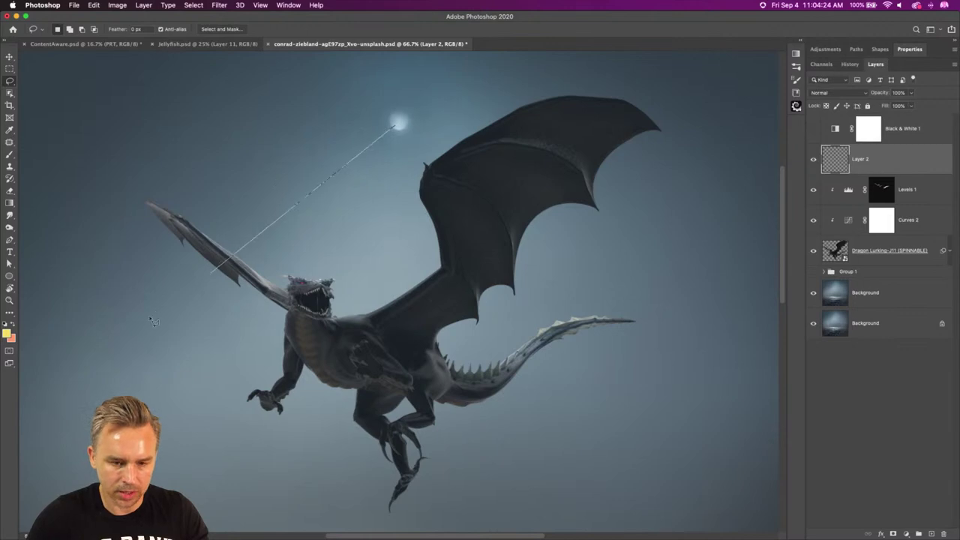
left_click(173, 486)
left_click(395, 127)
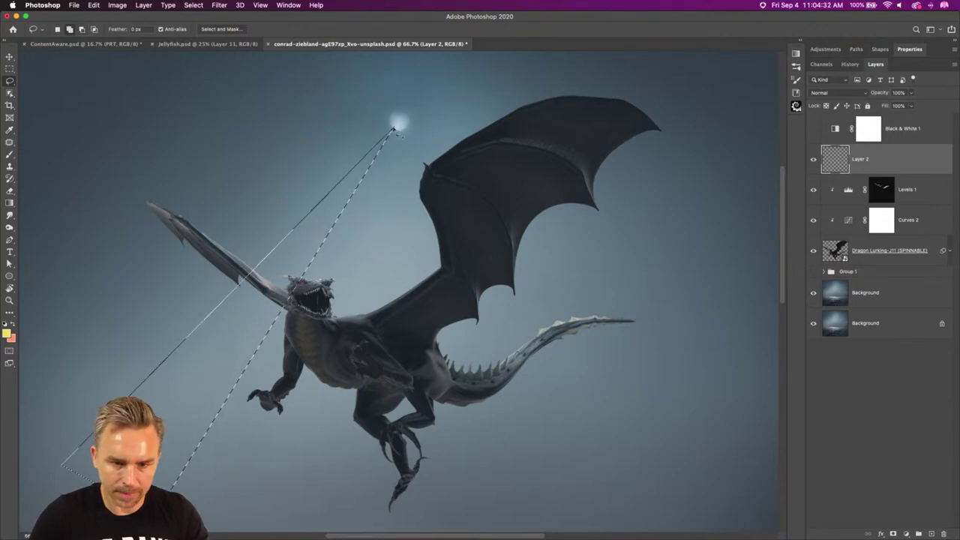
left_click(396, 129)
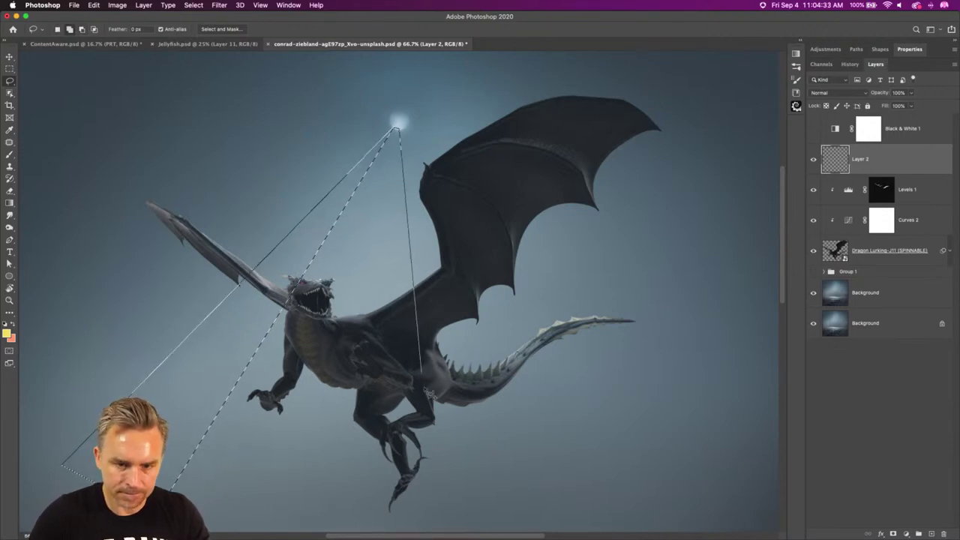
left_click(592, 525)
left_click(775, 481)
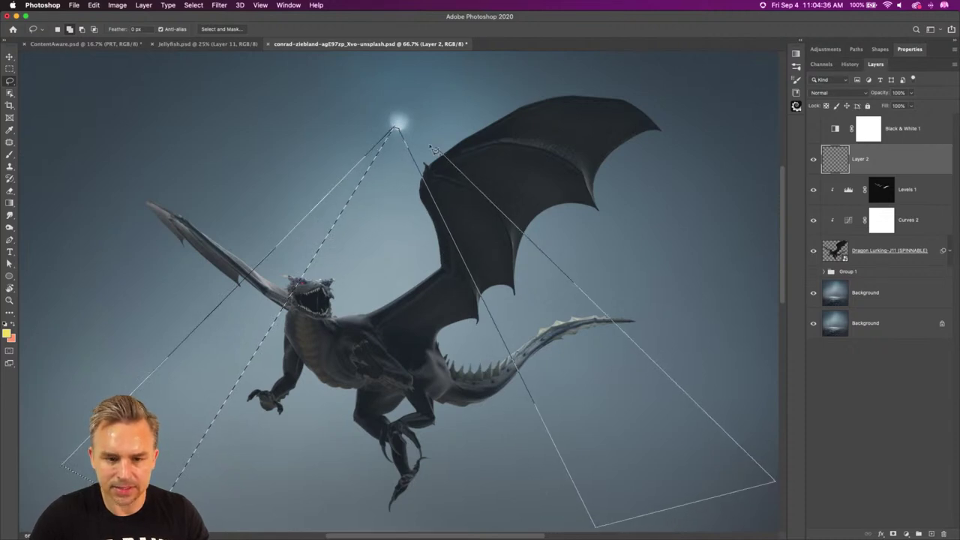
left_click(397, 129)
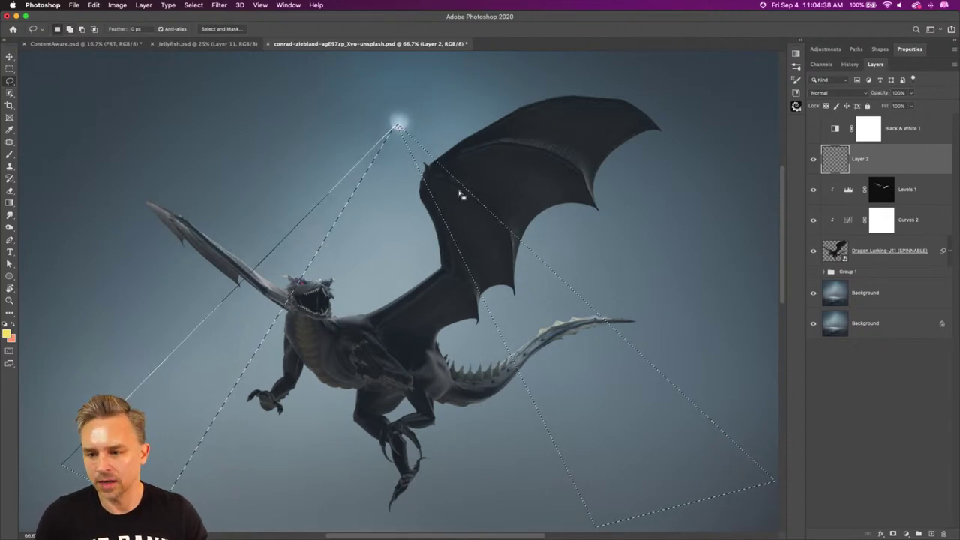
- Fill both triangles with white, deselect, and hide Layer 2
key("d")
key("x")
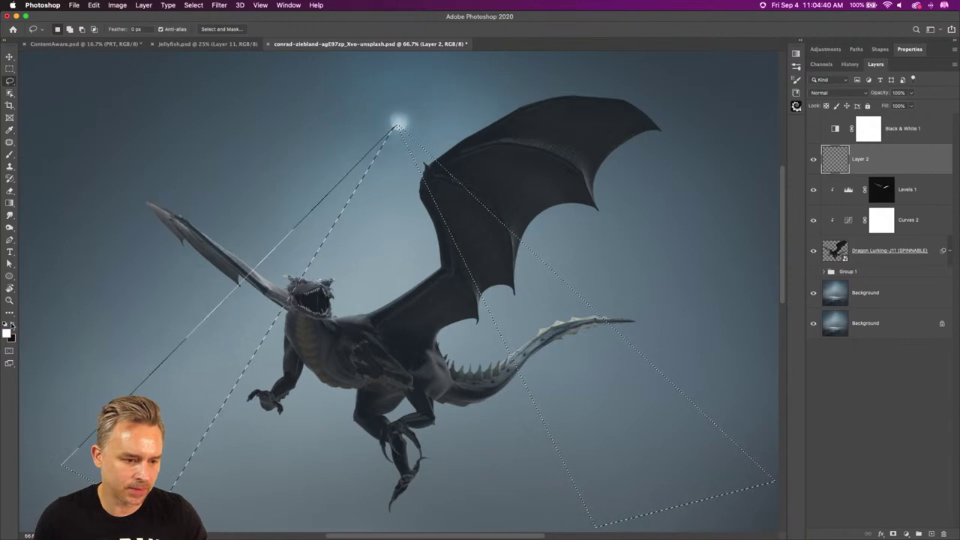
key("shift+BackSpace")
key("Return")
key("ctrl+d")
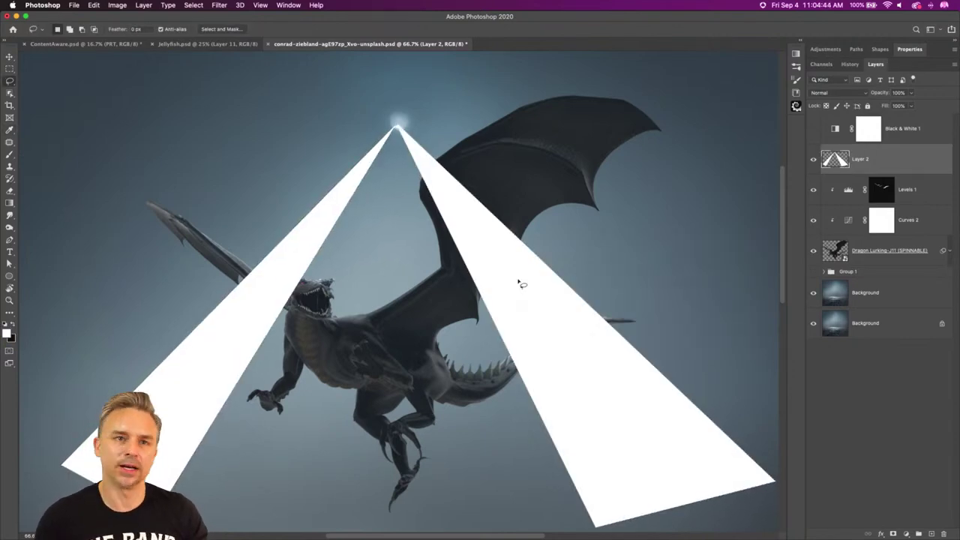
left_click(813, 159)
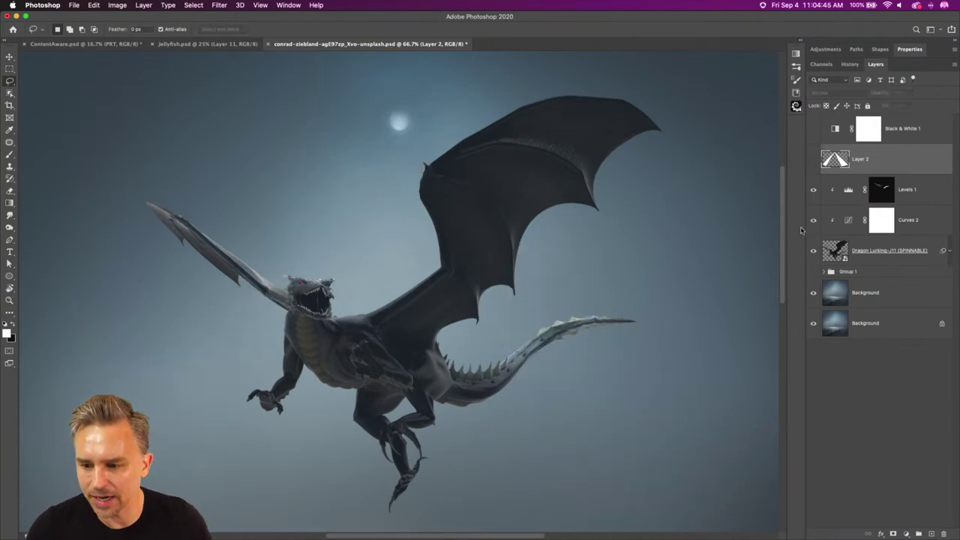
left_click(870, 187)
- Paint white on the Levels 1 mask over the claws on the dragon's chest with a small brush
key("ctrl+plus")
key("ctrl+plus")
key("ctrl+plus")
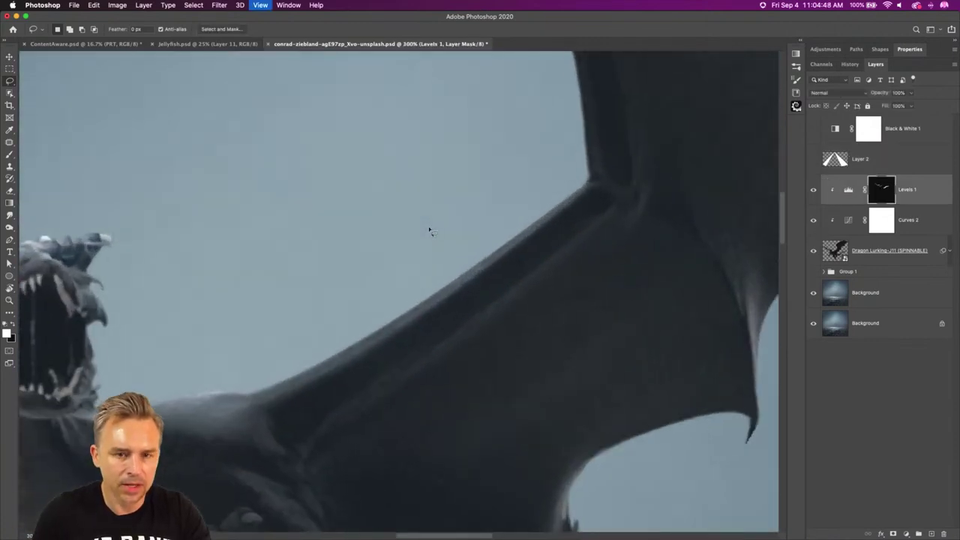
left_click_drag(186, 365, 347, 132)
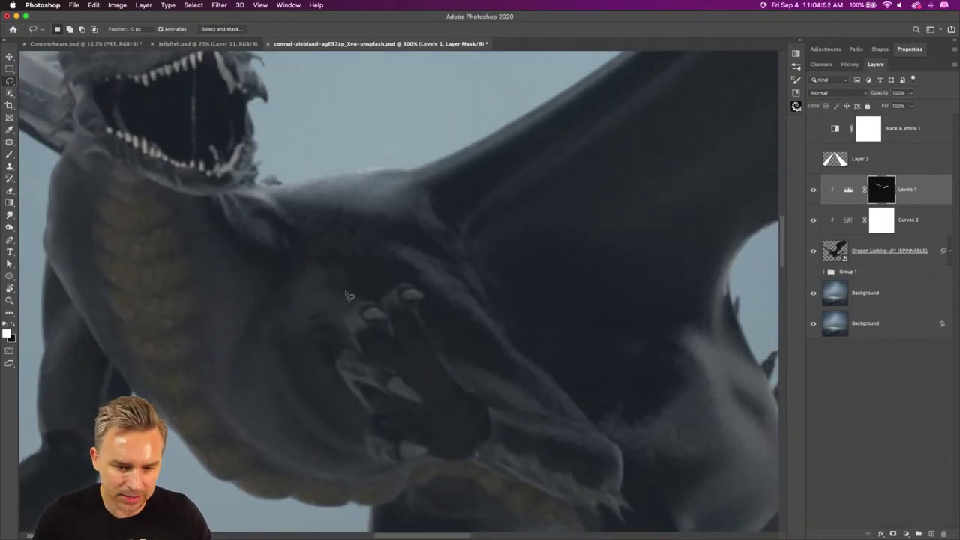
key("b")
key("bracketleft")
key("bracketleft")
key("bracketleft")
key("bracketleft")
key("bracketleft")
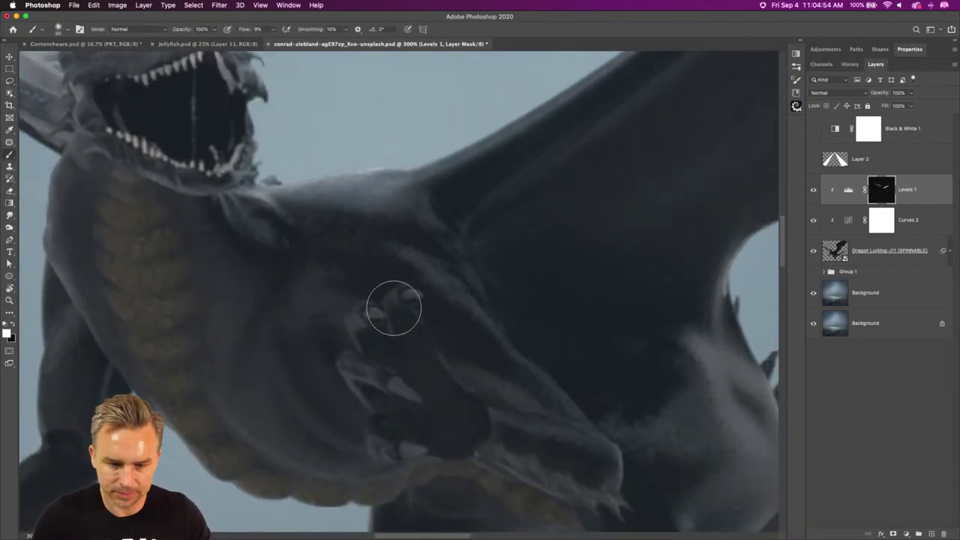
key("bracketleft")
key("bracketleft")
key("bracketleft")
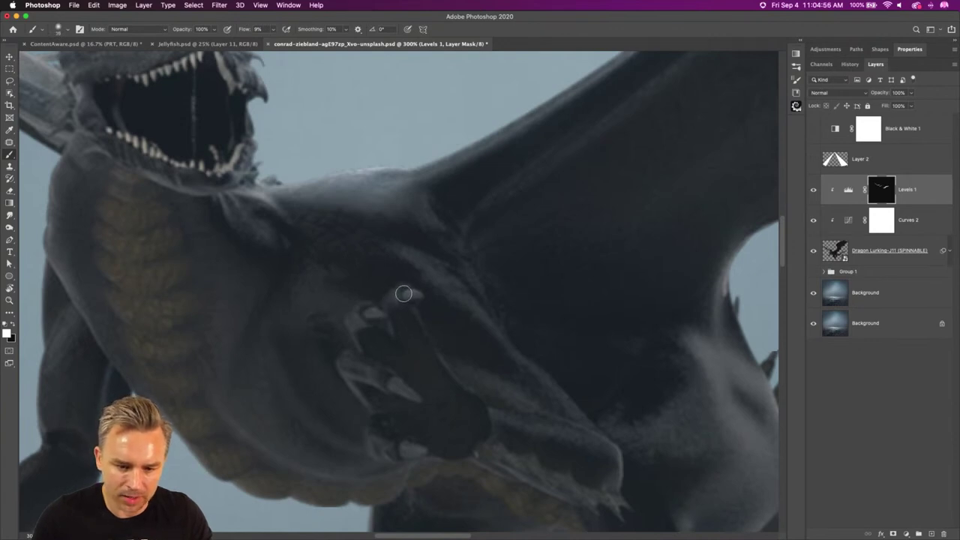
mouse_move(393, 293)
left_mouse_down()
mouse_move(409, 293)
mouse_move(357, 313)
left_mouse_up()
key("bracketright")
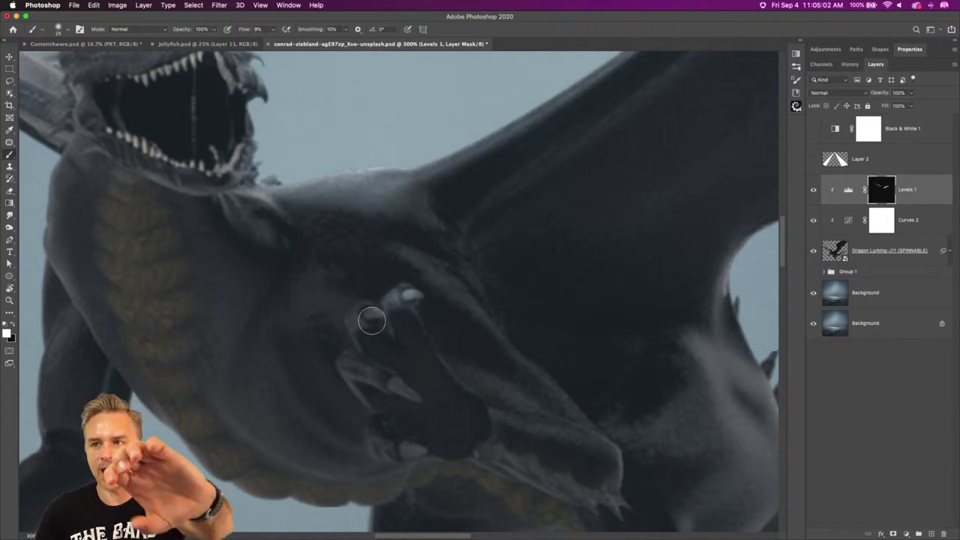
left_click_drag(372, 321, 371, 315)
key("bracketleft")
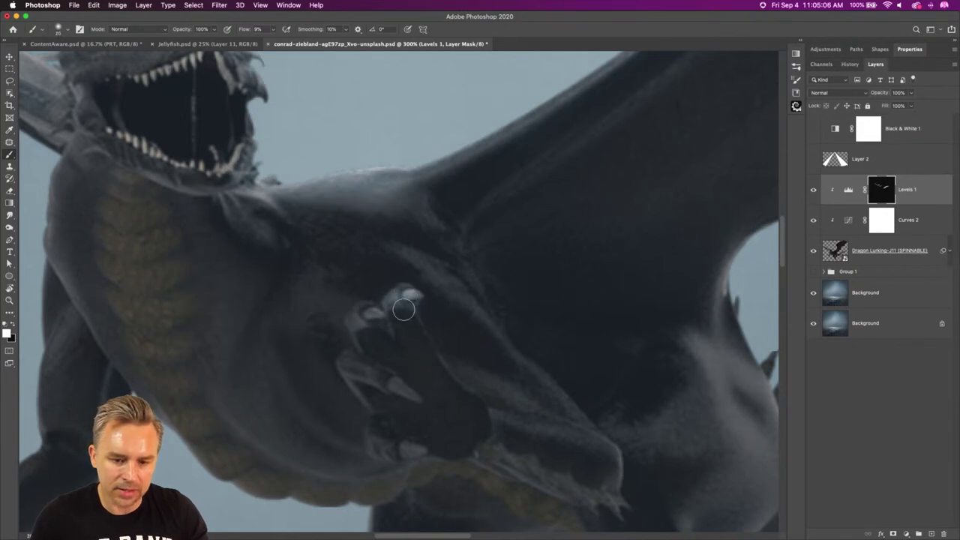
mouse_move(363, 317)
left_mouse_down()
mouse_move(365, 358)
mouse_move(372, 321)
left_mouse_up()
key("super+minus")
key("super+minus")
key("super+minus")
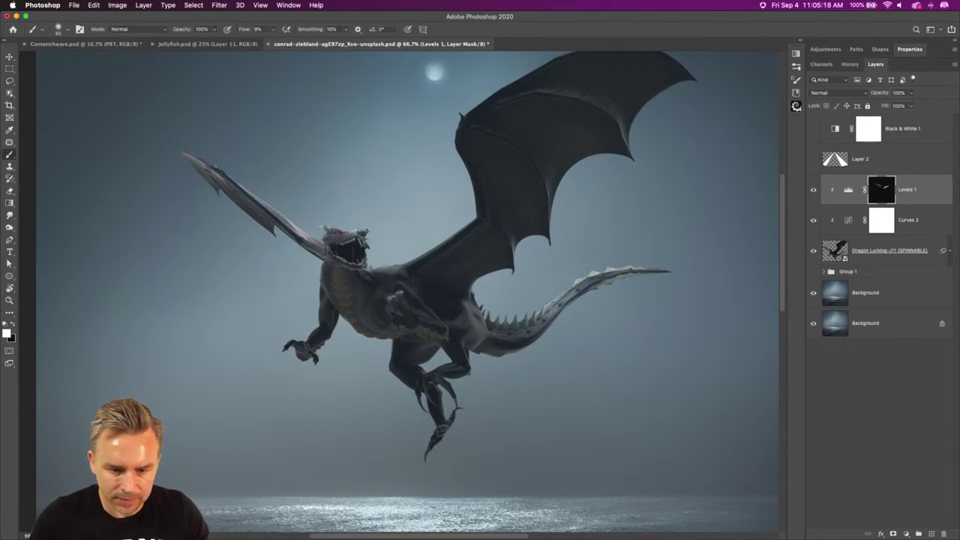
- Paint subtle highlights on the dragon's neck, wing edges, tail and left claw
left_click_drag(375, 262, 413, 250)
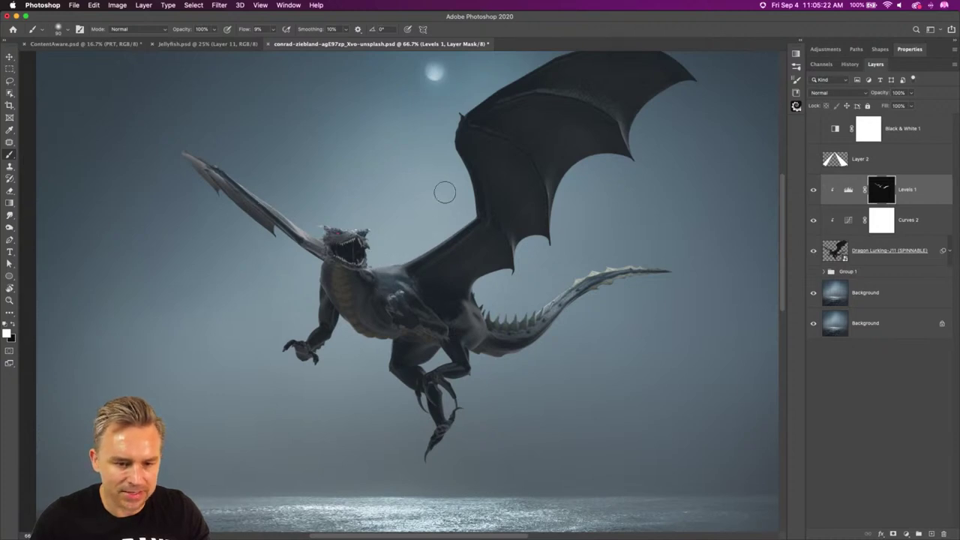
key("bracketright")
key("bracketright")
mouse_move(444, 134)
left_mouse_down()
mouse_move(467, 157)
mouse_move(453, 136)
mouse_move(461, 195)
mouse_move(450, 121)
mouse_move(470, 206)
left_mouse_up()
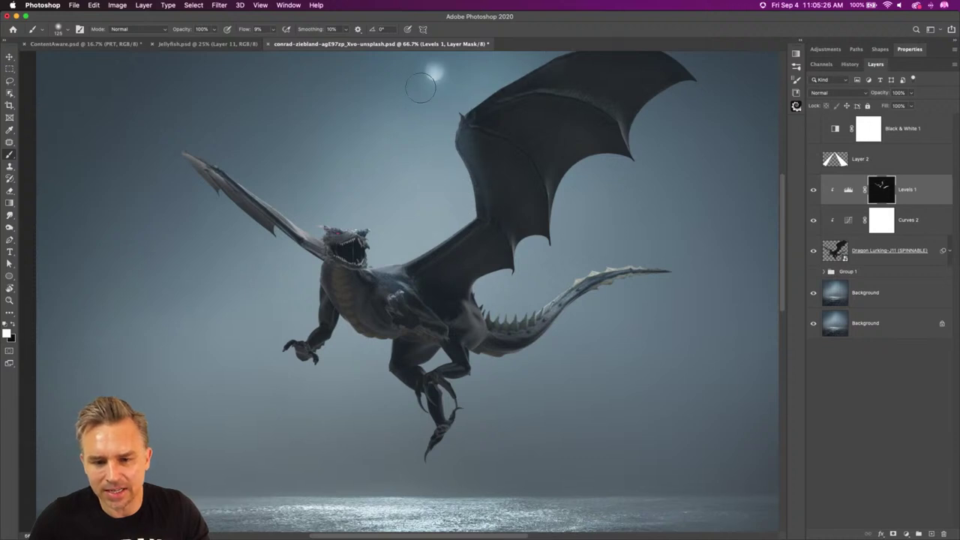
key("bracketright")
key("bracketright")
key("bracketright")
mouse_move(584, 181)
left_mouse_down()
mouse_move(590, 204)
mouse_move(615, 215)
mouse_move(624, 246)
mouse_move(575, 183)
left_mouse_up()
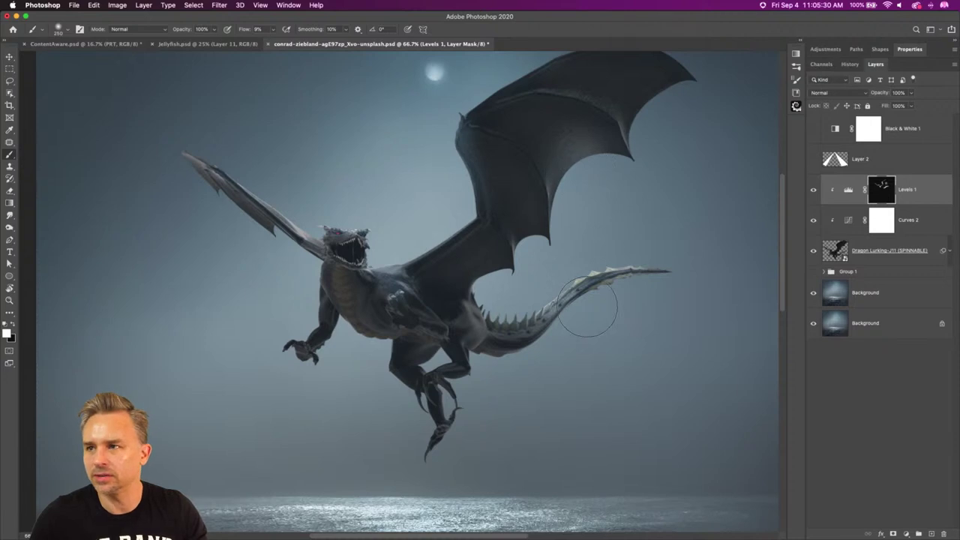
mouse_move(275, 300)
left_mouse_down()
mouse_move(302, 336)
mouse_move(291, 372)
mouse_move(282, 359)
mouse_move(307, 380)
mouse_move(287, 324)
left_mouse_up()
key("bracketleft")
key("bracketleft")
key("bracketleft")
key("bracketleft")
key("bracketleft")
key("bracketleft")
key("bracketleft")
key("bracketleft")
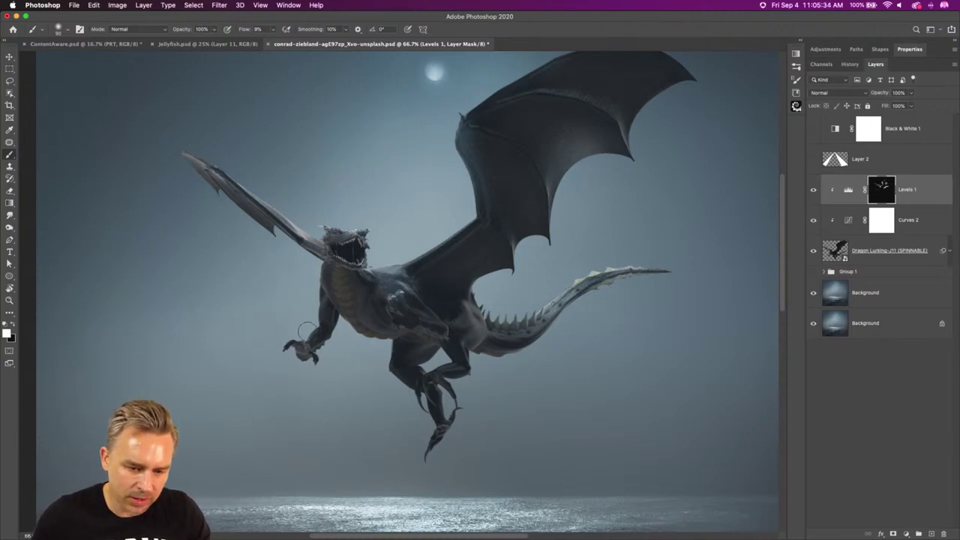
left_click_drag(304, 336, 296, 365)
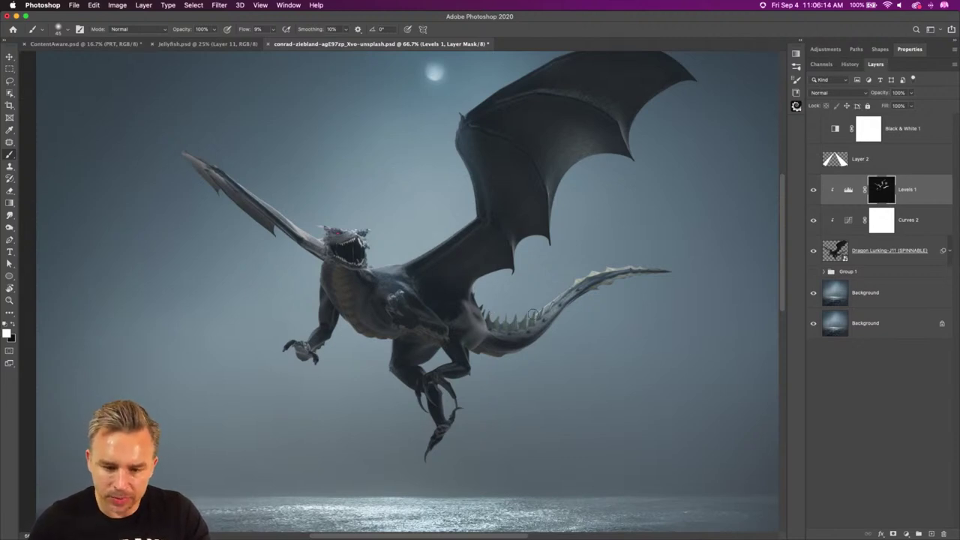
- Try brightening the left wing at higher flow, then undo it and restore Levels 1
key("shift+1")
mouse_move(274, 206)
left_mouse_down()
mouse_move(262, 218)
mouse_move(178, 162)
left_mouse_up()
key("super+z")
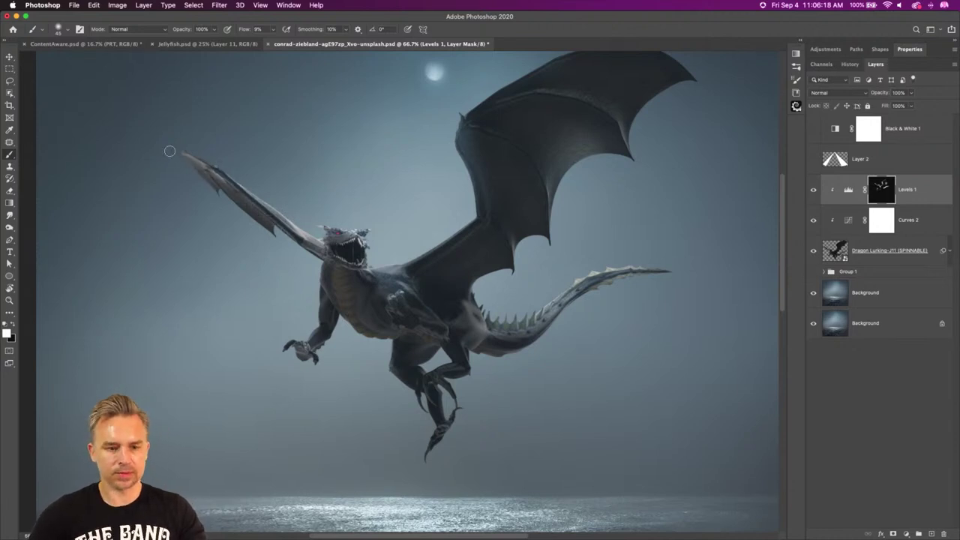
key("Delete")
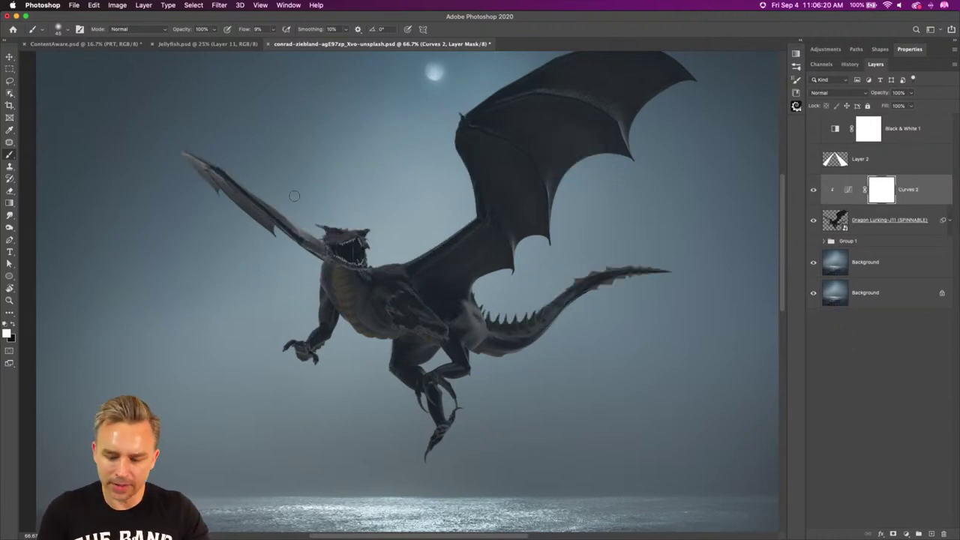
key("super+z")
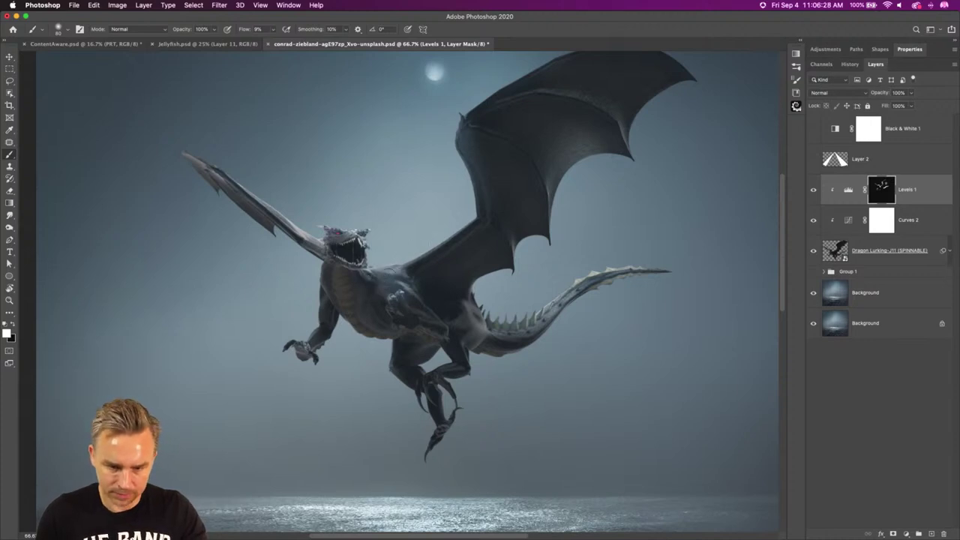
key("super+minus")
key("super+minus")
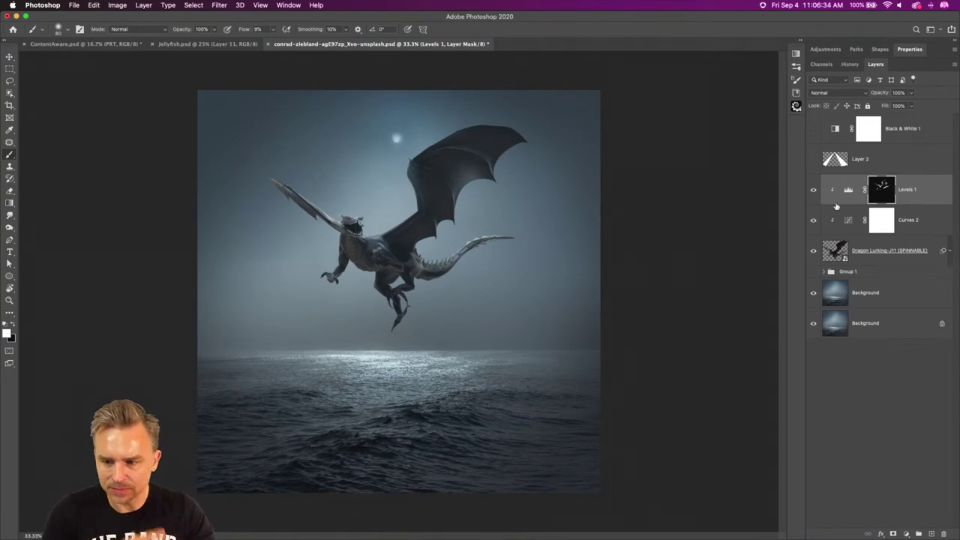
- Move the dragon with Levels 1 and Curves 2 to a new spot above the sea
left_click(887, 252, "shift")
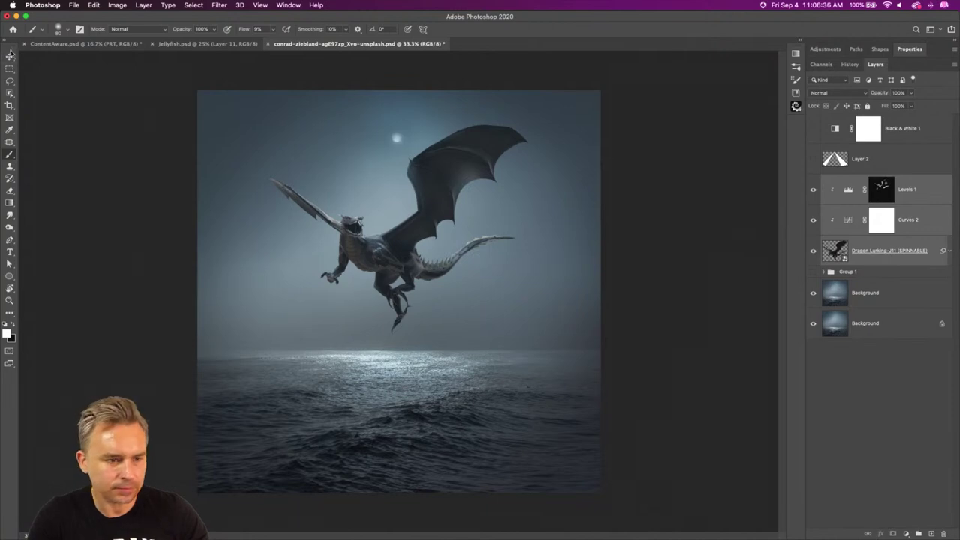
key("v")
mouse_move(268, 210)
left_mouse_down()
mouse_move(258, 180)
mouse_move(239, 209)
mouse_move(255, 219)
left_mouse_up()
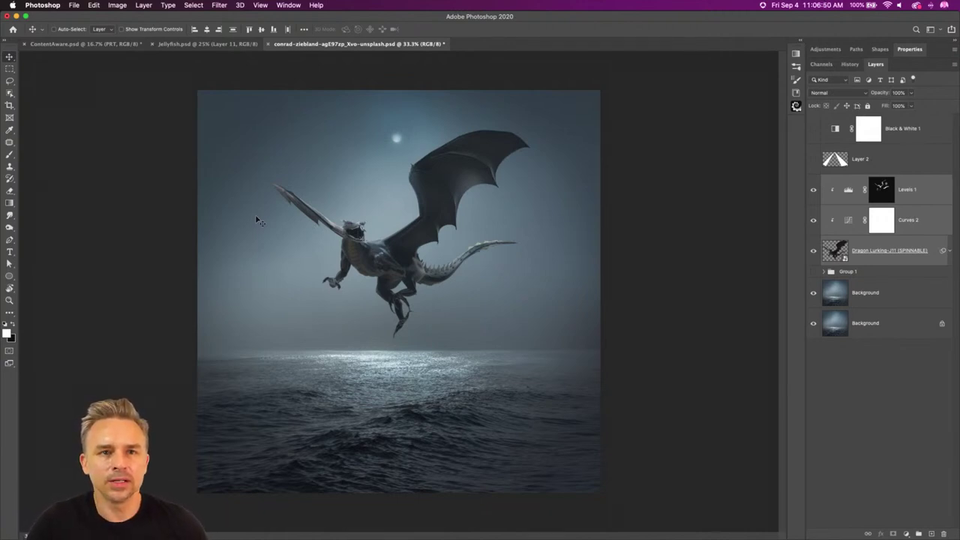
key("super+plus")
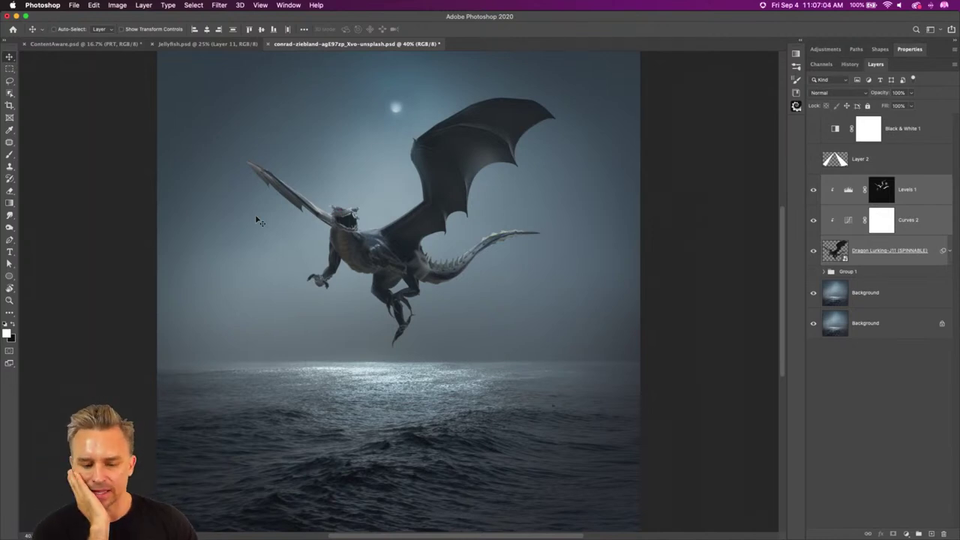
mouse_move(308, 279)
left_mouse_down()
mouse_move(288, 289)
mouse_move(270, 268)
mouse_move(297, 295)
mouse_move(317, 269)
left_mouse_up()
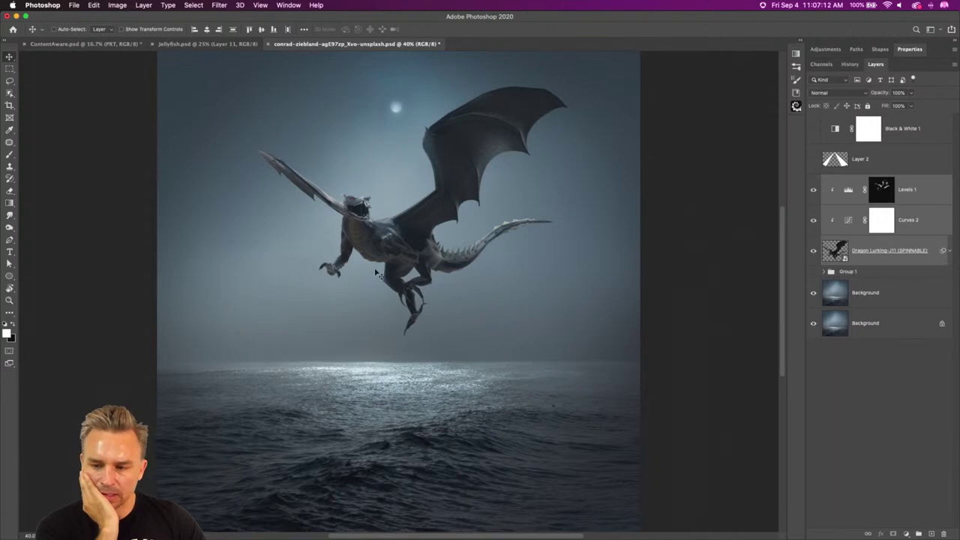
- Merge a duplicate of the dragon layers into 'reflection', place it above Background, and delete the extra Background
key("super+j")
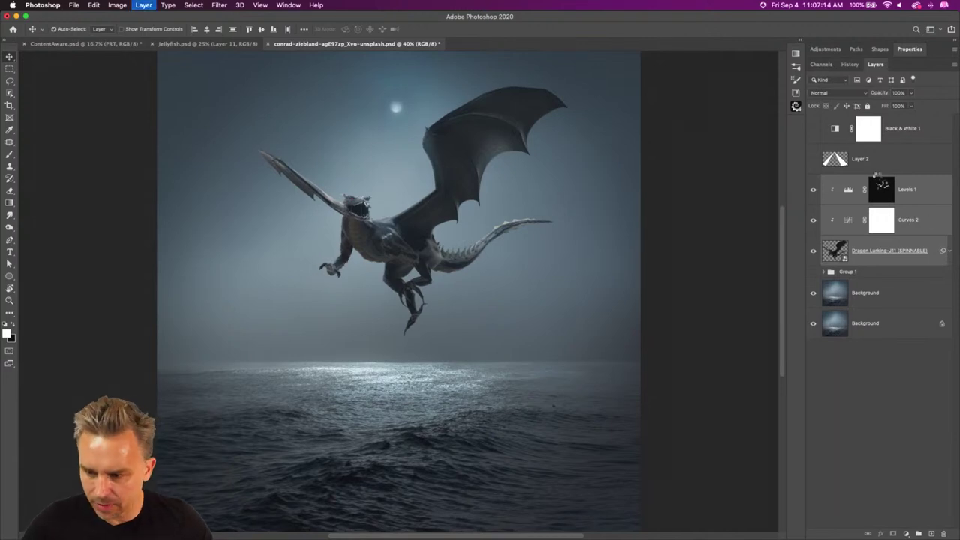
right_click(919, 193)
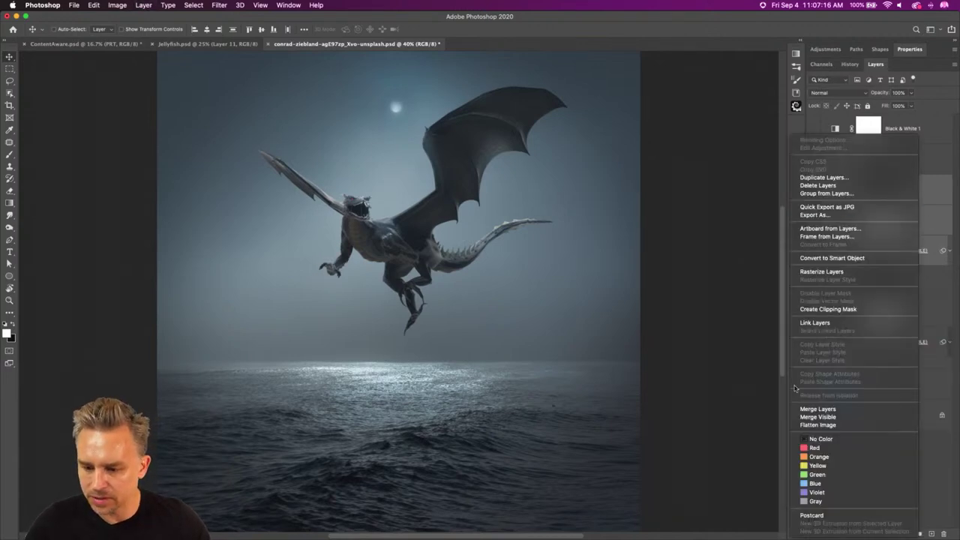
left_click(817, 408)
double_click(861, 190)
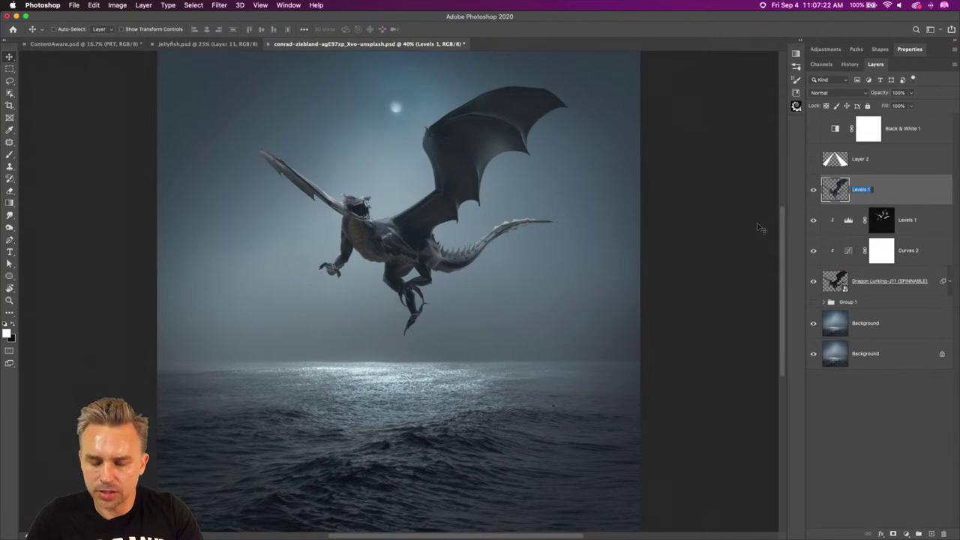
type("D")
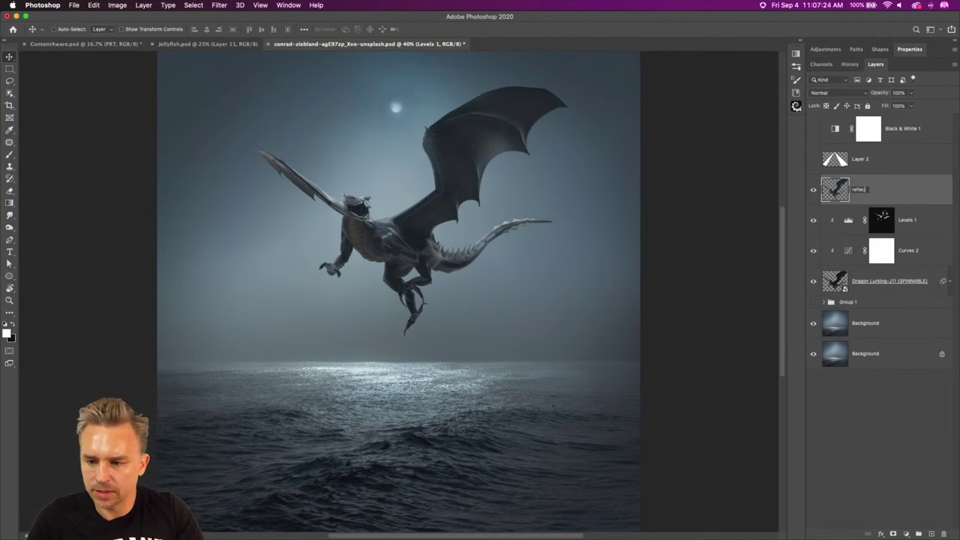
key("Return")
left_click_drag(835, 281, 943, 534)
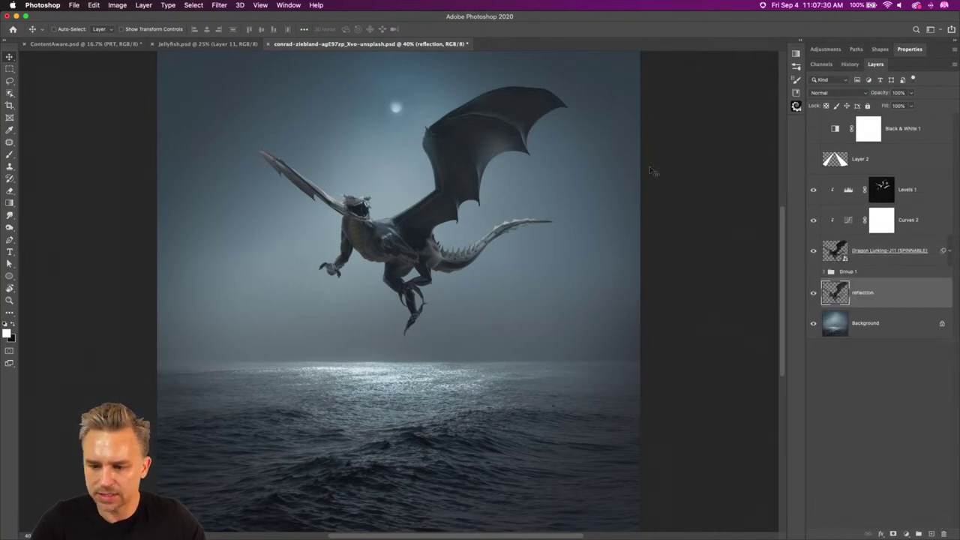
left_click_drag(244, 195, 266, 234)
key("cmd+t")
- Flip the reflection vertically and place it on the water just below the horizon
right_click(353, 243)
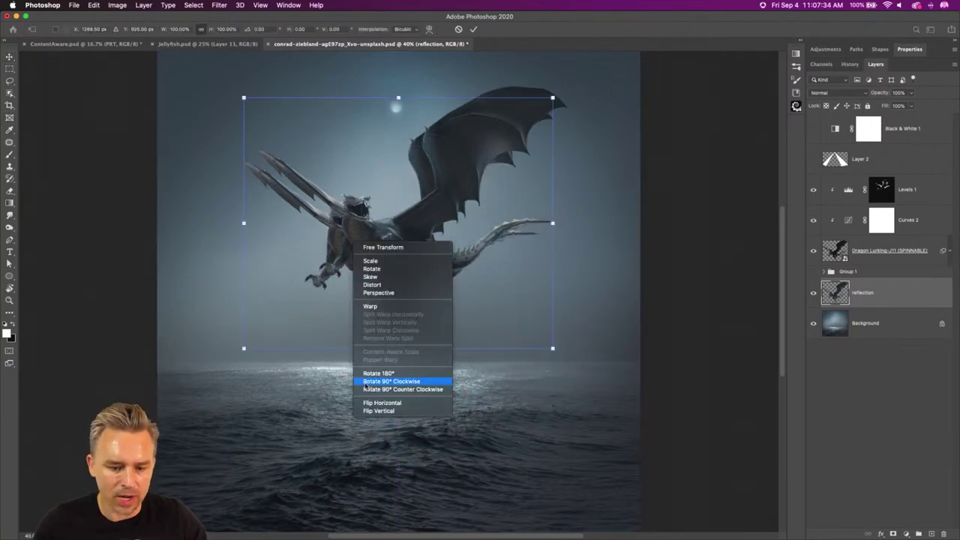
left_click(368, 411)
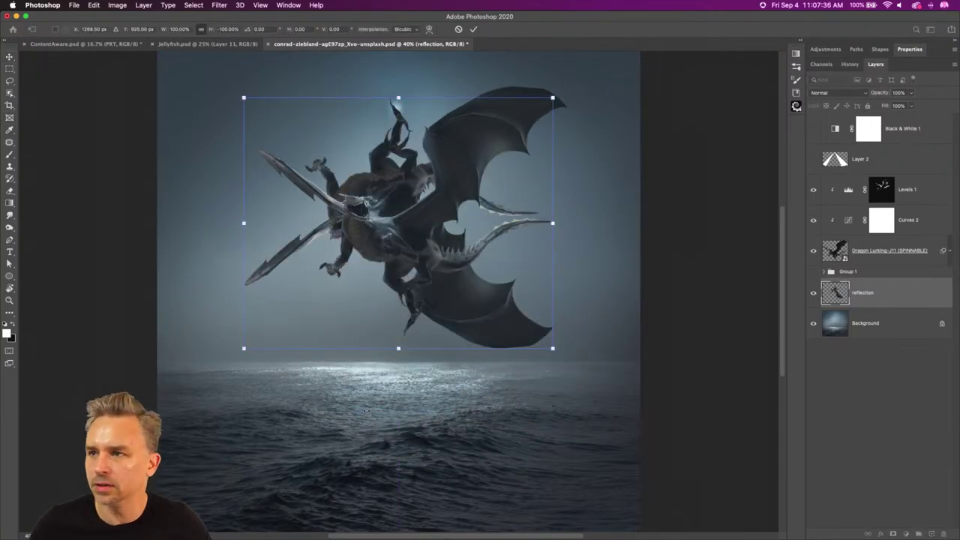
left_click_drag(412, 170, 416, 441)
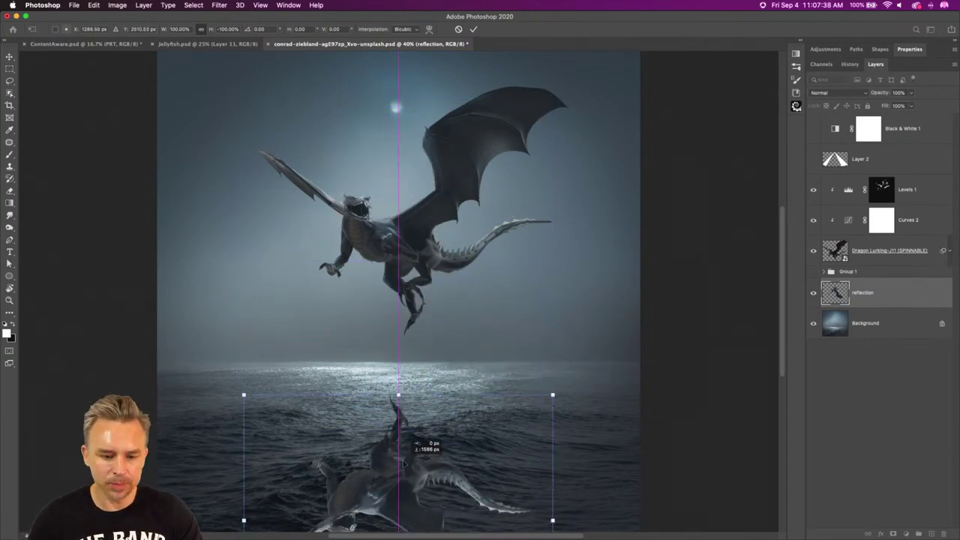
key("Return")
scroll(401, 462, "down", 3)
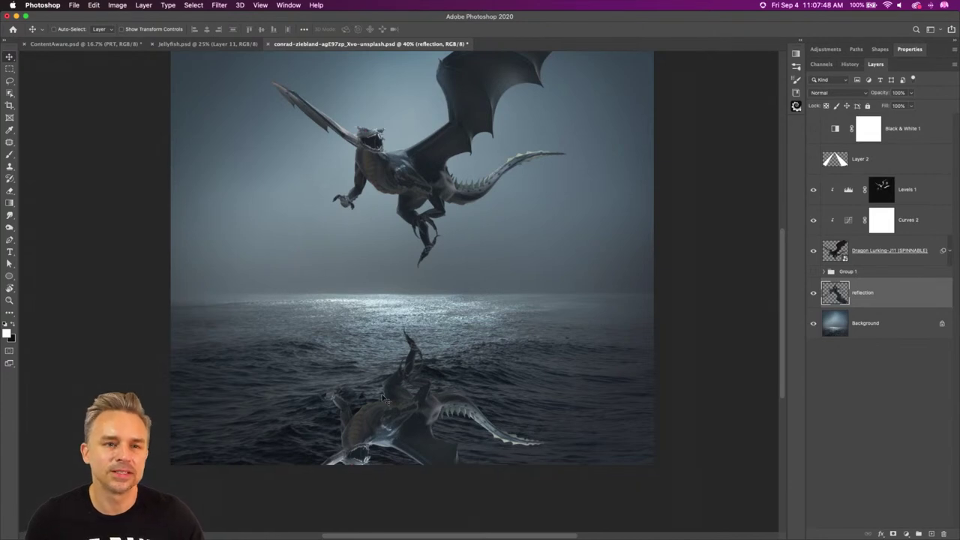
left_click_drag(385, 397, 396, 326)
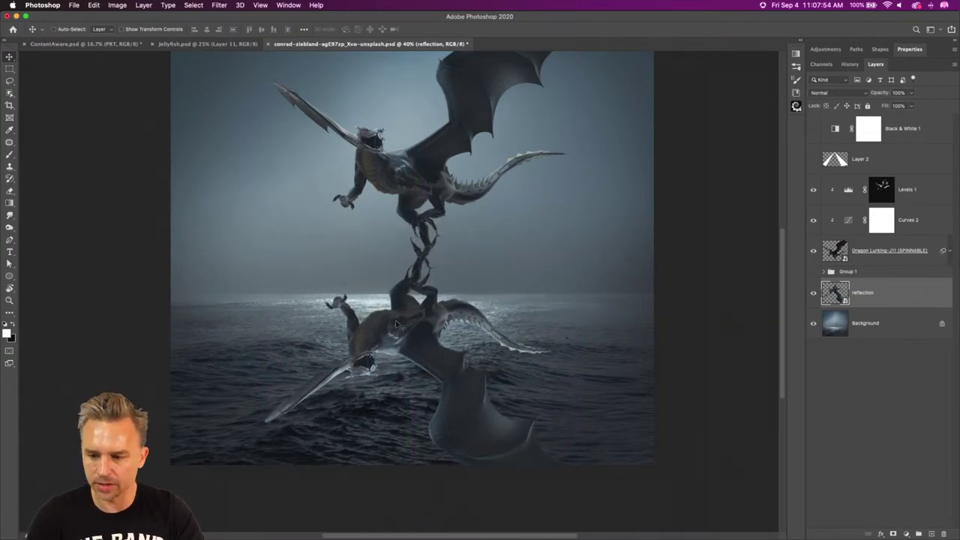
left_click(92, 6)
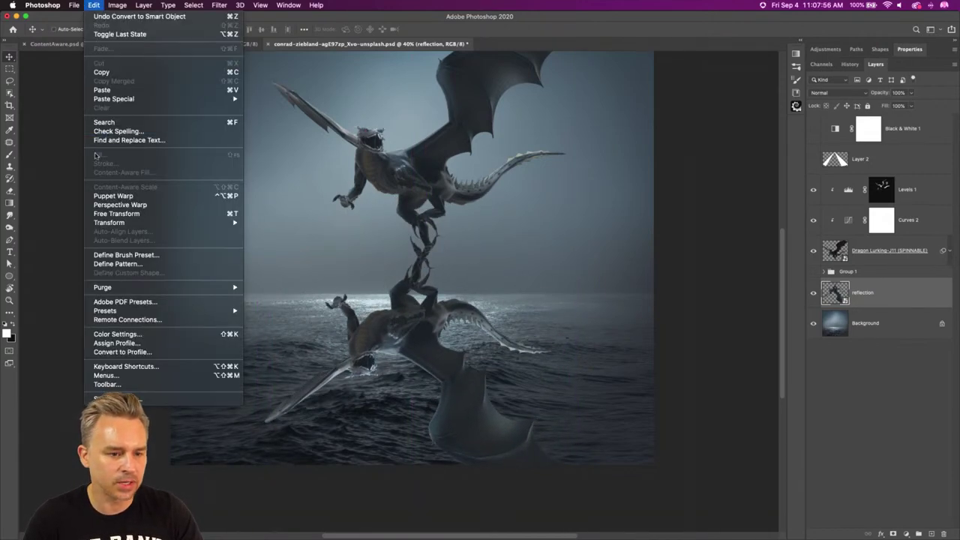
- Puppet-warp the reflection's top and wings, then undo the move and reposition it under the horizon
left_click(87, 197)
left_click(454, 305)
left_click(379, 331)
left_click_drag(417, 262, 410, 288)
left_click_drag(471, 415, 473, 394)
left_click_drag(326, 383, 314, 365)
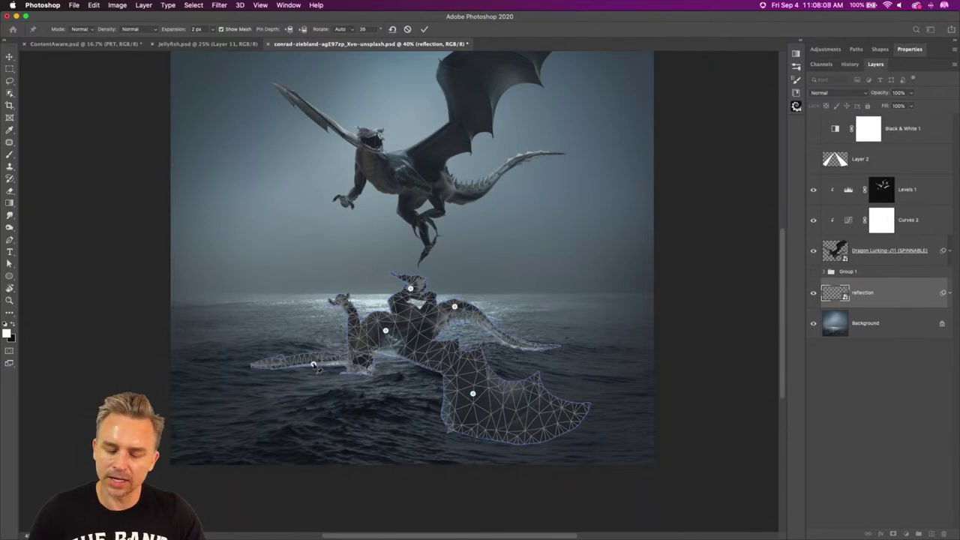
key("Return")
left_click_drag(331, 232, 328, 297)
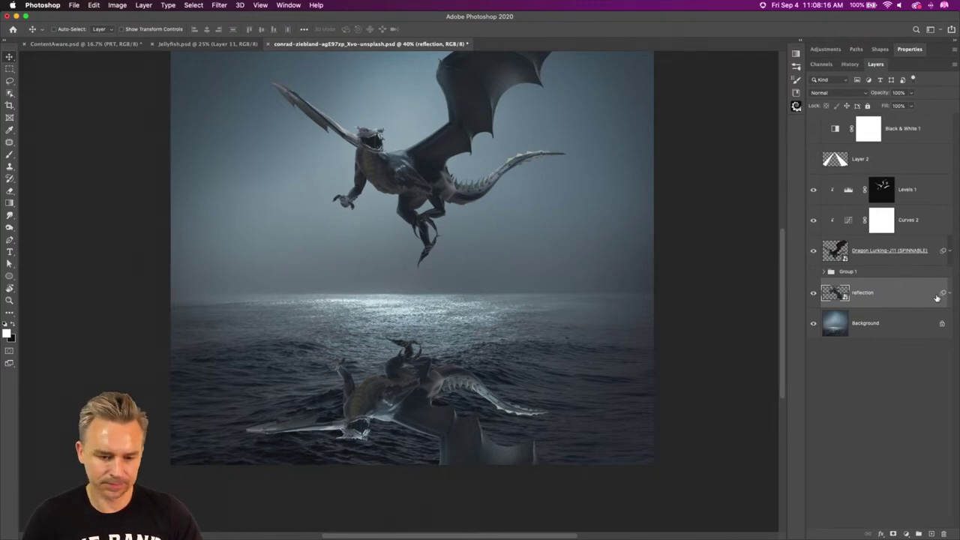
key("super+z")
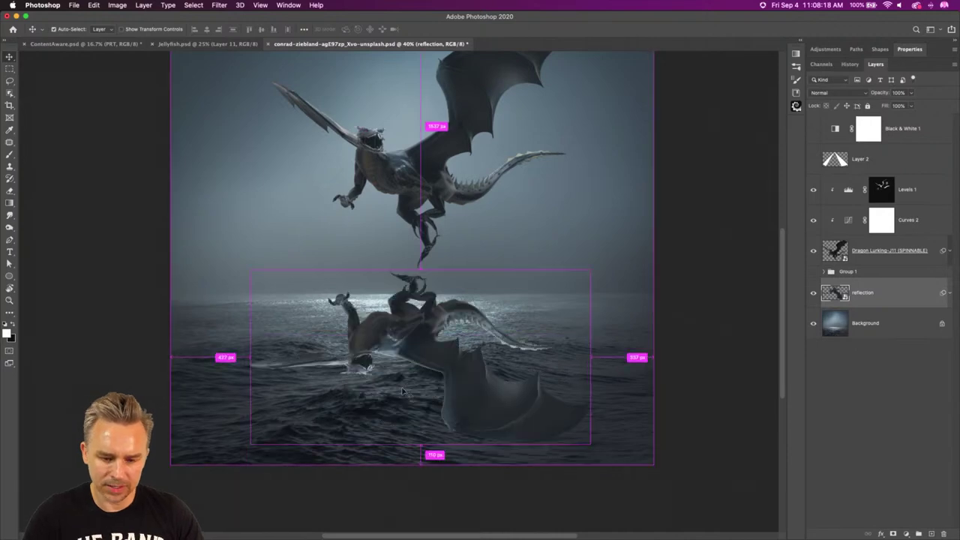
key("super+z")
left_click_drag(409, 301, 438, 332)
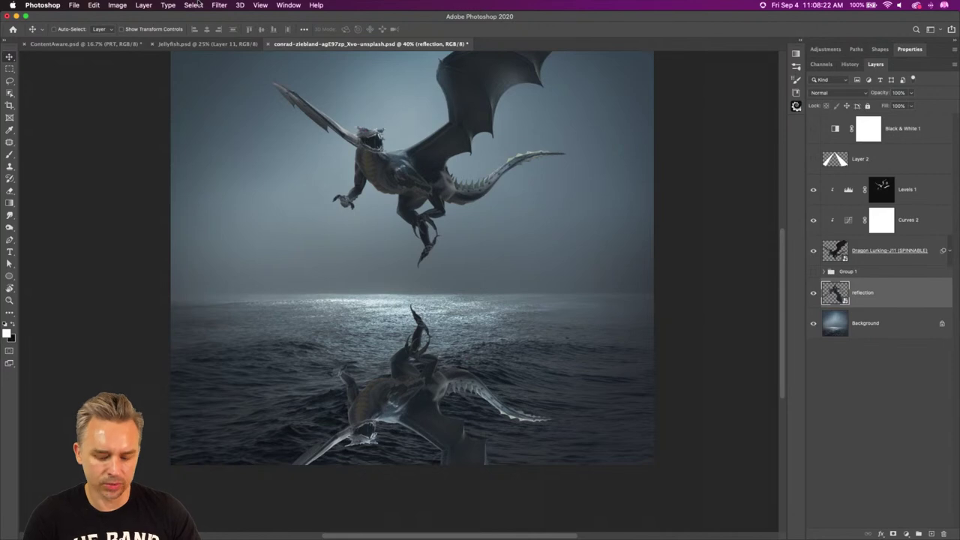
- Puppet-warp again, pinning the lower wing and drooping the head down toward the water
key("super+shift+alt+w")
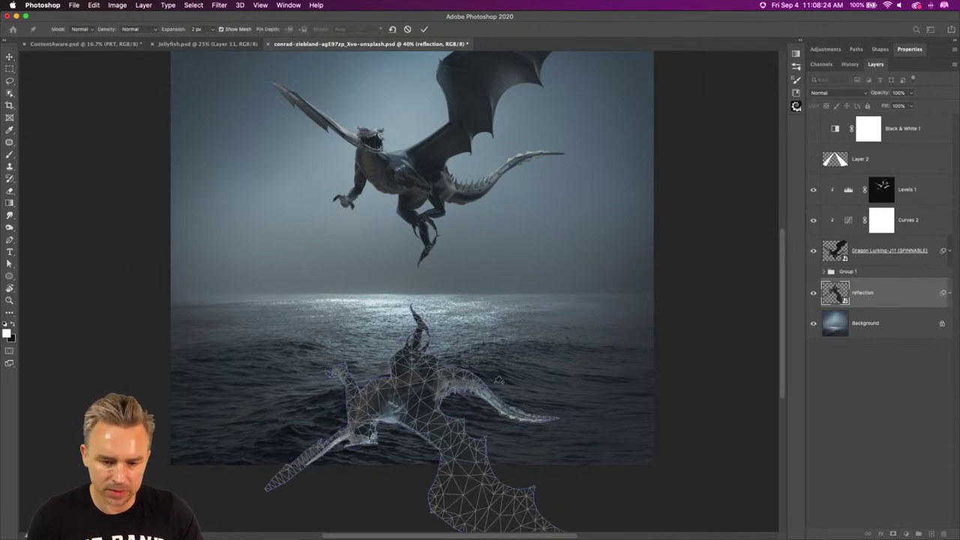
left_click(440, 376)
left_click(392, 391)
left_click_drag(426, 324, 419, 351)
key("Return")
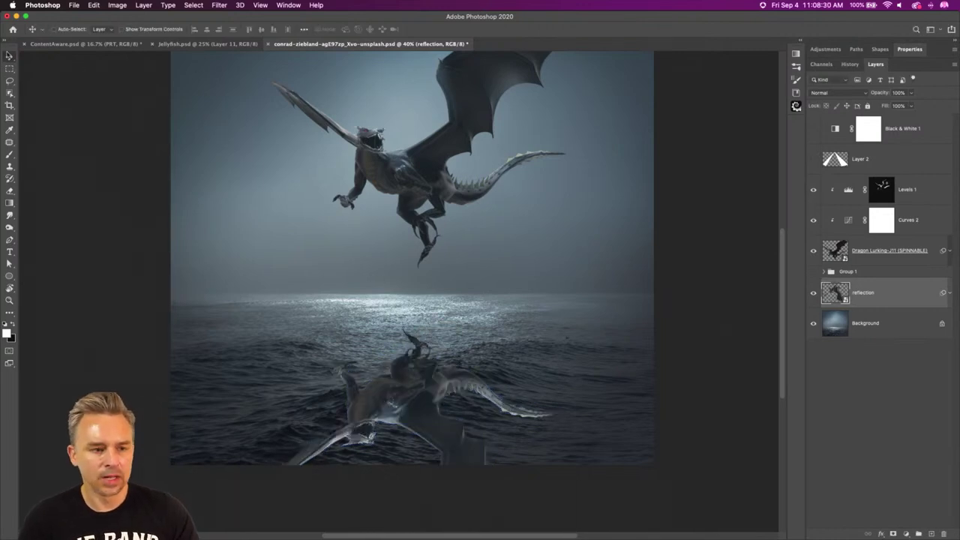
left_click(831, 93)
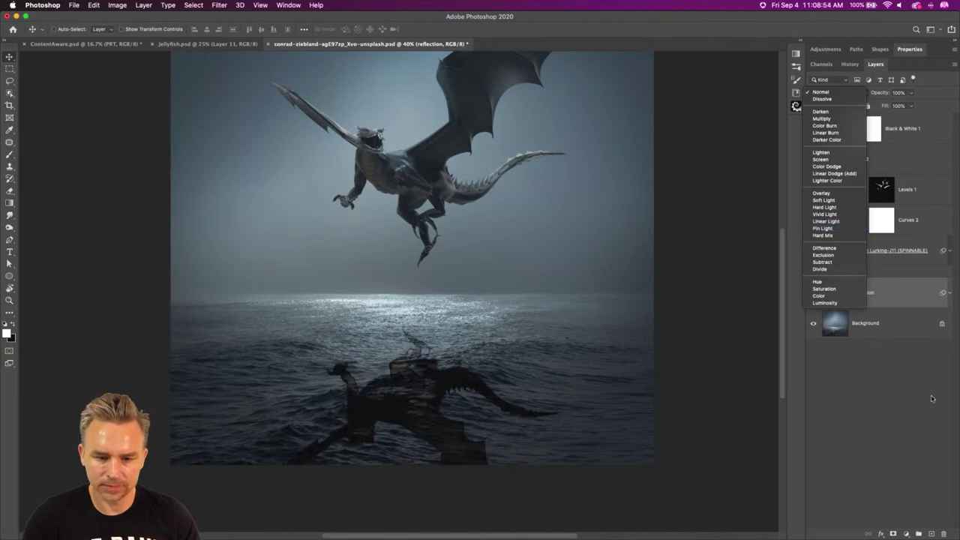
- Keep the reflection at Normal and clip a Brightness/Contrast adjustment at -87 to it
left_click(820, 91)
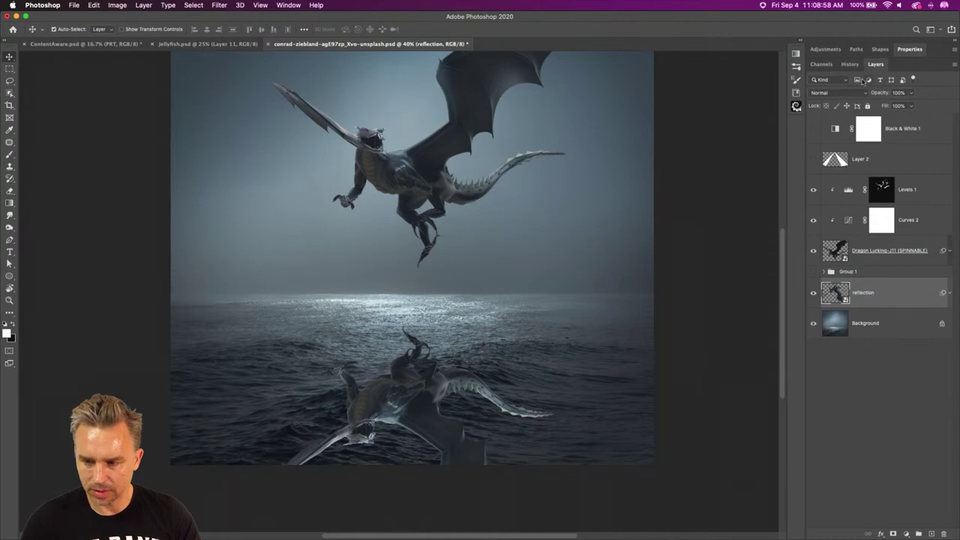
left_click(907, 534)
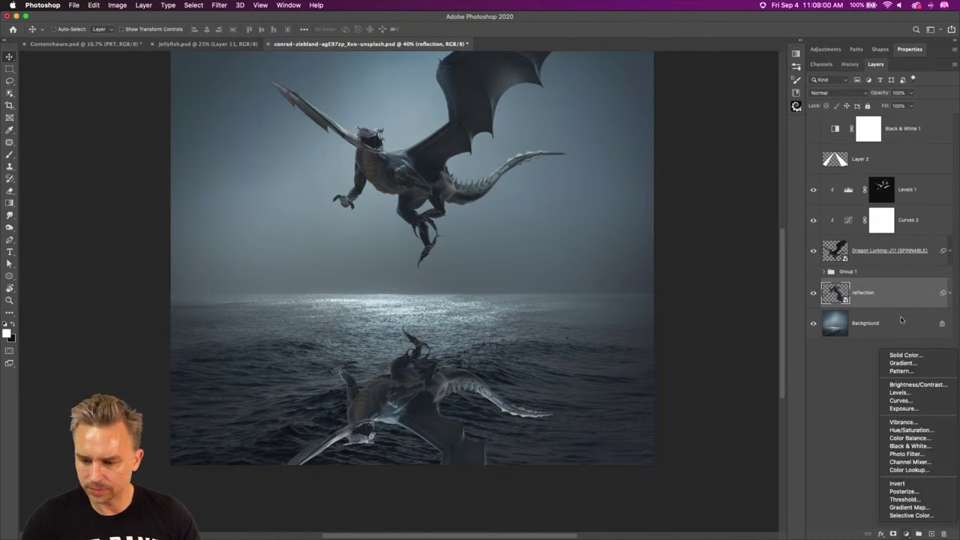
left_click(918, 386)
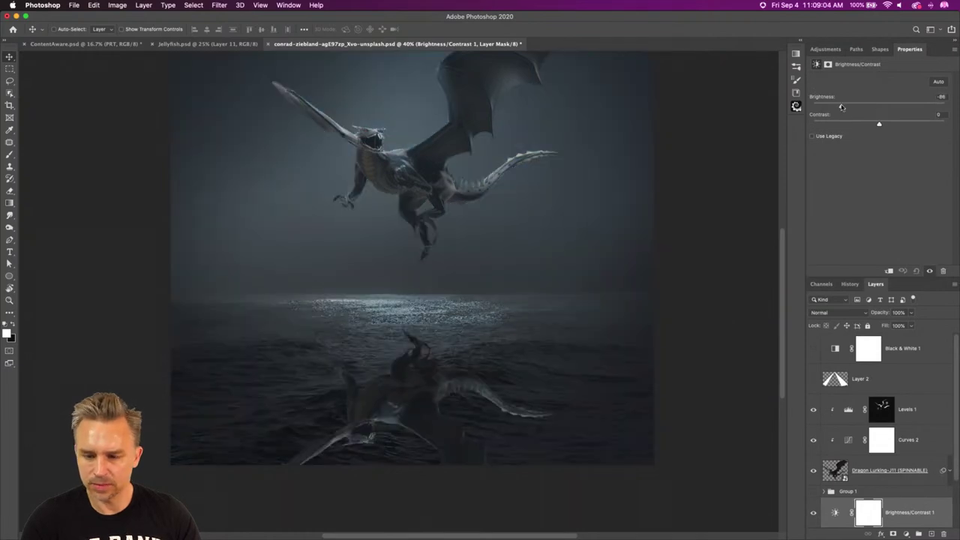
scroll(828, 406, "down", 2)
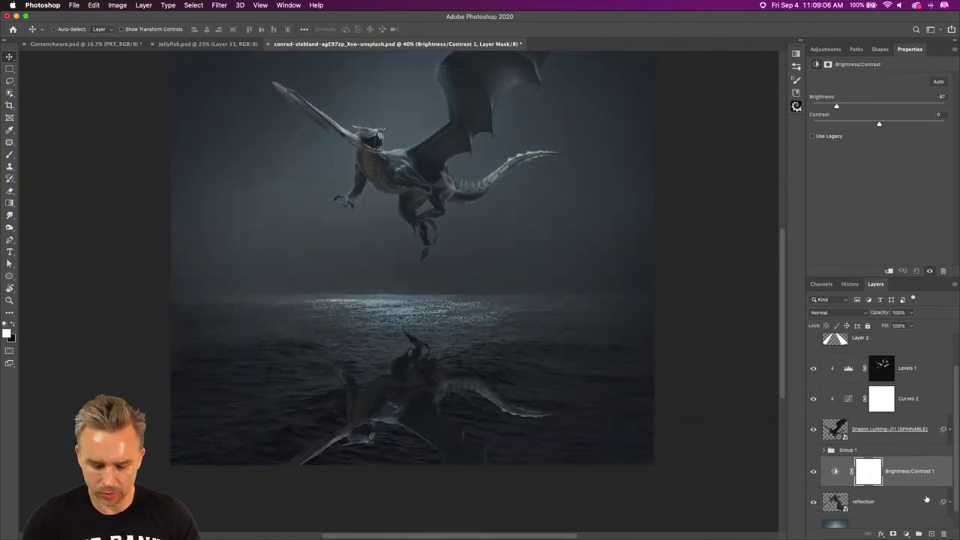
left_click(924, 487, "alt")
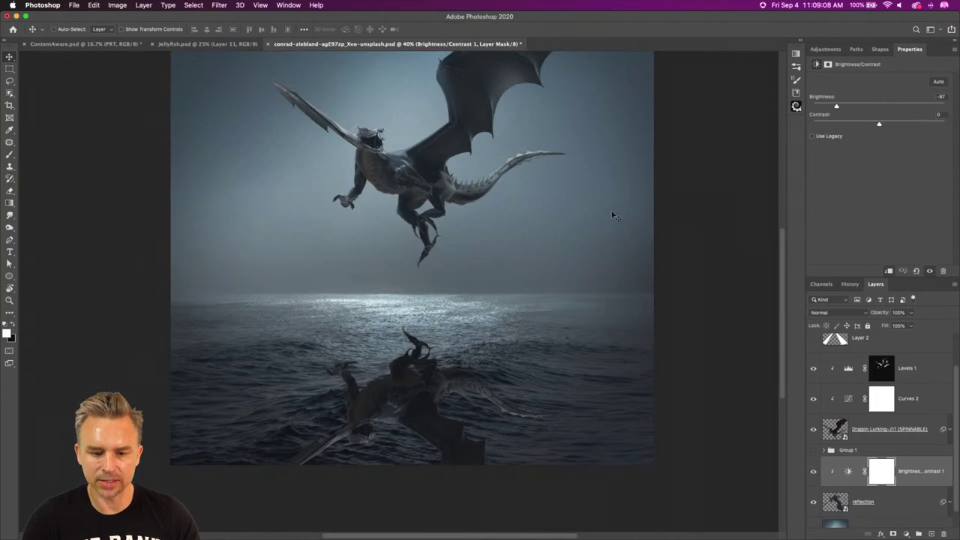
double_click(931, 51)
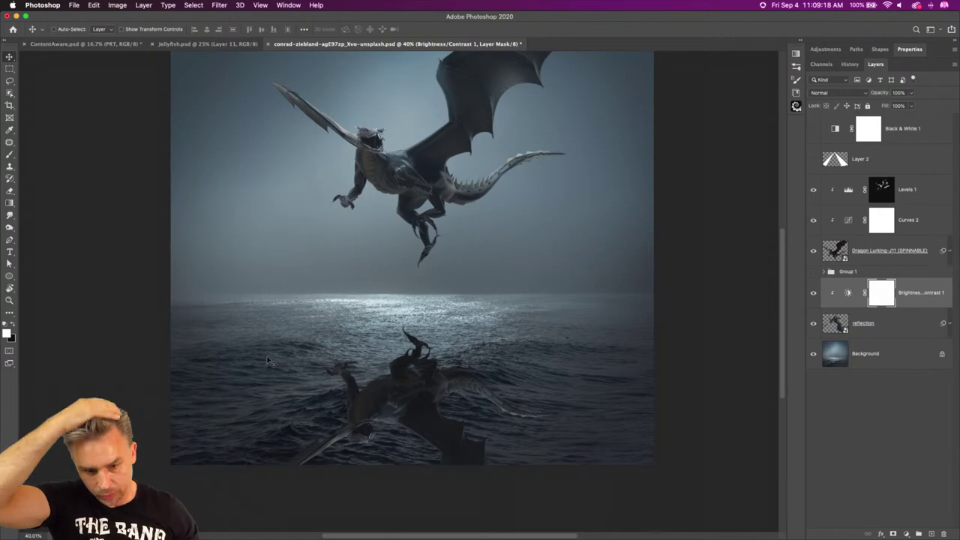
key("super+equal")
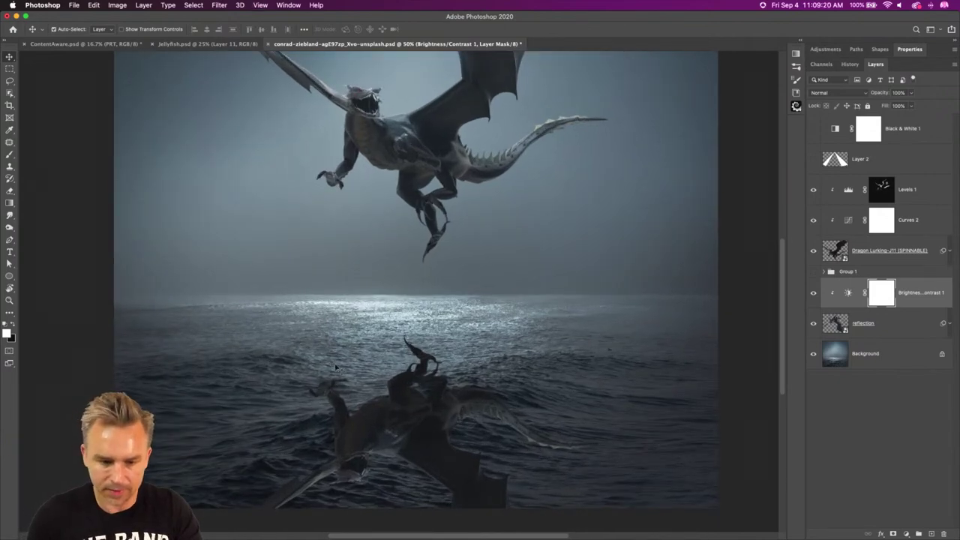
key("super+equal")
left_click_drag(401, 433, 387, 261)
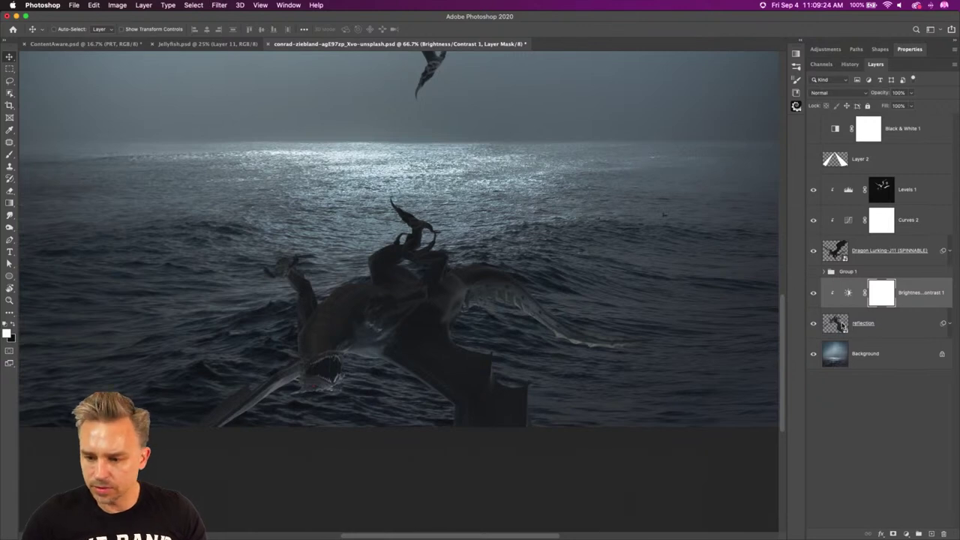
- In Liquify, forward-warp the reflection's head, neck curl and spiky wing edge
left_click(844, 325)
left_click(220, 5)
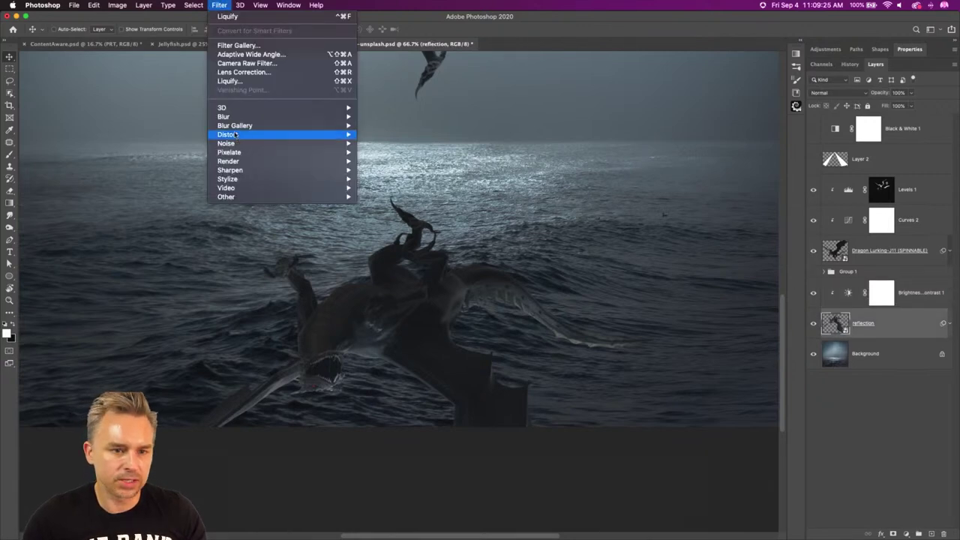
left_click(228, 81)
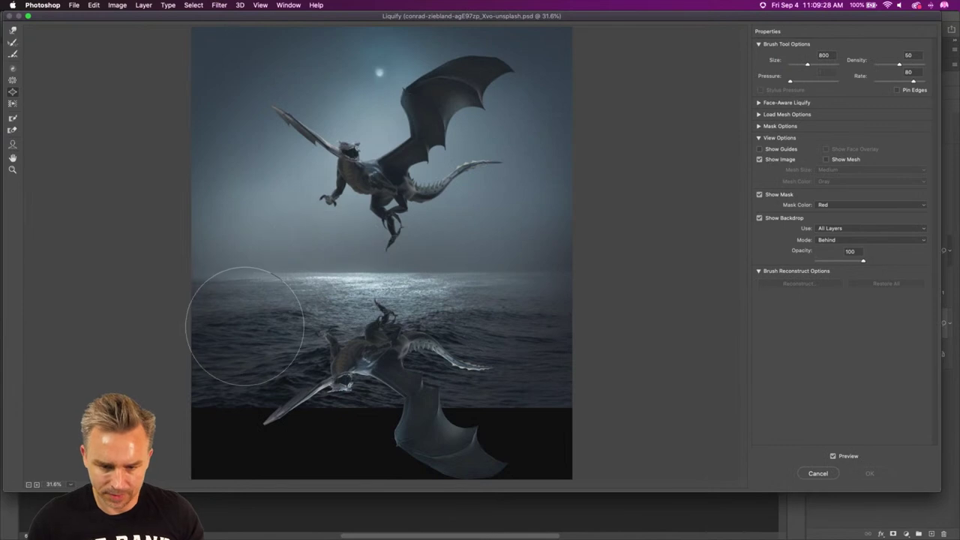
key("super+equal")
scroll(243, 325, "up", 2, "alt")
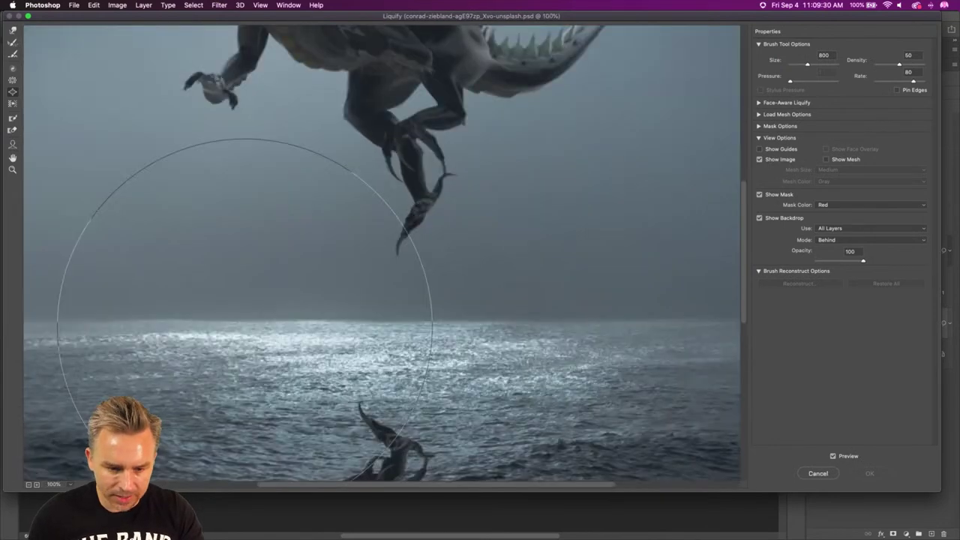
scroll(307, 223, "down", 6)
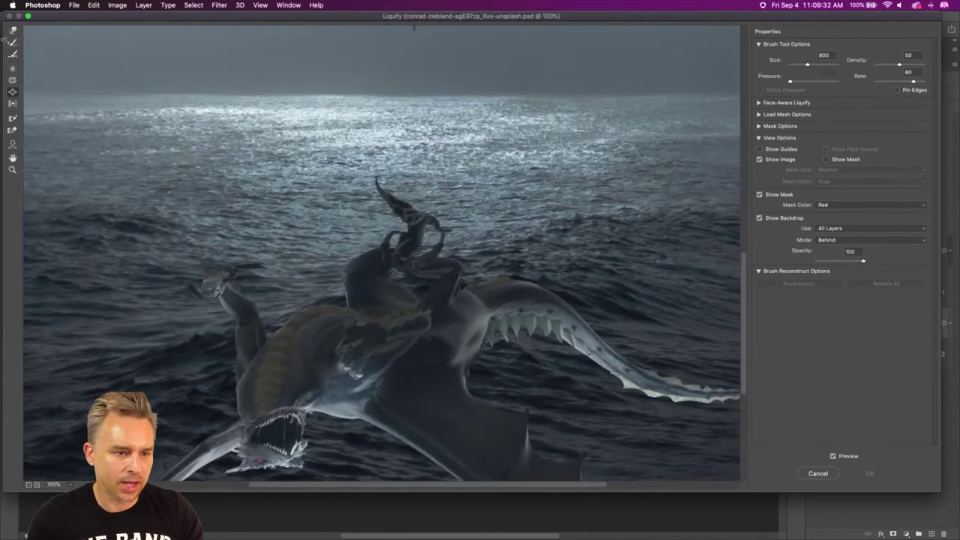
left_click(12, 30)
left_click_drag(422, 219, 389, 196)
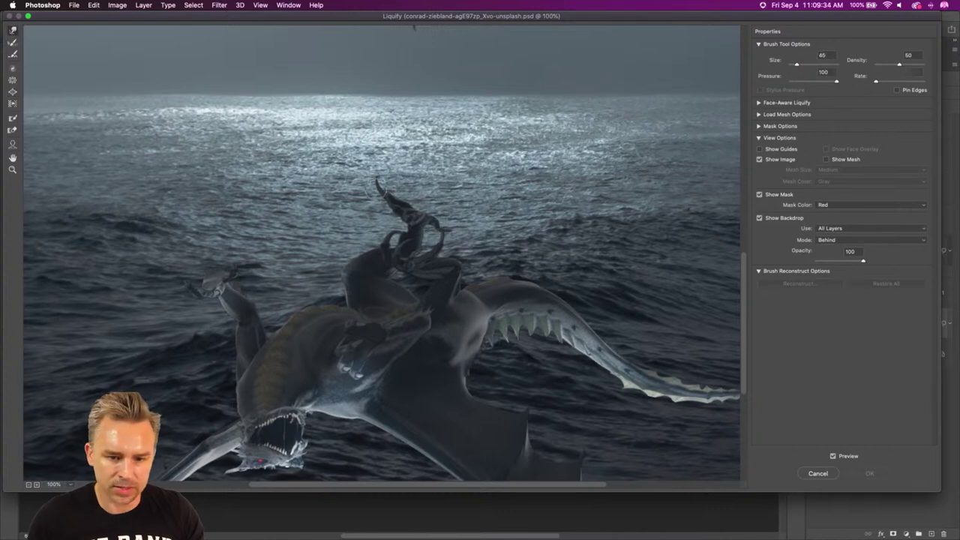
key("bracketleft")
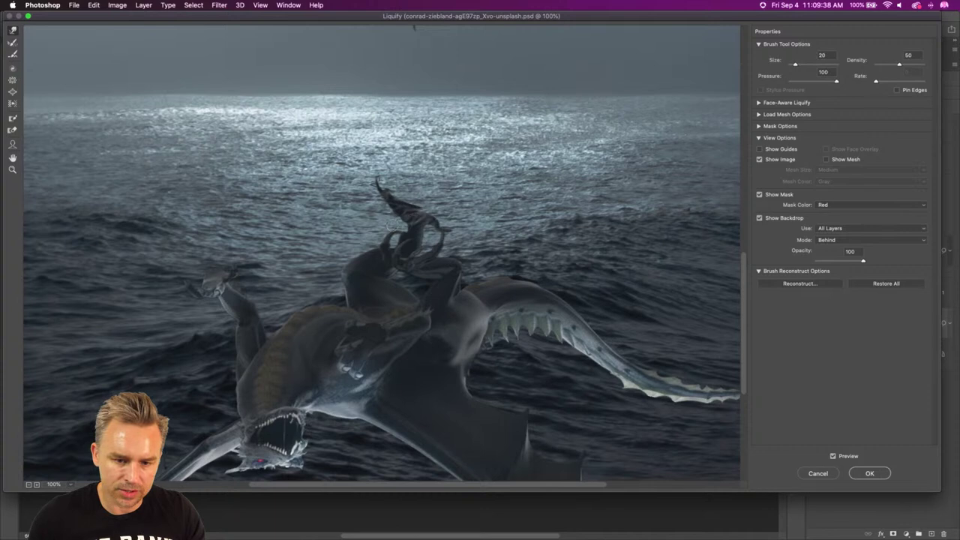
mouse_move(459, 234)
left_mouse_down()
mouse_move(359, 233)
mouse_move(445, 252)
mouse_move(344, 262)
left_mouse_up()
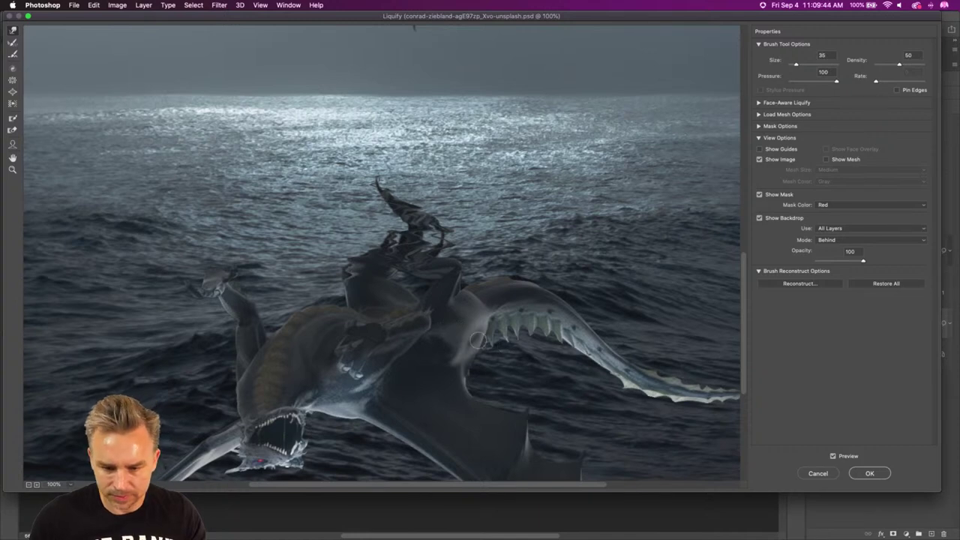
key("bracketright")
key("bracketright")
key("bracketright")
key("bracketright")
mouse_move(555, 300)
left_mouse_down()
mouse_move(516, 307)
mouse_move(552, 322)
mouse_move(568, 290)
mouse_move(602, 274)
mouse_move(574, 323)
left_mouse_up()
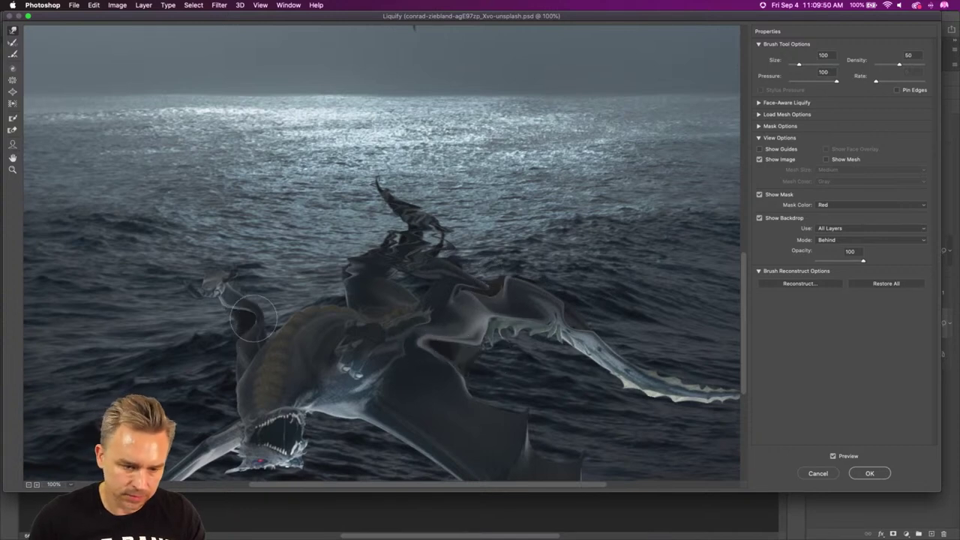
- Ripple the left arm, neck, jaw, lower body and wing-tip streak, then apply Liquify
key("bracketleft")
key("bracketleft")
key("bracketleft")
mouse_move(212, 274)
left_mouse_down()
mouse_move(232, 292)
mouse_move(189, 290)
mouse_move(262, 303)
mouse_move(216, 324)
mouse_move(240, 341)
mouse_move(210, 340)
mouse_move(239, 354)
left_mouse_up()
key("bracketright")
key("bracketright")
key("bracketright")
mouse_move(285, 315)
left_mouse_down()
mouse_move(343, 341)
mouse_move(303, 362)
mouse_move(199, 381)
mouse_move(280, 377)
mouse_move(353, 430)
mouse_move(320, 404)
mouse_move(470, 393)
mouse_move(377, 383)
mouse_move(491, 418)
mouse_move(393, 389)
mouse_move(398, 326)
mouse_move(354, 438)
mouse_move(366, 434)
mouse_move(378, 382)
mouse_move(373, 392)
mouse_move(434, 433)
mouse_move(409, 422)
mouse_move(384, 432)
mouse_move(452, 436)
mouse_move(378, 425)
mouse_move(404, 409)
mouse_move(374, 407)
mouse_move(450, 411)
mouse_move(379, 423)
left_mouse_up()
key("bracketleft")
key("bracketleft")
key("bracketleft")
key("bracketleft")
key("bracketleft")
key("bracketleft")
mouse_move(499, 426)
left_mouse_down()
mouse_move(412, 378)
mouse_move(429, 208)
mouse_move(399, 232)
mouse_move(543, 276)
mouse_move(441, 264)
mouse_move(517, 304)
mouse_move(439, 270)
mouse_move(497, 292)
mouse_move(364, 272)
mouse_move(520, 296)
mouse_move(376, 272)
mouse_move(386, 326)
mouse_move(505, 286)
mouse_move(405, 312)
mouse_move(430, 289)
mouse_move(470, 288)
mouse_move(289, 307)
mouse_move(448, 281)
mouse_move(430, 303)
mouse_move(321, 285)
mouse_move(305, 298)
mouse_move(221, 259)
mouse_move(296, 323)
mouse_move(195, 269)
mouse_move(263, 245)
left_mouse_up()
key("bracketright")
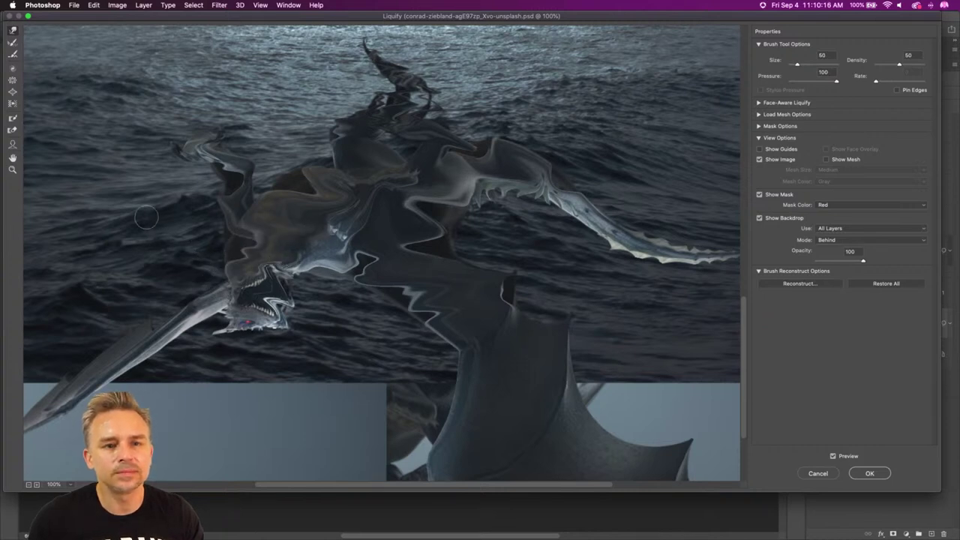
mouse_move(184, 283)
left_mouse_down()
mouse_move(196, 339)
mouse_move(134, 346)
mouse_move(163, 349)
mouse_move(116, 331)
mouse_move(110, 354)
mouse_move(218, 369)
left_mouse_up()
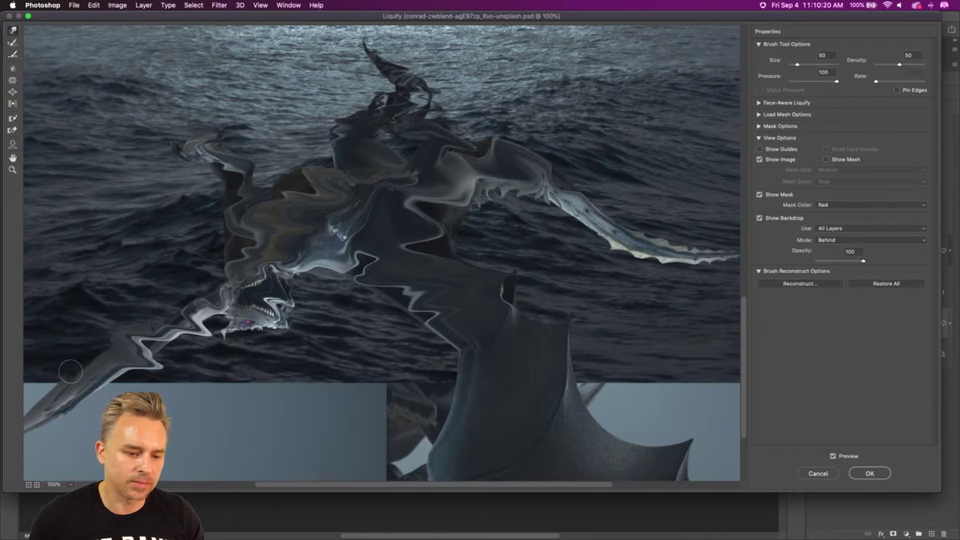
mouse_move(412, 328)
left_mouse_down()
mouse_move(570, 342)
mouse_move(448, 358)
mouse_move(581, 376)
mouse_move(574, 384)
mouse_move(633, 400)
mouse_move(527, 393)
mouse_move(454, 402)
mouse_move(447, 412)
mouse_move(580, 418)
mouse_move(574, 410)
mouse_move(602, 362)
mouse_move(511, 312)
mouse_move(533, 292)
mouse_move(493, 282)
mouse_move(541, 240)
mouse_move(655, 209)
mouse_move(577, 231)
mouse_move(581, 202)
mouse_move(645, 222)
mouse_move(624, 217)
mouse_move(672, 248)
mouse_move(587, 236)
mouse_move(662, 242)
mouse_move(675, 270)
mouse_move(614, 226)
mouse_move(658, 239)
left_mouse_up()
scroll(658, 239, "right", 10)
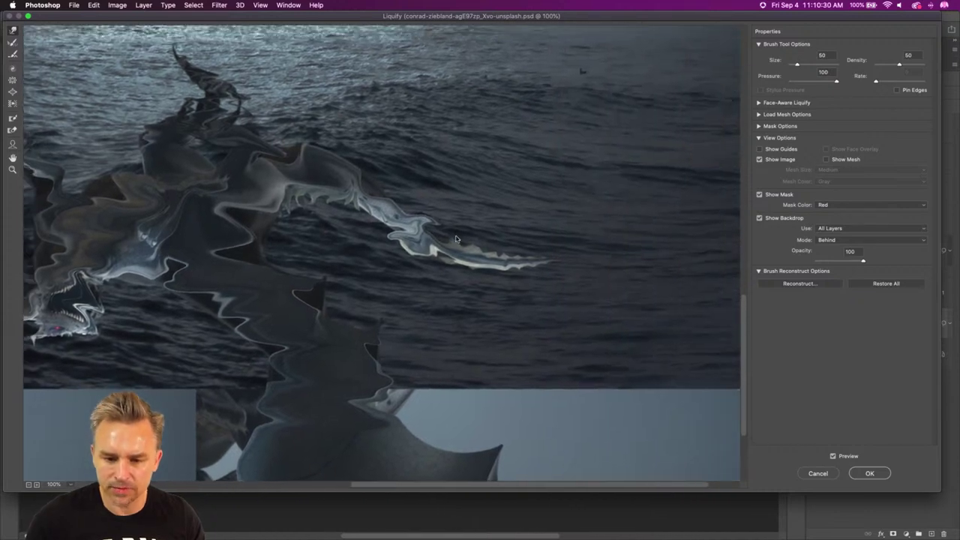
mouse_move(559, 264)
left_mouse_down()
mouse_move(463, 239)
mouse_move(552, 246)
mouse_move(489, 243)
mouse_move(442, 221)
mouse_move(516, 256)
mouse_move(392, 238)
mouse_move(468, 261)
mouse_move(416, 236)
mouse_move(432, 260)
mouse_move(385, 242)
mouse_move(441, 252)
mouse_move(242, 201)
mouse_move(248, 233)
left_mouse_up()
key("Return")
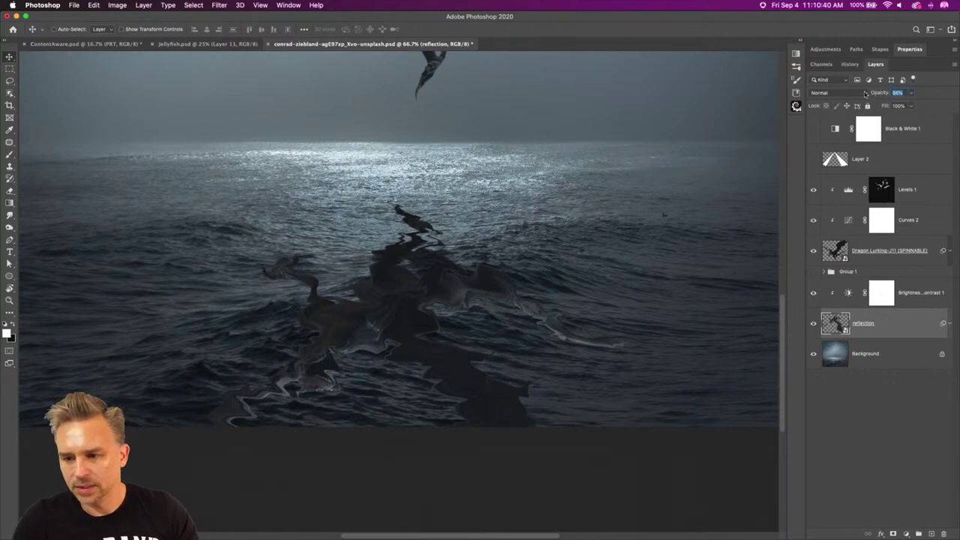
- Lower the reflection's opacity to 59% and nudge it further down on the water
left_click_drag(788, 91, 816, 94)
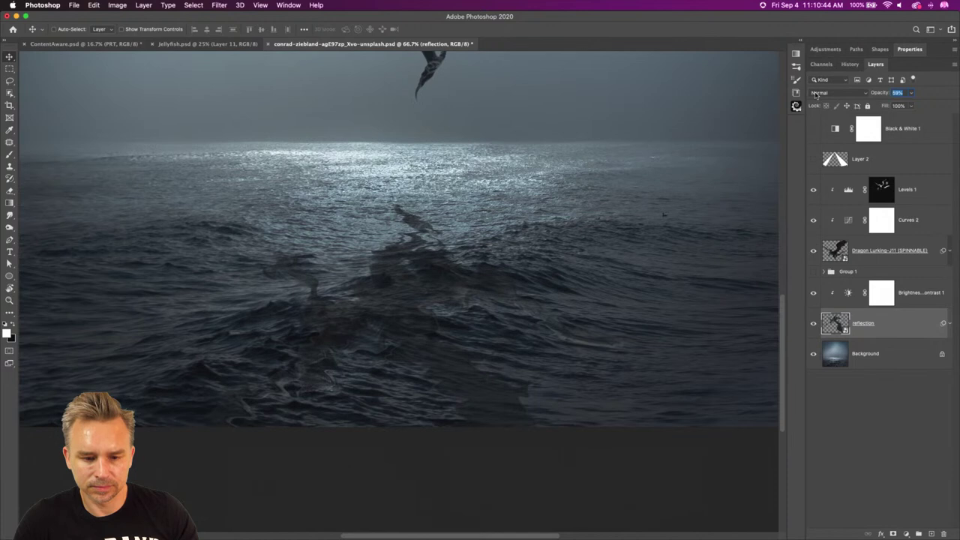
left_click_drag(347, 219, 352, 271)
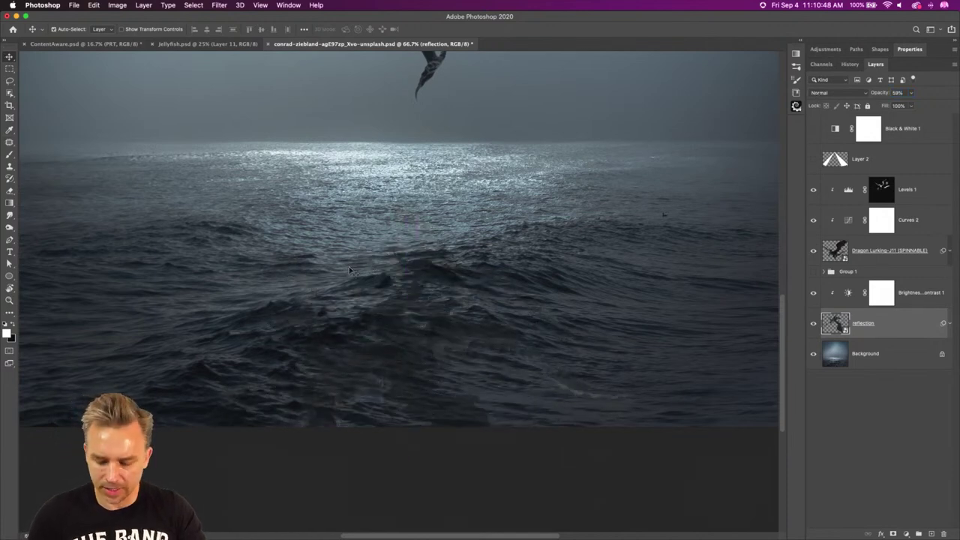
scroll(353, 272, "down", 3)
mouse_move(295, 441)
left_mouse_down()
mouse_move(290, 449)
mouse_move(288, 440)
left_mouse_up()
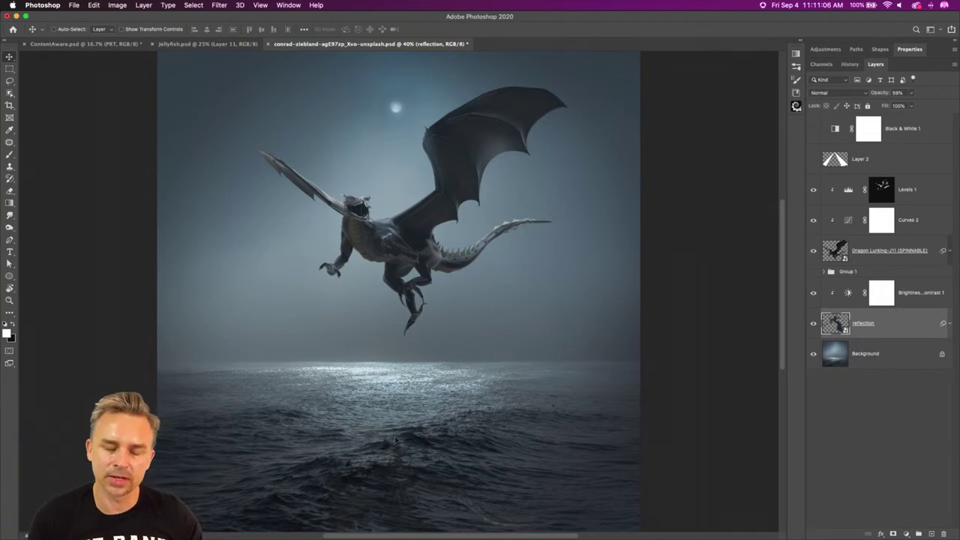
left_click_drag(339, 427, 342, 437)
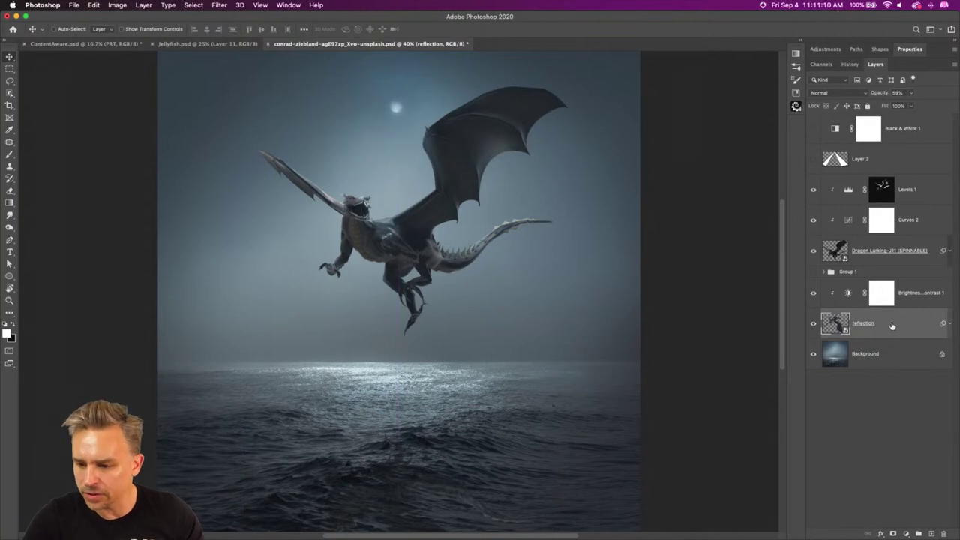
left_click(902, 297)
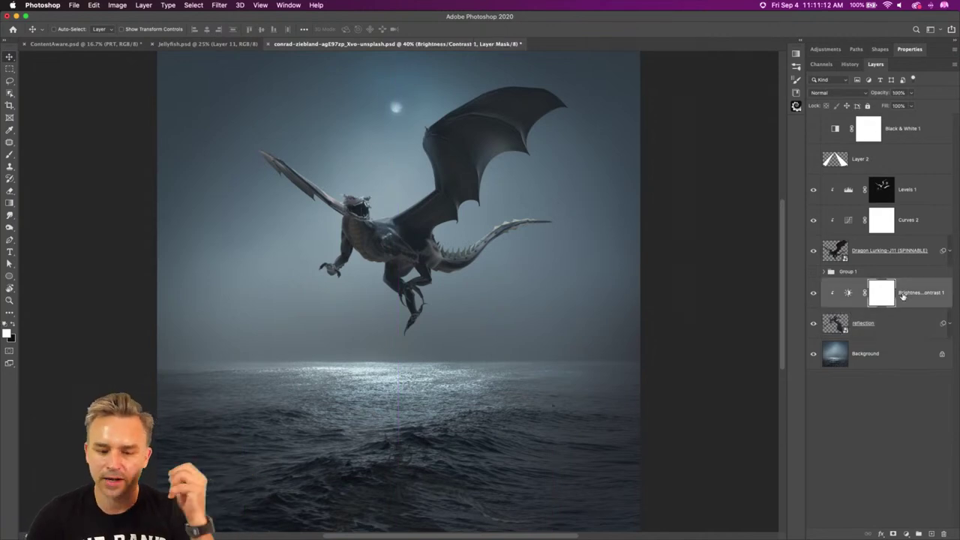
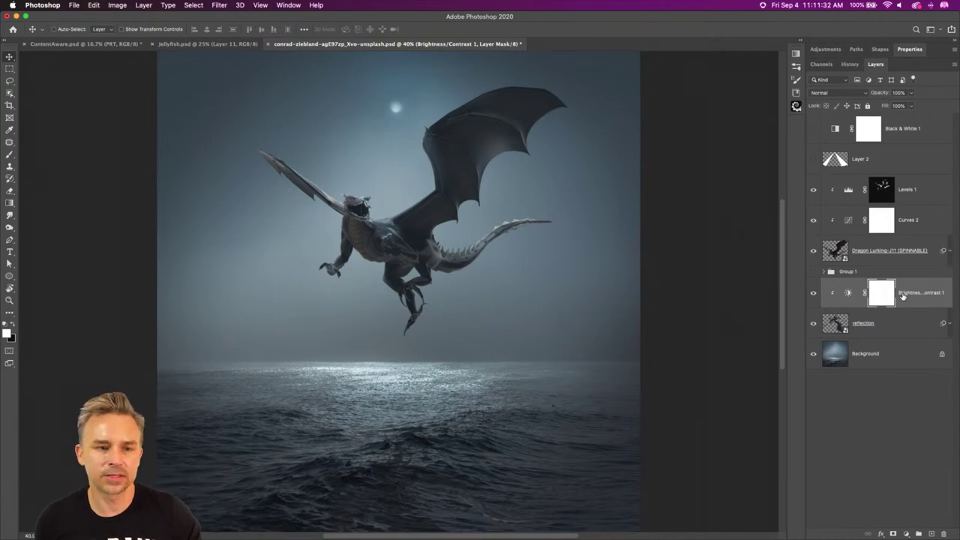
- Bring the ContentAware.psd graffiti doorway document to the front
left_click(45, 44)
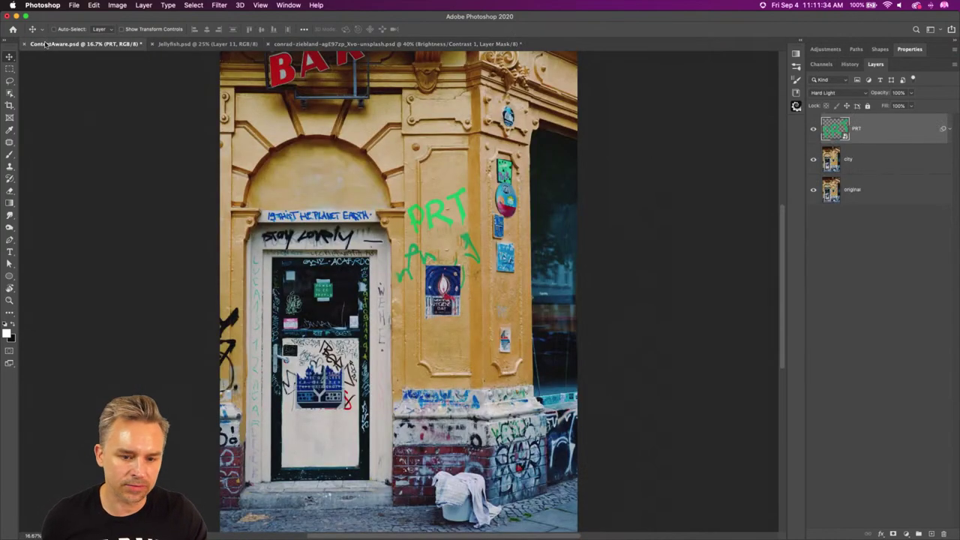
scroll(411, 291, "down", 3)
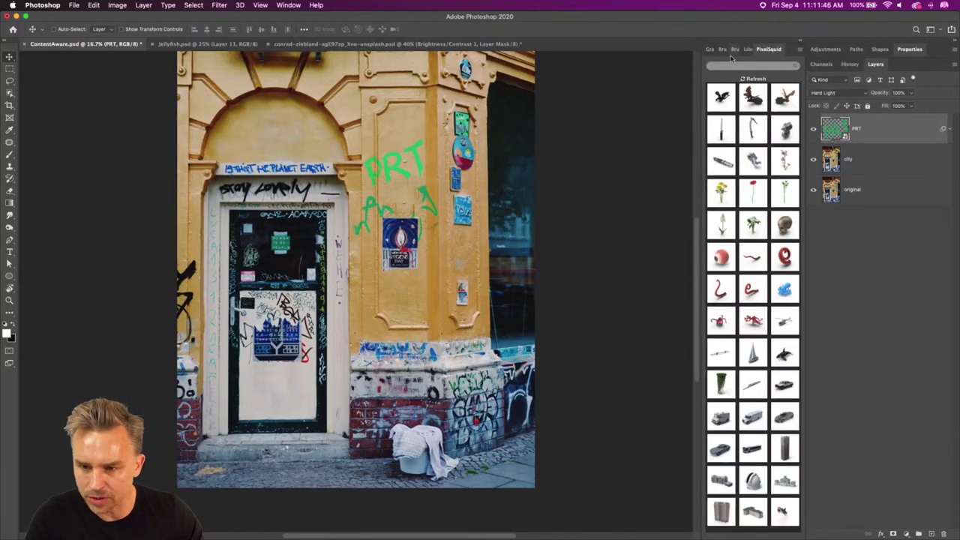
- Switch the Libraries panel to the Steampunk library, collapse Textures and expand the Bots group
left_click(742, 50)
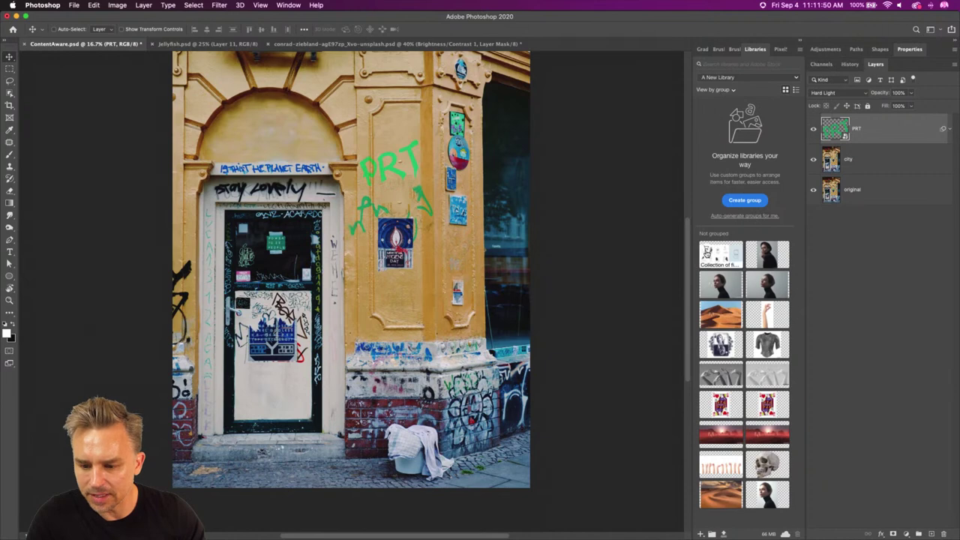
left_click(729, 78)
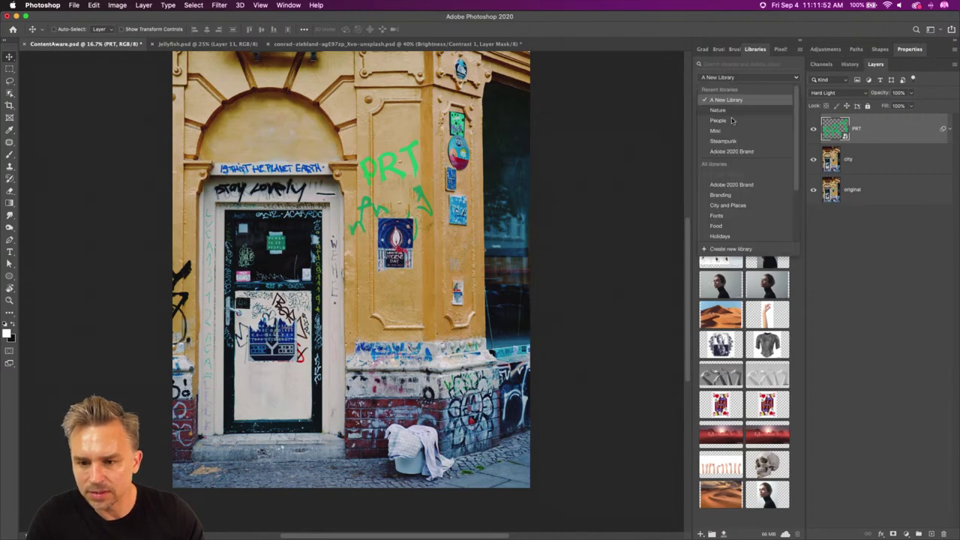
left_click(734, 139)
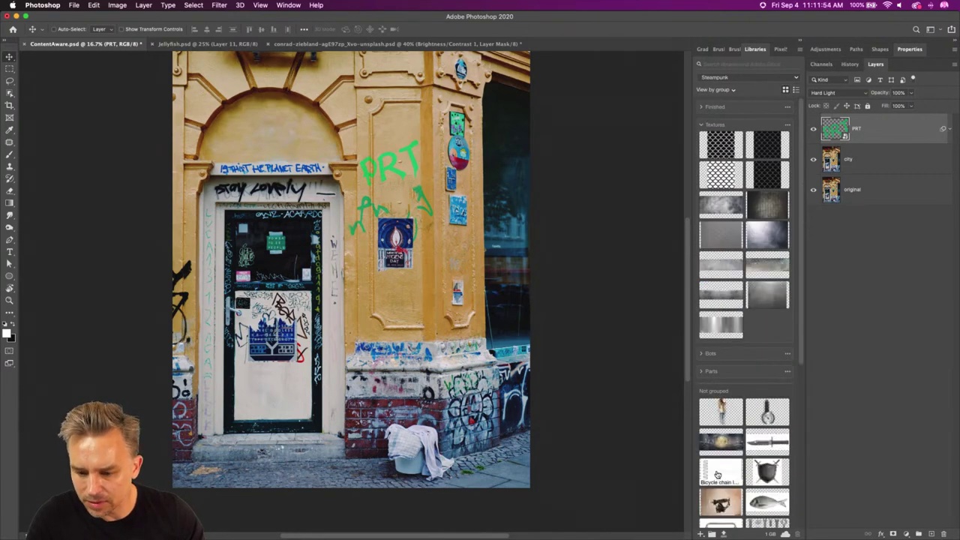
left_click(702, 125)
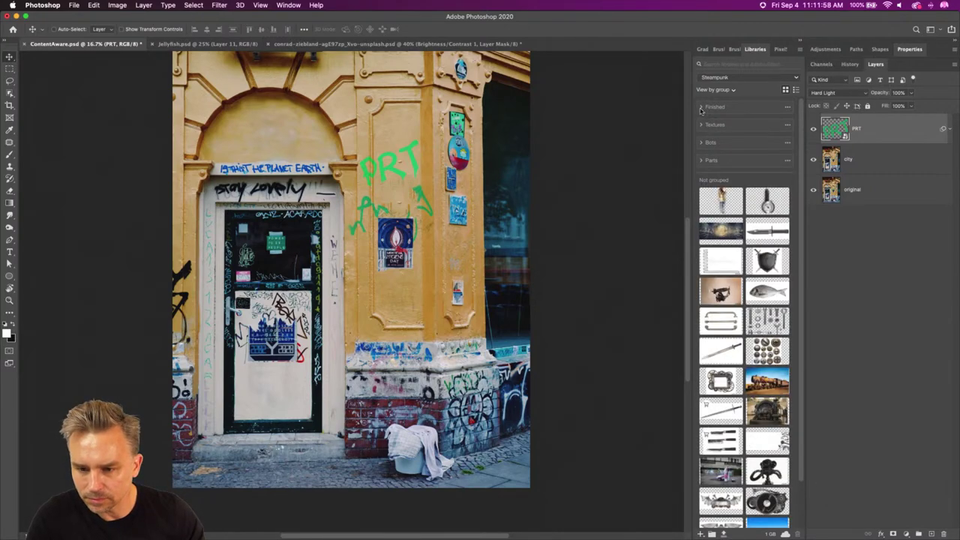
left_click(702, 108)
left_click(702, 107)
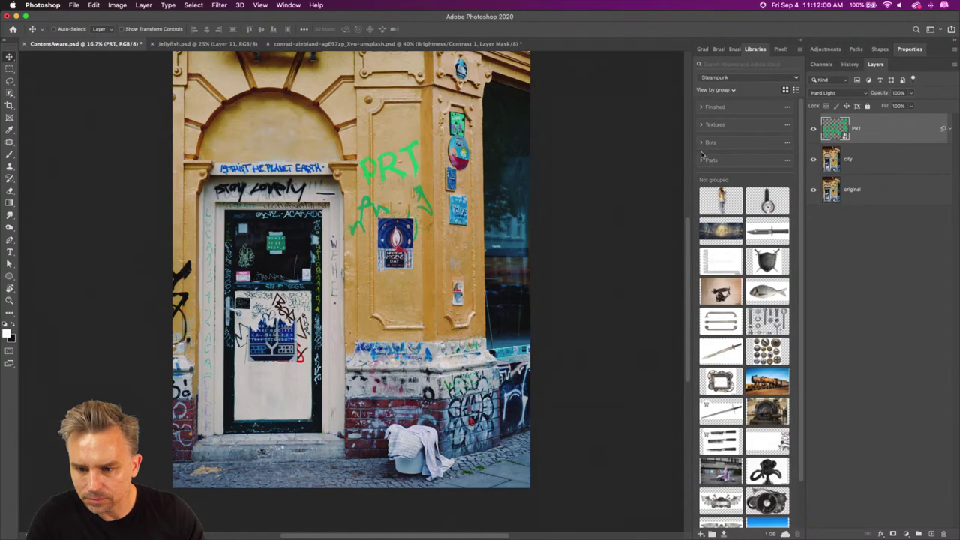
left_click(702, 144)
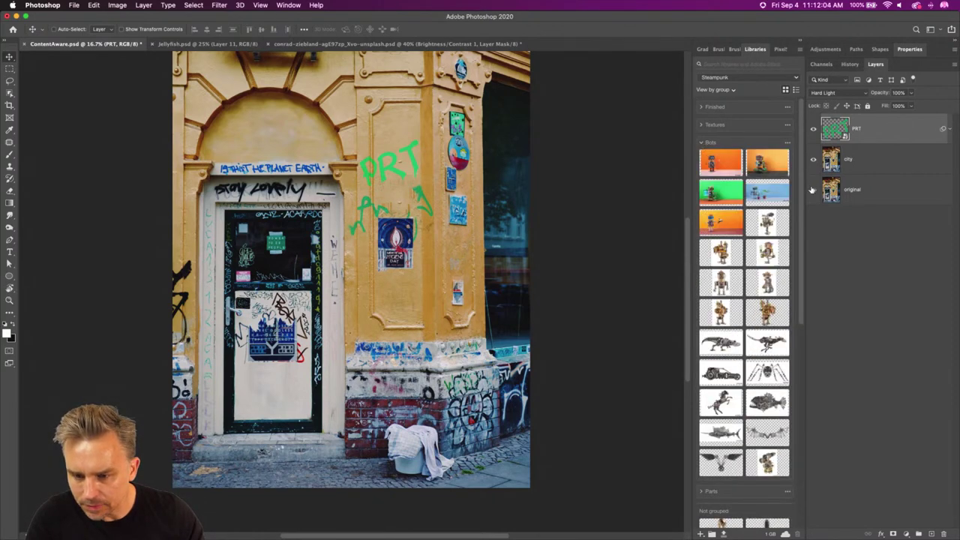
- Place the smiling robot from Libraries on the canvas, enlarged over the doorway
left_click_drag(720, 161, 443, 259)
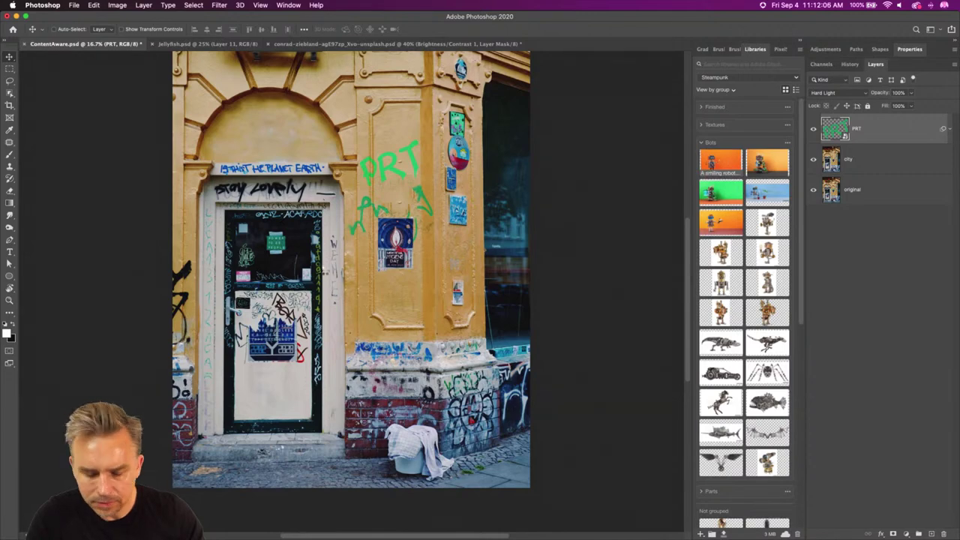
left_click_drag(324, 270, 329, 273)
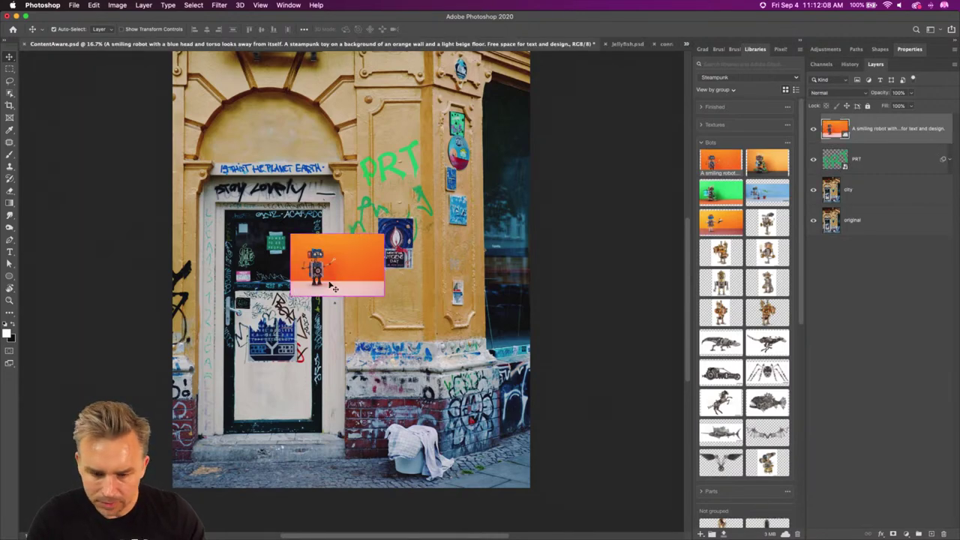
left_click_drag(290, 234, 102, 107)
left_click_drag(181, 262, 315, 446)
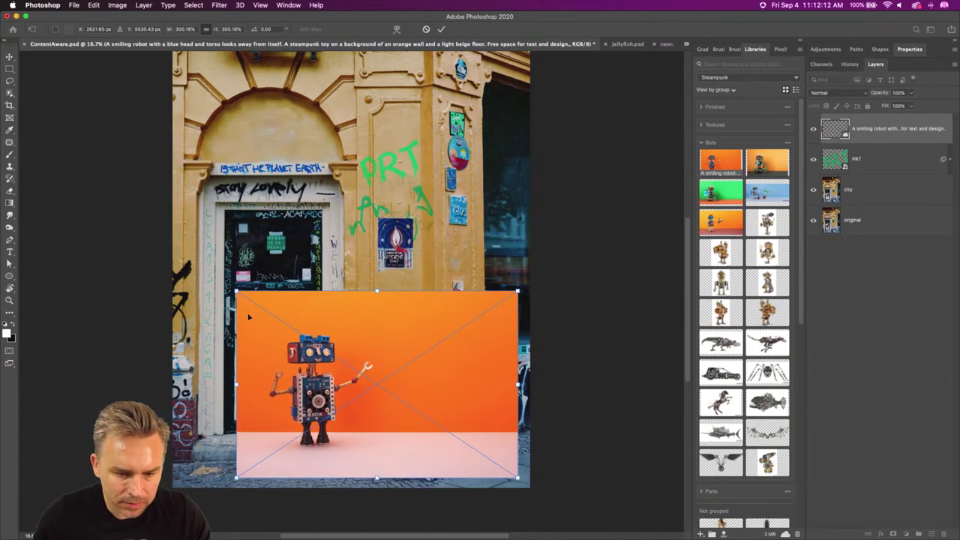
left_click_drag(237, 292, 182, 254)
key("Return")
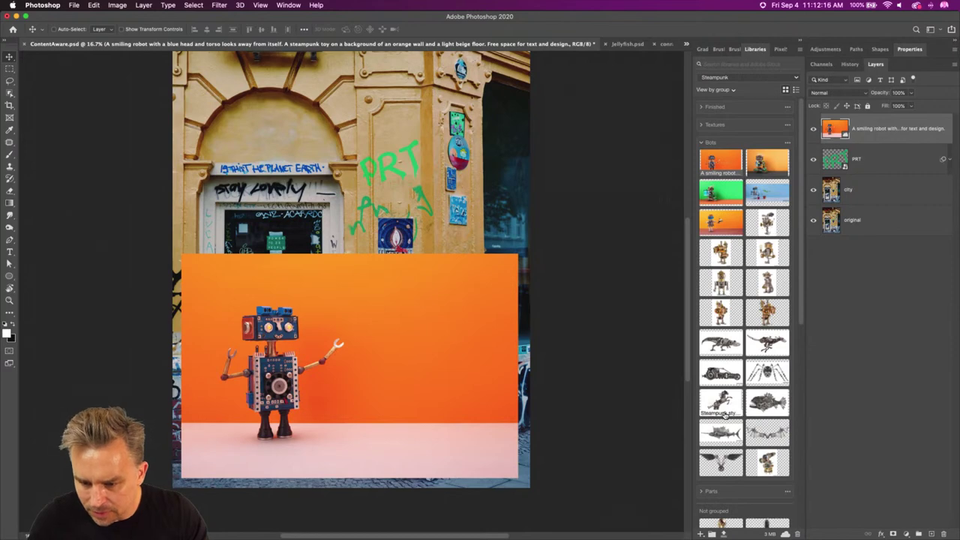
- Add the robotic food delivery and green pizza delivery robots to the scene
scroll(724, 414, "down", 5)
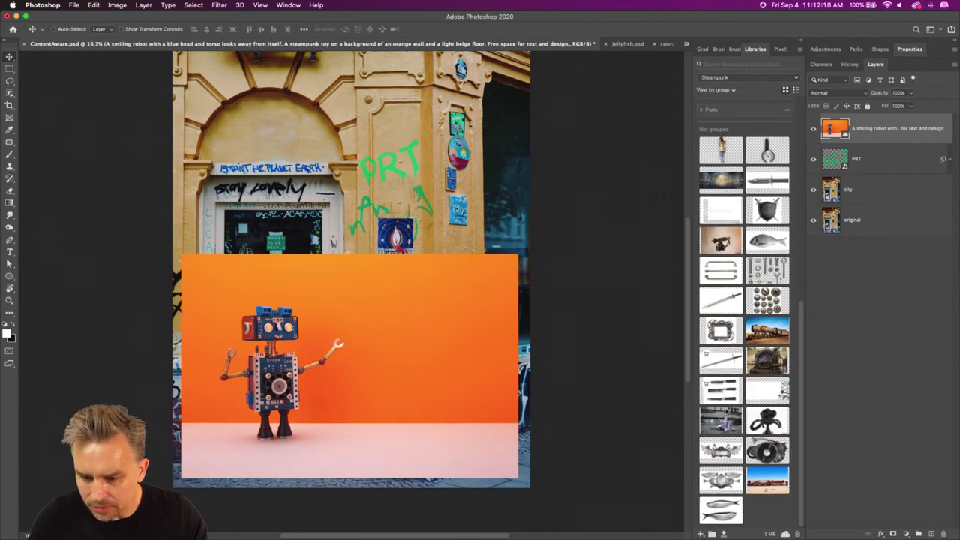
scroll(727, 410, "up", 3)
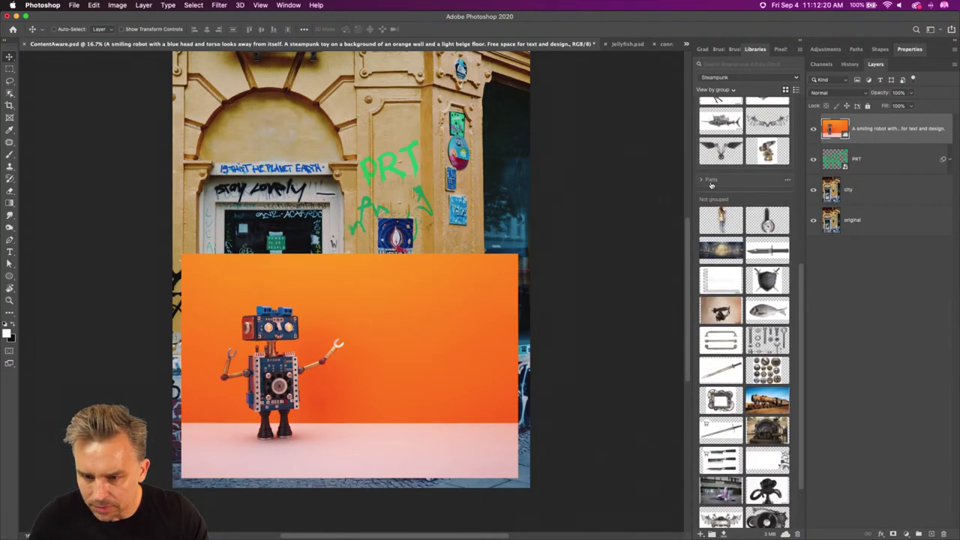
scroll(711, 185, "up", 12)
left_click_drag(721, 221, 435, 284)
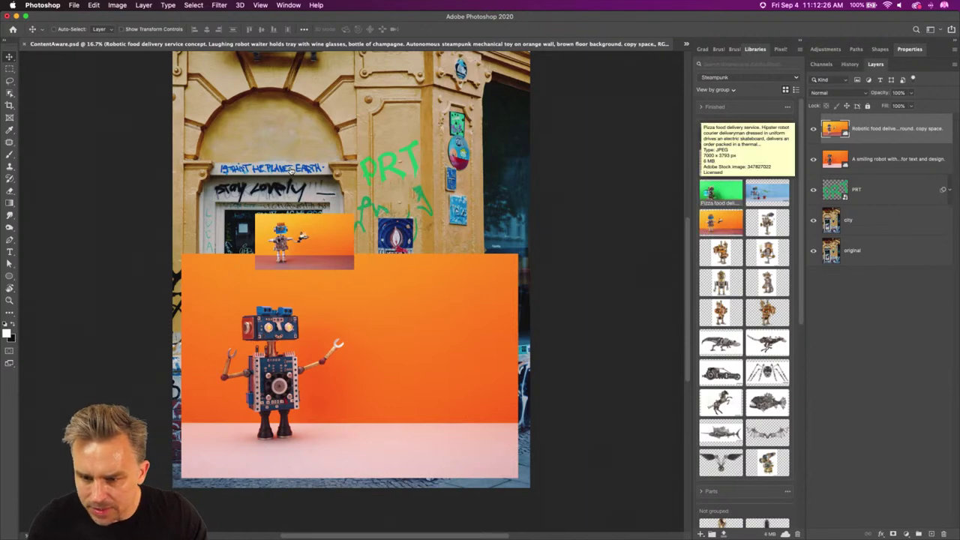
left_click_drag(296, 170, 297, 171)
left_click_drag(241, 235, 339, 245)
- Hide the pizza and food delivery robot layers, leaving the smiling robot selected
left_click(319, 256, "super")
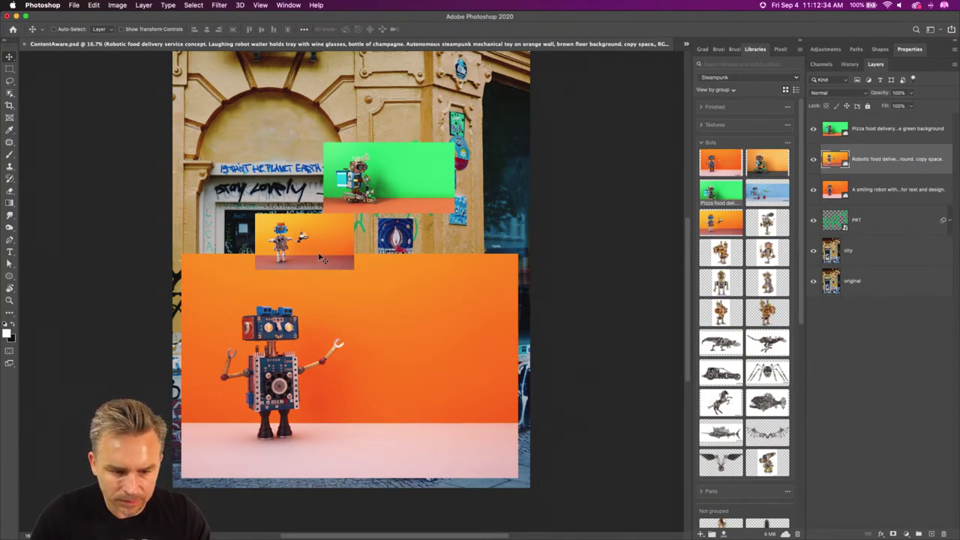
left_click(813, 129)
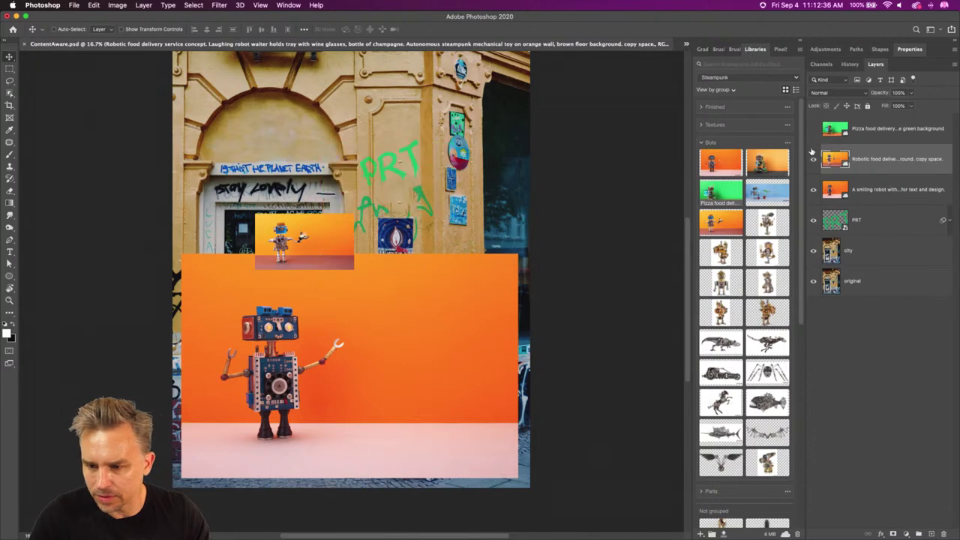
left_click(812, 161)
left_click(875, 191)
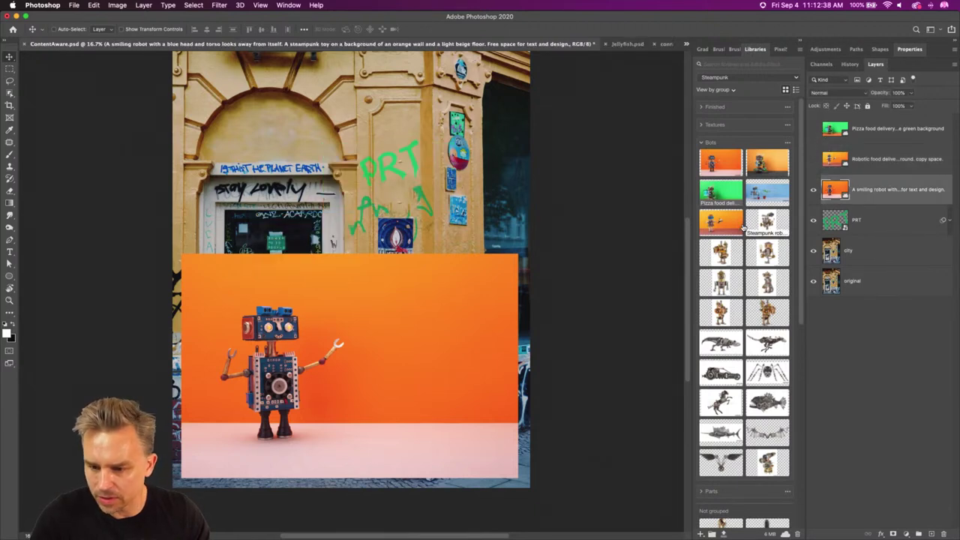
- Rasterize the smiling robot layer and delete its empty right portion
right_click(909, 189)
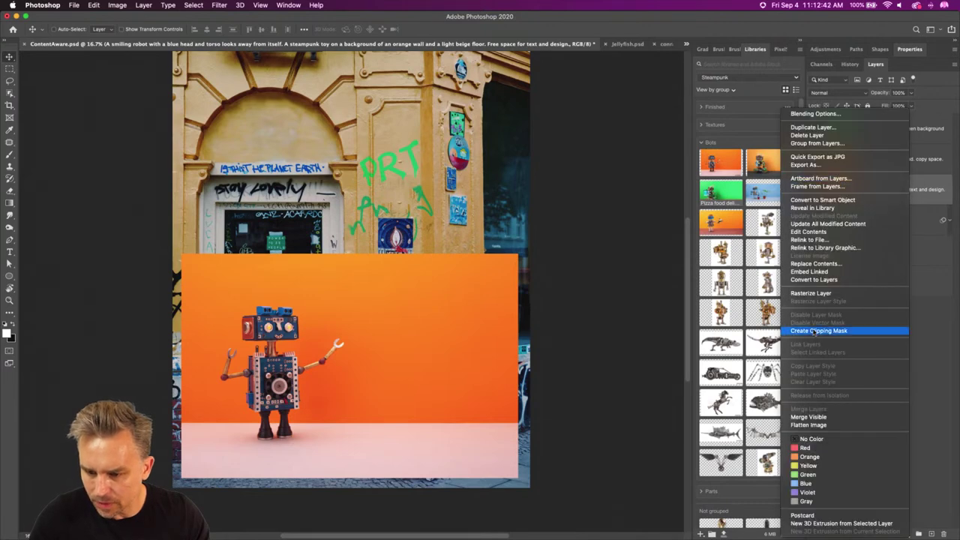
left_click(818, 293)
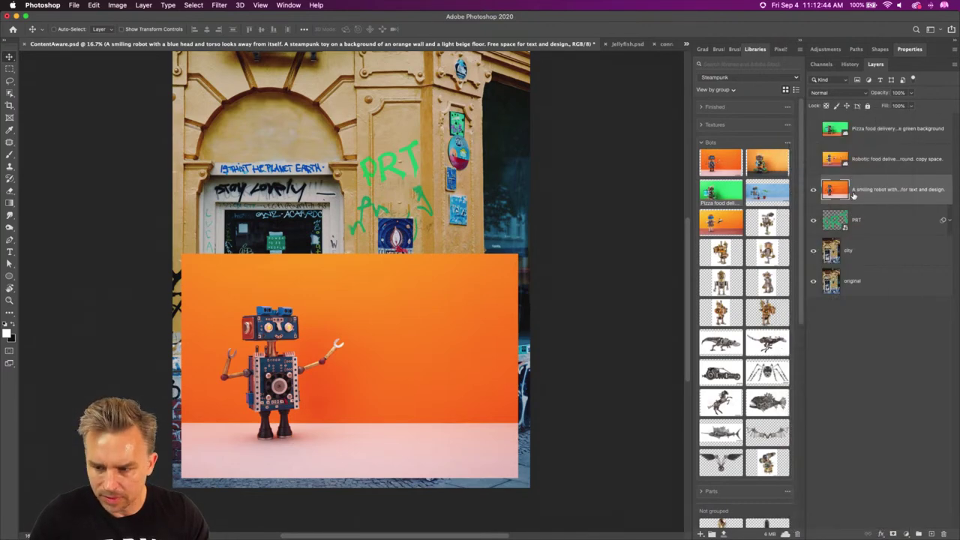
left_click(9, 68)
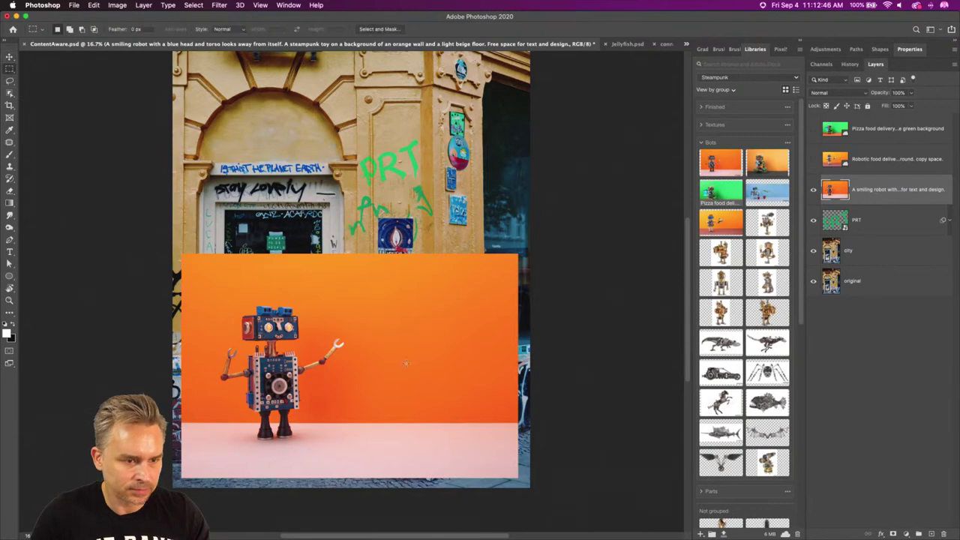
left_click_drag(533, 227, 362, 495)
key("Delete")
key("ctrl+d")
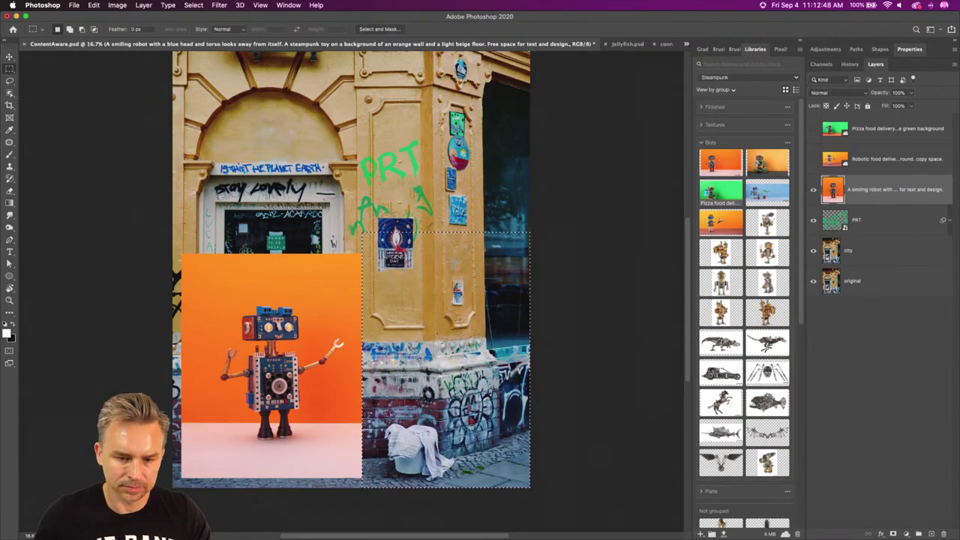
- Move the robot up and enlarge it to about 136%, then zoom in to 33.3%
left_click(9, 56)
left_click_drag(269, 355, 361, 248)
key("ctrl+t")
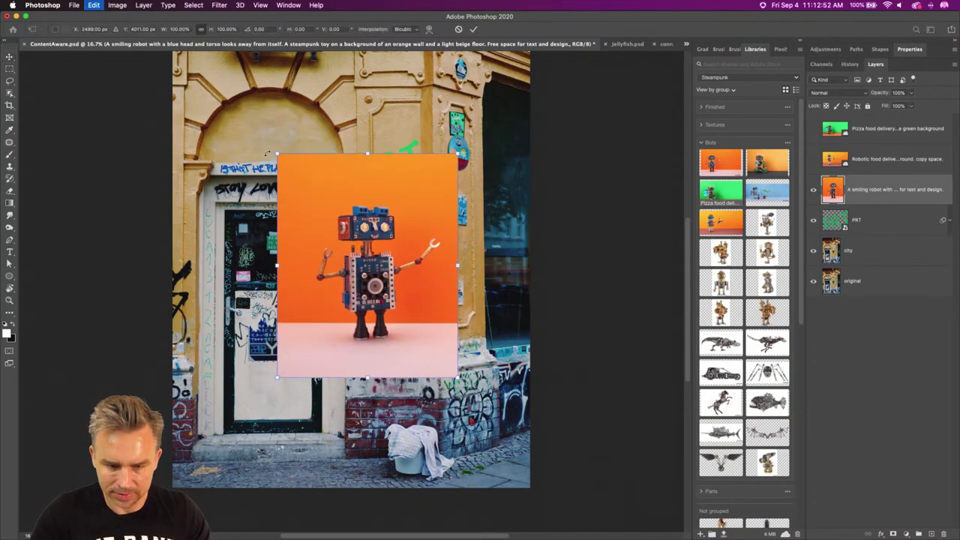
left_click_drag(279, 155, 191, 84)
key("Return")
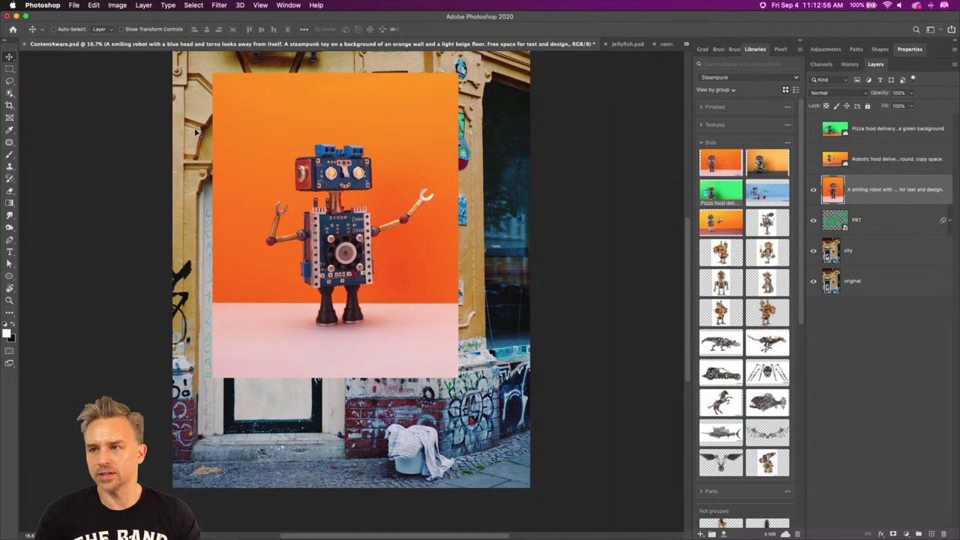
key("super+plus")
key("super+plus")
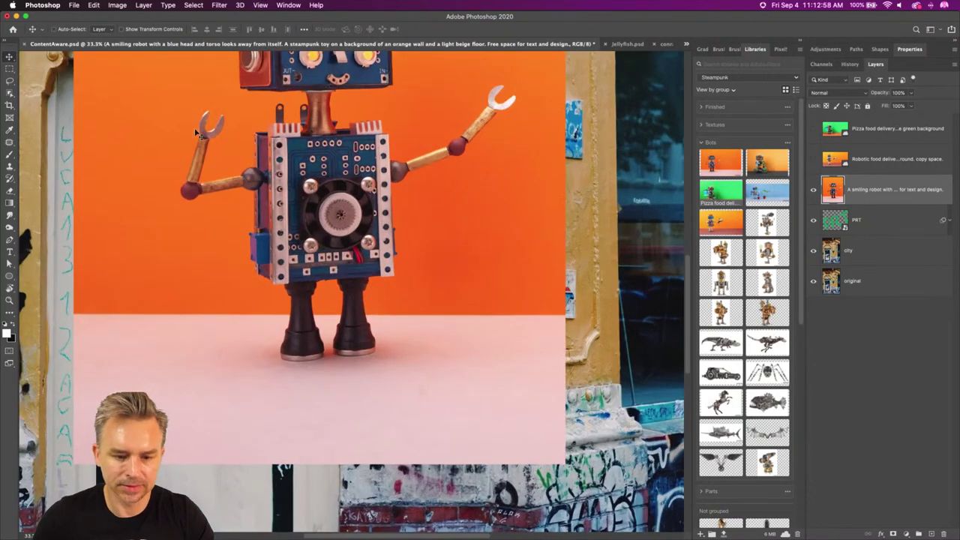
scroll(391, 294, "up", 3)
left_click_drag(391, 295, 396, 281)
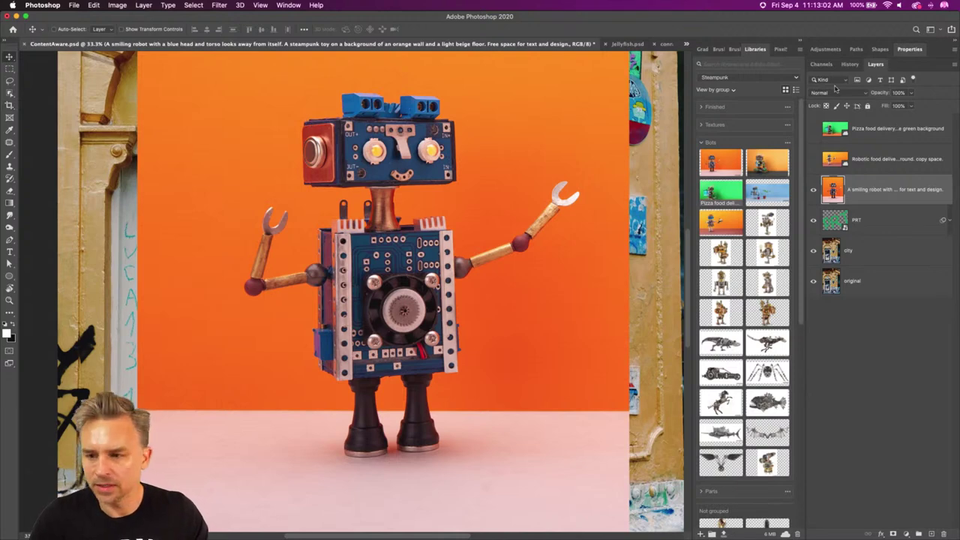
- Remove the robot photo's orange background with the Remove Background quick action
left_click(911, 50)
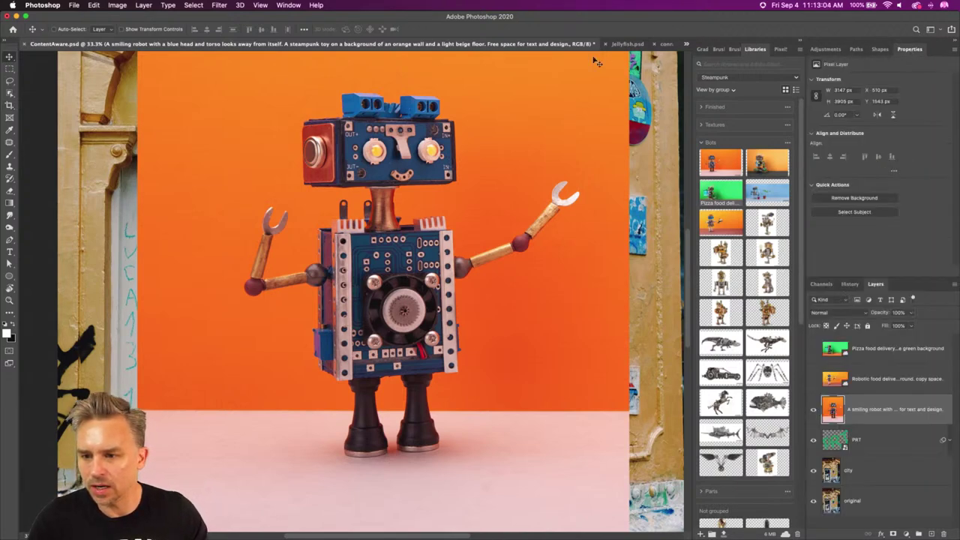
left_click(799, 43)
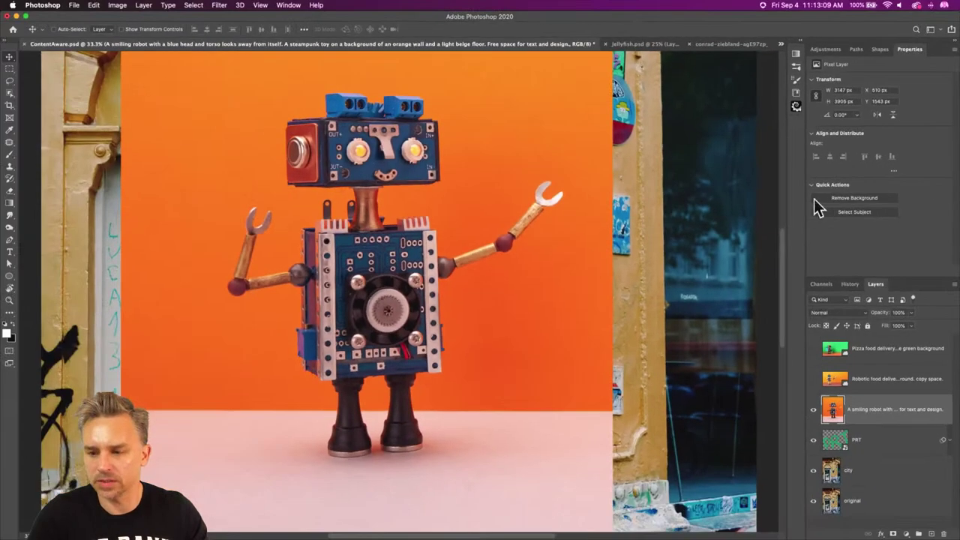
left_click(828, 198)
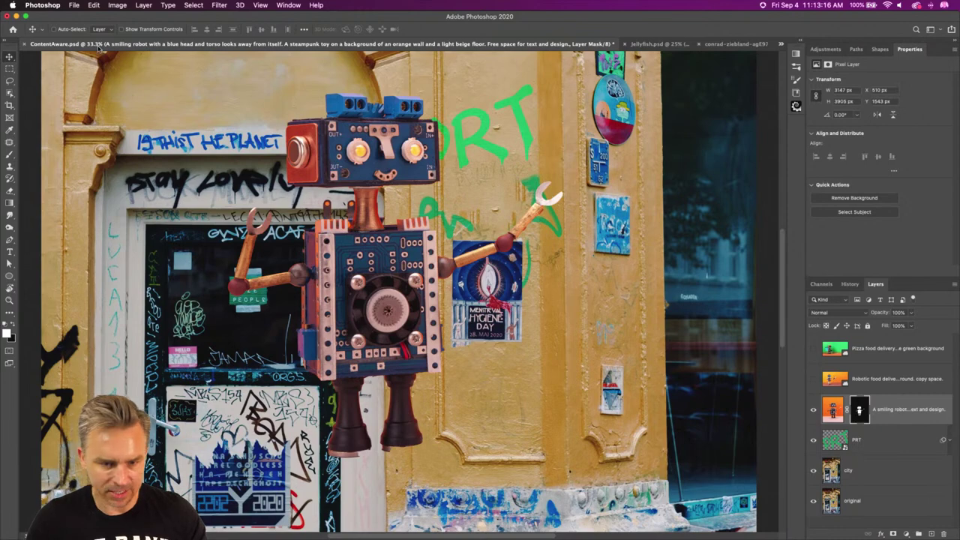
- Move the cut-out robot down onto the cobblestones in front of the doorway
scroll(185, 264, "down", 10)
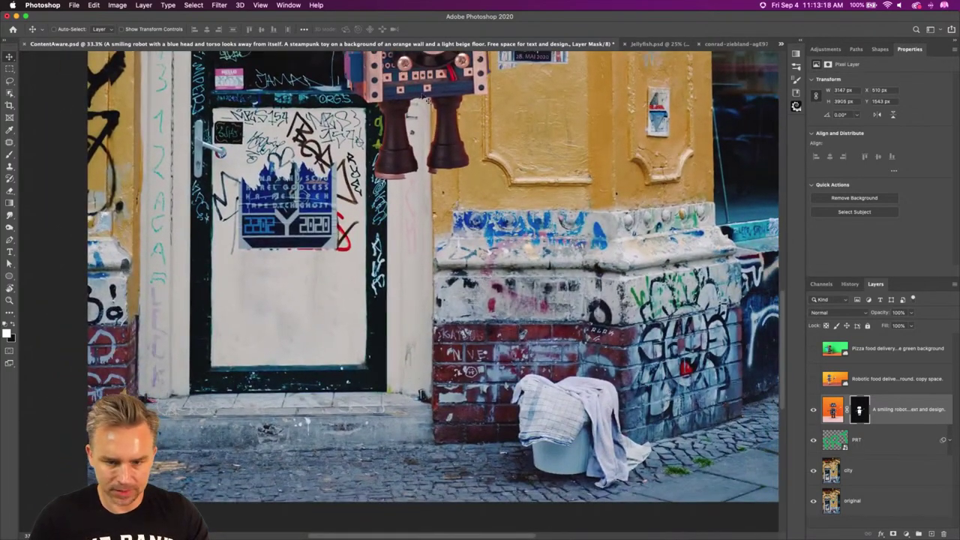
left_click_drag(429, 100, 419, 386)
scroll(398, 386, "down", 2)
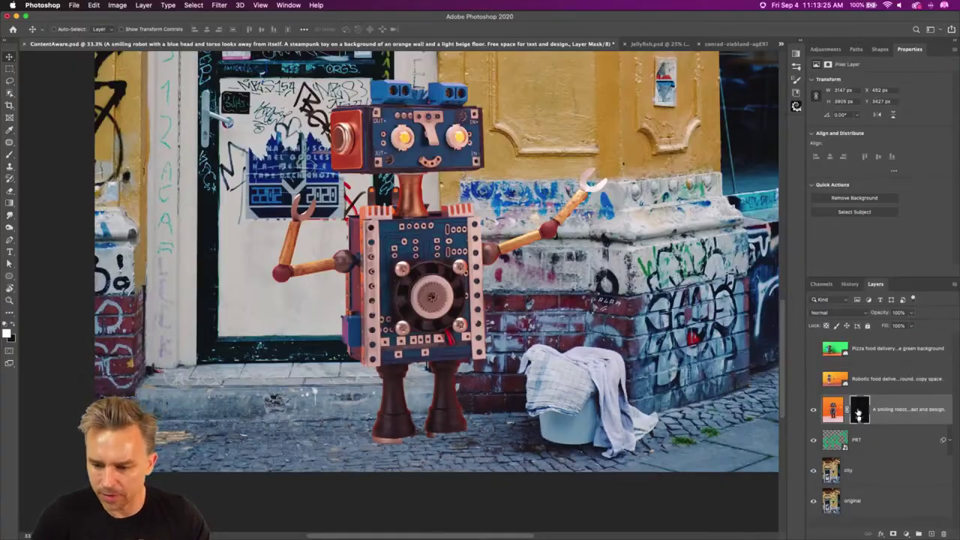
- Target the robot layer's mask and zoom to 100%
left_click(859, 413)
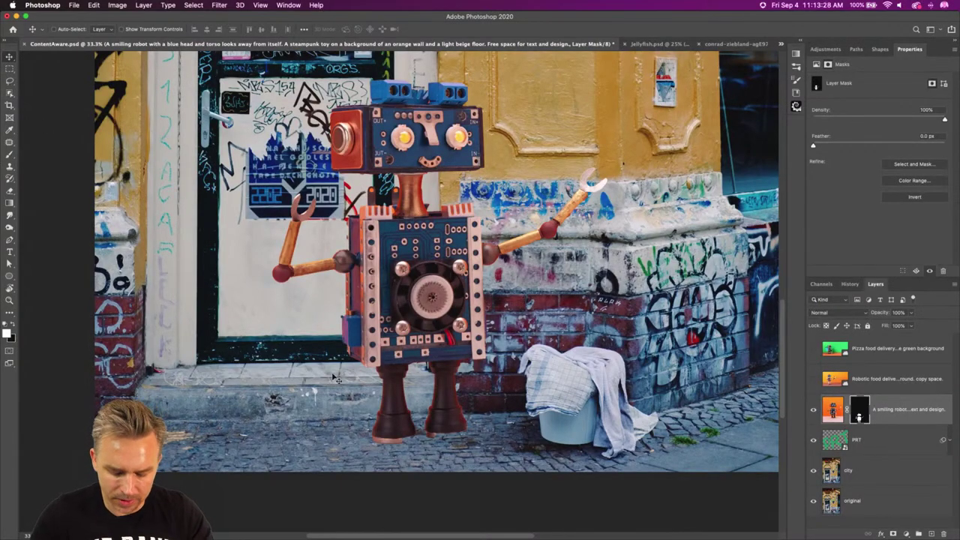
key("super+0")
key("super+1")
scroll(399, 292, "down", 10)
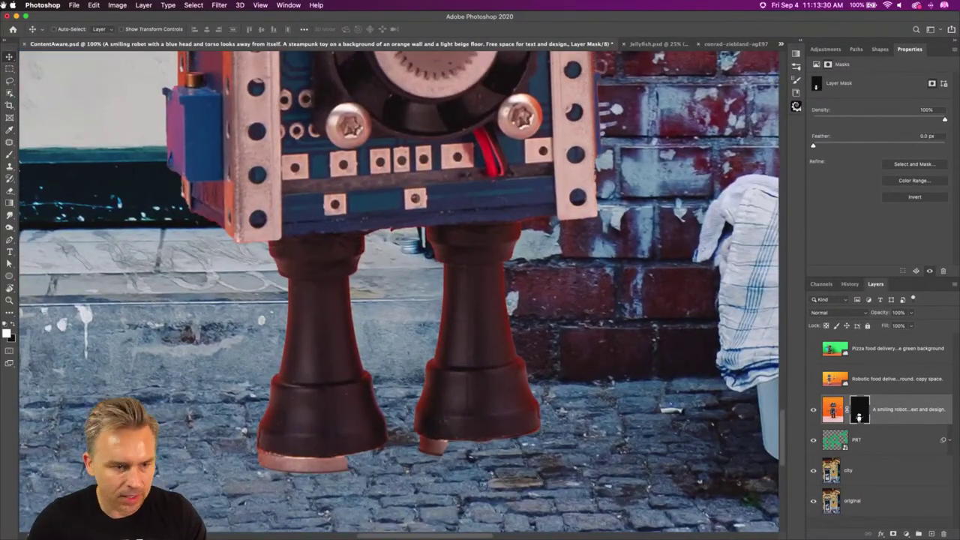
- Choose the Brush tool and review the brush presets
left_click(9, 154)
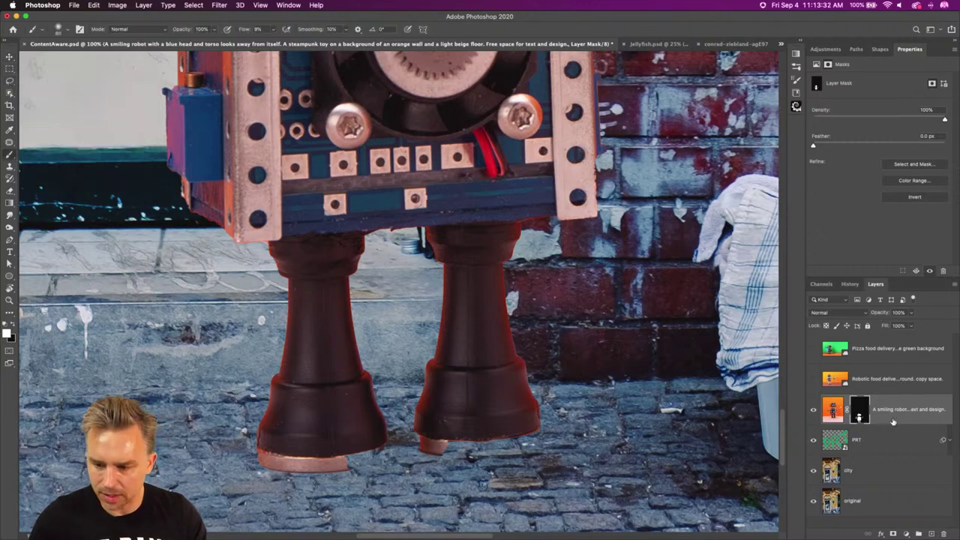
left_click(65, 31)
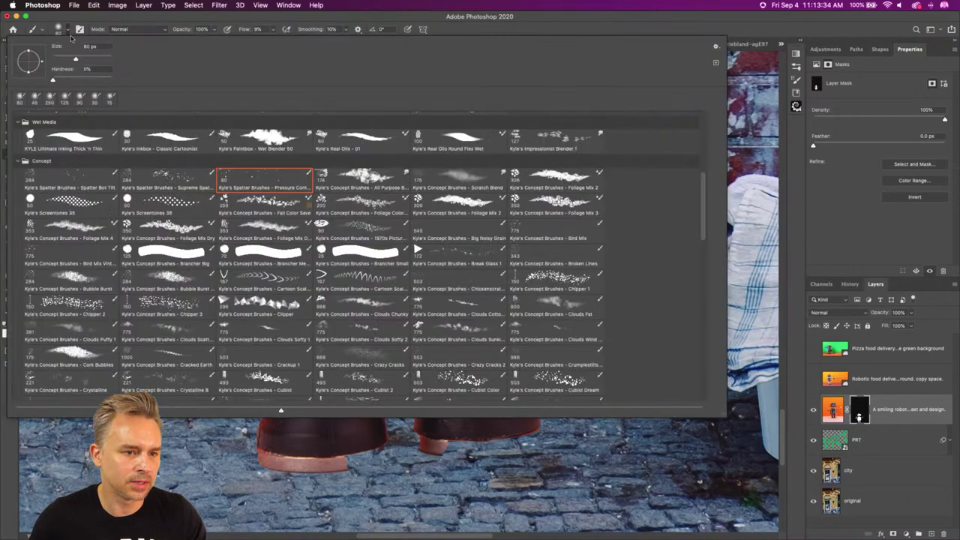
key("Return")
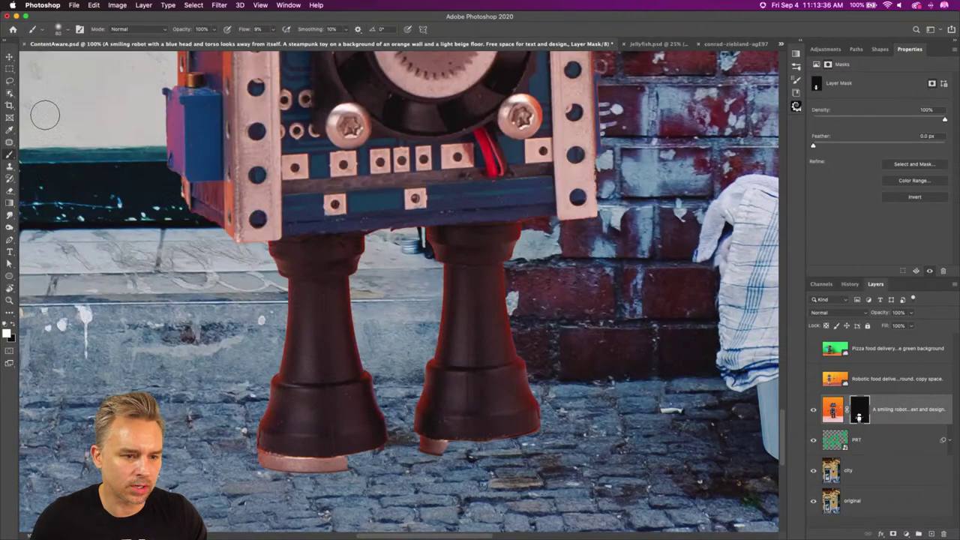
left_click(67, 32)
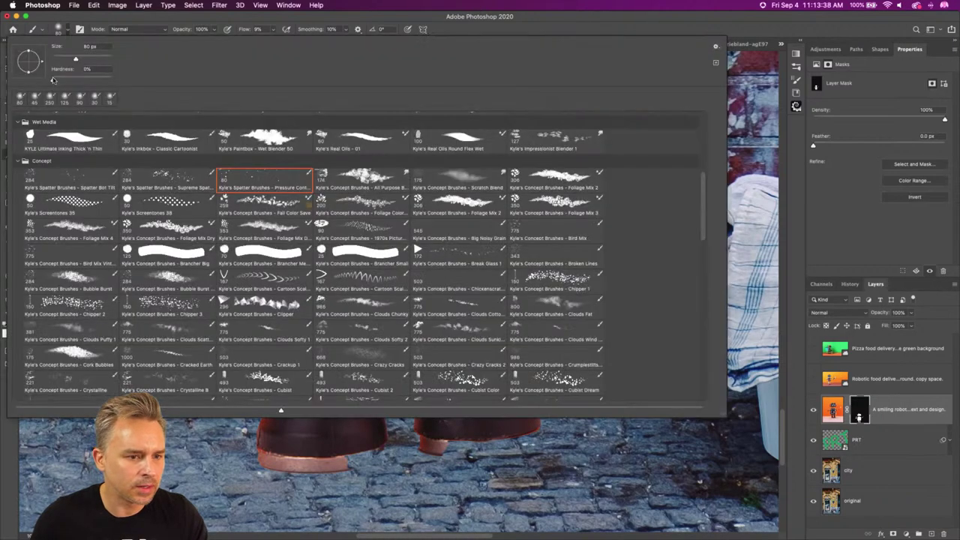
scroll(119, 189, "up", 10)
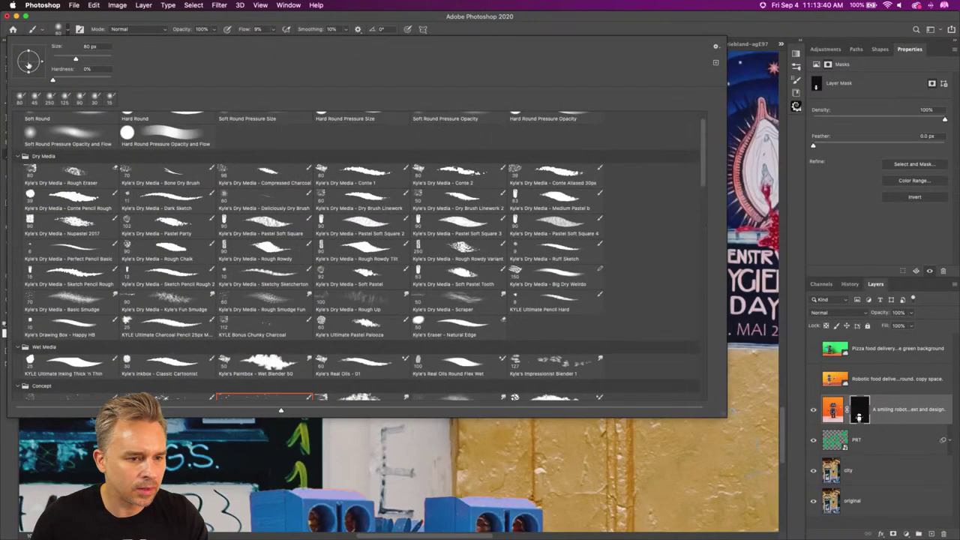
key("Return")
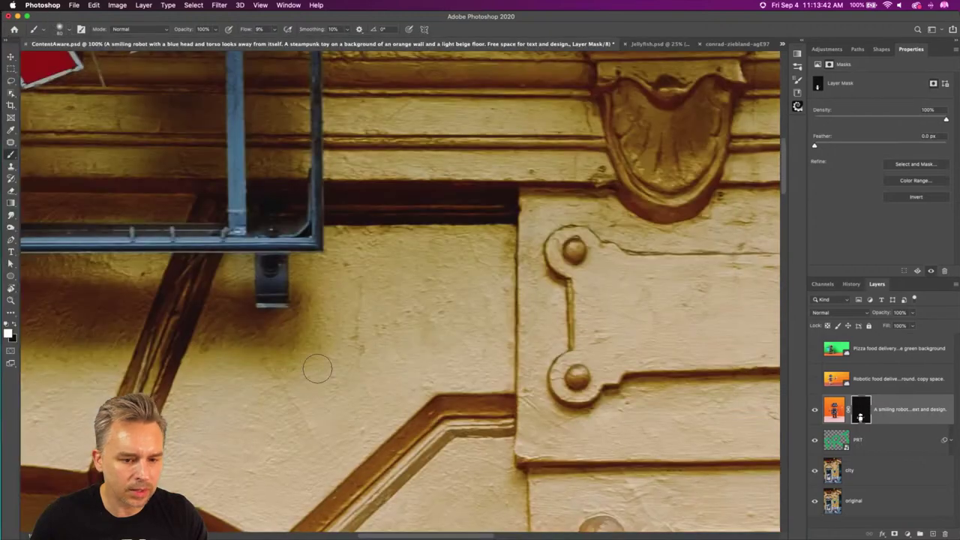
scroll(347, 157, "down", 10)
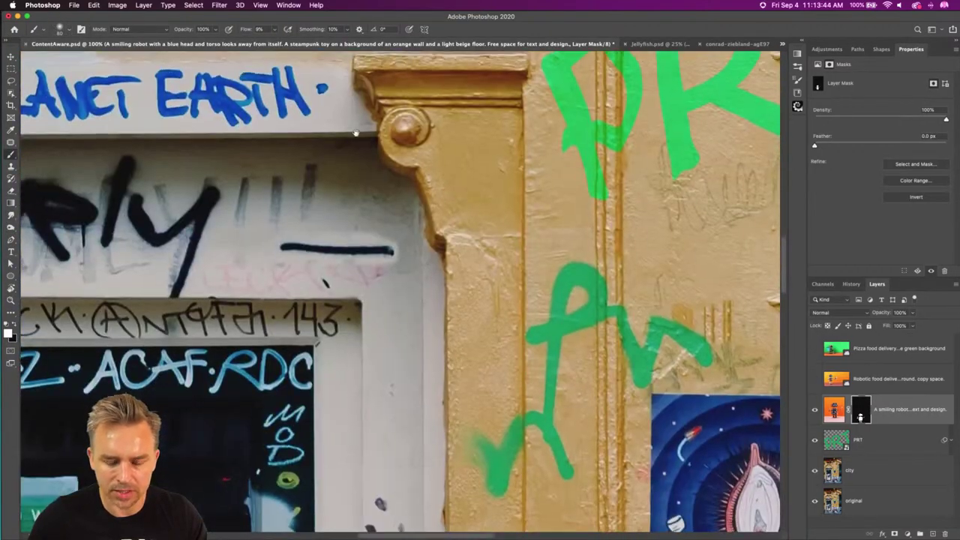
scroll(352, 243, "down", 5)
scroll(413, 235, "down", 10)
scroll(413, 235, "down", 15)
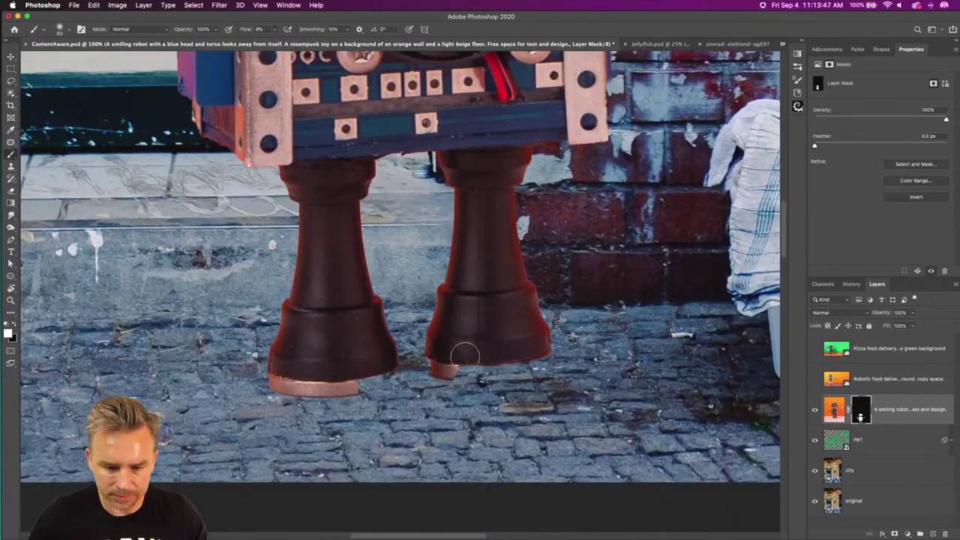
- Paint white on the mask at 100% flow to restore the copper rim under the right foot
mouse_move(465, 355)
left_mouse_down()
mouse_move(519, 364)
mouse_move(430, 367)
mouse_move(481, 375)
left_mouse_up()
key("super+z")
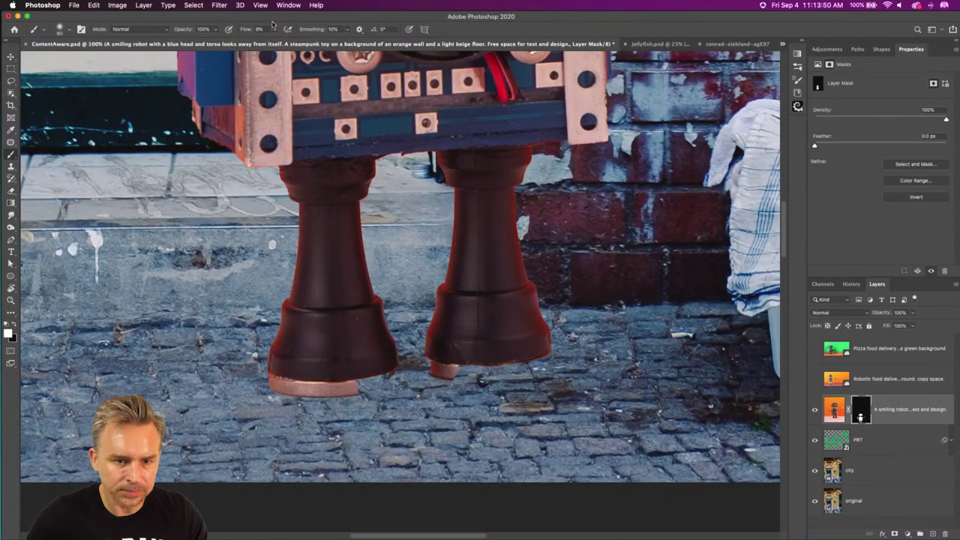
left_click_drag(242, 29, 285, 34)
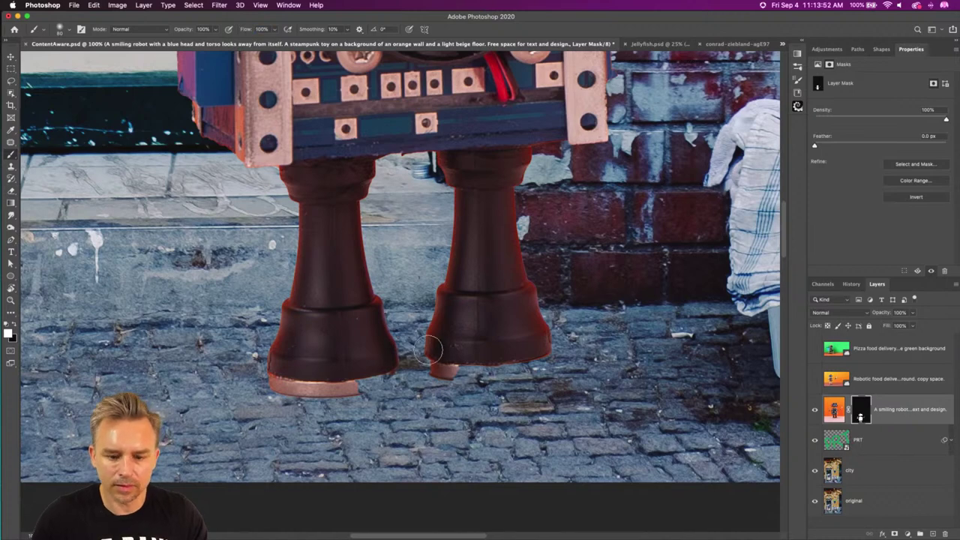
left_click_drag(480, 368, 529, 366)
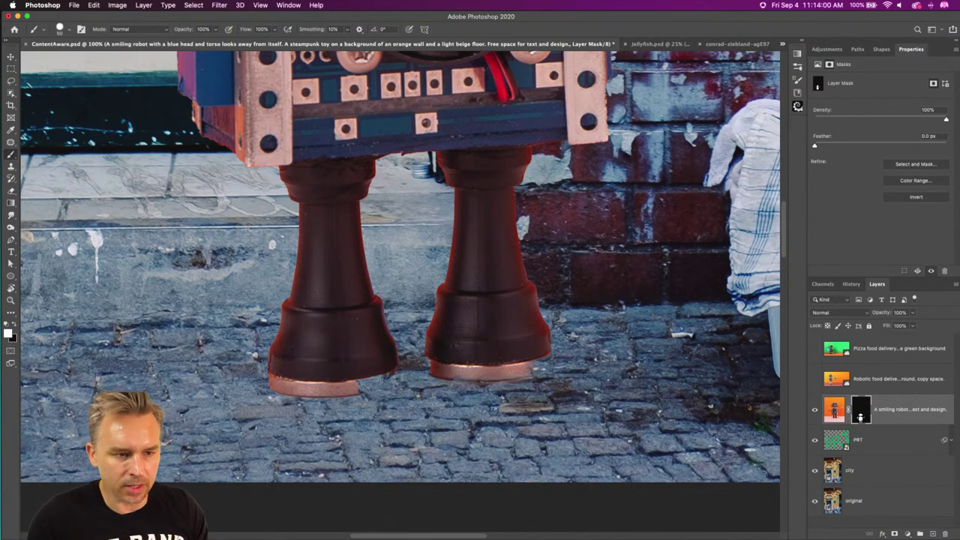
left_click_drag(529, 367, 546, 363)
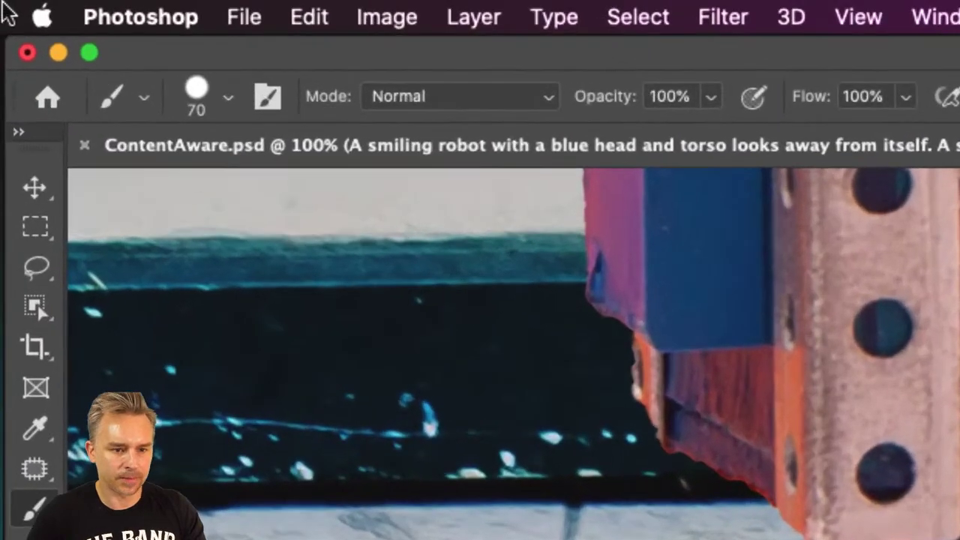
- Resize the brush to 80 px and bring its hardness back to 100%
key("bracketleft")
key("bracketleft")
key("bracketleft")
key("bracketright")
key("bracketright")
key("bracketright")
key("bracketright")
key("bracketleft")
key("bracketleft")
key("bracketleft")
key("bracketleft")
key("bracketright")
key("bracketright")
key("bracketright")
key("bracketright")
key("shift+bracketleft")
key("shift+bracketleft")
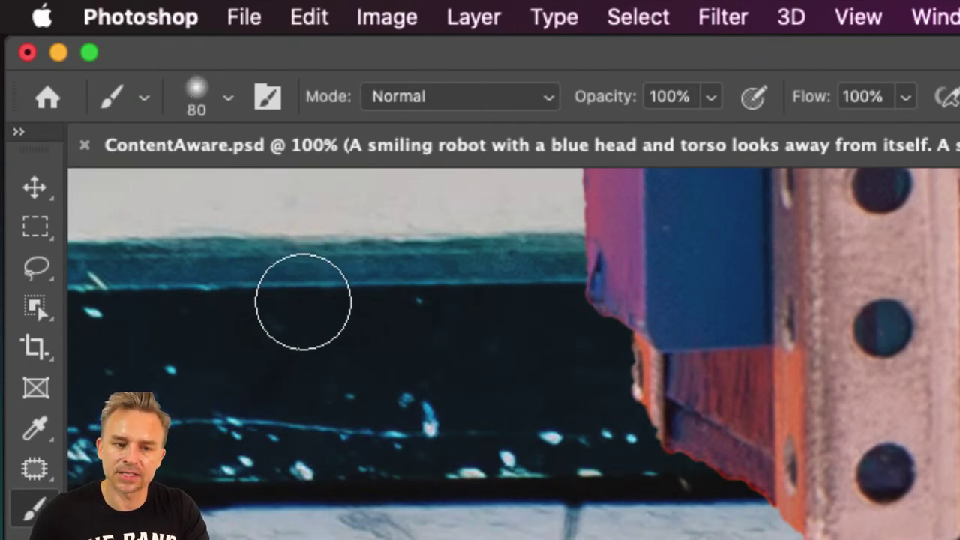
key("shift+bracketright")
key("shift+bracketright")
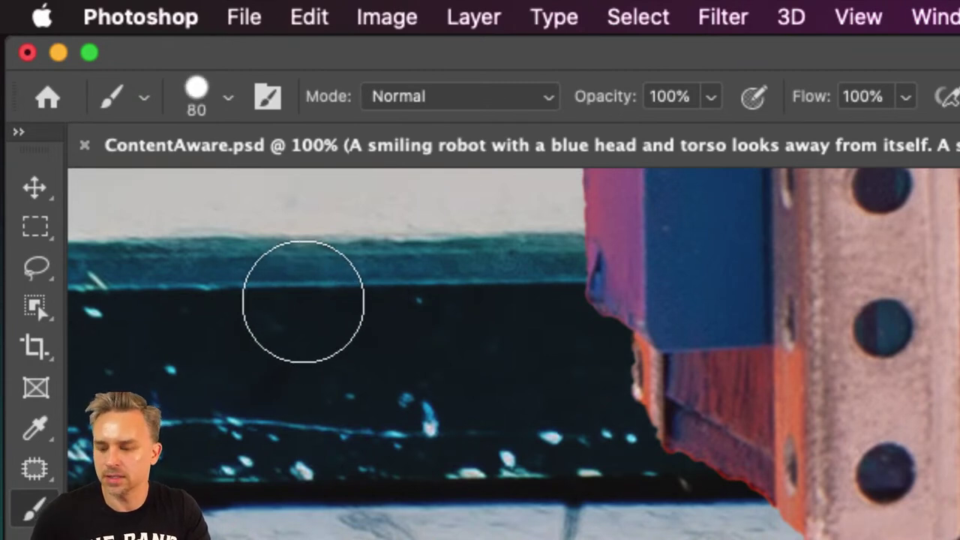
key("shift+bracketleft")
key("shift+bracketleft")
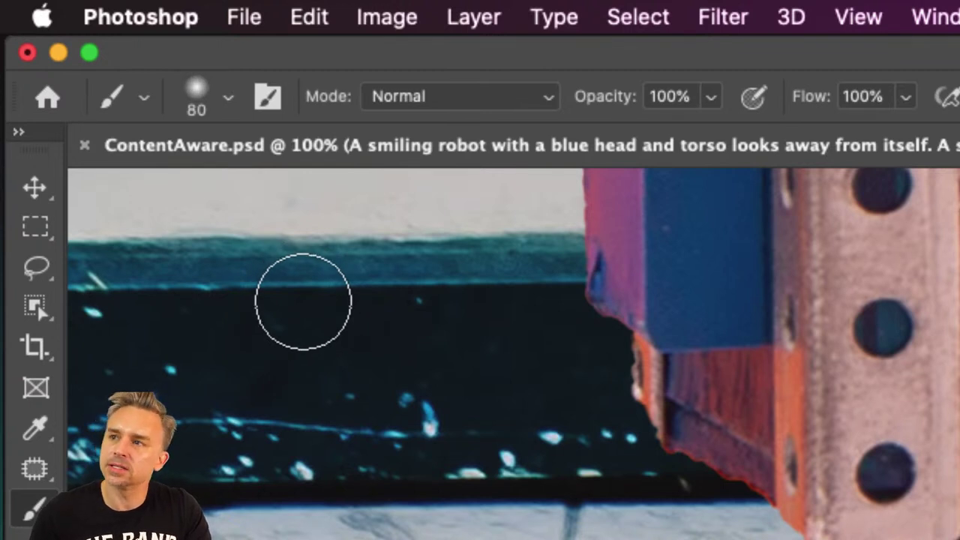
key("shift+bracketright")
key("shift+bracketright")
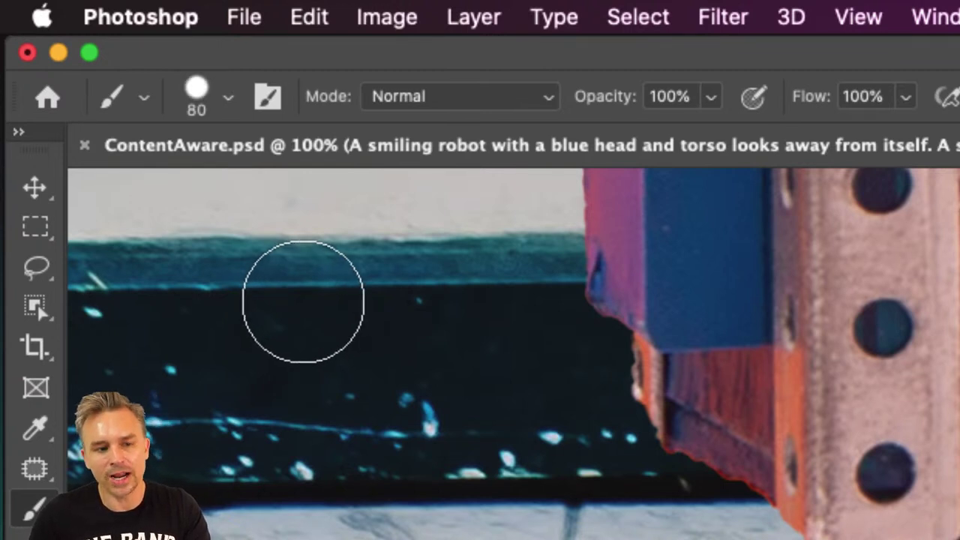
key("shift+bracketleft")
key("shift+bracketleft")
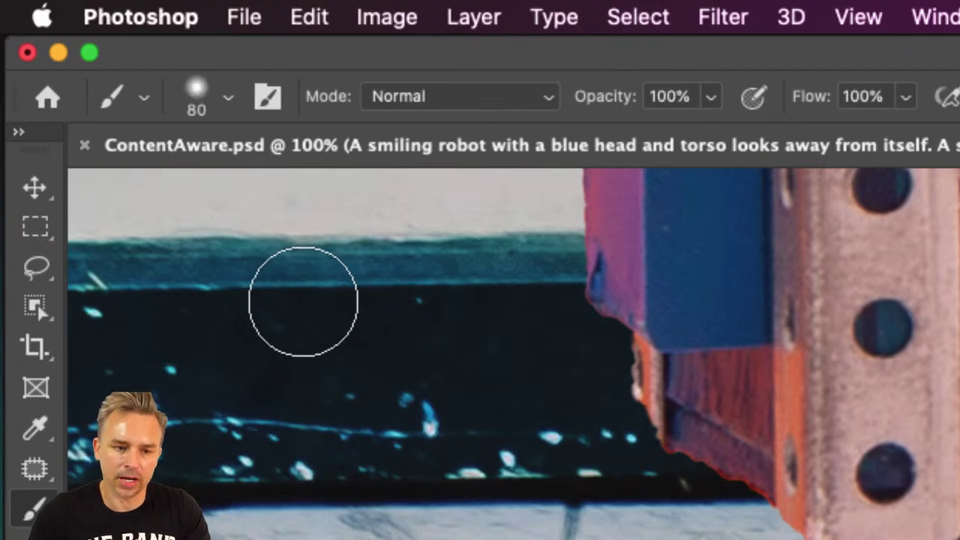
key("shift+bracketright")
key("shift+bracketright")
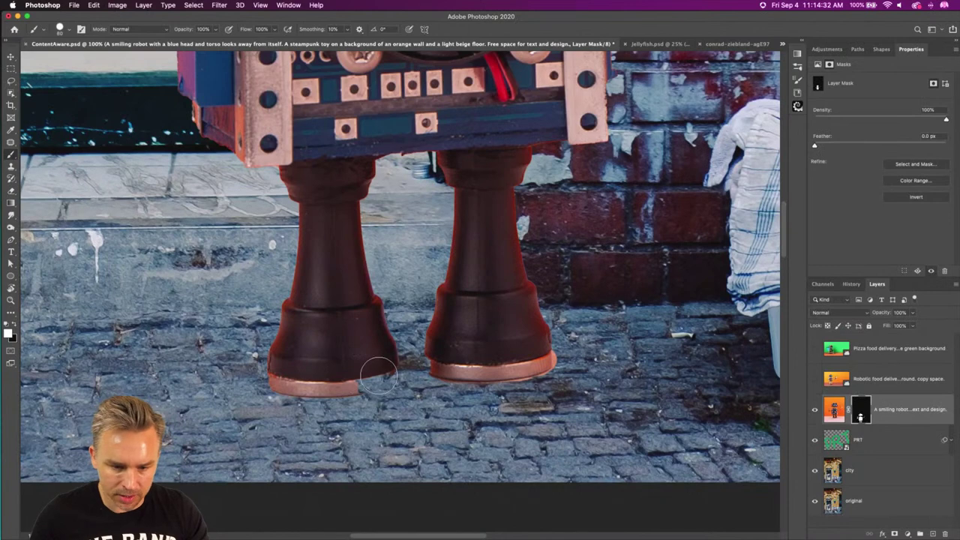
- Paint white along the left foot's rim, then black to trim the right foot's edge
mouse_move(385, 376)
left_mouse_down()
mouse_move(322, 387)
mouse_move(296, 375)
left_mouse_up()
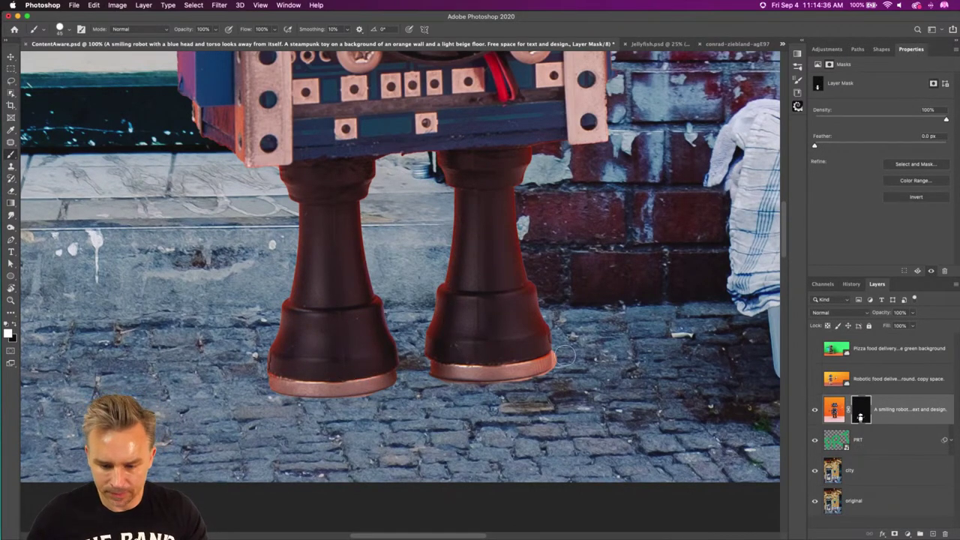
key("x")
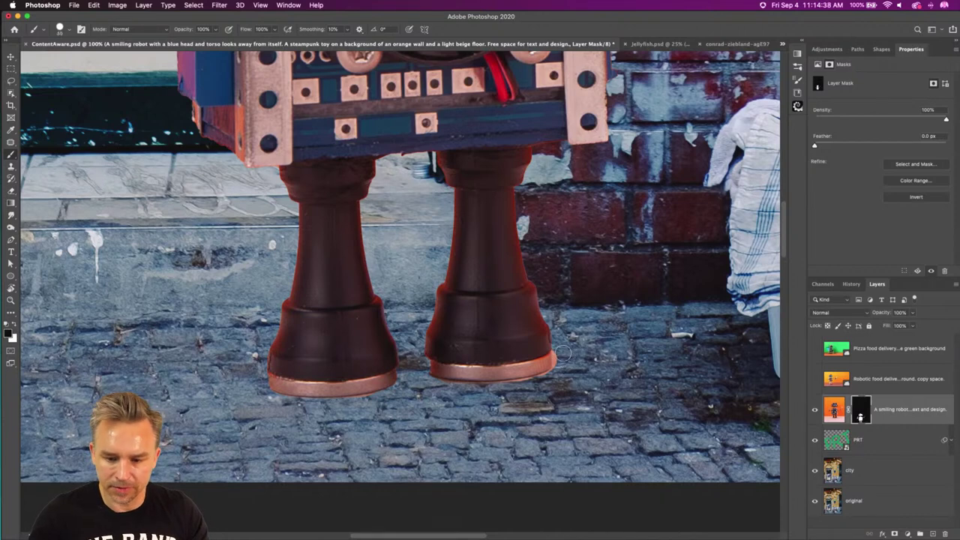
mouse_move(559, 351)
left_mouse_down()
mouse_move(556, 373)
mouse_move(528, 385)
mouse_move(443, 386)
left_mouse_up()
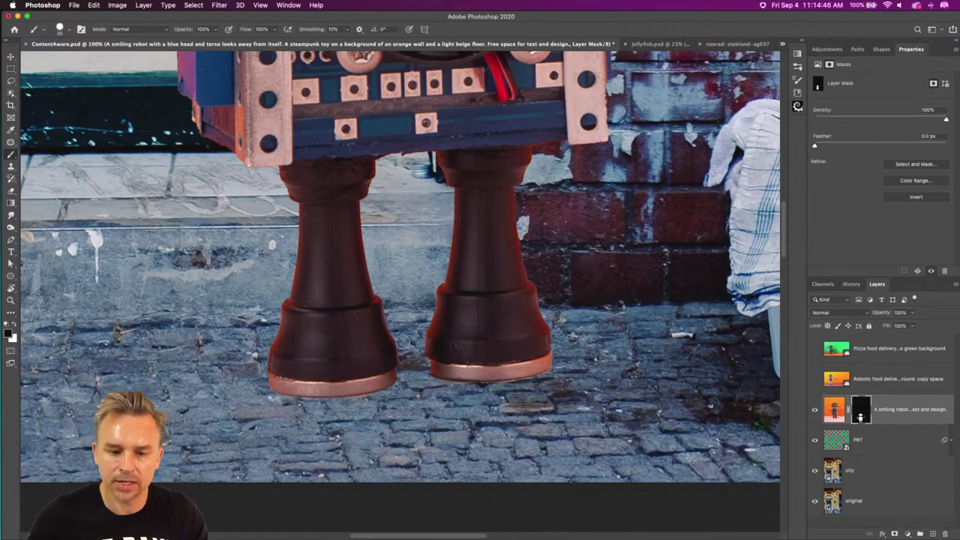
- Zoom out to 25% to see the whole scene and collapse the Properties panel
key("super+minus")
key("super+minus")
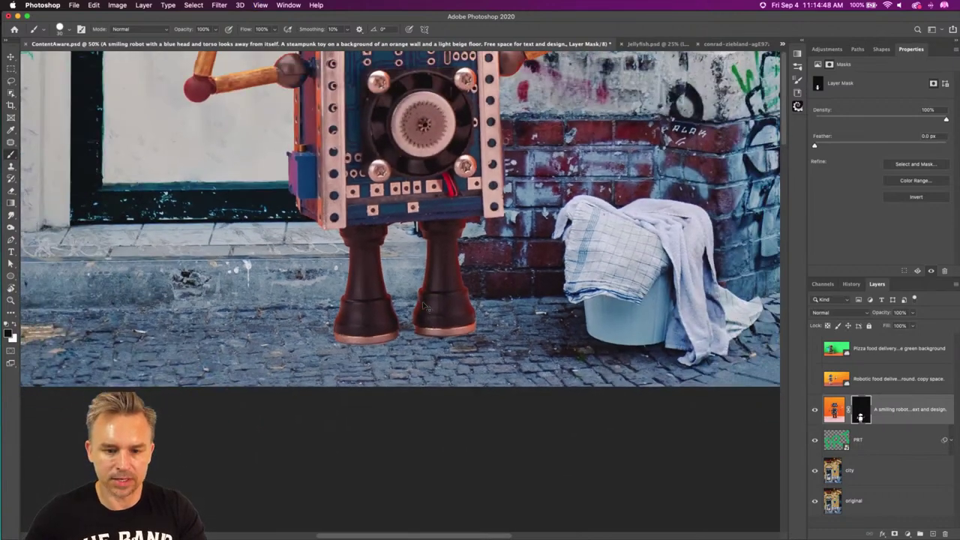
key("super+minus")
key("super+plus")
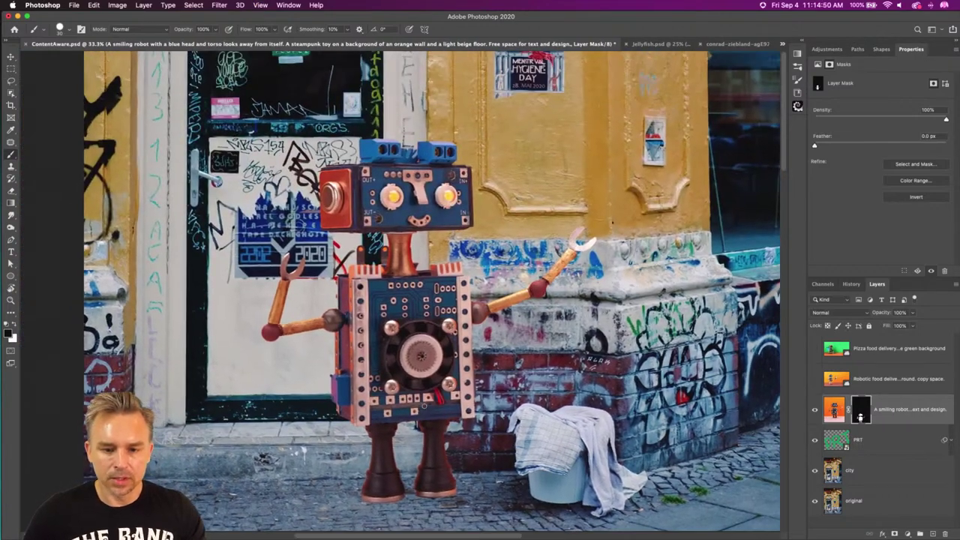
key("super+minus")
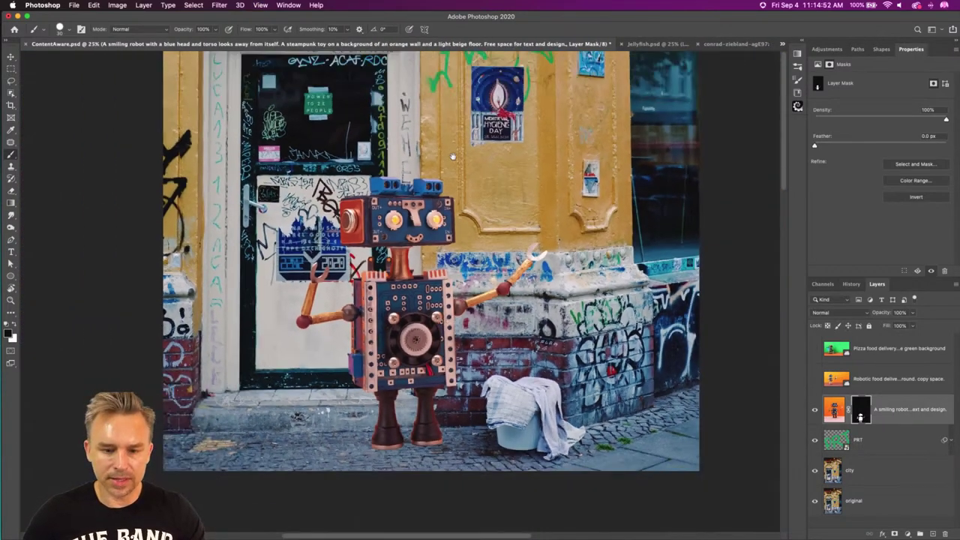
scroll(452, 153, "up", 5)
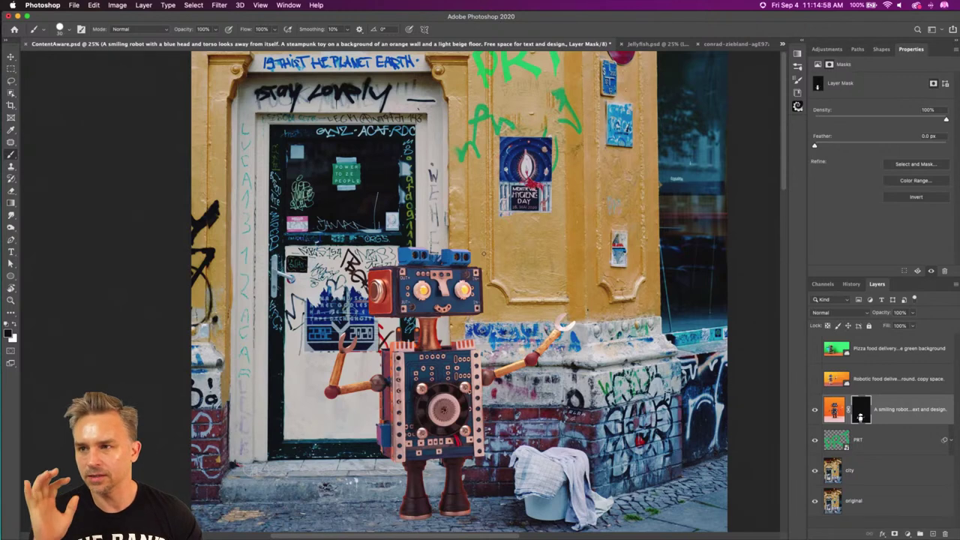
left_click(934, 50)
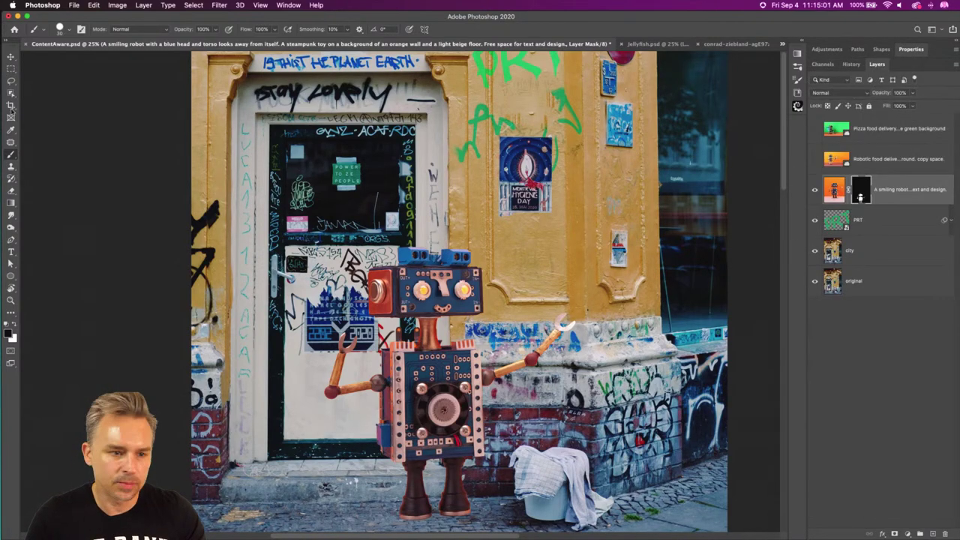
- Move the robot up, and disable then re-enable its mask to compare
left_click(10, 57)
left_click_drag(426, 246, 425, 132)
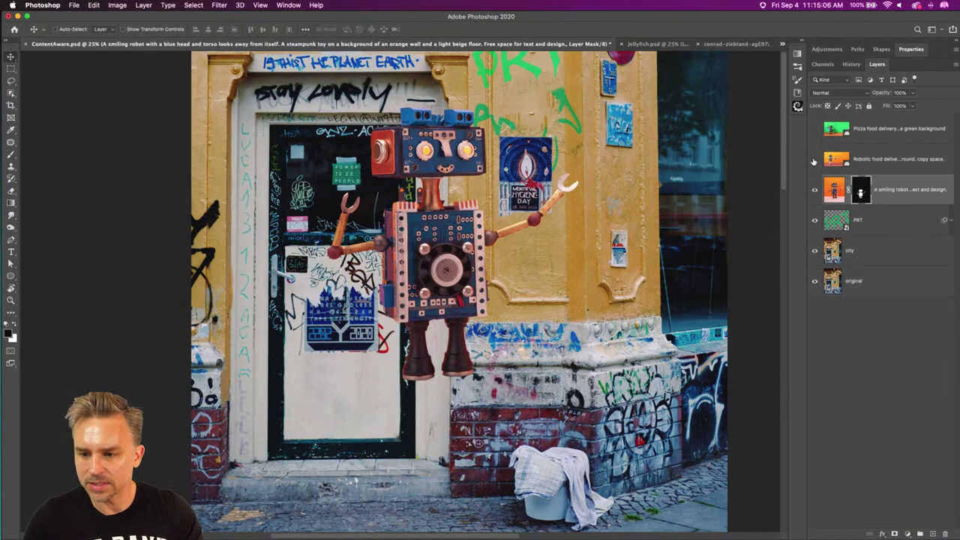
right_click(864, 192)
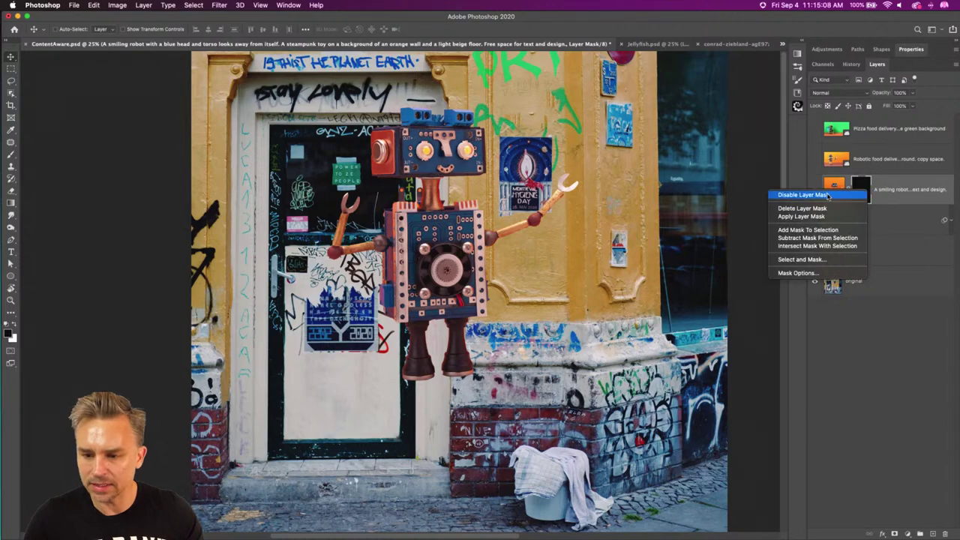
left_click(803, 195)
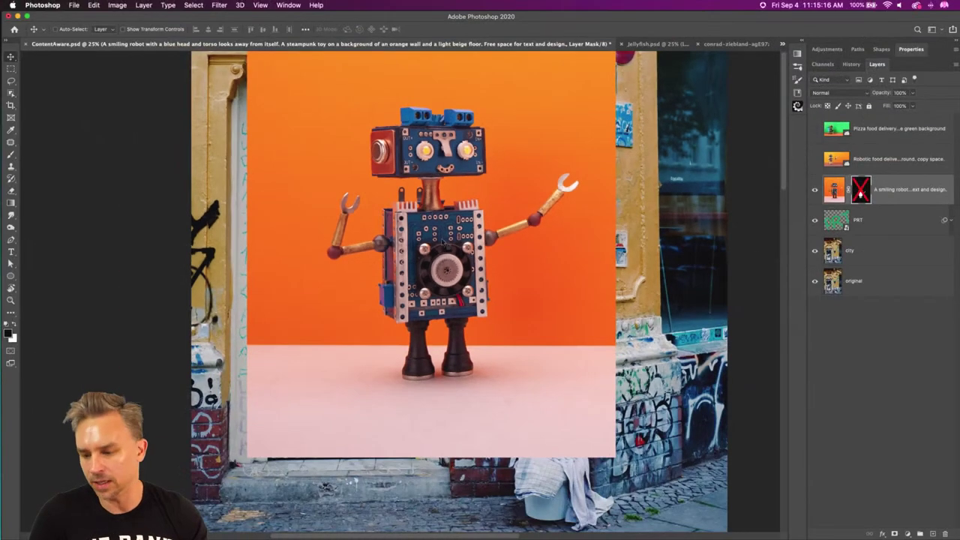
left_click(861, 190, "shift")
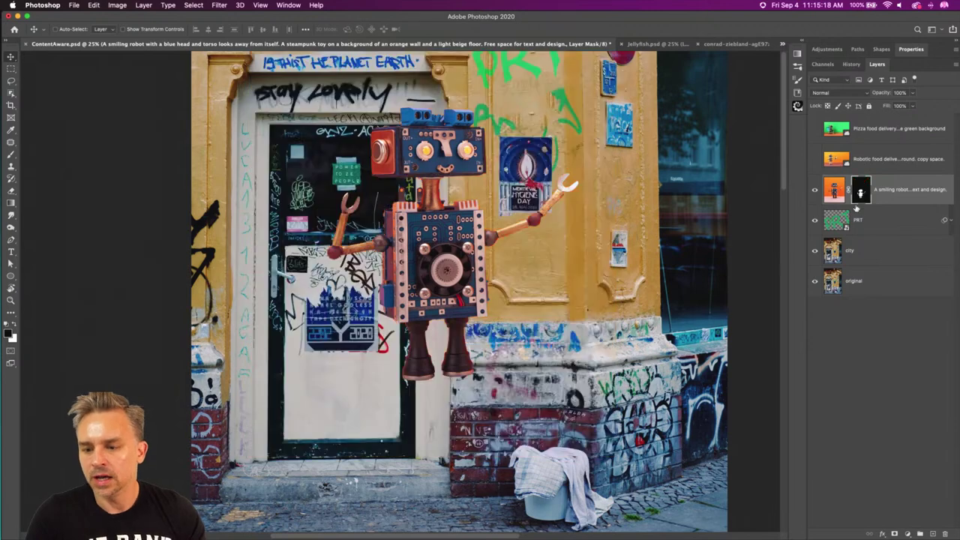
left_click(854, 253)
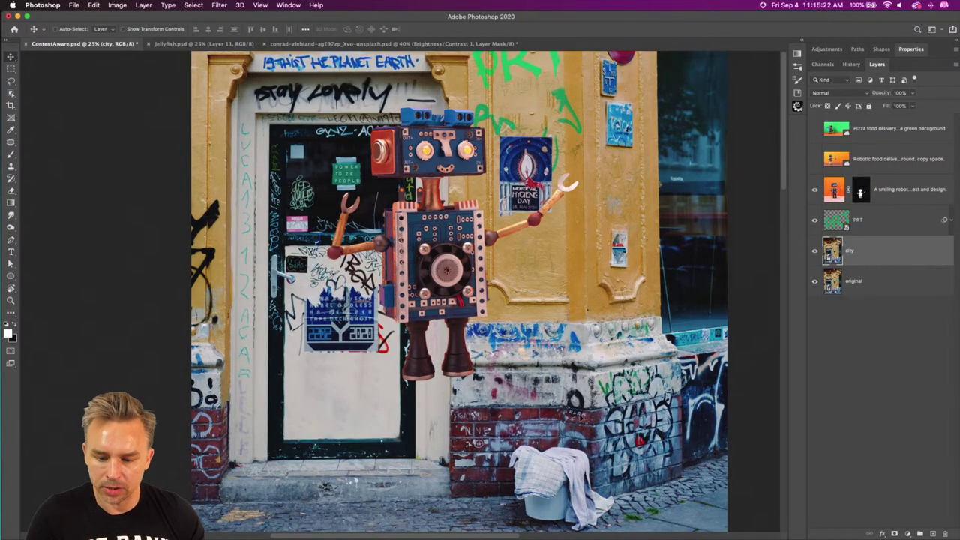
scroll(388, 481, "down", 5)
scroll(388, 480, "up", 2)
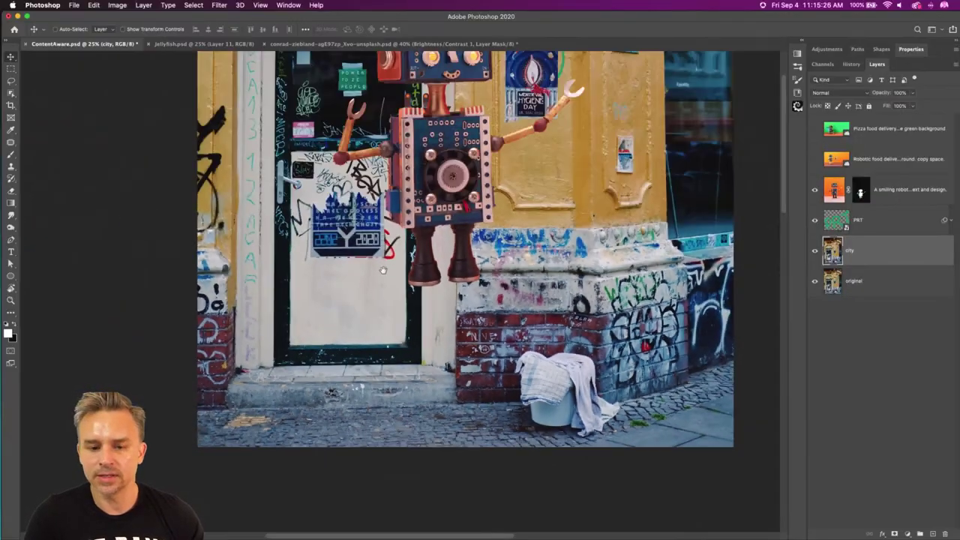
scroll(395, 284, "up", 3)
- Move the robot down onto the pavement and scale it to about 79%
left_click(887, 193)
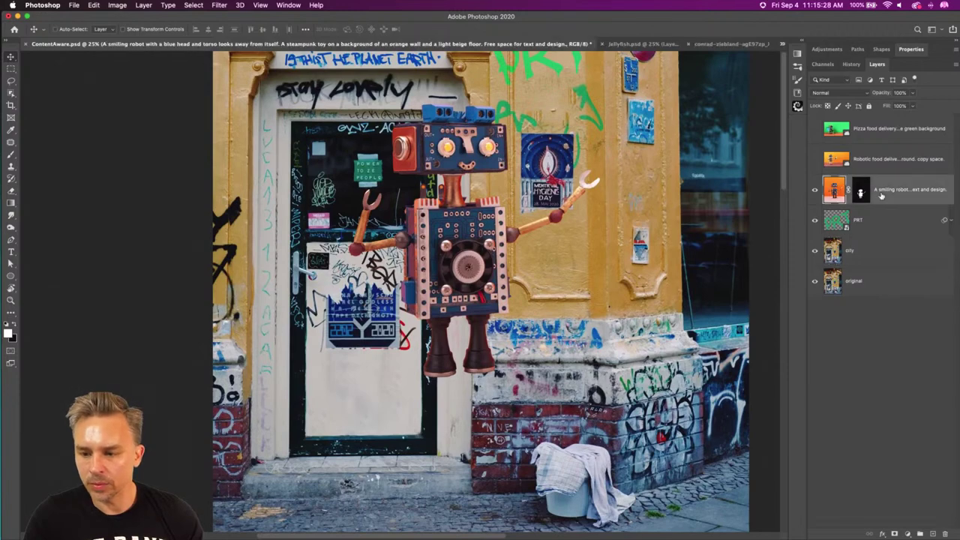
left_click_drag(441, 253, 463, 442)
key("super+t")
key("Return")
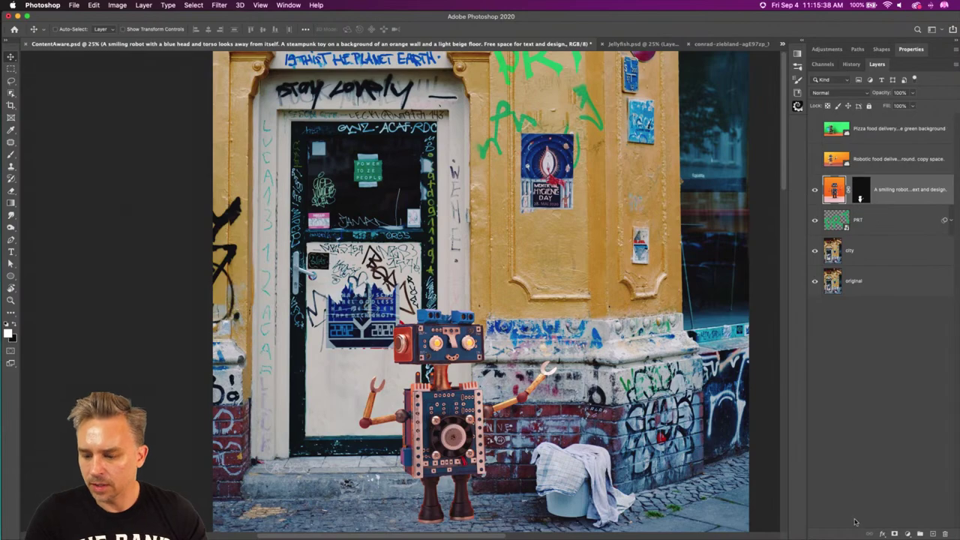
left_click(905, 533)
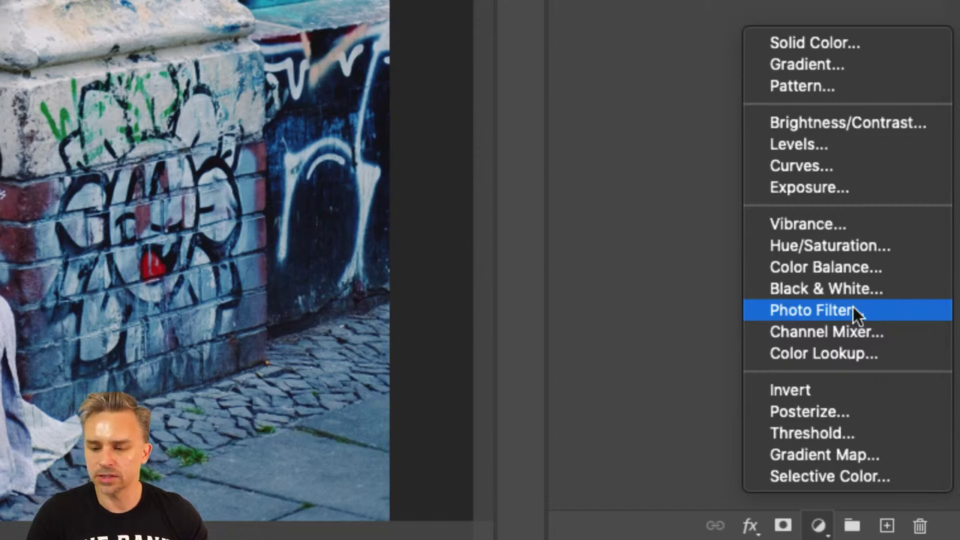
- Add a Photo Filter clipped to the robot layer, using the Cooling Filter (82) preset
left_click(854, 310)
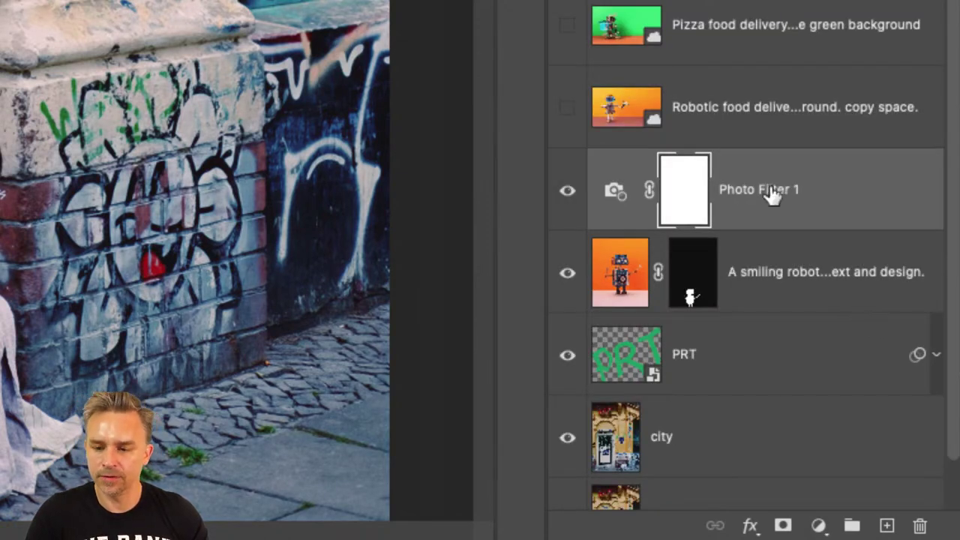
left_click(810, 217, "alt")
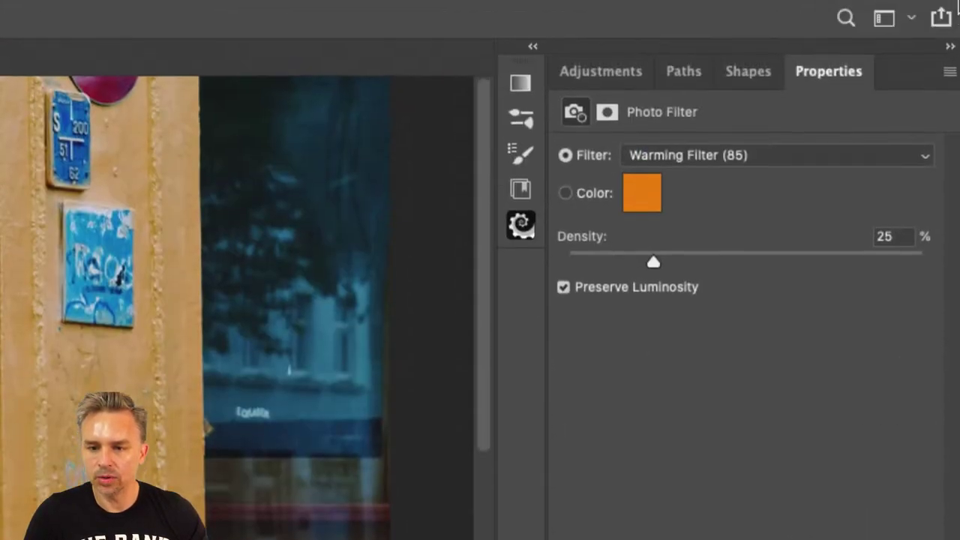
left_click(659, 2)
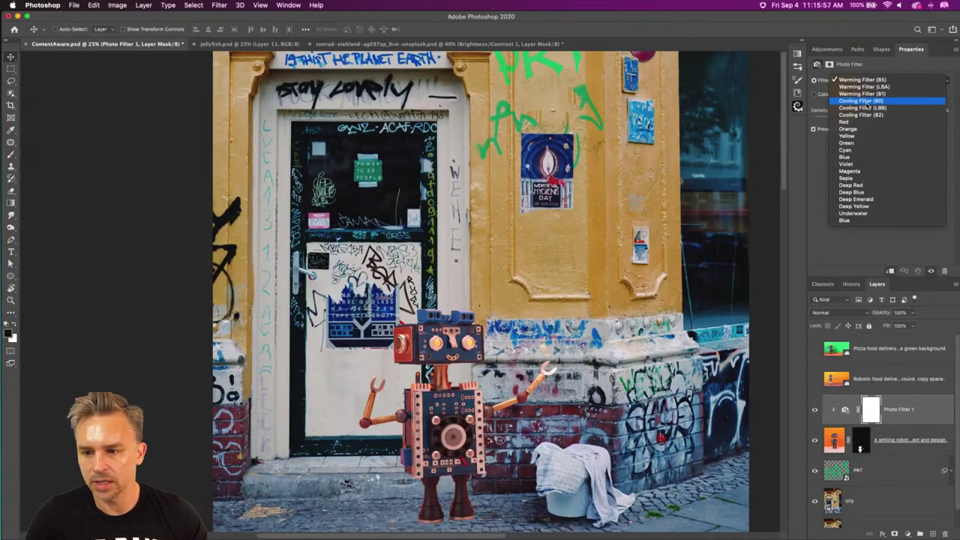
left_click(863, 101)
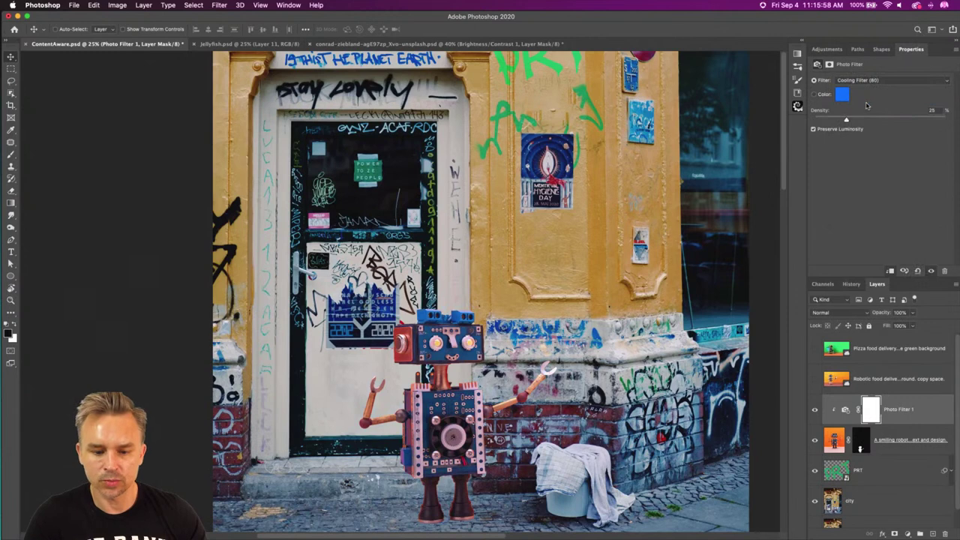
left_click(870, 82)
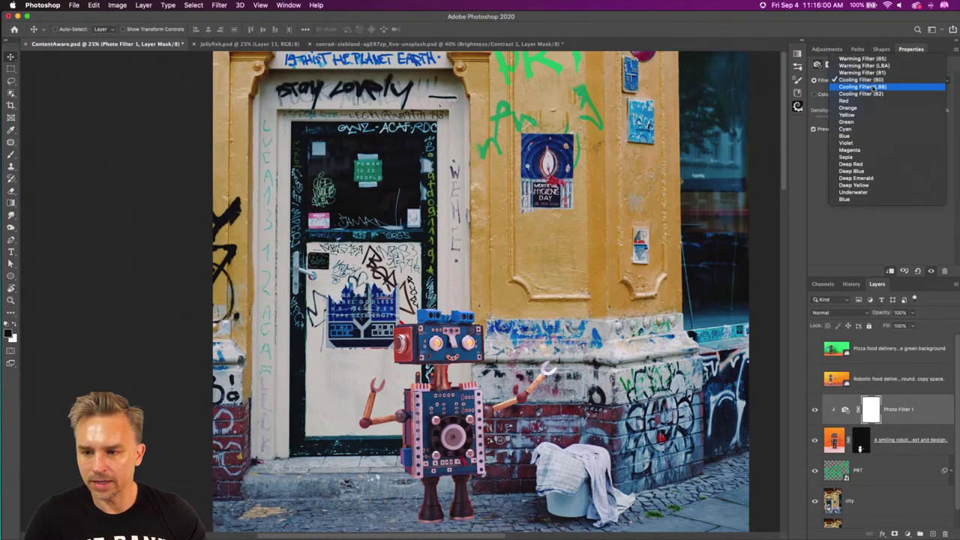
left_click(885, 87)
left_click(895, 81)
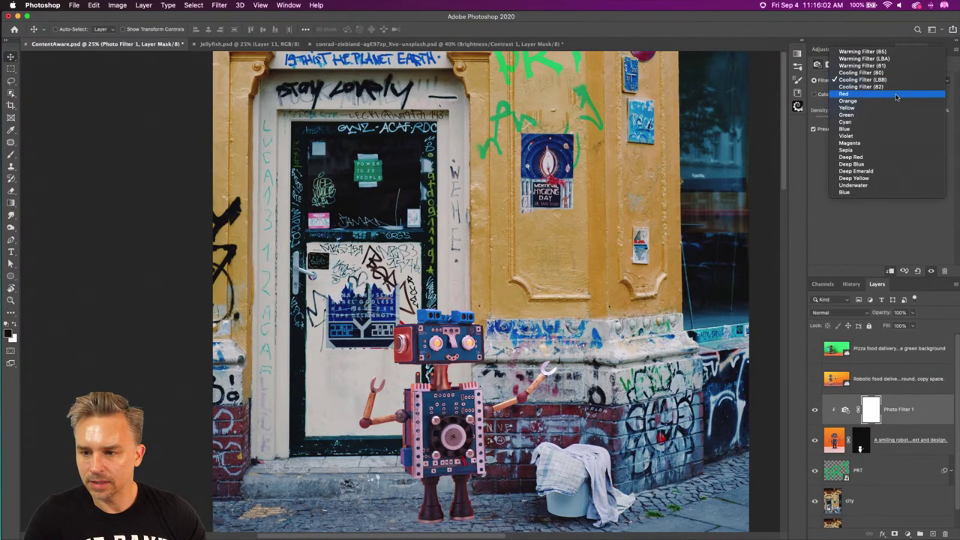
left_click(897, 88)
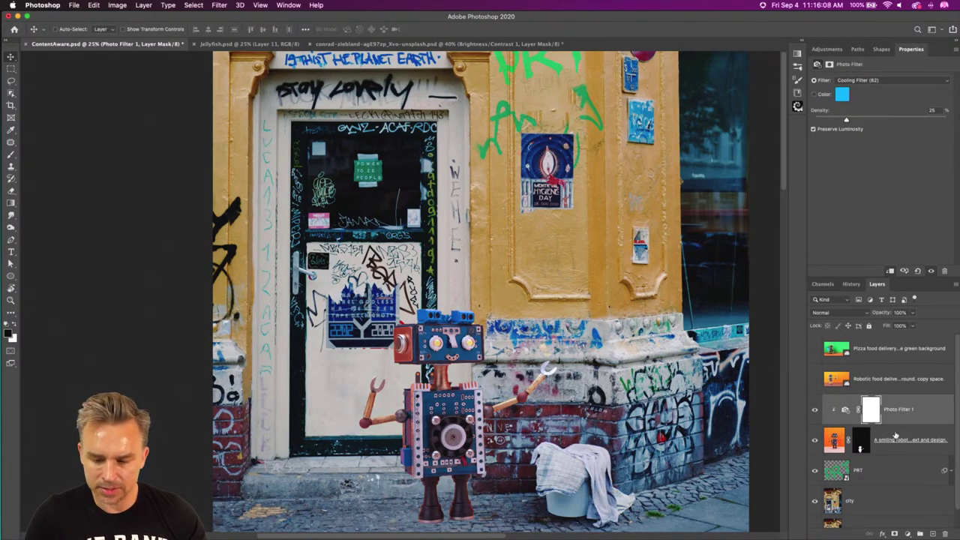
- Compare the robot with and without the filter, then raise Density to 43%
left_click(814, 411)
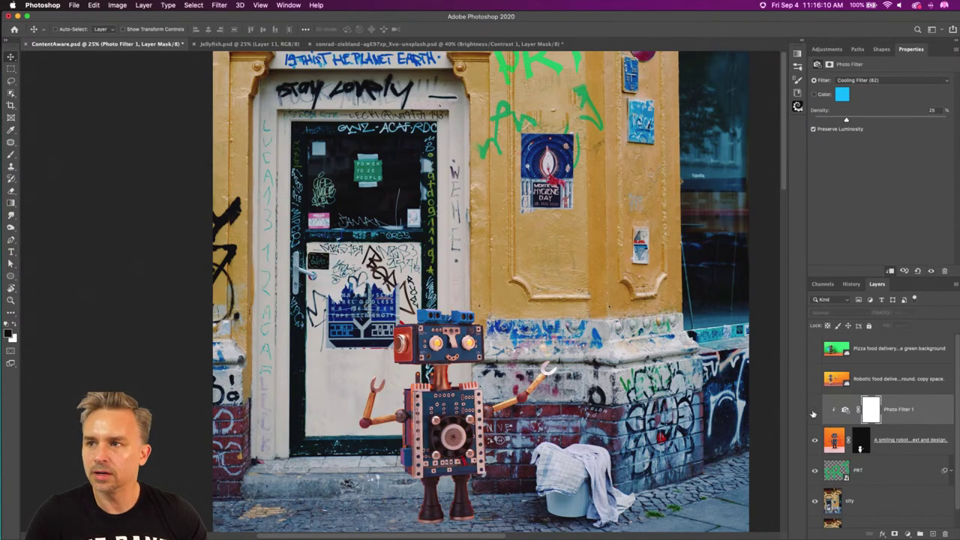
key("super+equal")
key("super+equal")
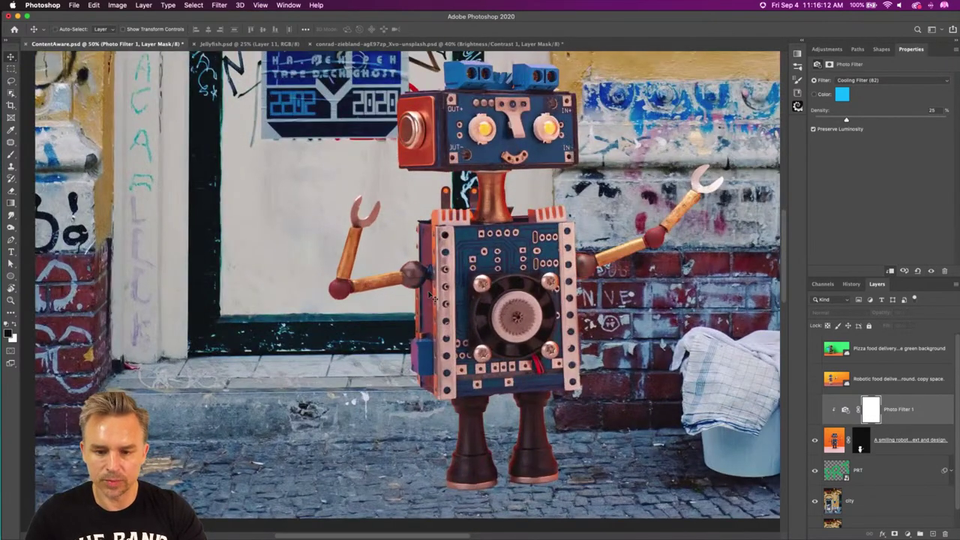
left_click_drag(270, 253, 160, 262)
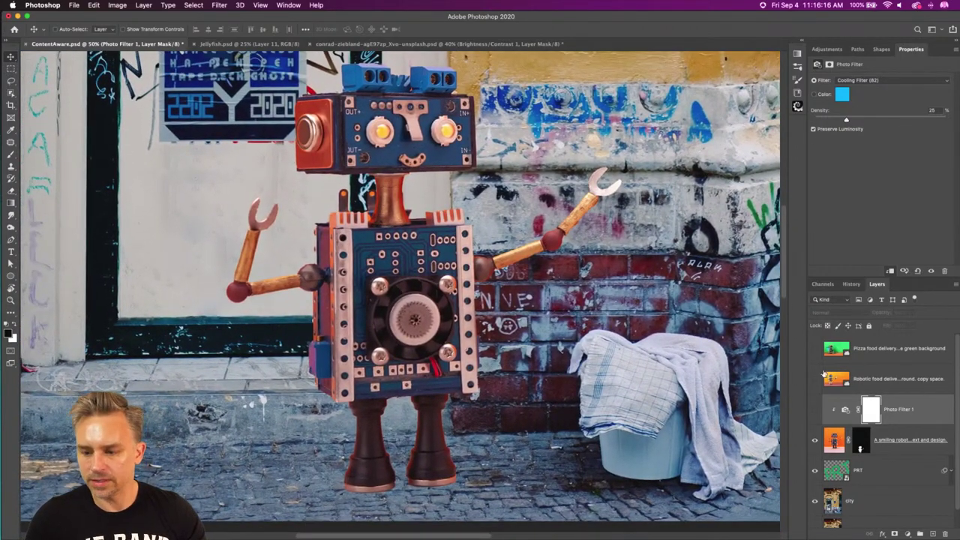
left_click(817, 410)
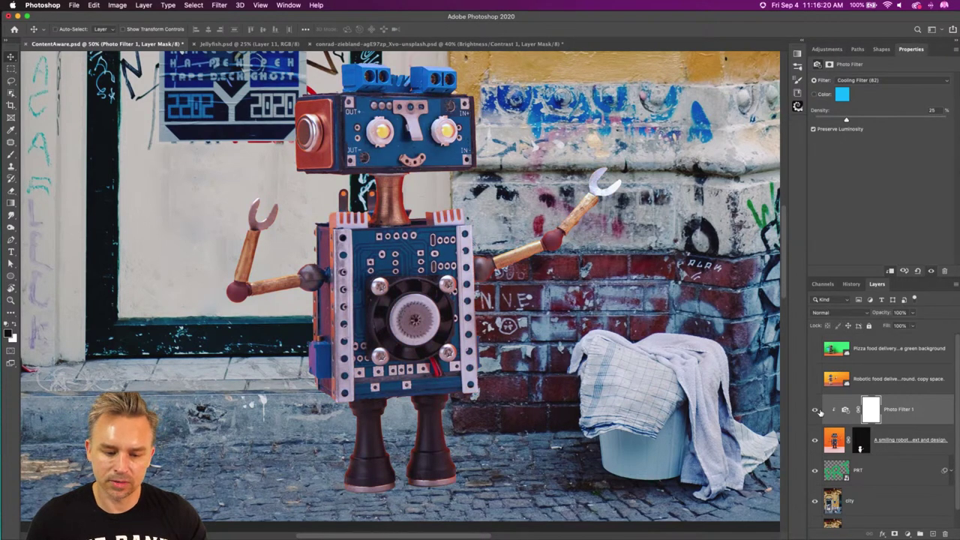
left_click_drag(904, 118, 853, 136)
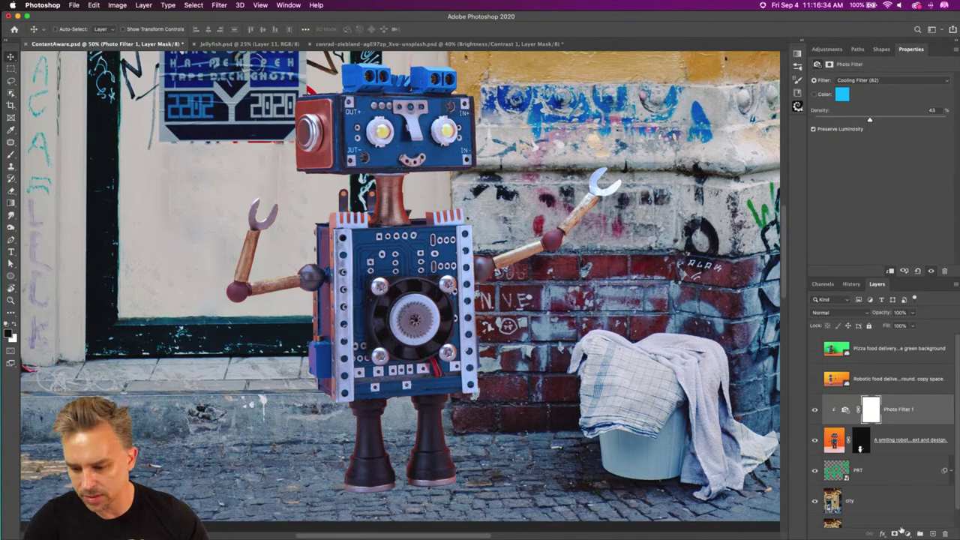
left_click(931, 534)
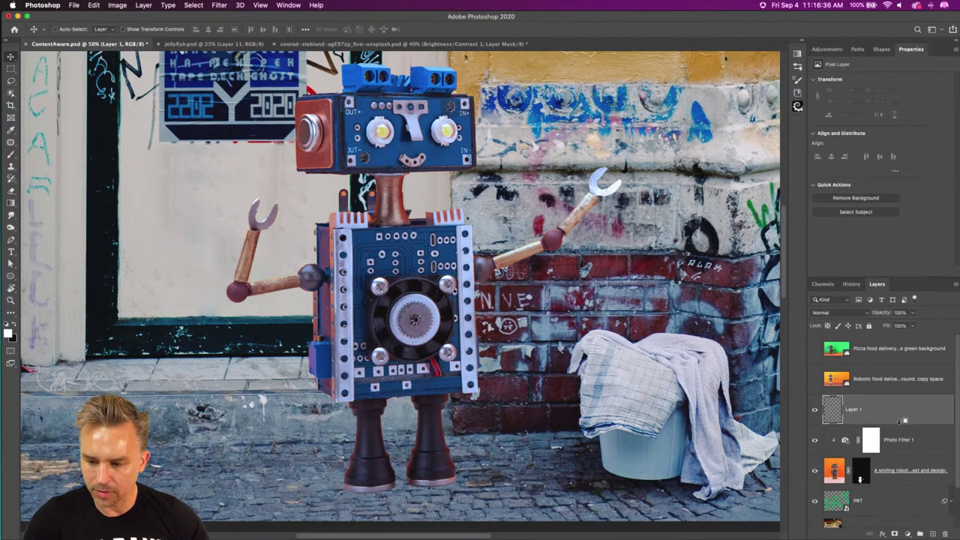
- Clip the new layer to the robot and sample the robot's dark blue as paint colour
left_click(904, 422, "alt")
scroll(218, 313, "down", 2)
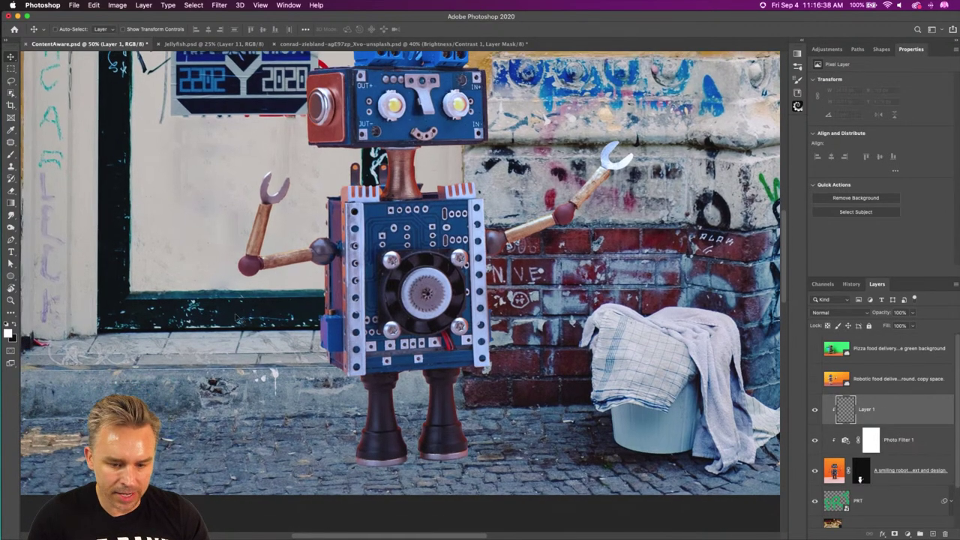
key("b")
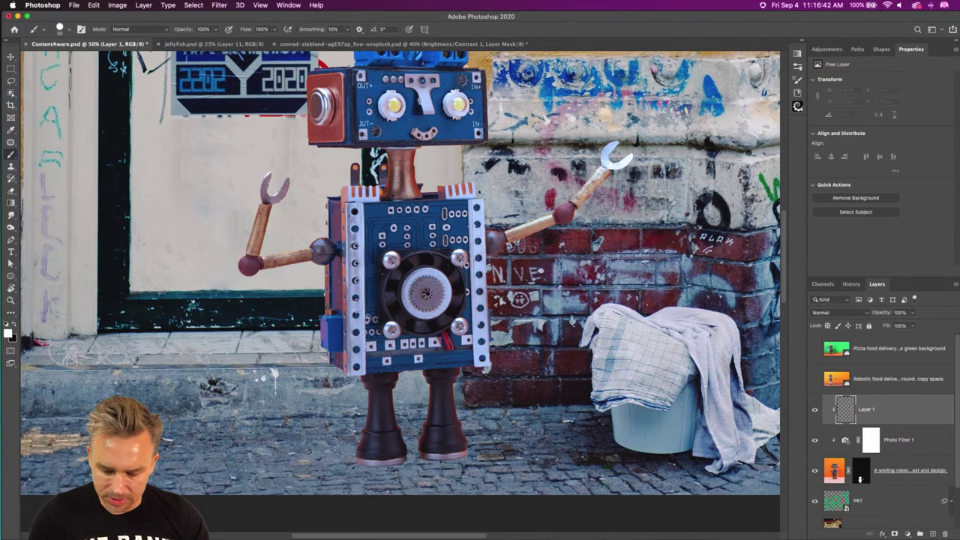
key("i")
left_click(460, 352)
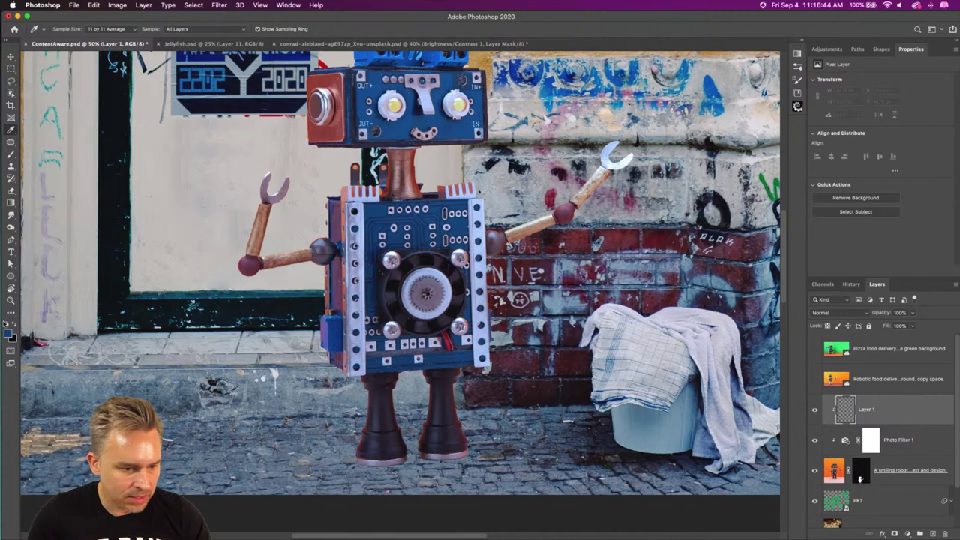
key("b")
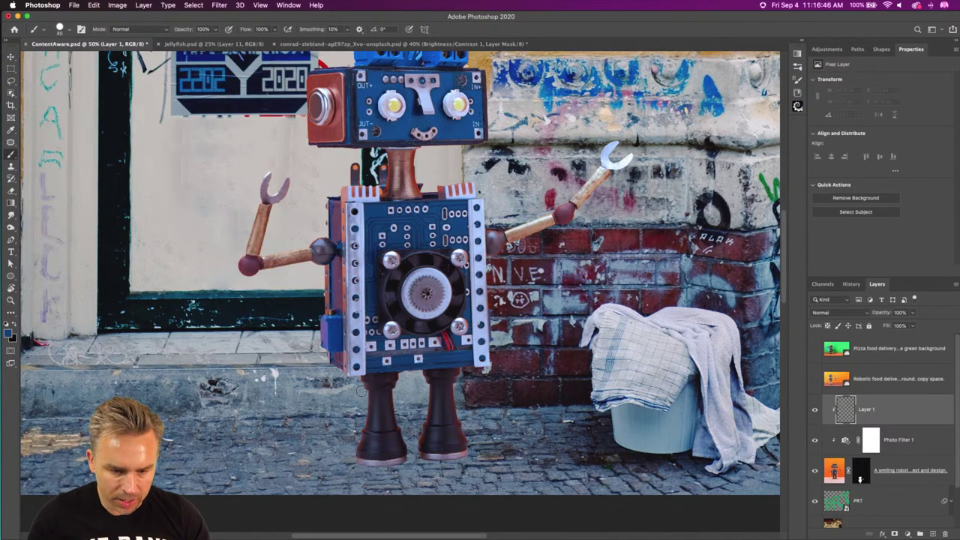
- Paint dark shading down both robot legs and between them with a 100–125 brush
left_click_drag(360, 384, 356, 454)
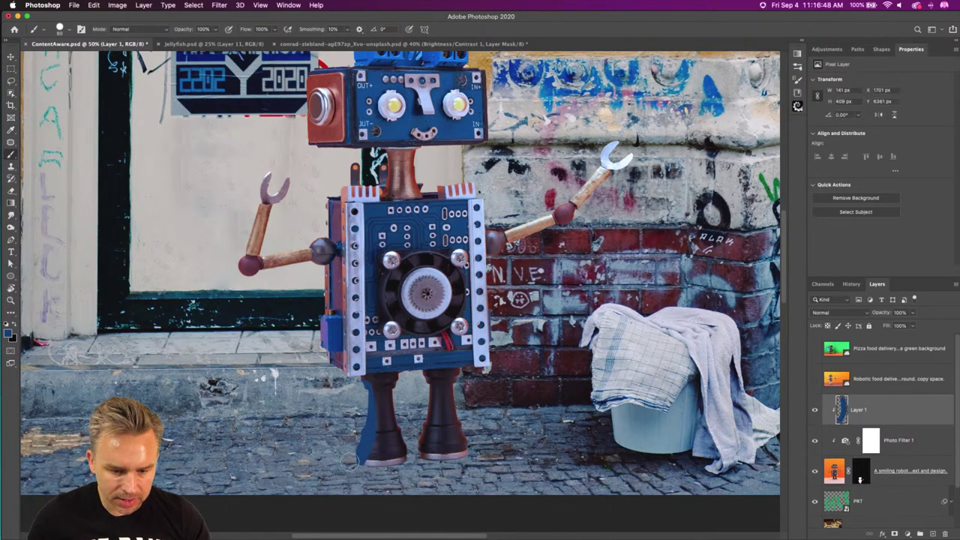
key("ctrl+z")
key("bracketright")
key("bracketright")
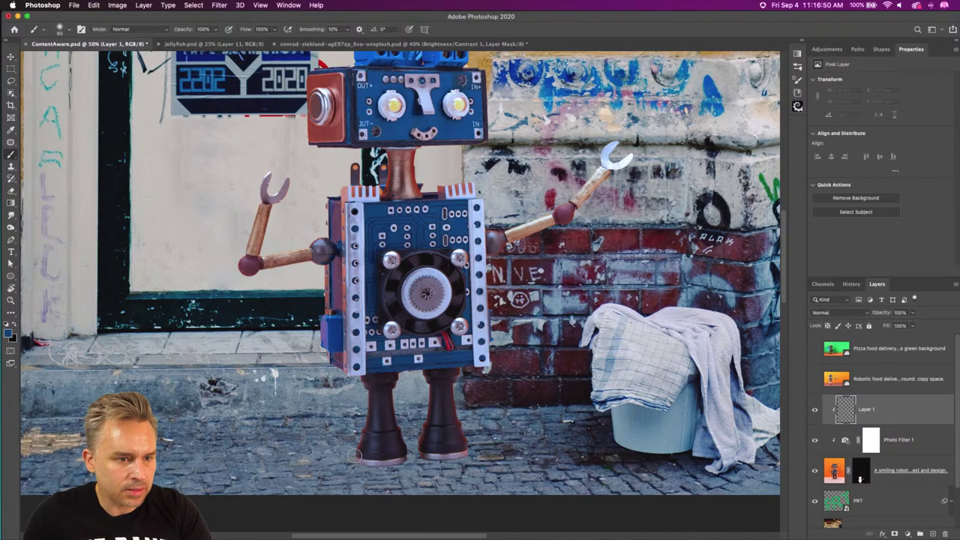
left_click_drag(360, 398, 340, 462)
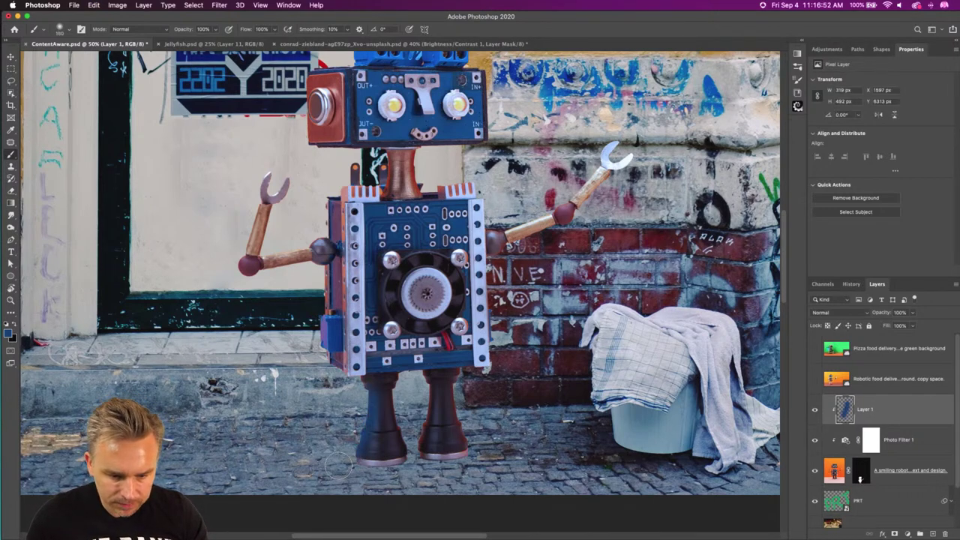
left_click_drag(461, 386, 471, 450)
key("bracketright")
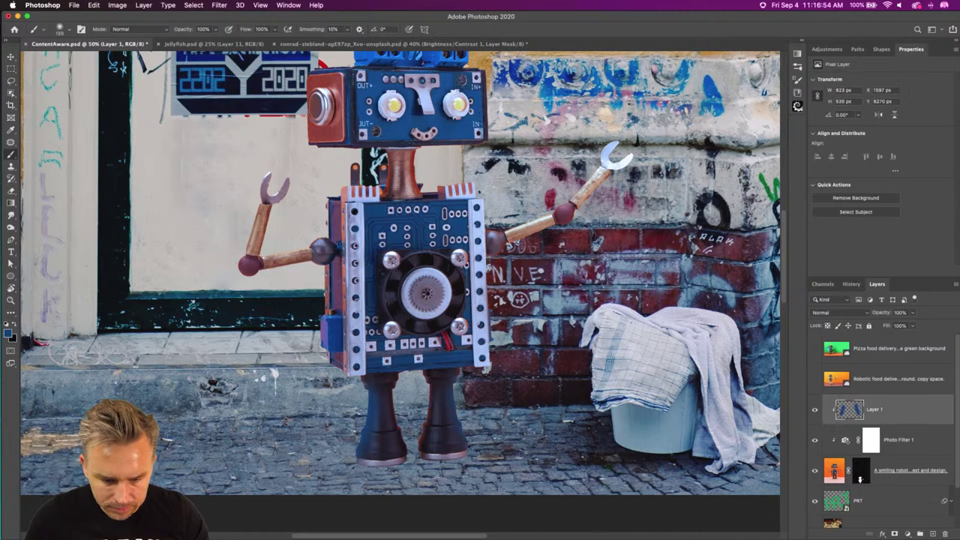
mouse_move(418, 393)
left_mouse_down()
mouse_move(367, 377)
mouse_move(335, 401)
mouse_move(449, 391)
mouse_move(400, 382)
mouse_move(404, 441)
mouse_move(379, 467)
left_mouse_up()
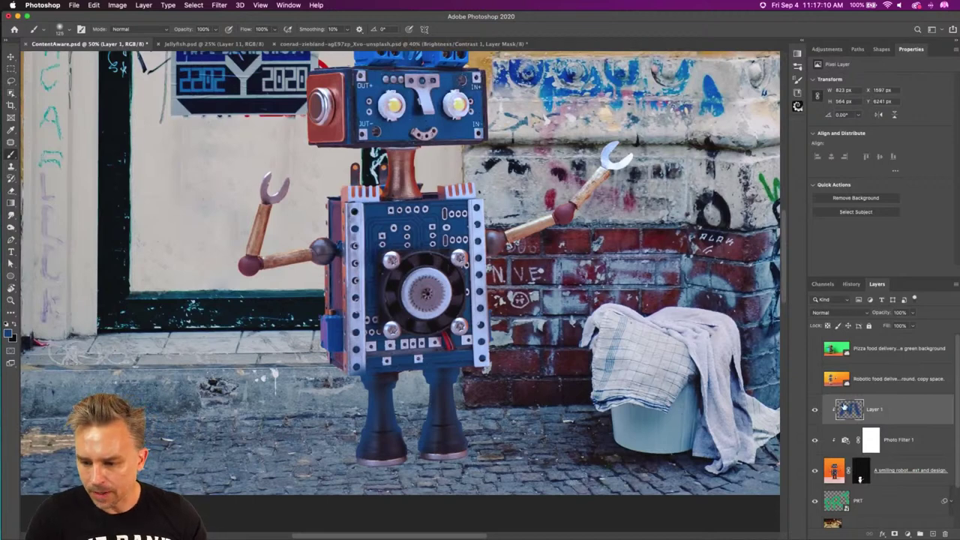
left_click(850, 314)
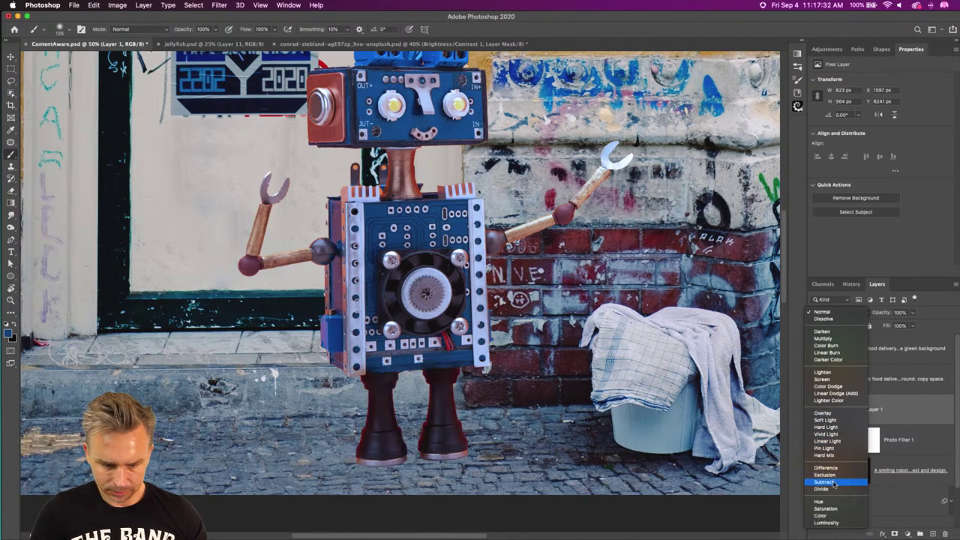
- Set Layer 1 to the Darken blend mode at 47% opacity
left_click(844, 333)
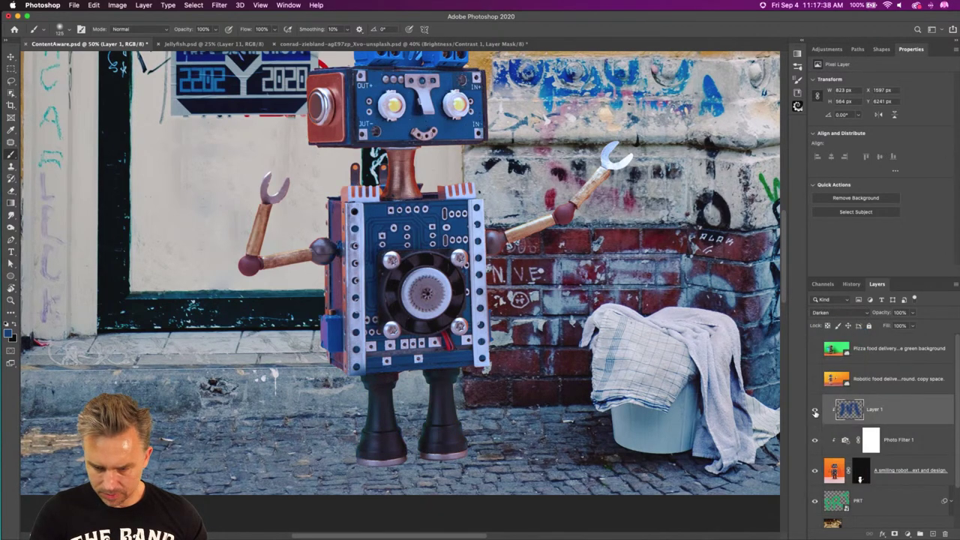
left_click(816, 414)
left_click(815, 413)
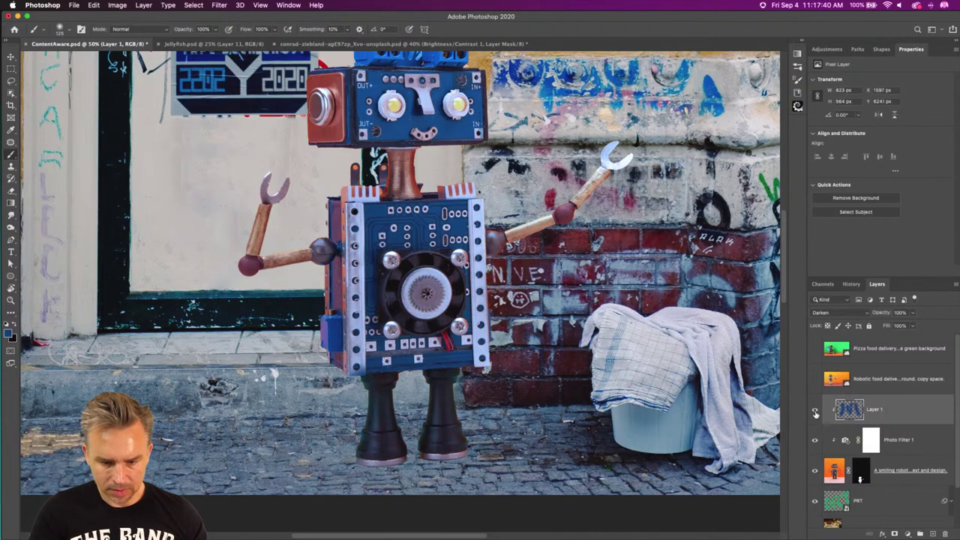
left_click_drag(884, 313, 876, 314)
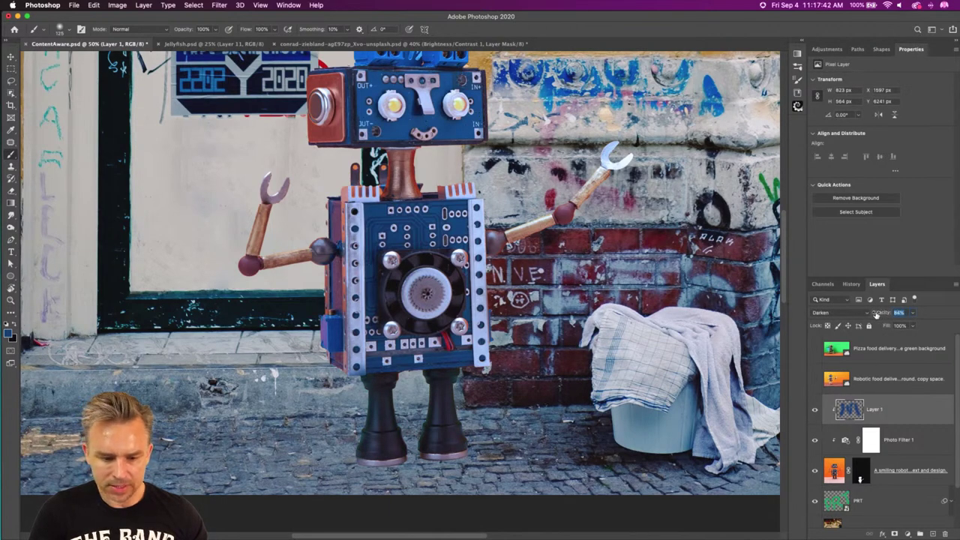
type("47")
- Paint along the robot's left edge with a 90 brush, then add a new empty layer
key("bracketleft")
key("bracketleft")
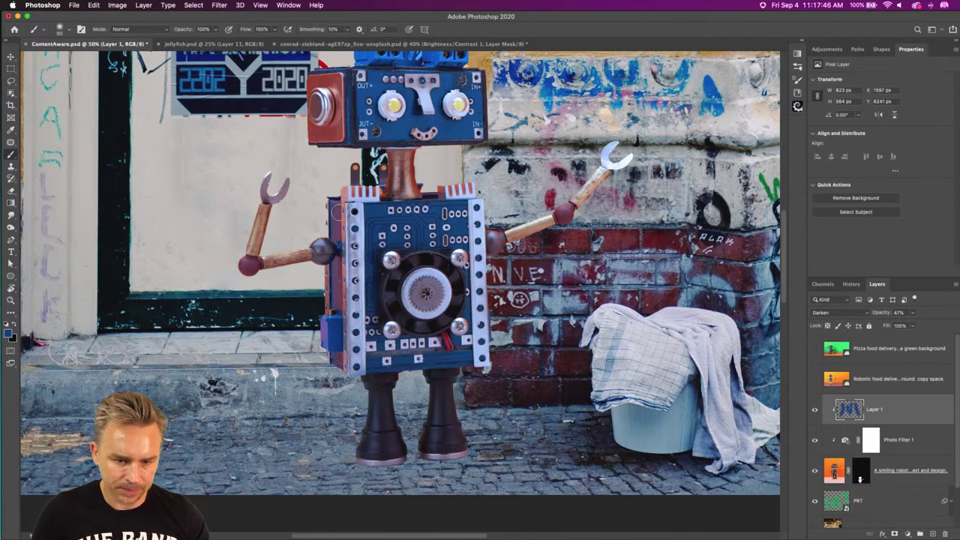
left_click_drag(342, 207, 342, 303)
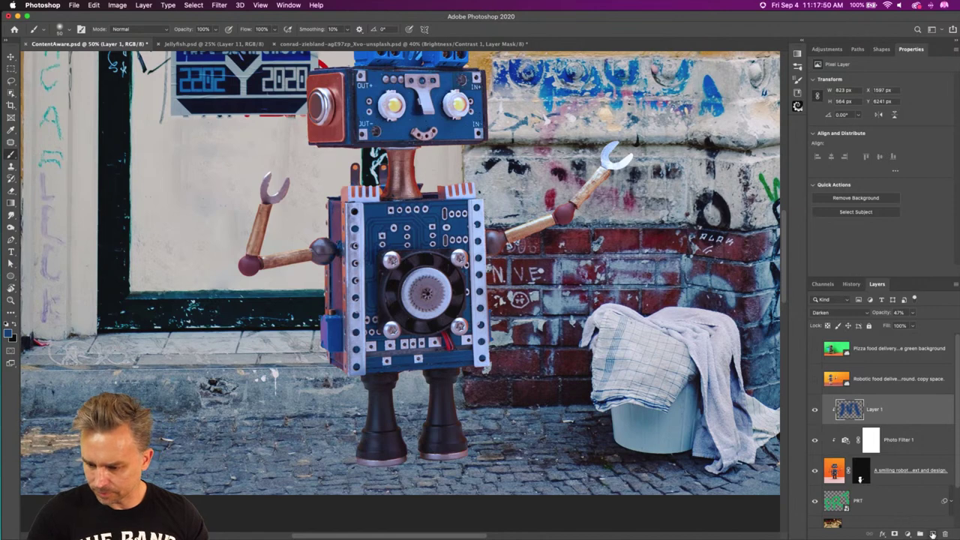
left_click(932, 534)
- Clip Layer 2 to Layer 1 and try a stroke down the body's left edge, then undo it
left_click(892, 421, "alt")
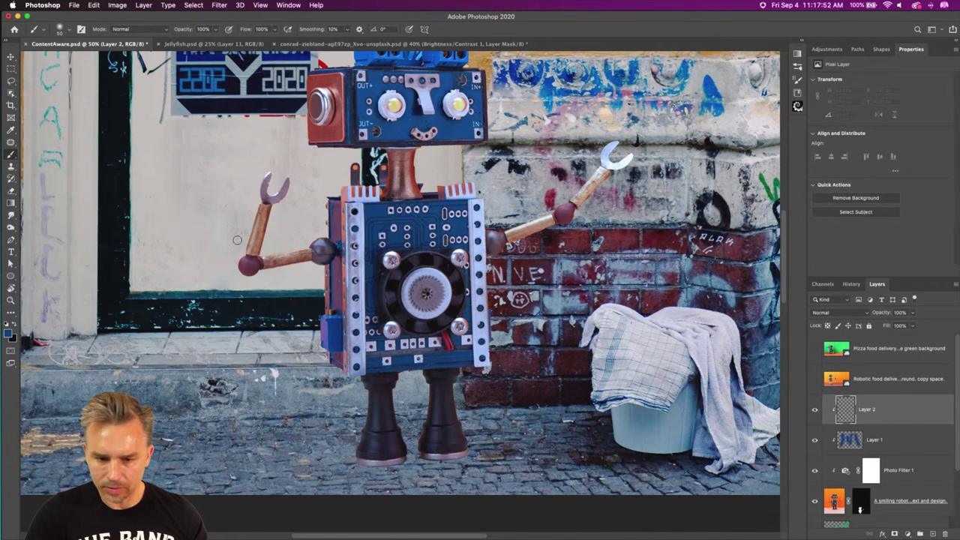
left_click_drag(345, 207, 342, 373)
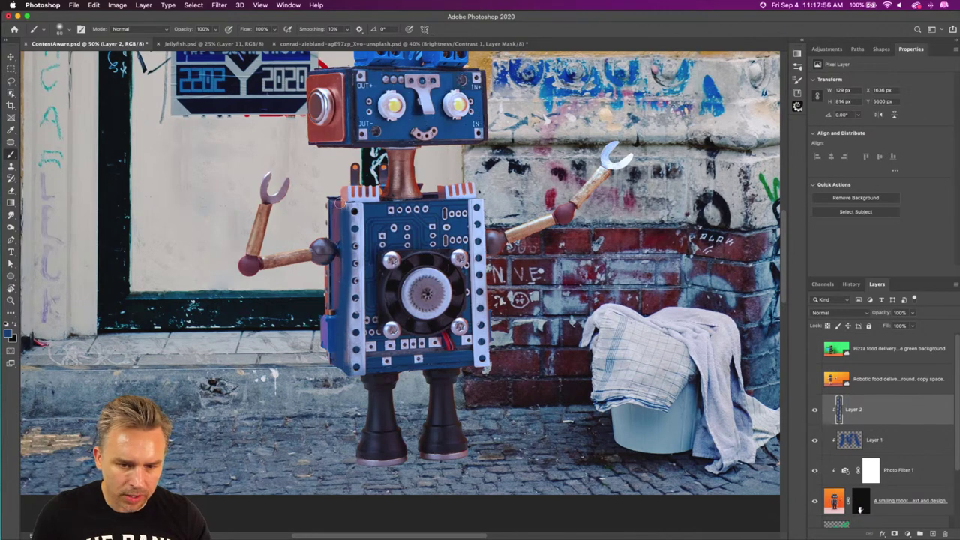
key("super+a")
key("BackSpace")
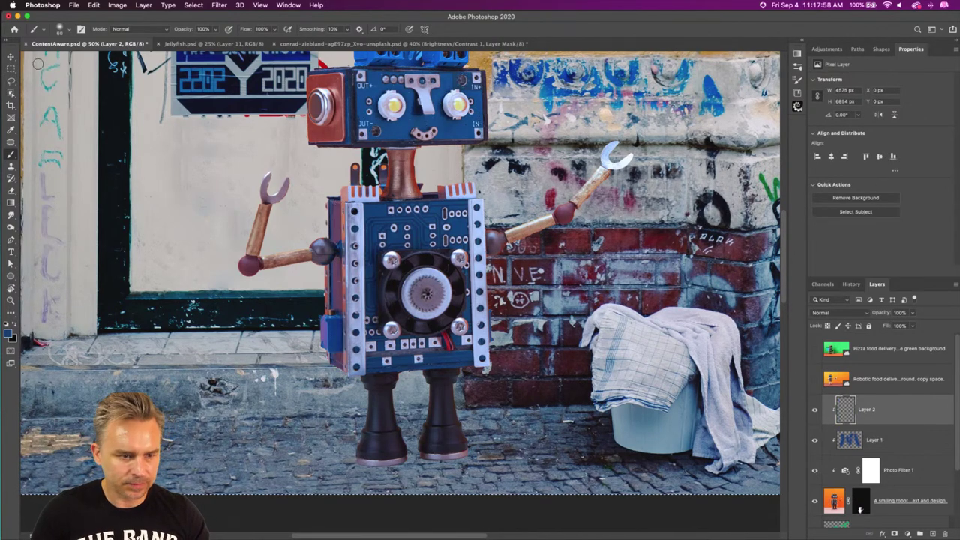
- Lasso a thin strip along the robot body's left edge and fill it with the foreground blue
left_click(11, 81)
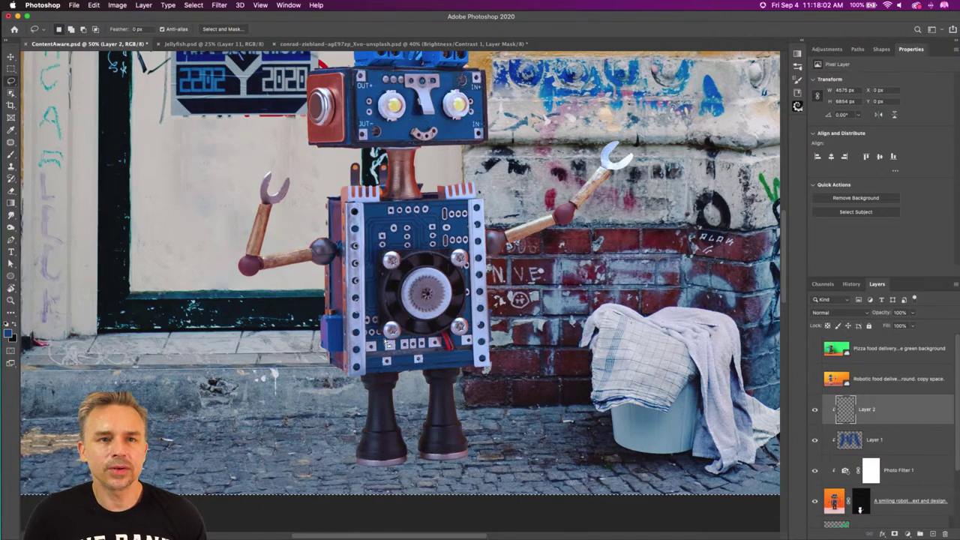
key("super+equal")
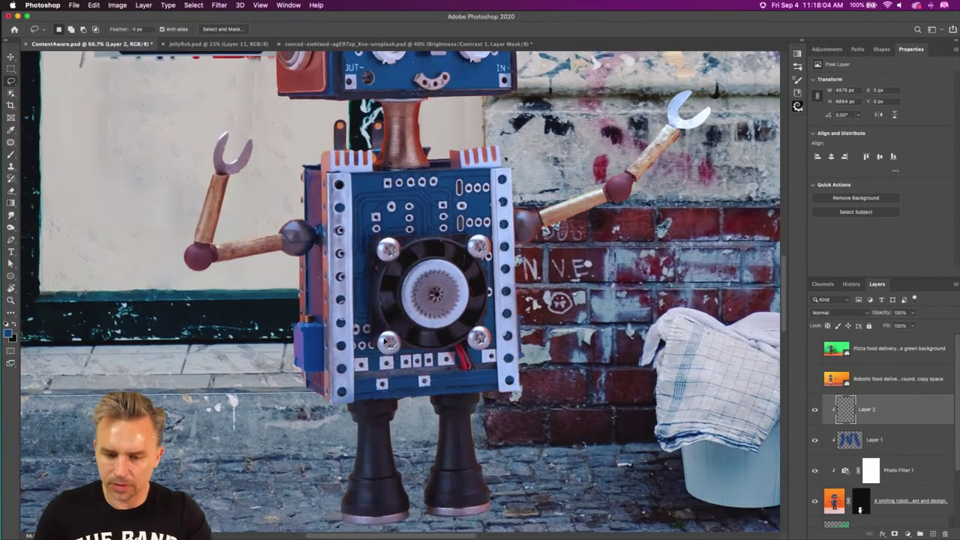
scroll(387, 342, "up", 3)
scroll(387, 342, "left", 2)
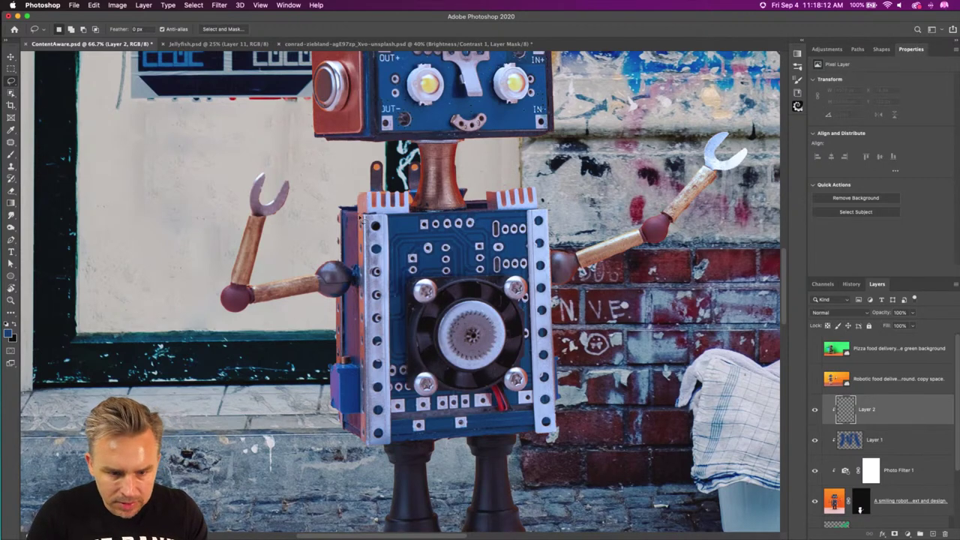
mouse_move(360, 222)
left_mouse_down()
mouse_move(379, 372)
mouse_move(348, 442)
mouse_move(372, 450)
mouse_move(376, 197)
mouse_move(361, 218)
left_mouse_up()
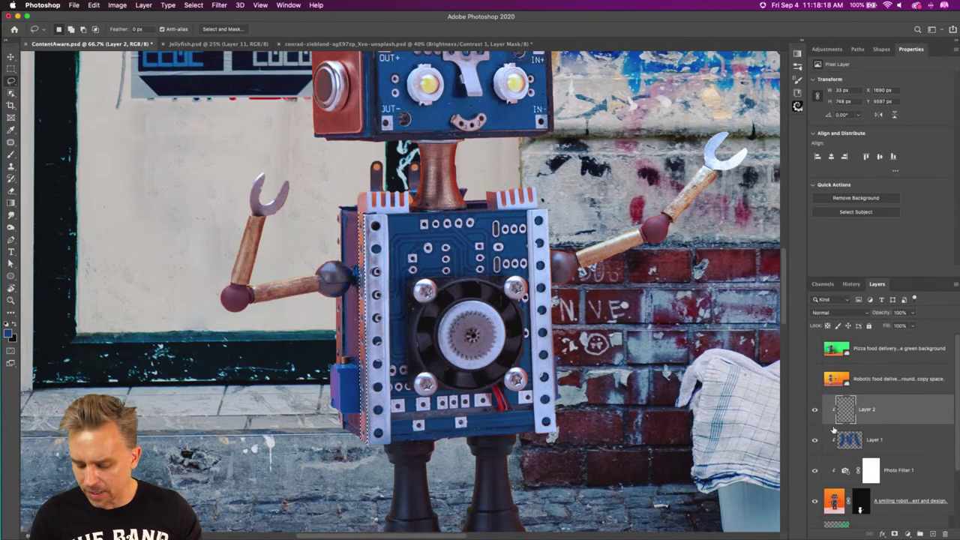
key("shift+BackSpace")
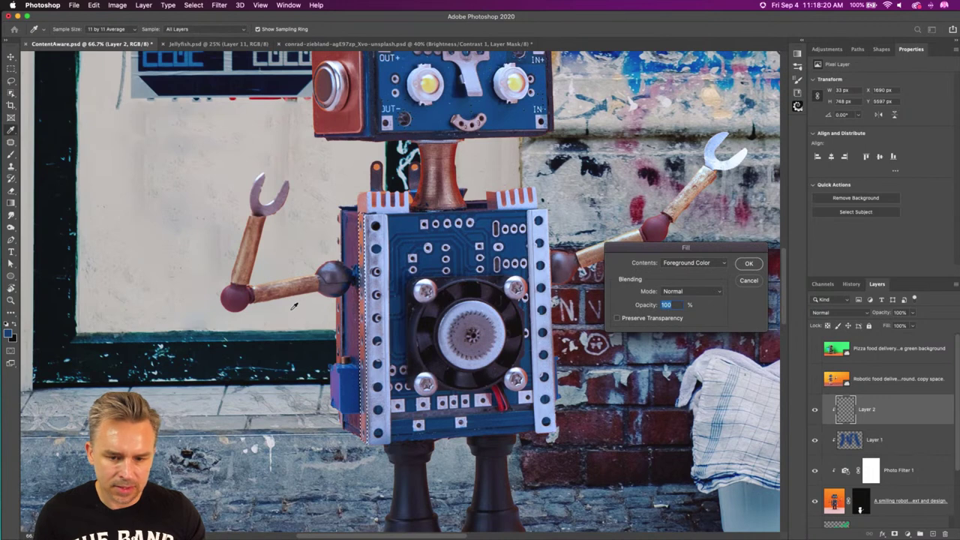
key("Return")
key("super+d")
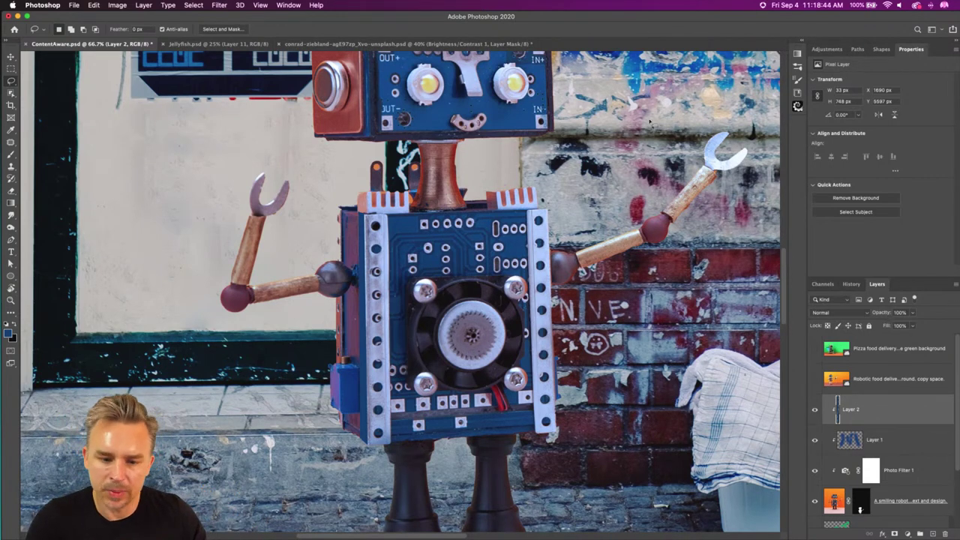
- Test Layer 2's opacity and shift the blue strip right, keeping Normal blending and undoing the move
scroll(279, 255, "left", 3)
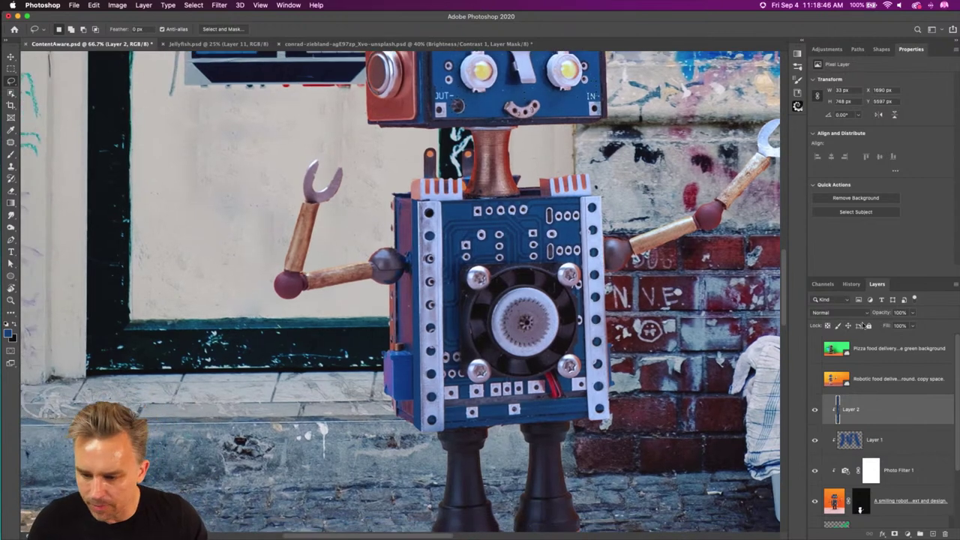
left_click_drag(880, 313, 863, 314)
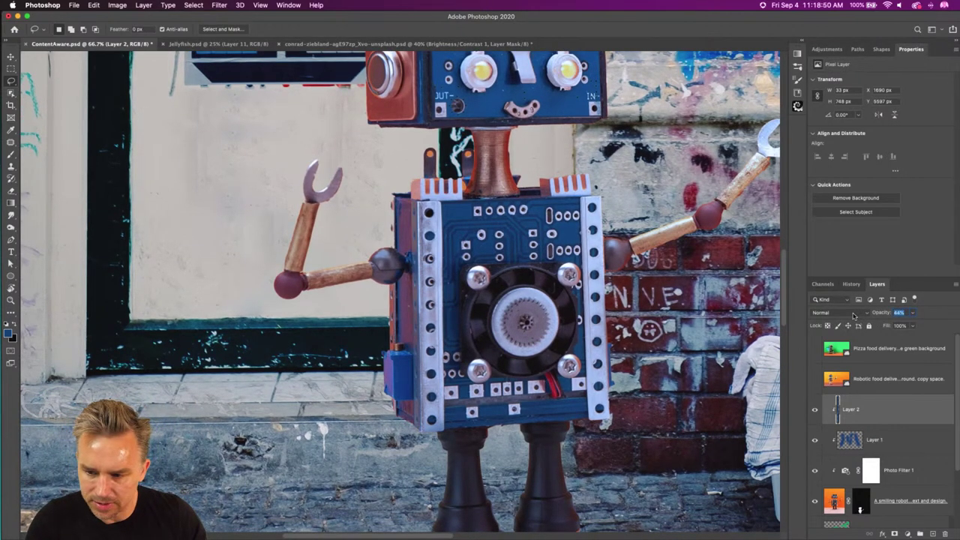
key("Return")
left_click(865, 314)
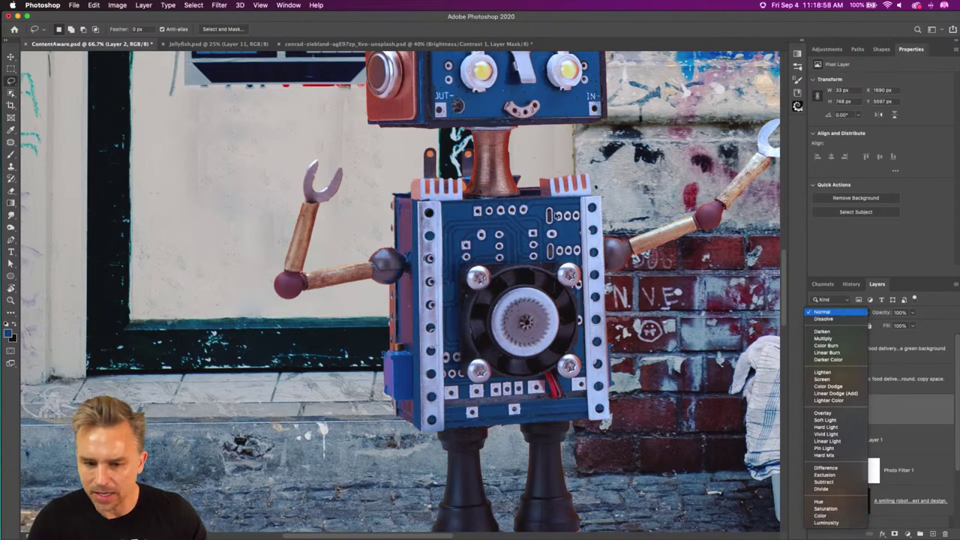
left_click(822, 312)
key("super+plus")
key("super+plus")
key("super+plus")
key("super+plus")
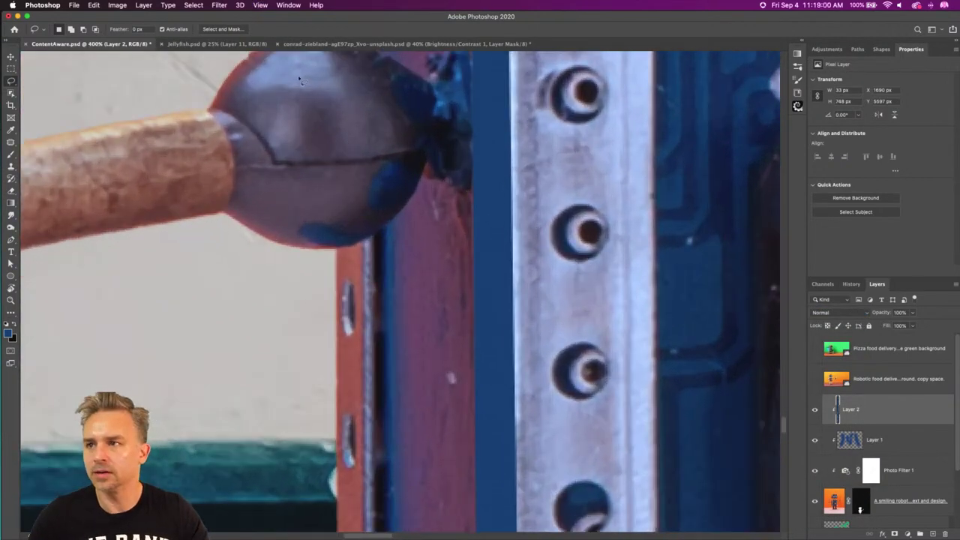
scroll(218, 140, "right", 4)
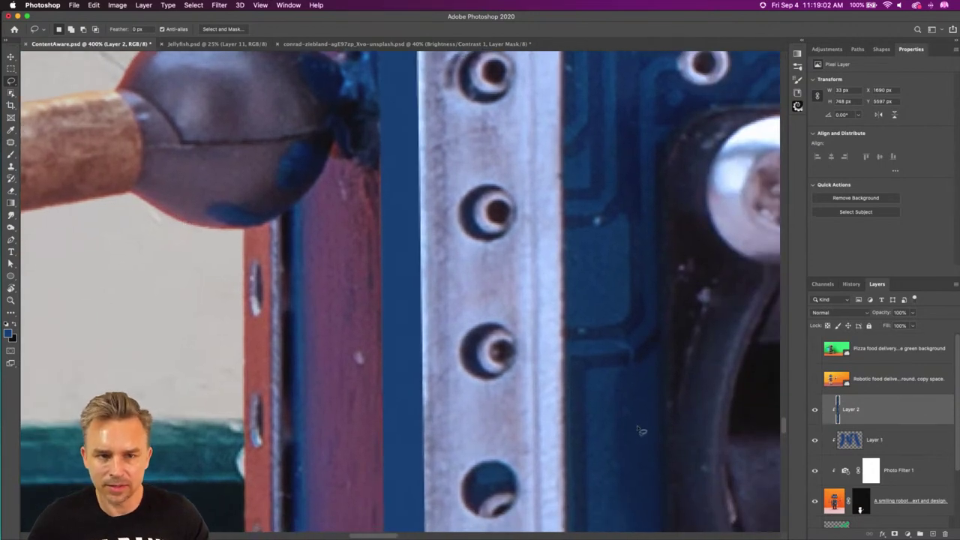
left_click(11, 57)
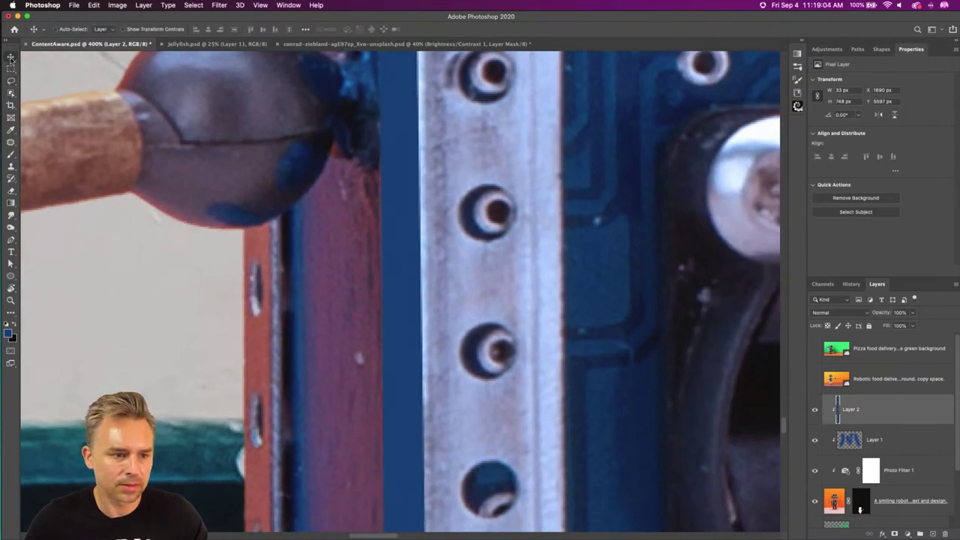
left_click_drag(379, 286, 501, 315)
key("super+z")
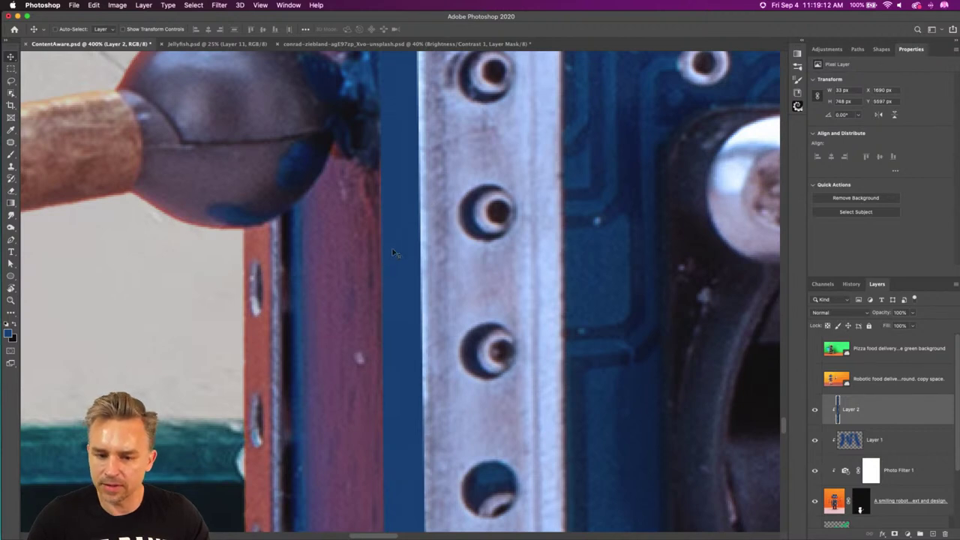
- Set Layer 2's blend mode to Color and zoom out to the whole robot scene
left_click(828, 313)
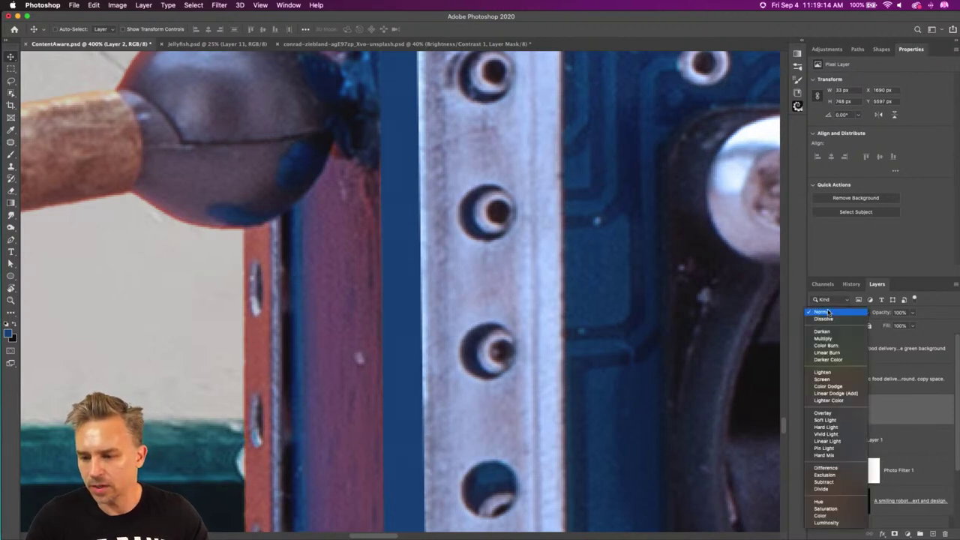
left_click(829, 312)
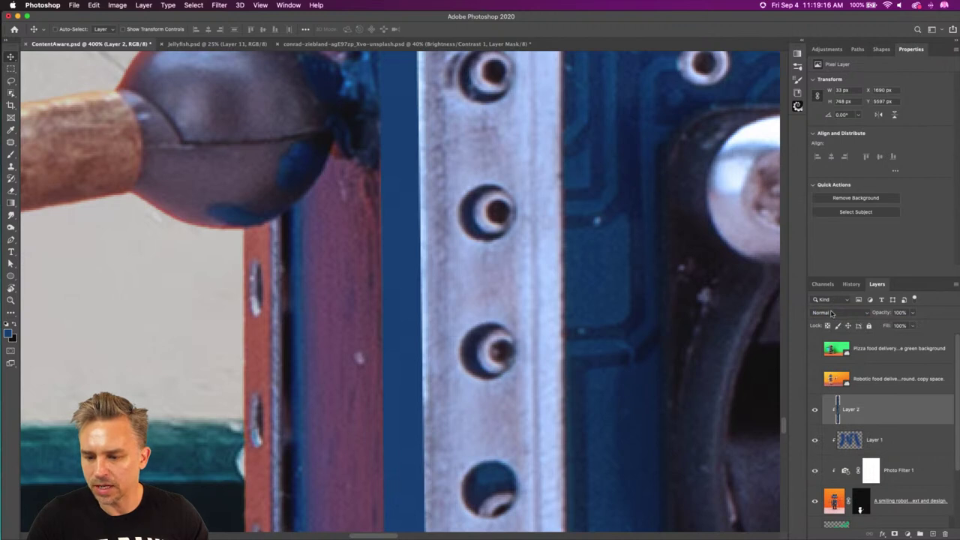
left_click(835, 312)
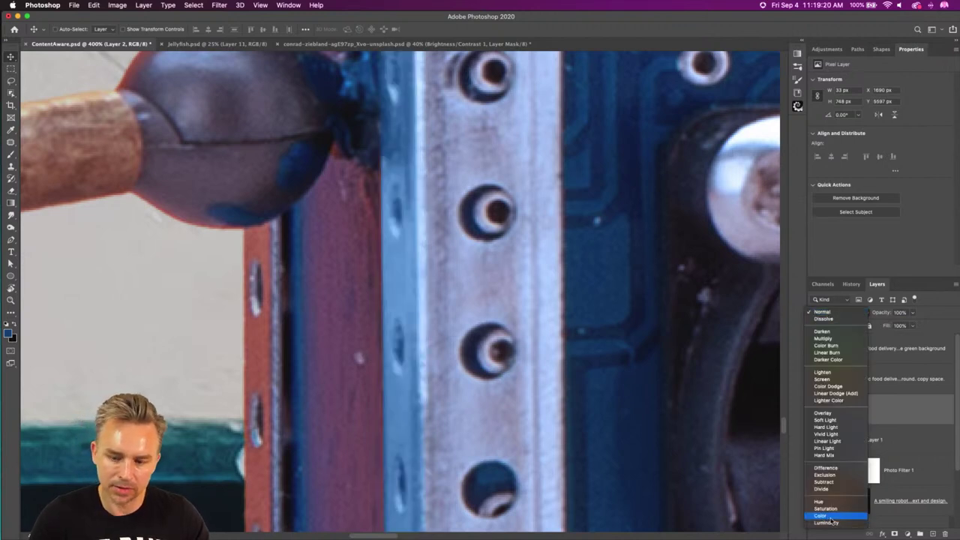
left_click(825, 516)
key("super+semicolon")
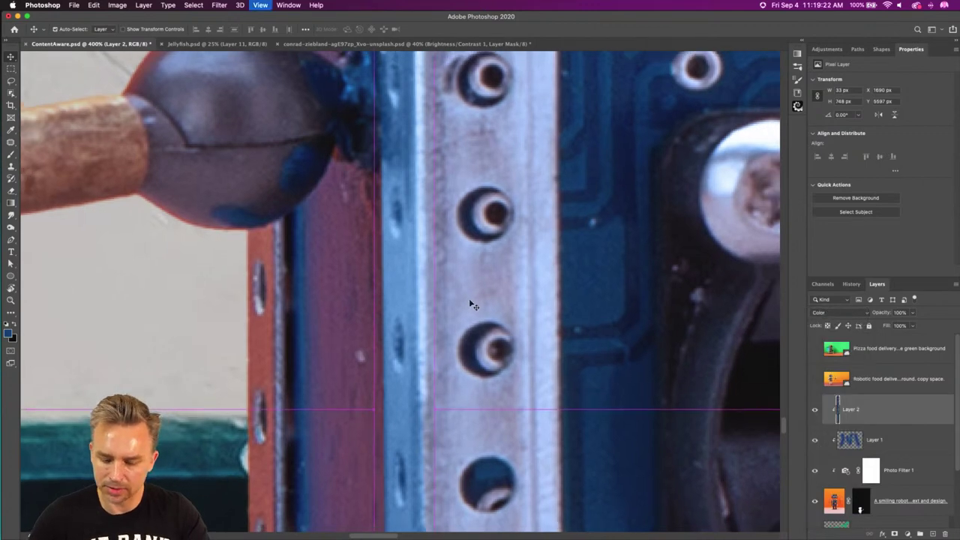
key("super+minus")
key("super+minus")
key("super+minus")
key("super+minus")
key("super+minus")
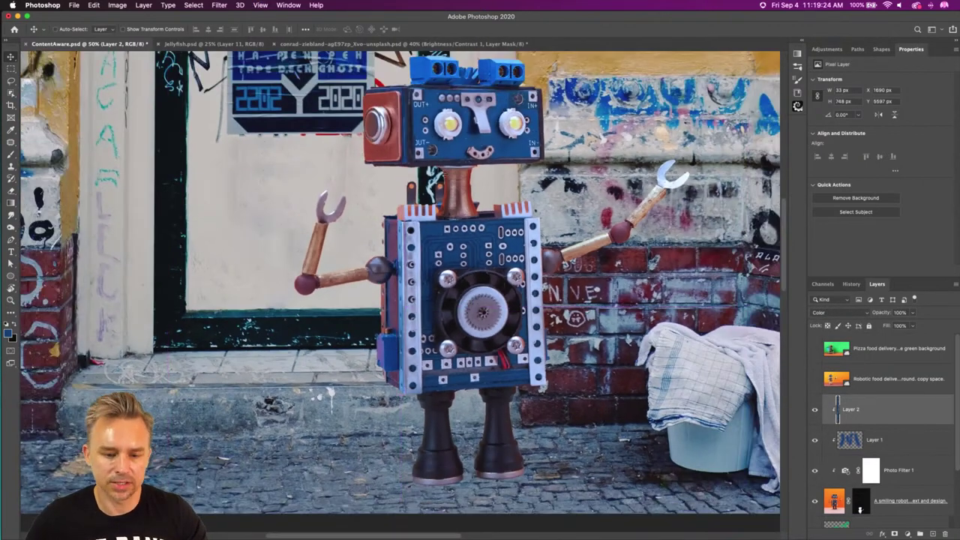
key("b")
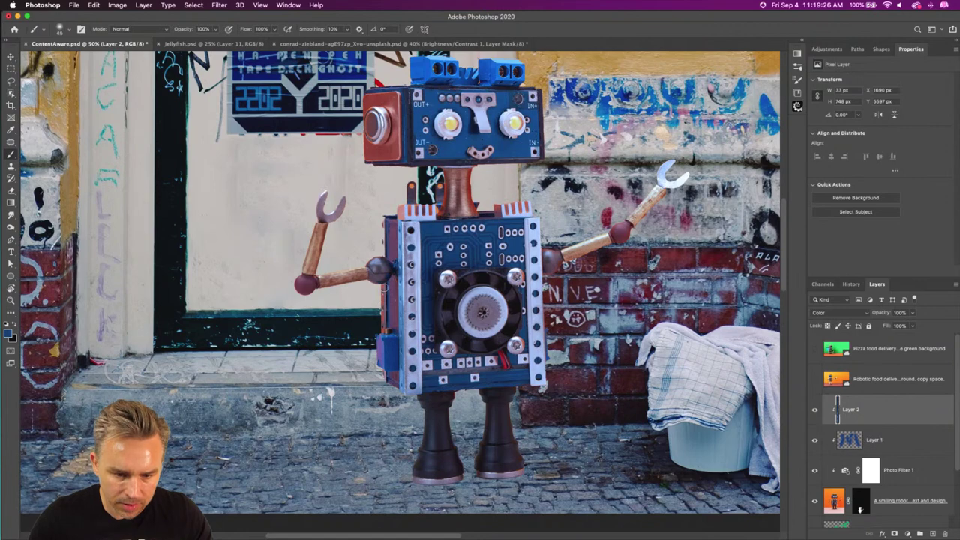
- Paint the robot's shoulder and lower-left edge on Layer 2 at 63% brush flow
left_click(380, 255)
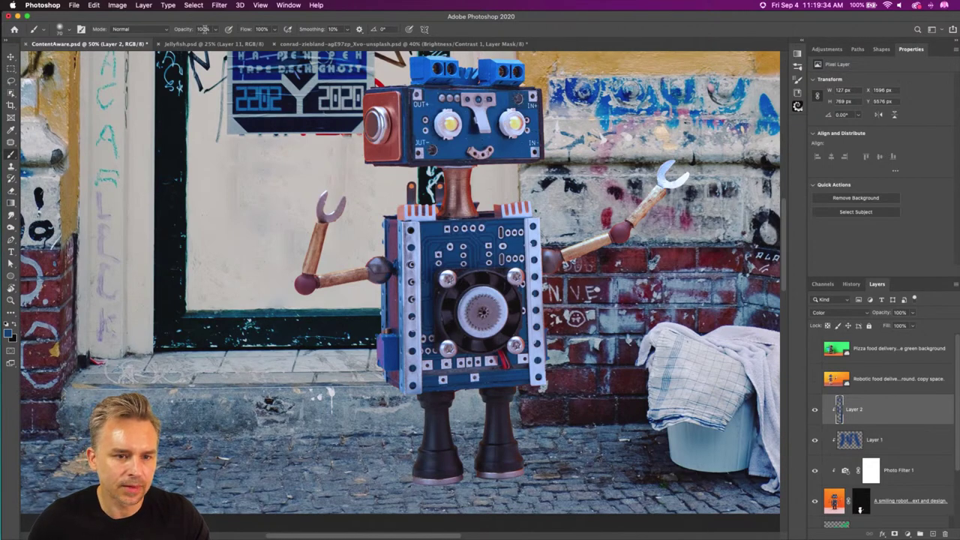
left_click_drag(242, 30, 216, 30)
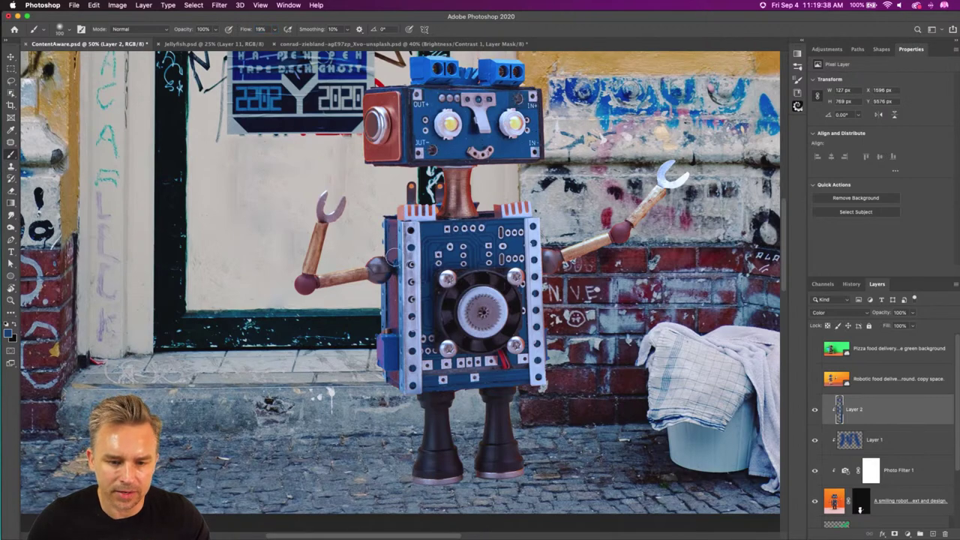
left_click_drag(390, 331, 402, 390)
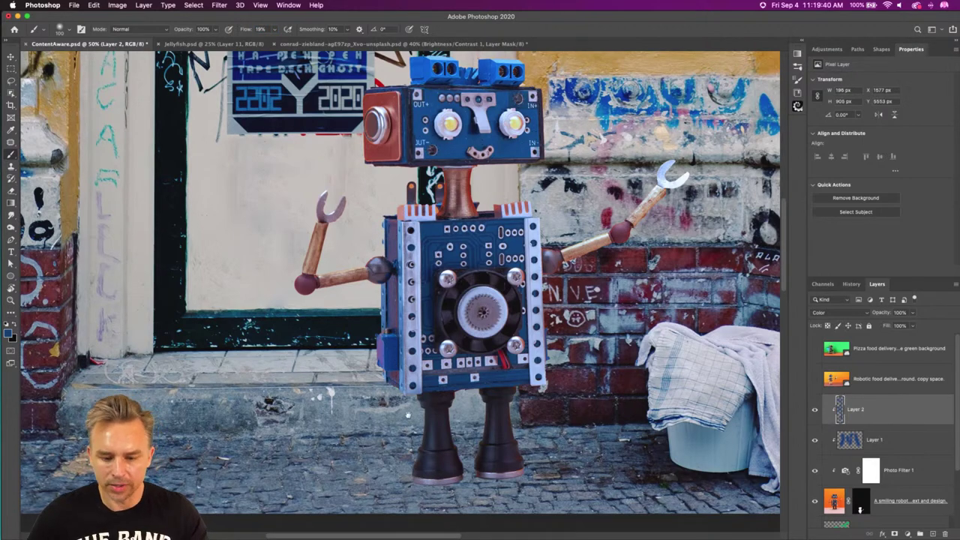
scroll(401, 300, "down", 5)
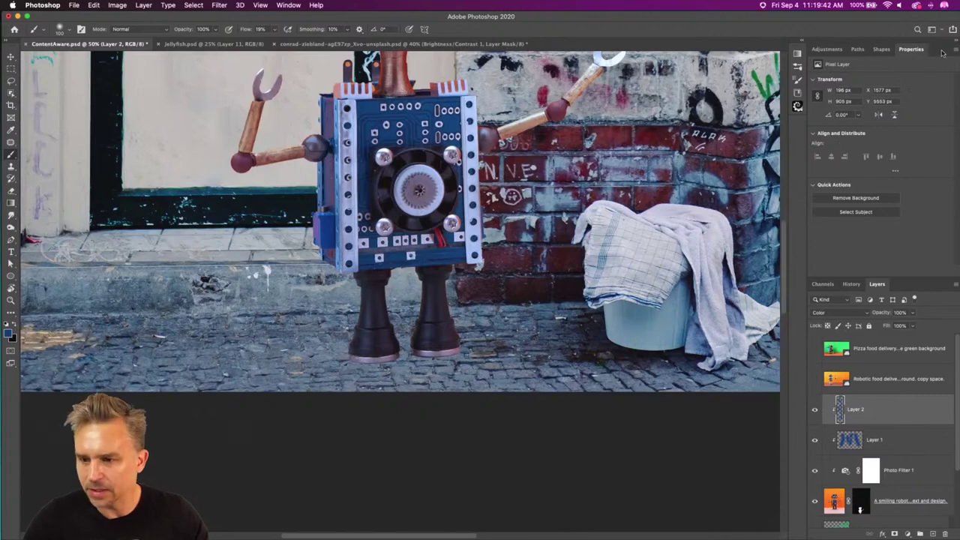
- Collapse the Properties panel and add a new empty layer directly above the city layer
double_click(942, 51)
left_click(865, 350)
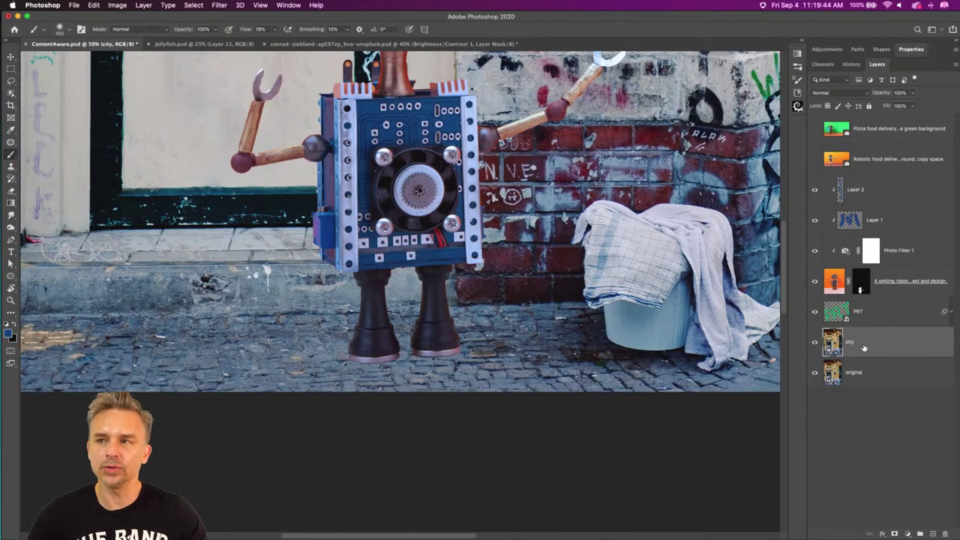
scroll(391, 375, "up", 5)
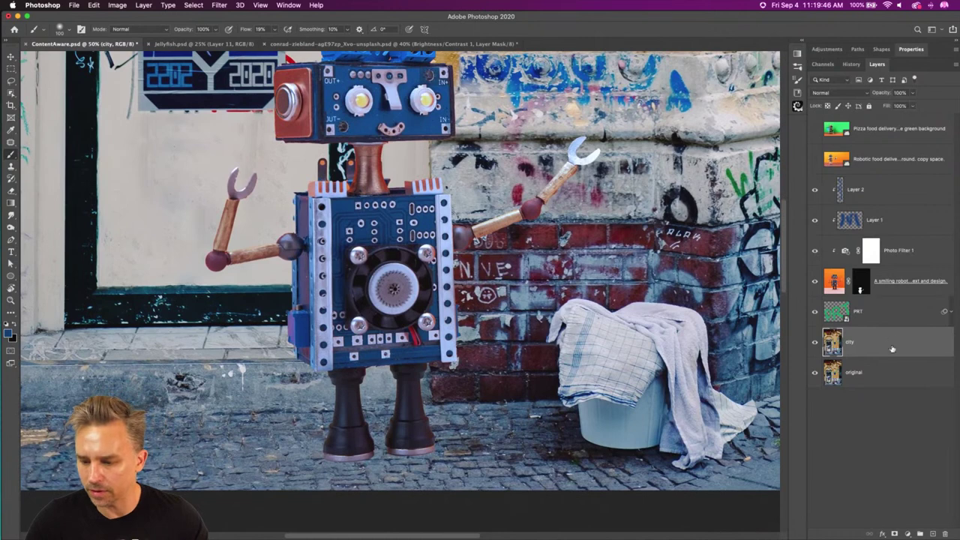
left_click(932, 534)
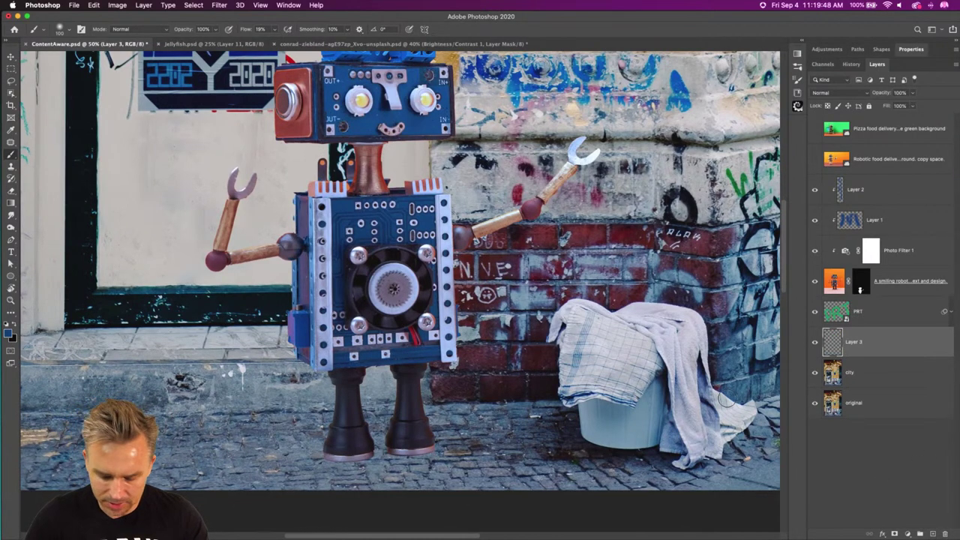
key("i")
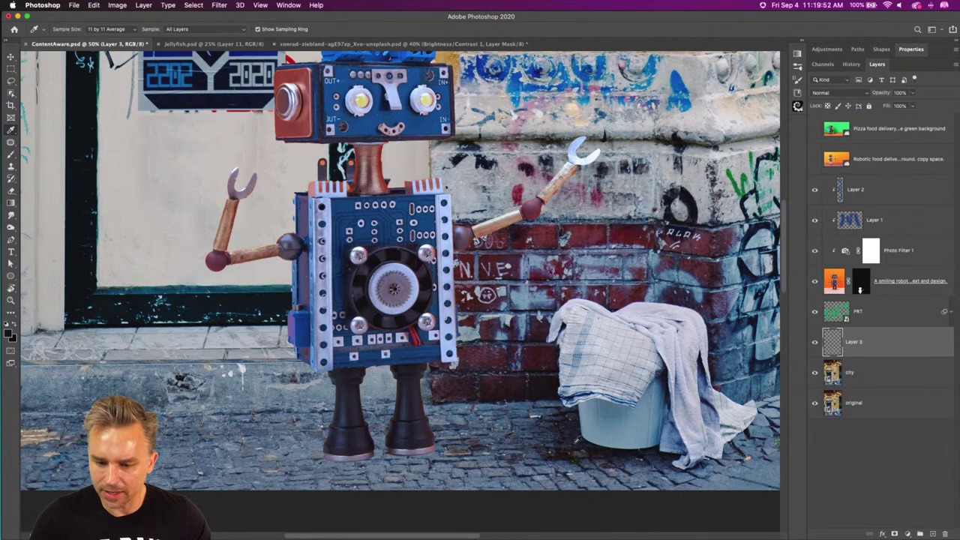
- Sample the shadow colour at the bucket's base using a 5 by 5 Average sample size
scroll(578, 441, "up", 5)
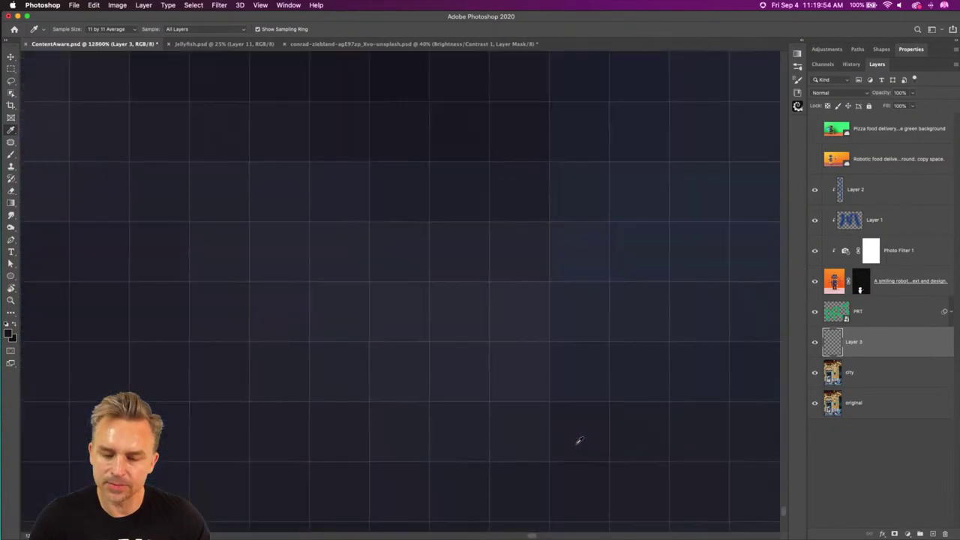
left_click(607, 436)
left_click(603, 428)
left_click(629, 466)
left_click(629, 453)
left_click(94, 26)
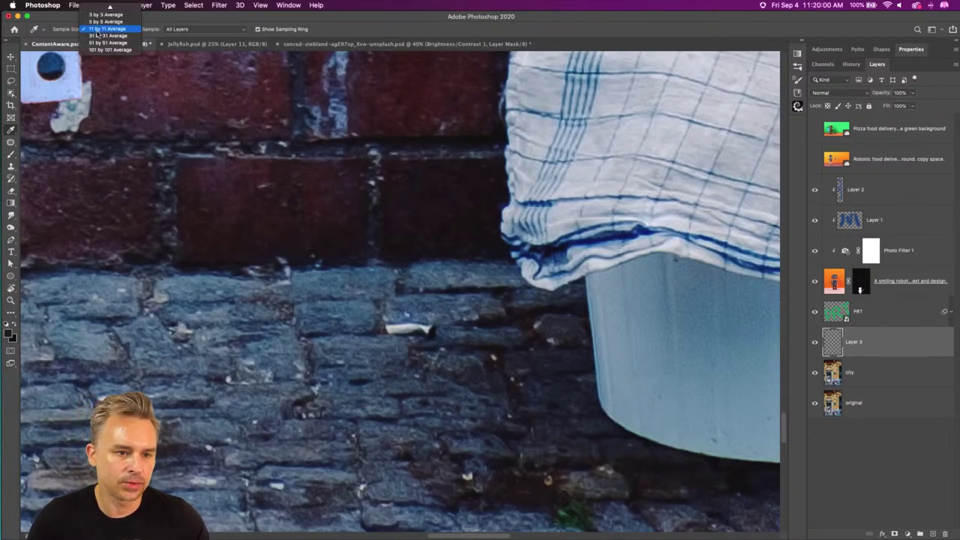
key("Return")
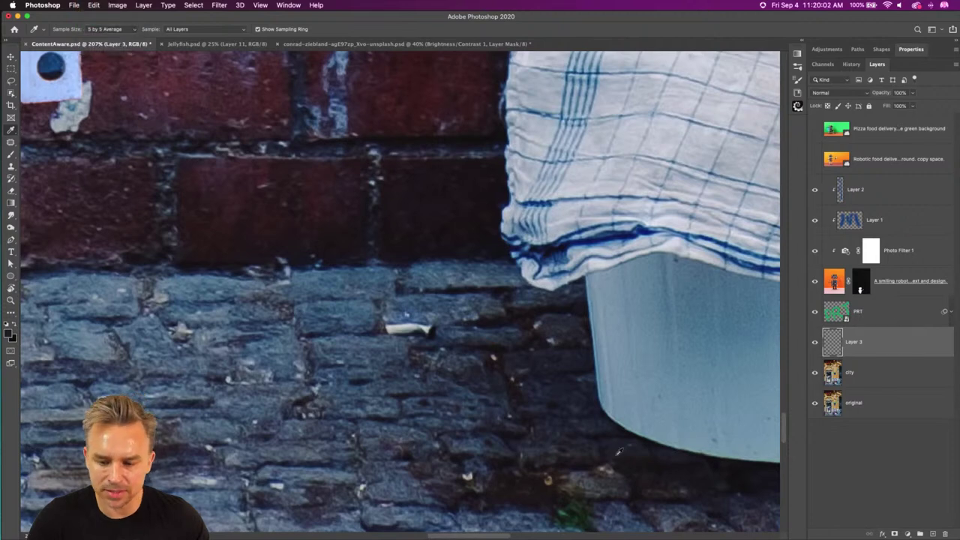
left_click(613, 446)
left_click(613, 445)
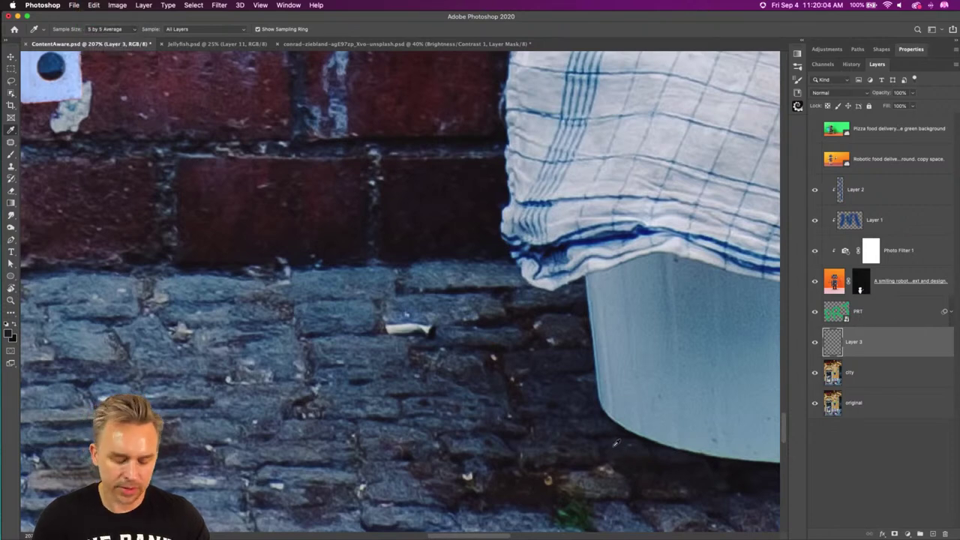
- Zoom back around the robot and brush a soft shadow around its feet
key("super+0")
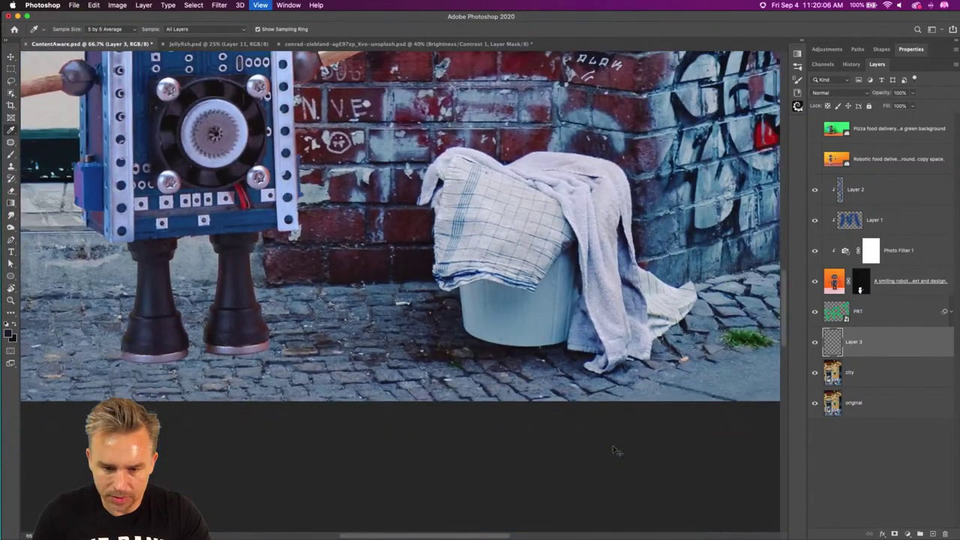
key("super+minus")
key("super+minus")
scroll(501, 402, "up", 3)
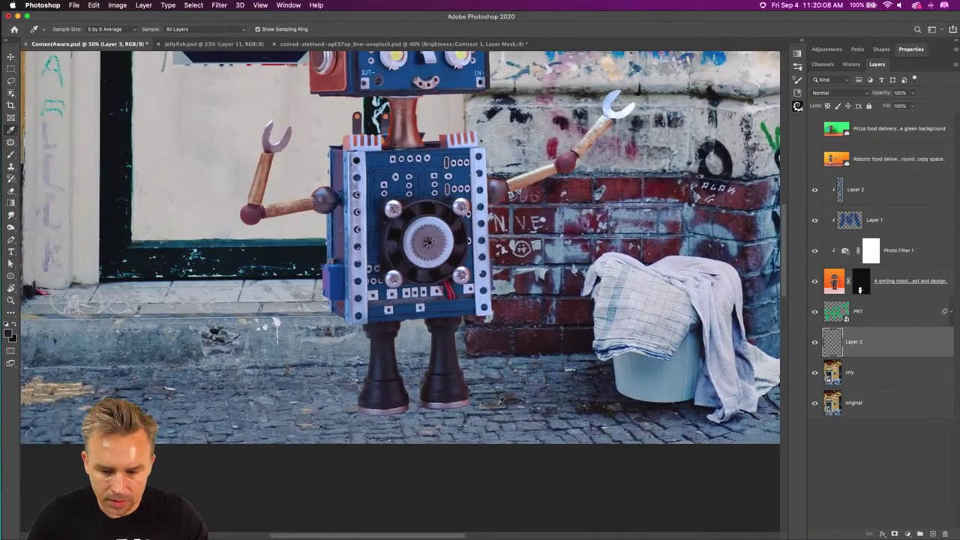
key("b")
mouse_move(429, 405)
left_mouse_down()
mouse_move(355, 409)
mouse_move(409, 406)
mouse_move(355, 408)
mouse_move(396, 416)
mouse_move(419, 403)
mouse_move(400, 404)
mouse_move(430, 400)
mouse_move(405, 396)
left_mouse_up()
- Enlarge the brush and sweep a broad, soft dark shadow across both robot feet on Layer 3
key("[")
key("[")
key("[")
key("bracketright")
key("bracketright")
key("bracketright")
key("bracketright")
key("bracketright")
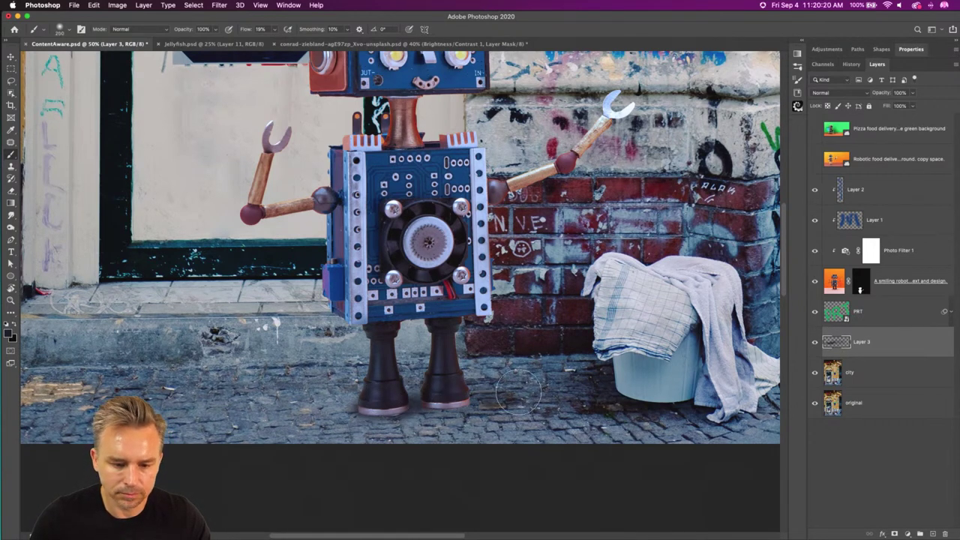
key("bracketright")
left_click_drag(349, 405, 439, 405)
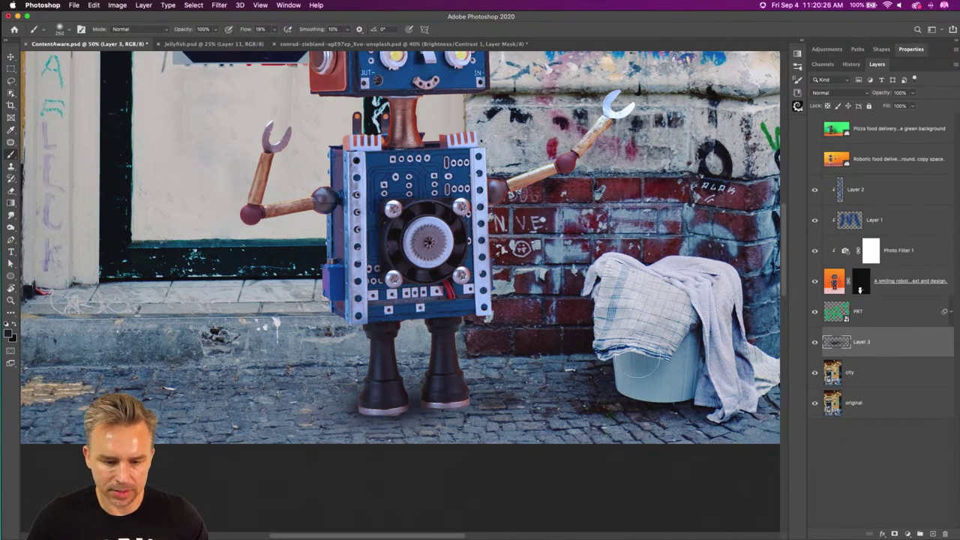
left_click(893, 190)
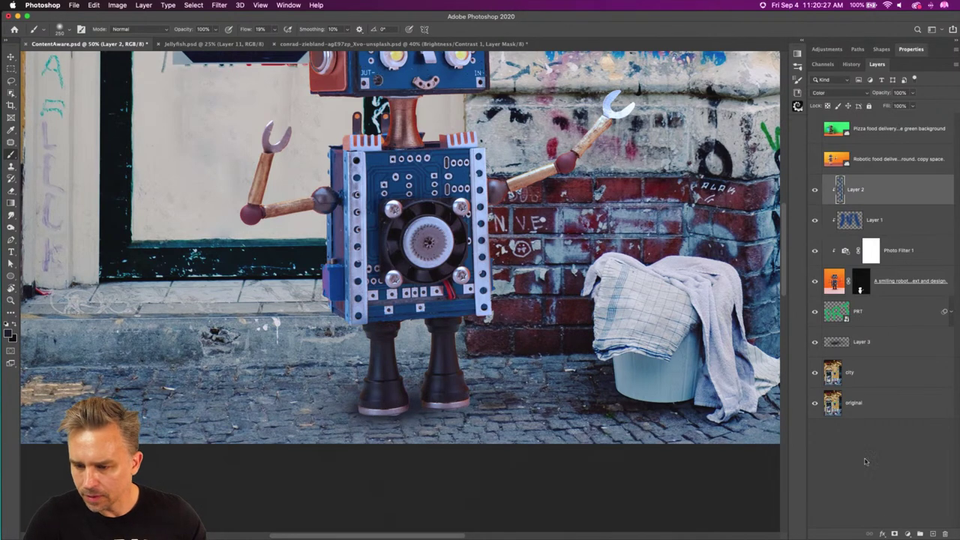
- Add Layer 4 clipped to Layer 2 with darkening under the feet, then new Layer 5 above Layer 3
left_click(933, 534)
left_click(886, 204, "alt")
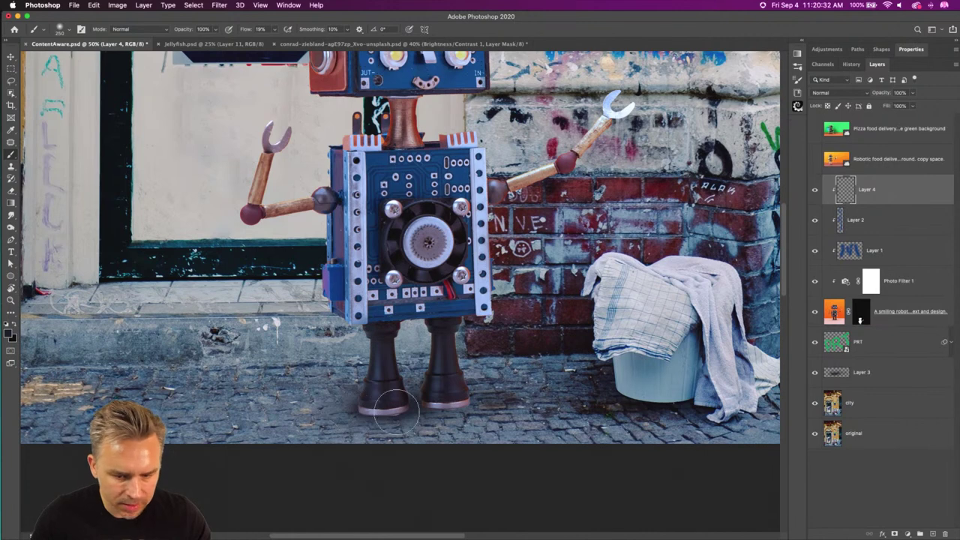
mouse_move(359, 441)
left_mouse_down()
mouse_move(390, 409)
mouse_move(368, 411)
mouse_move(407, 412)
mouse_move(350, 429)
mouse_move(318, 397)
mouse_move(322, 409)
mouse_move(350, 403)
mouse_move(319, 433)
left_mouse_up()
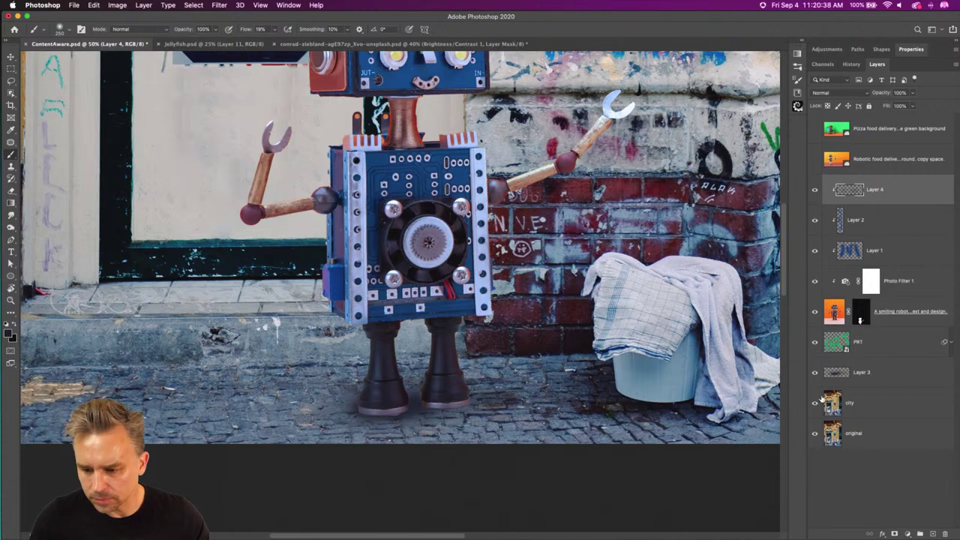
left_click(854, 374)
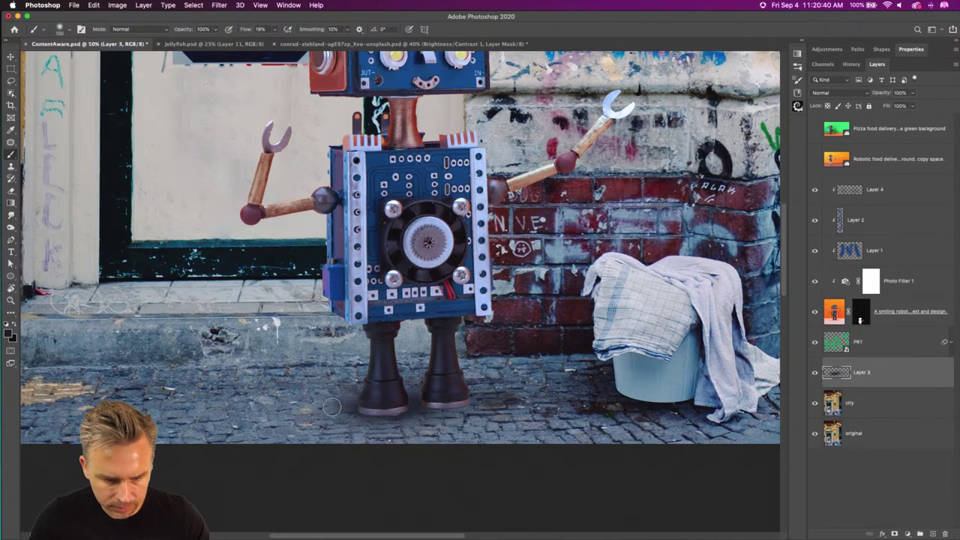
left_click(934, 534)
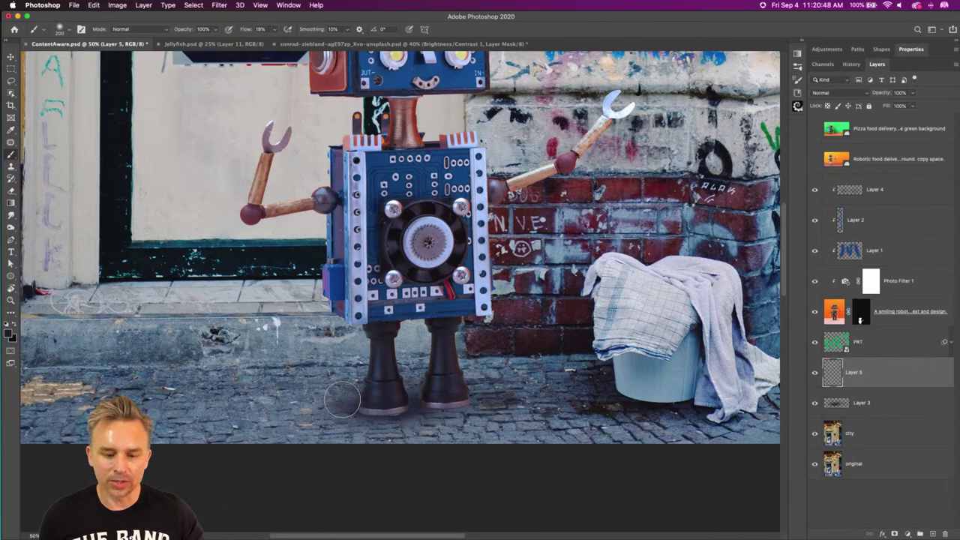
- Zoom in and paint a tight dark shadow along the bases of the robot's feet on Layer 5
key("super+equal")
key("super+equal")
key("super+equal")
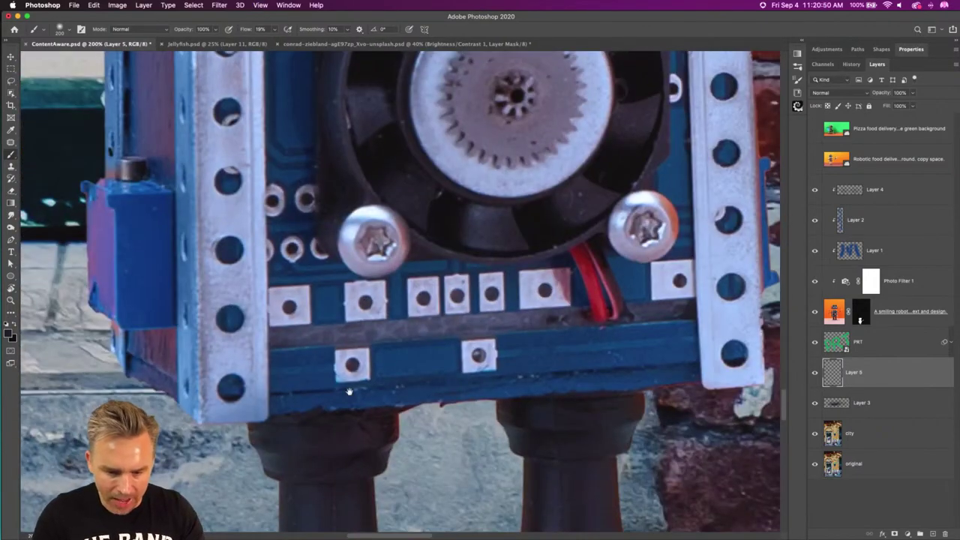
scroll(349, 392, "down", 10)
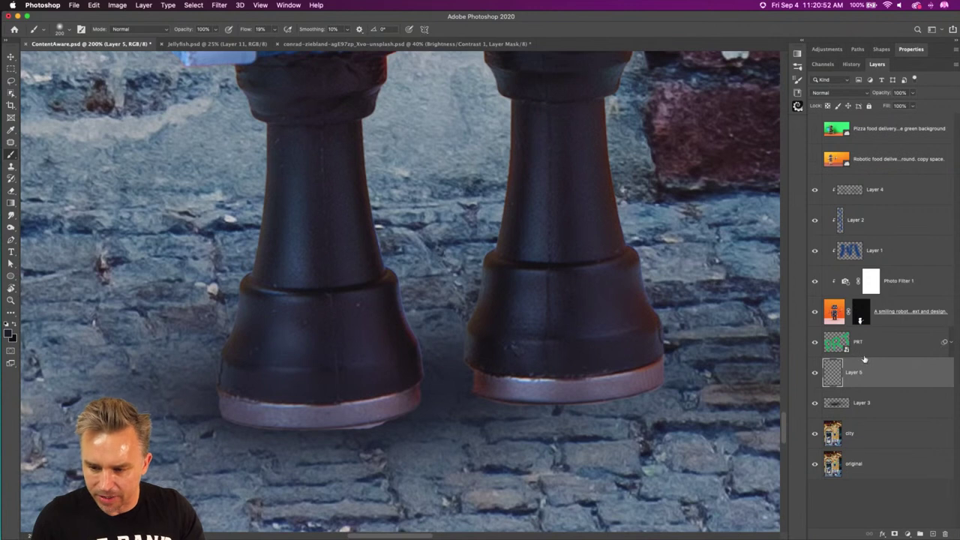
key("bracketleft")
key("bracketleft")
key("bracketleft")
key("bracketleft")
key("bracketleft")
key("bracketleft")
key("bracketleft")
key("bracketleft")
key("bracketleft")
key("bracketleft")
key("bracketleft")
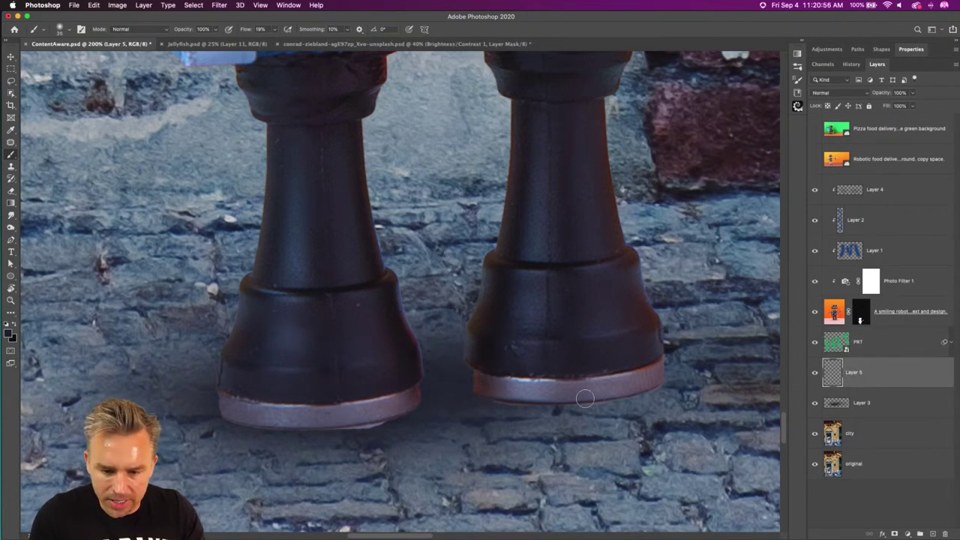
left_click_drag(460, 341, 461, 343)
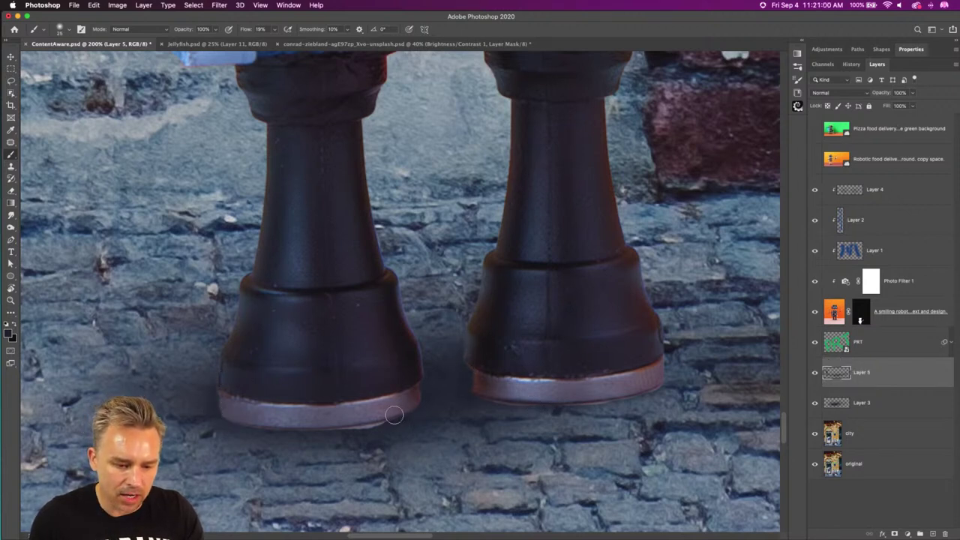
- Rename Layer 3 to 'softer shadow' and Layer 5 to 'harder shadow'
left_click(861, 404)
type("softer shadow")
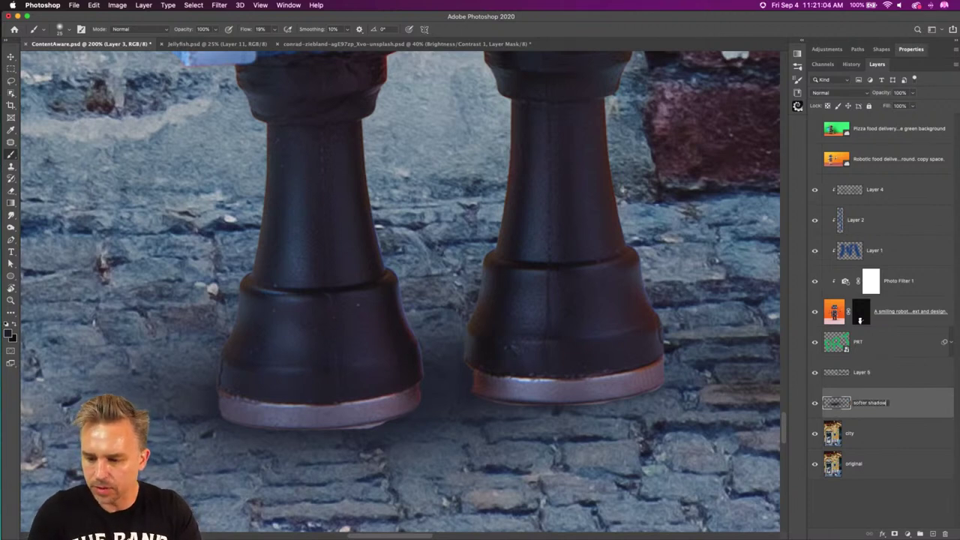
key("Return")
double_click(862, 373)
type("hard")
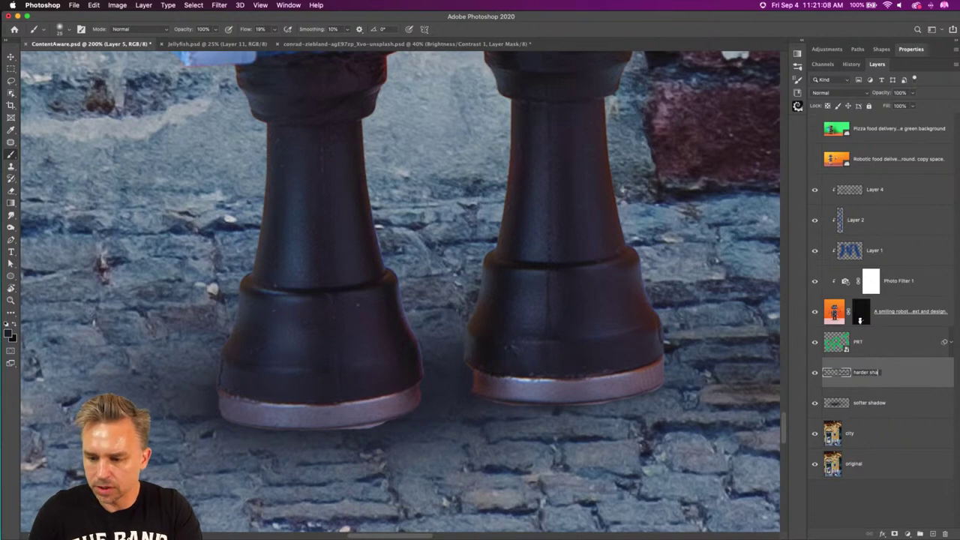
key("Return")
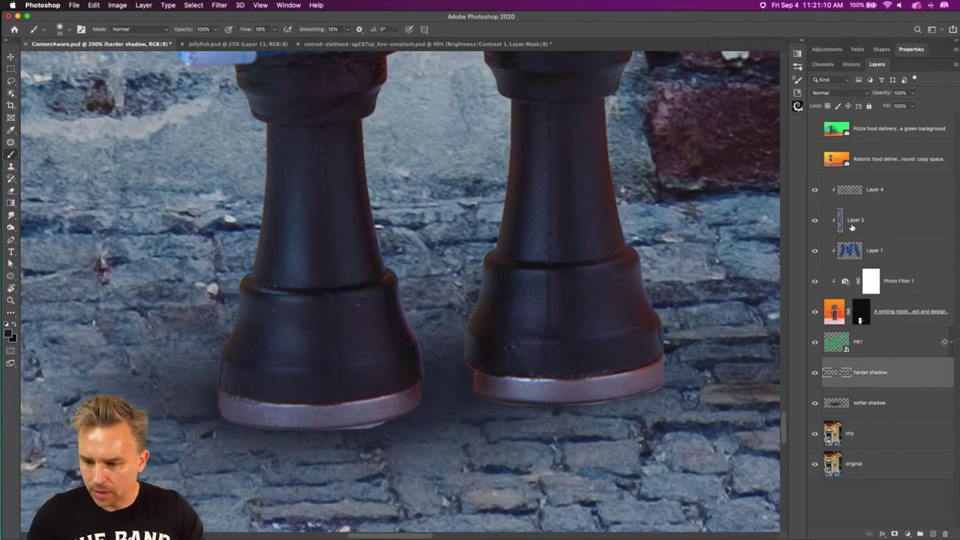
left_click(856, 313)
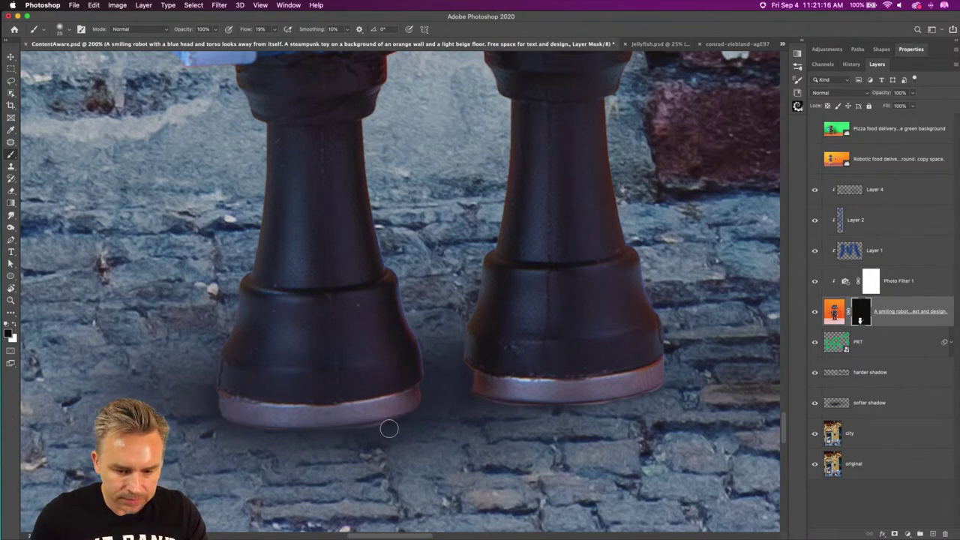
left_click_drag(245, 29, 285, 29)
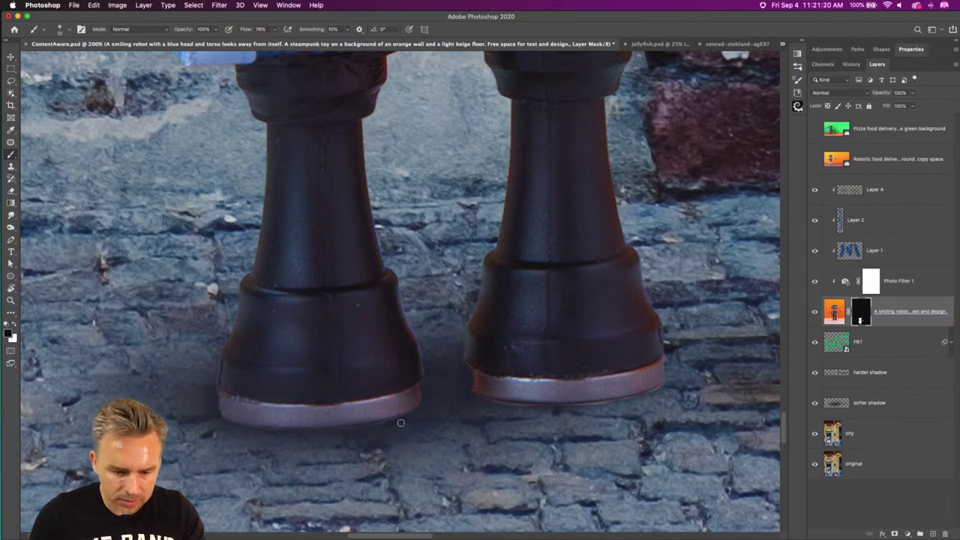
key("bracketright")
key("bracketright")
key("bracketright")
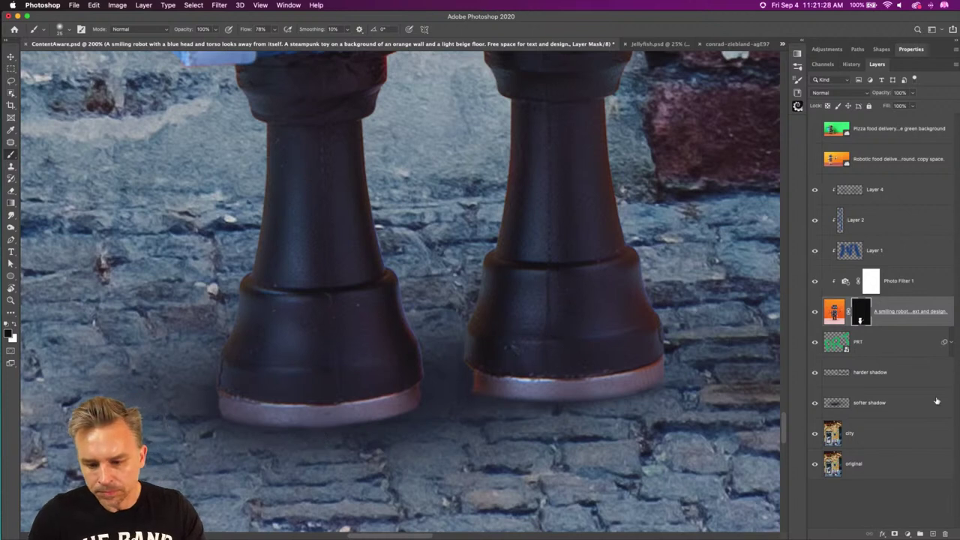
left_click(815, 373)
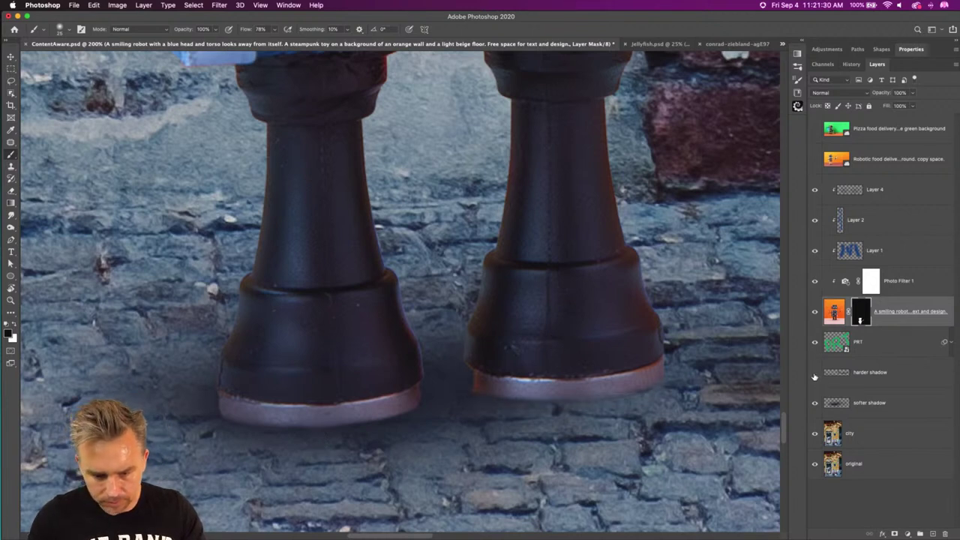
left_click(814, 373)
left_click(867, 402)
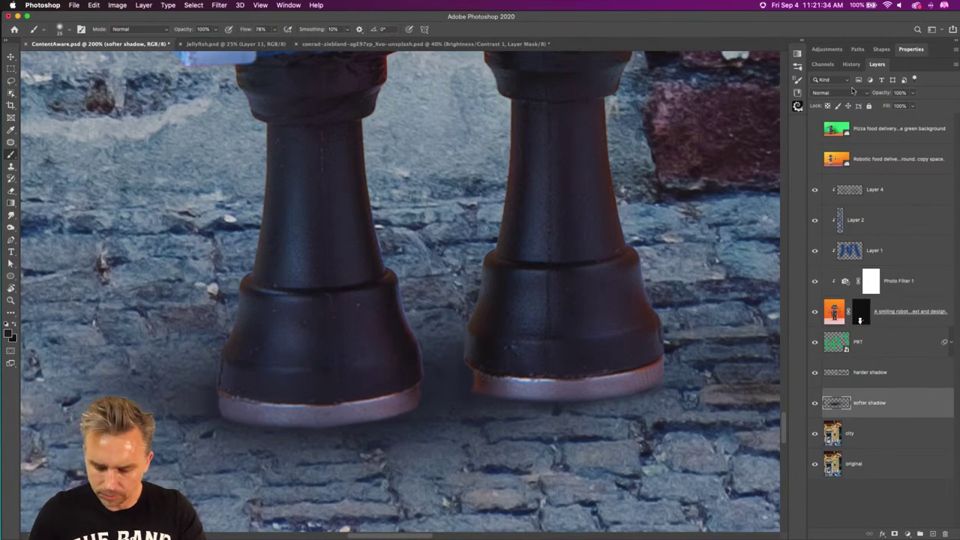
key("super+0")
- Select Layer 4 through softer shadow and move the robot with its shadows about 120 px left
key("super+plus")
key("super+plus")
key("super+plus")
left_click_drag(327, 358, 389, 45)
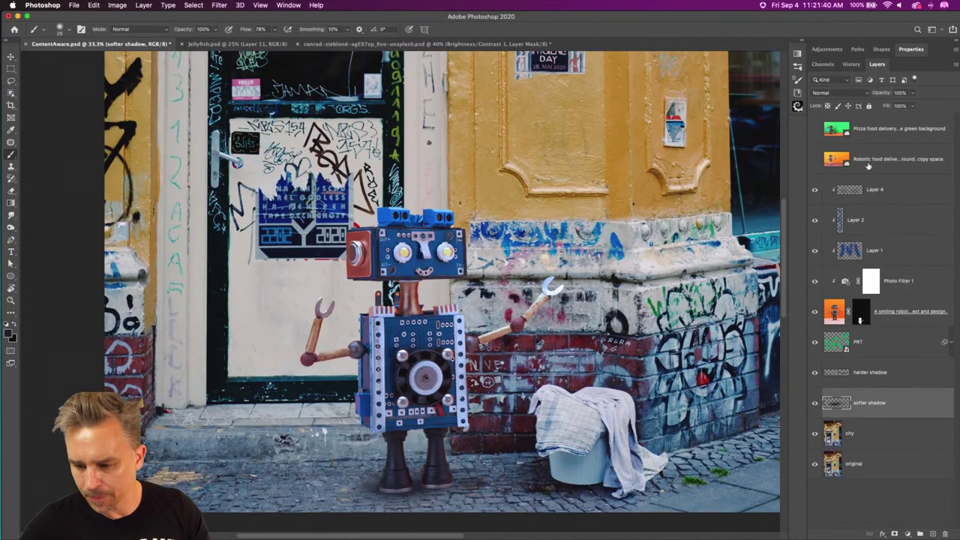
left_click(867, 192)
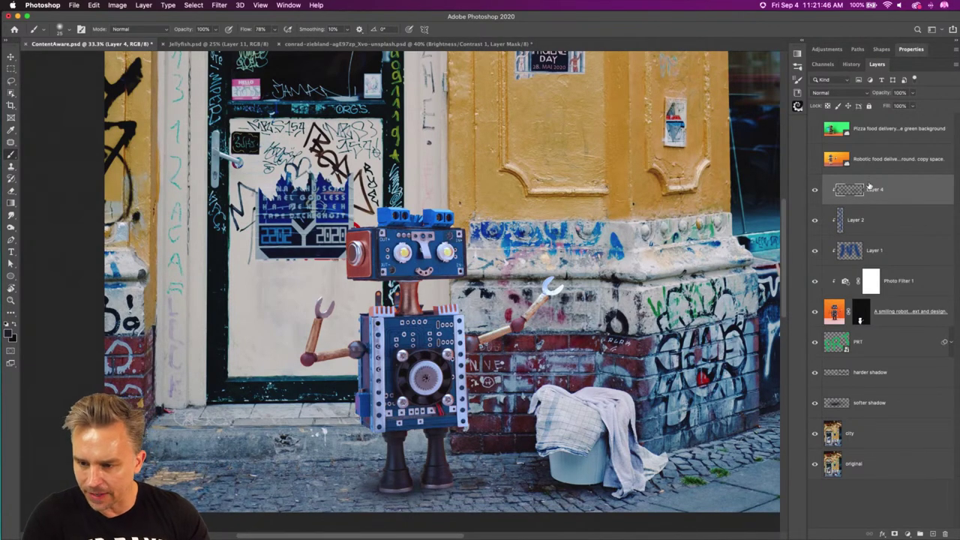
left_click(872, 417, "shift")
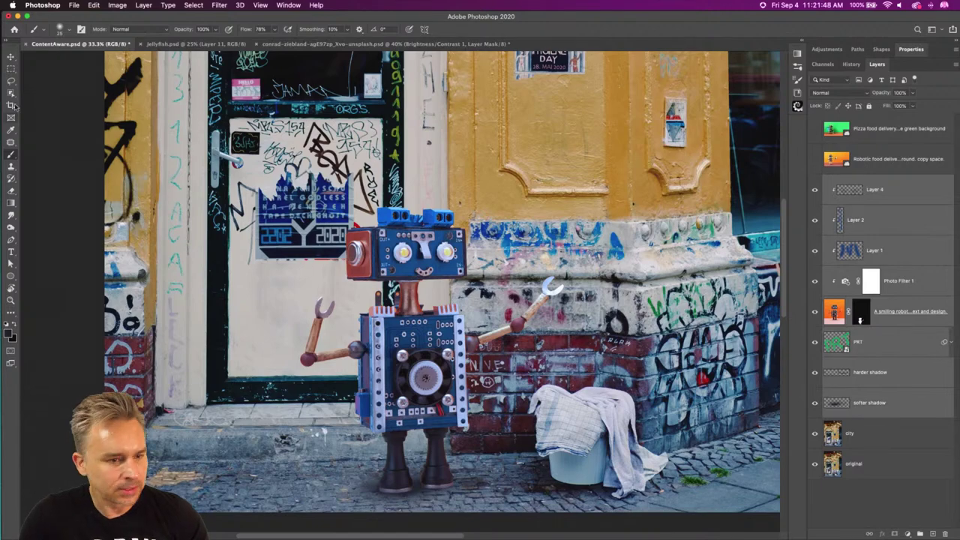
key("v")
mouse_move(417, 272)
left_mouse_down()
mouse_move(296, 271)
mouse_move(350, 272)
left_mouse_up()
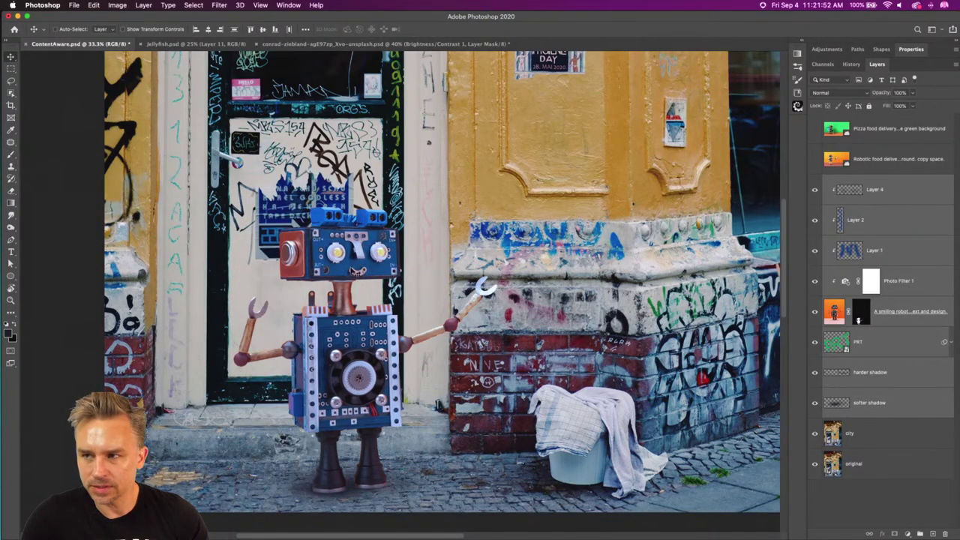
- Nudge the softer shadow layer back into place under the robot's feet
left_click(861, 403)
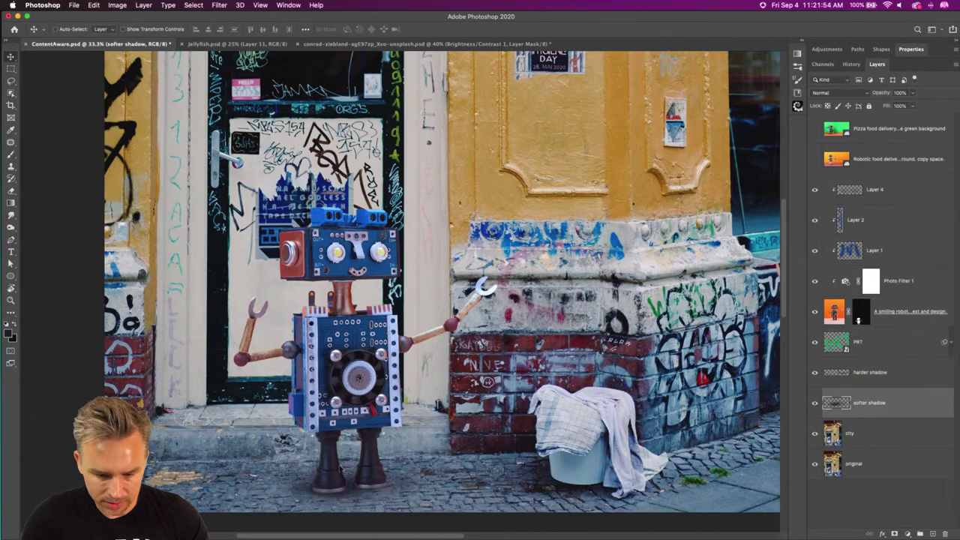
left_click_drag(321, 480, 322, 485)
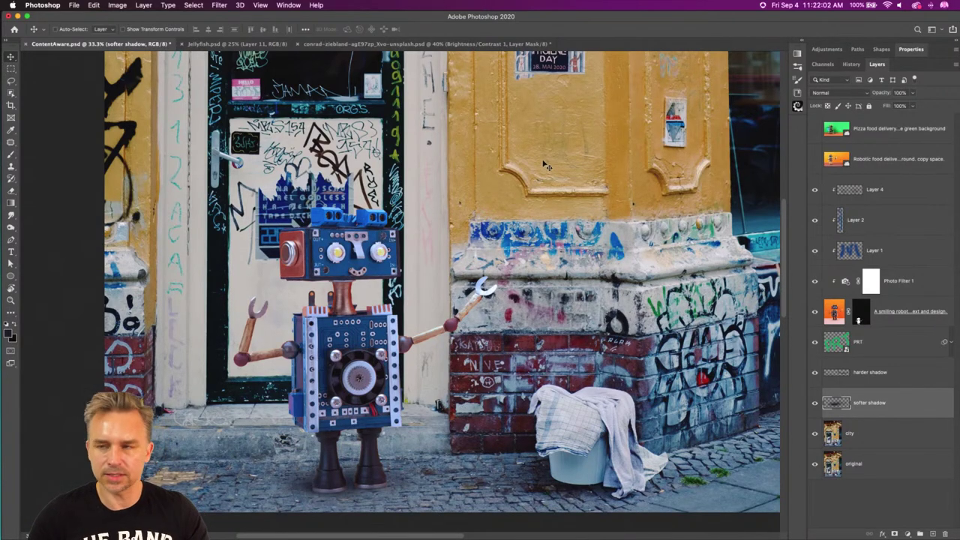
left_click(882, 192)
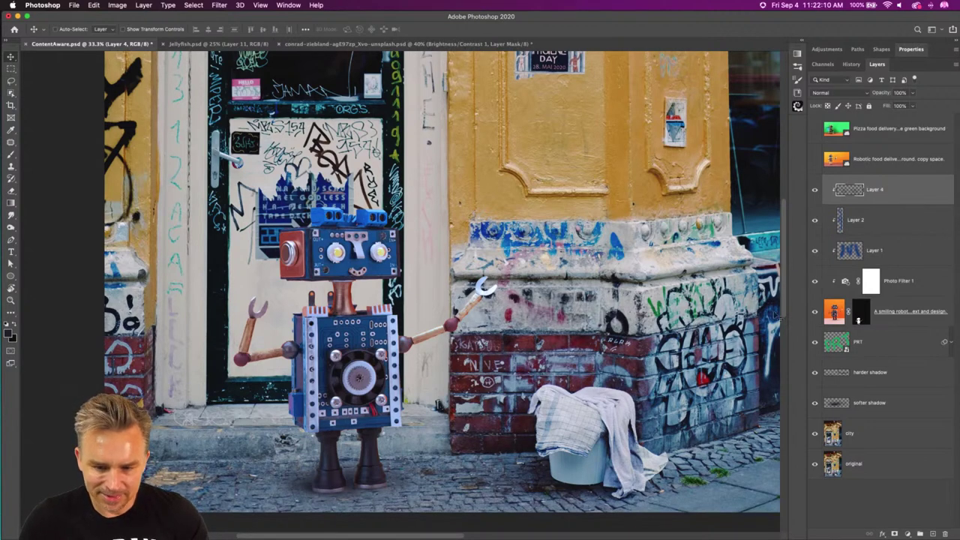
- Add a Levels adjustment with a lowered white input, clipped to the robot's Layer 4
left_click(910, 534)
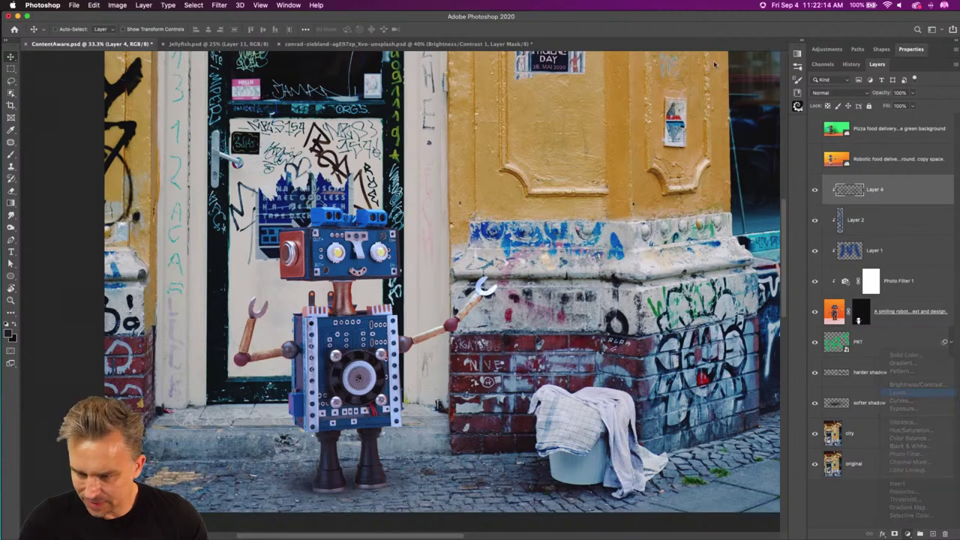
key("Return")
left_click_drag(947, 150, 916, 150)
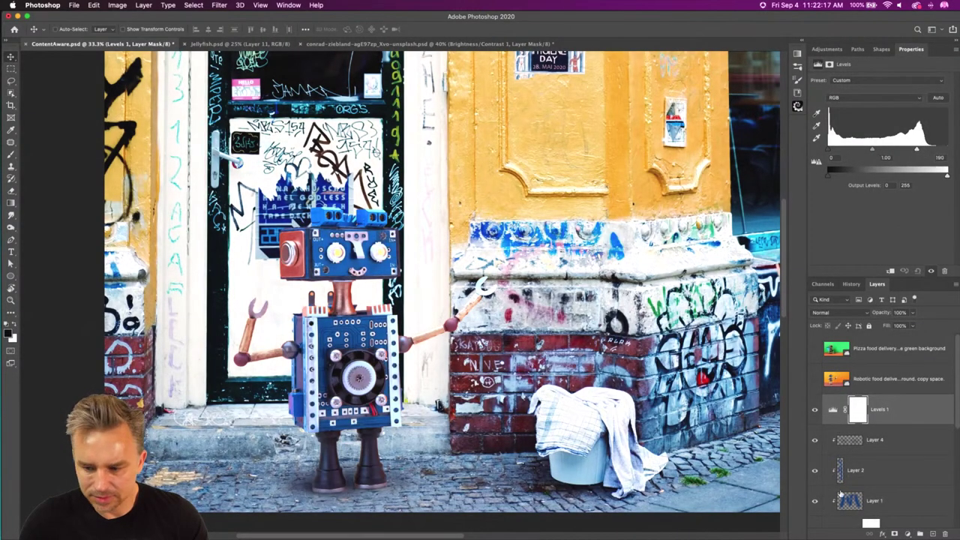
left_click(893, 423, "alt")
- Compare the robot with and without Levels and fine-tune the white input to about 238
left_click(816, 410)
left_click(816, 411)
left_click(816, 410)
left_click(817, 411)
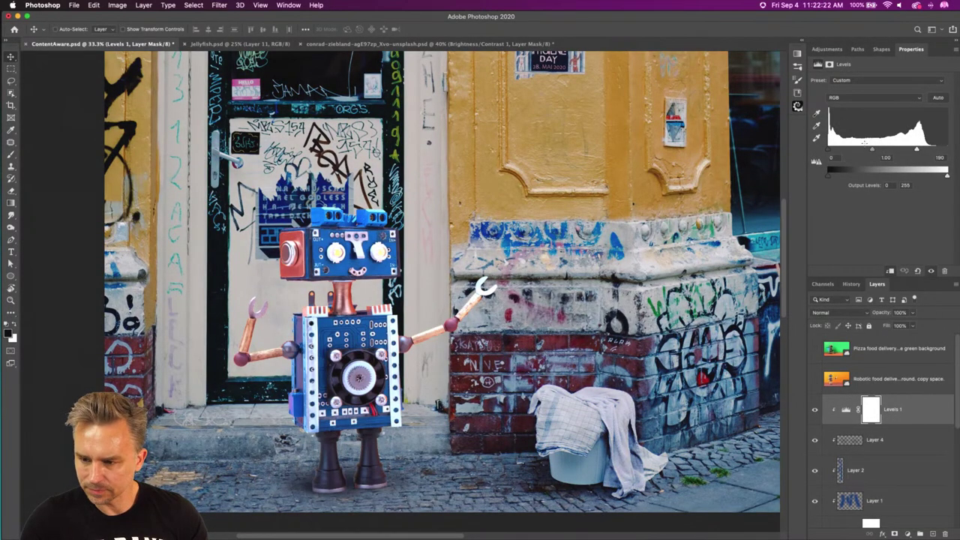
mouse_move(950, 150)
left_mouse_down()
mouse_move(958, 149)
mouse_move(939, 150)
left_mouse_up()
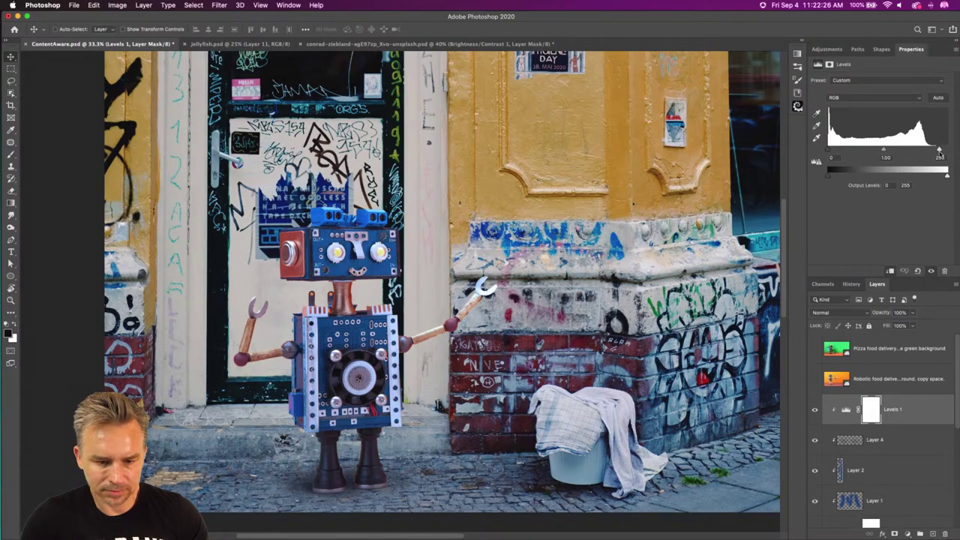
key("super+minus")
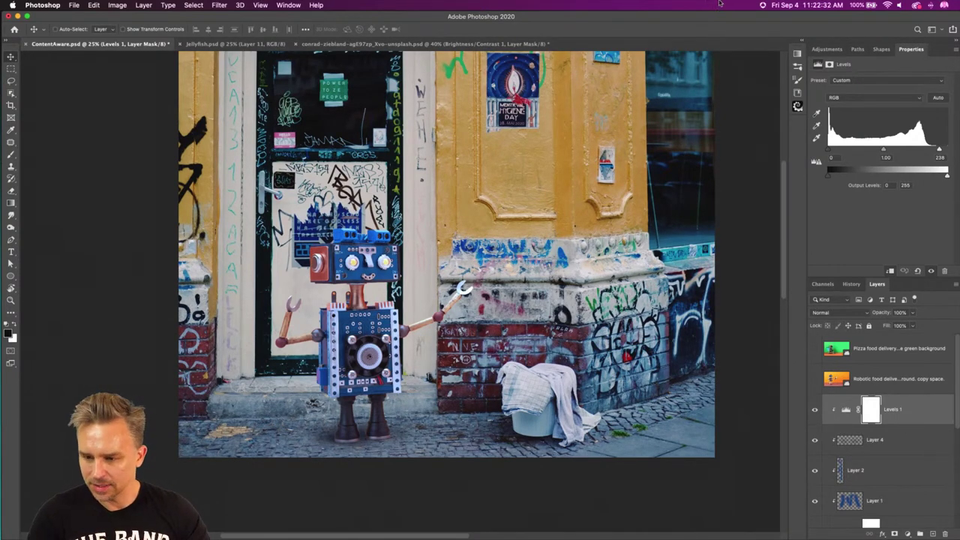
double_click(935, 53)
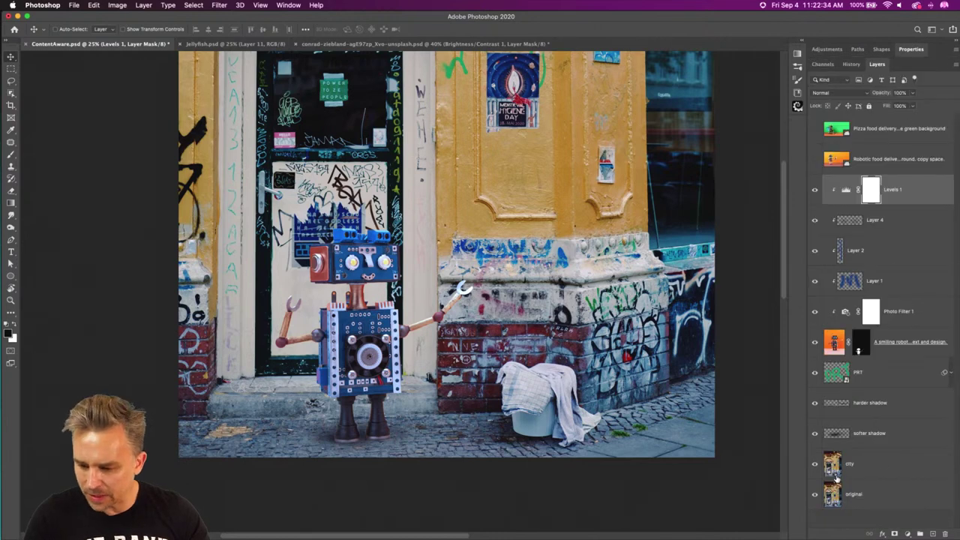
left_click(885, 462)
left_click(860, 435)
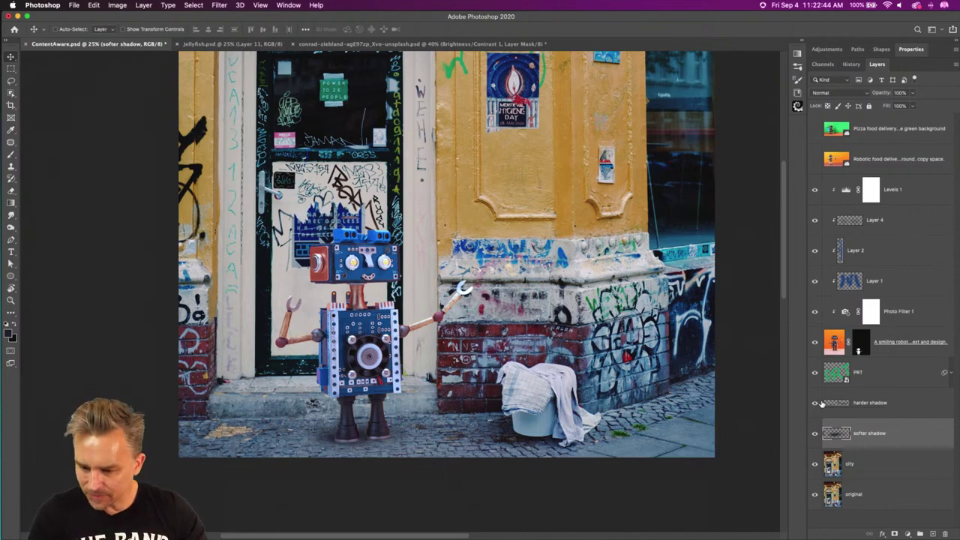
left_click(815, 433)
left_click(816, 433)
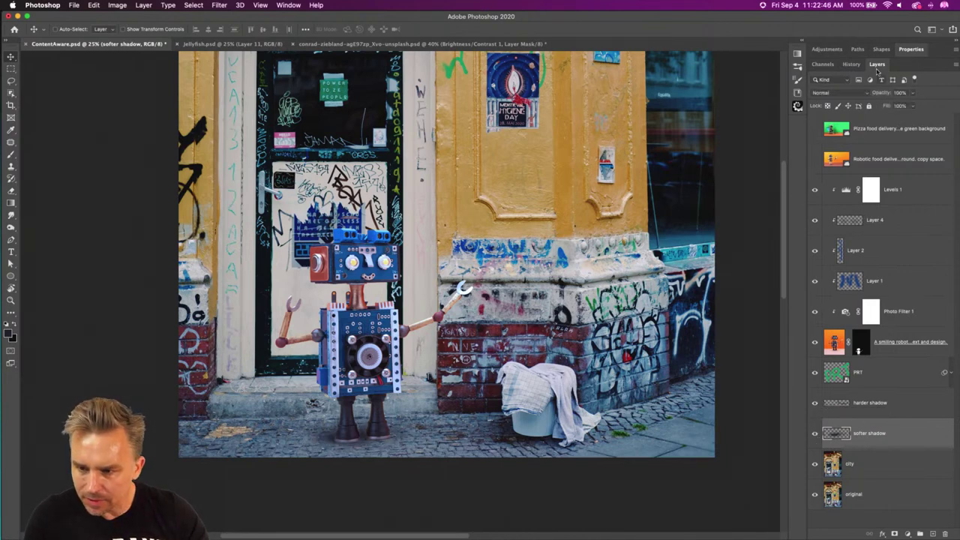
left_click(841, 92)
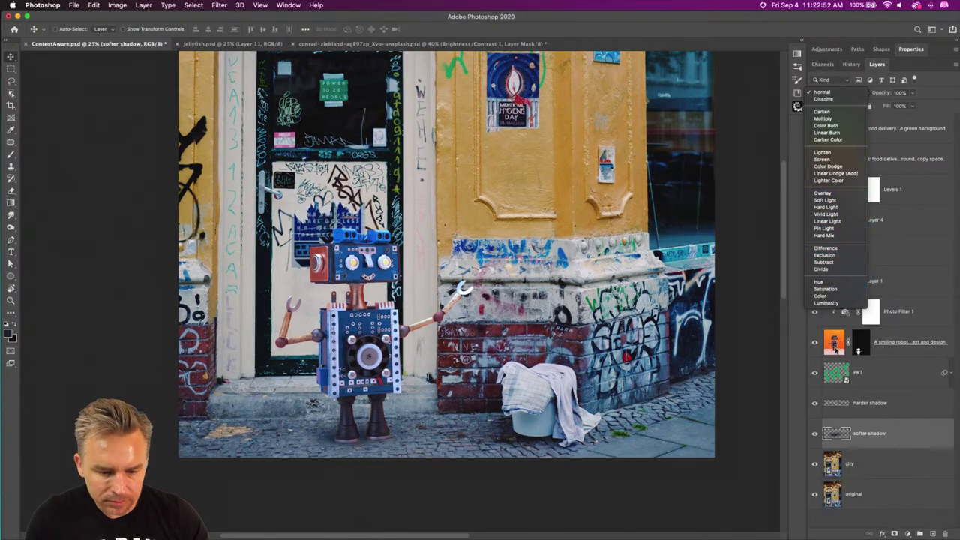
left_click(834, 93)
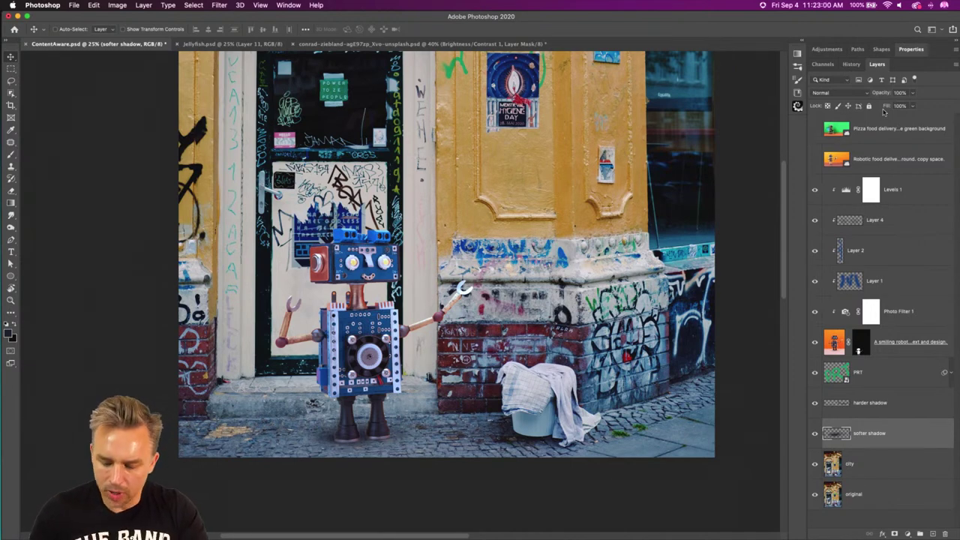
key("super+0")
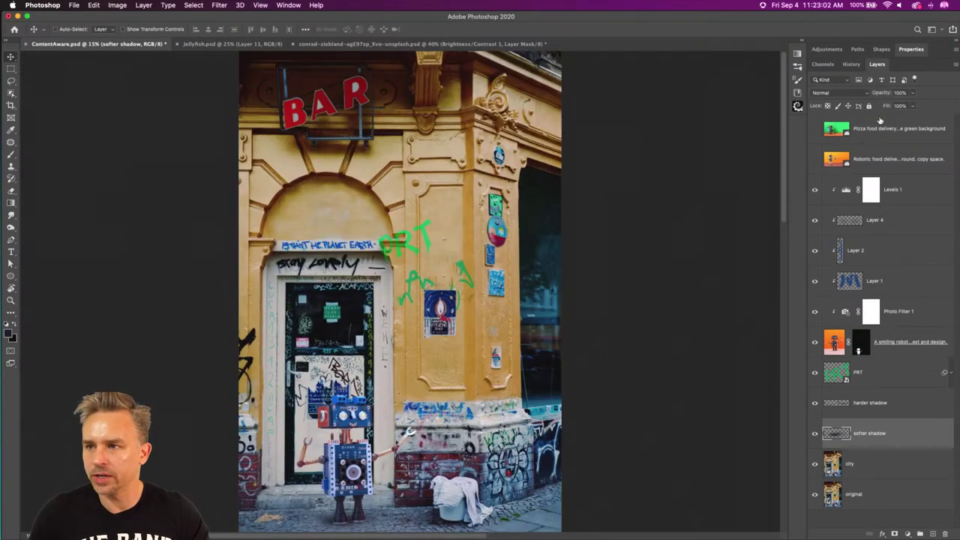
left_click(814, 434)
left_click(814, 435)
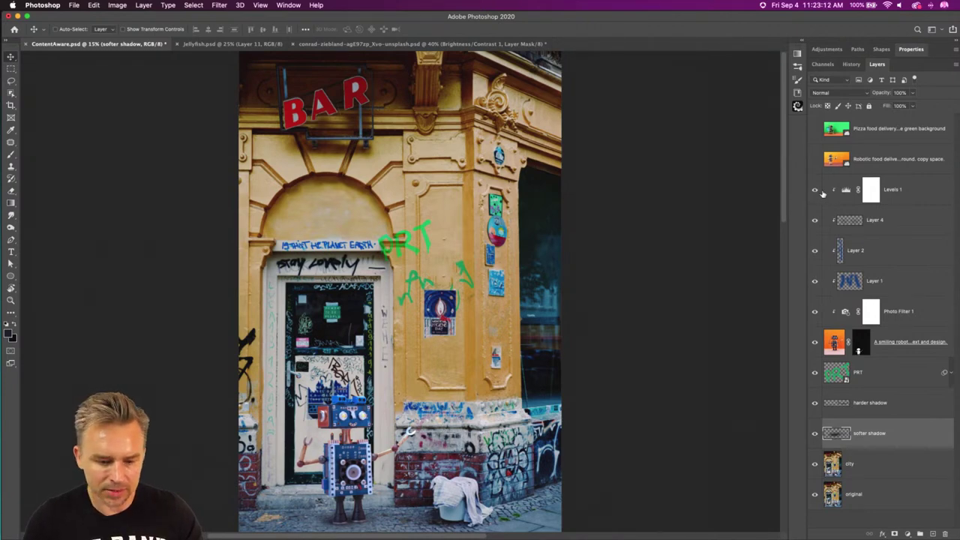
left_click(895, 192)
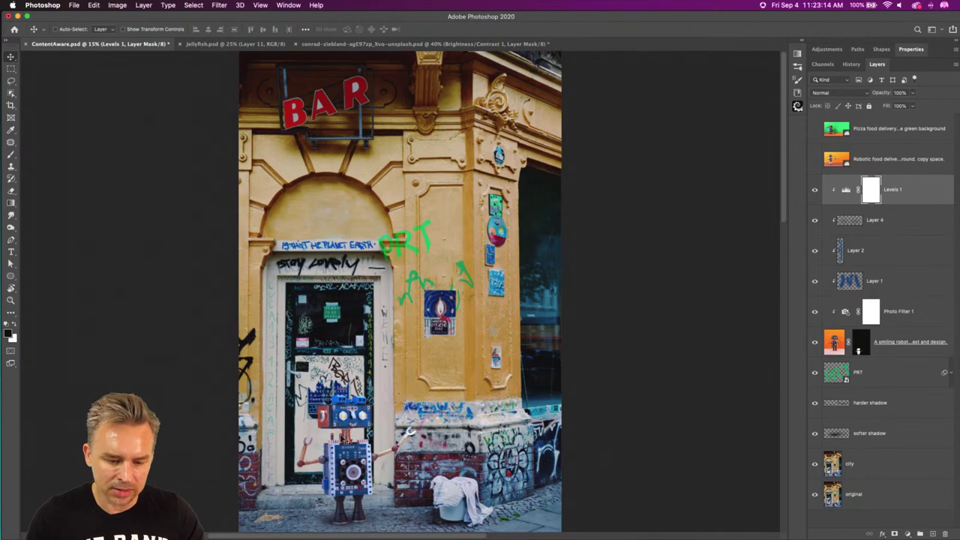
scroll(366, 394, "down", 5)
scroll(366, 394, "left", 3)
key("super+equal")
key("super+equal")
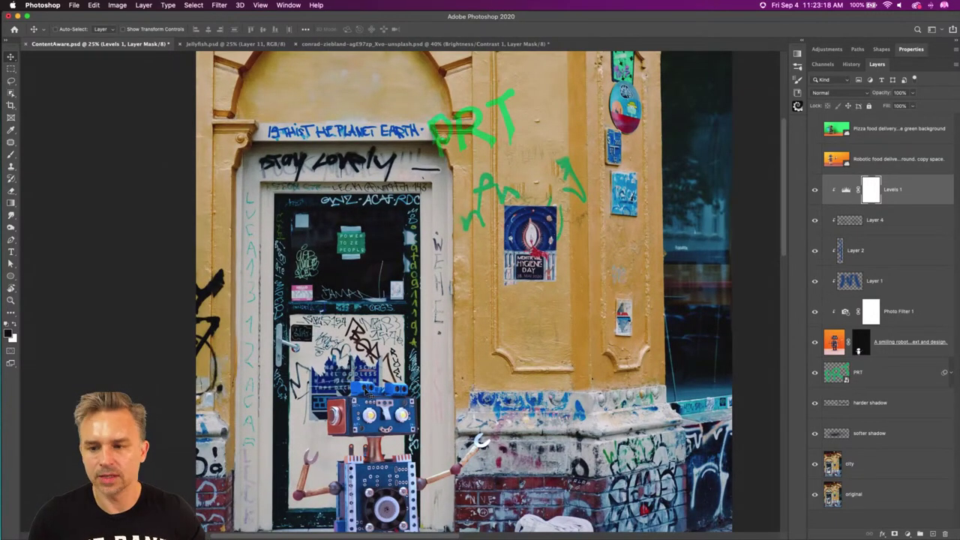
- Show the Pizza food delivery layer, enlarge it to about 240%, and move it right and down
left_click(815, 128)
left_click(893, 135)
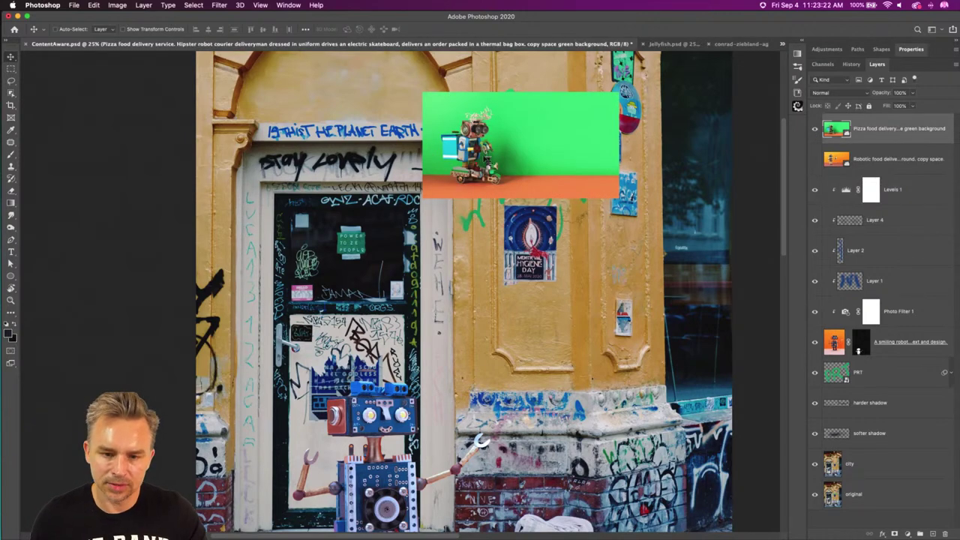
key("super+t")
left_click_drag(423, 198, 188, 375)
key("Return")
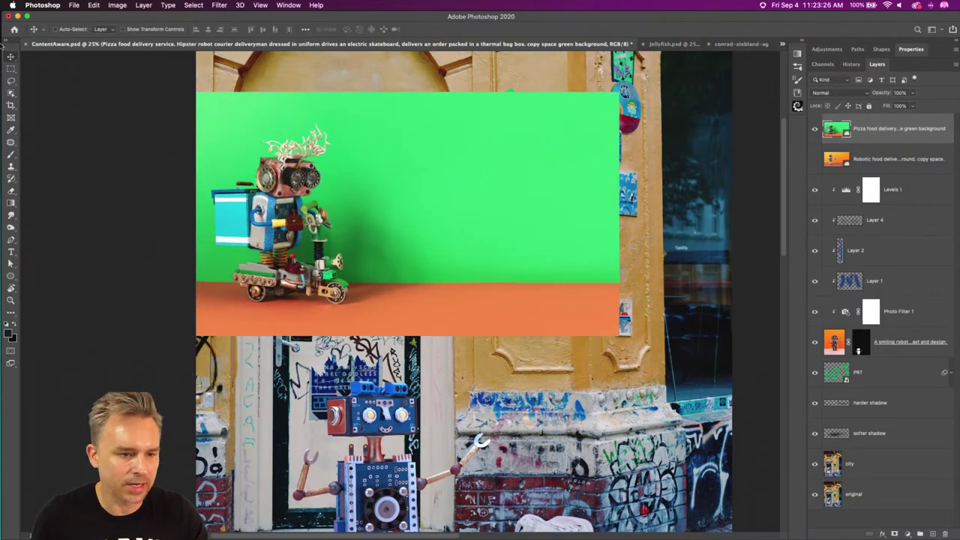
left_click_drag(243, 319, 437, 382)
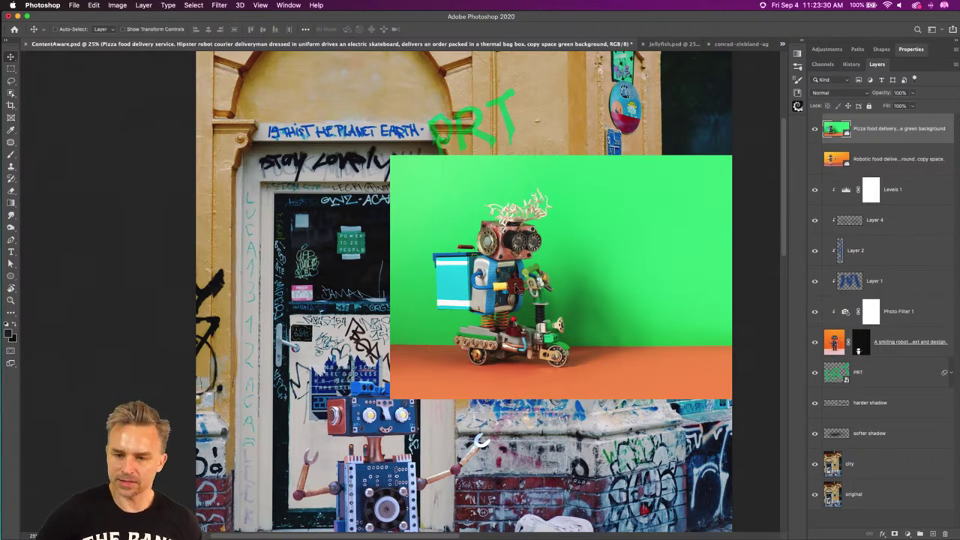
scroll(536, 345, "down", 5)
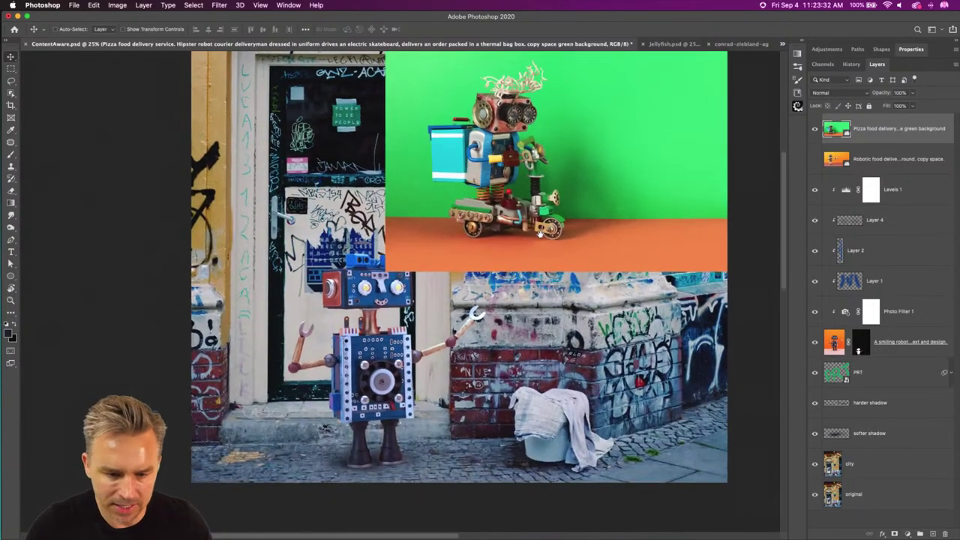
scroll(539, 234, "up", 3)
- Flip the green robot image horizontally, enlarge it, and position it over the street
key("ctrl+t")
right_click(446, 195)
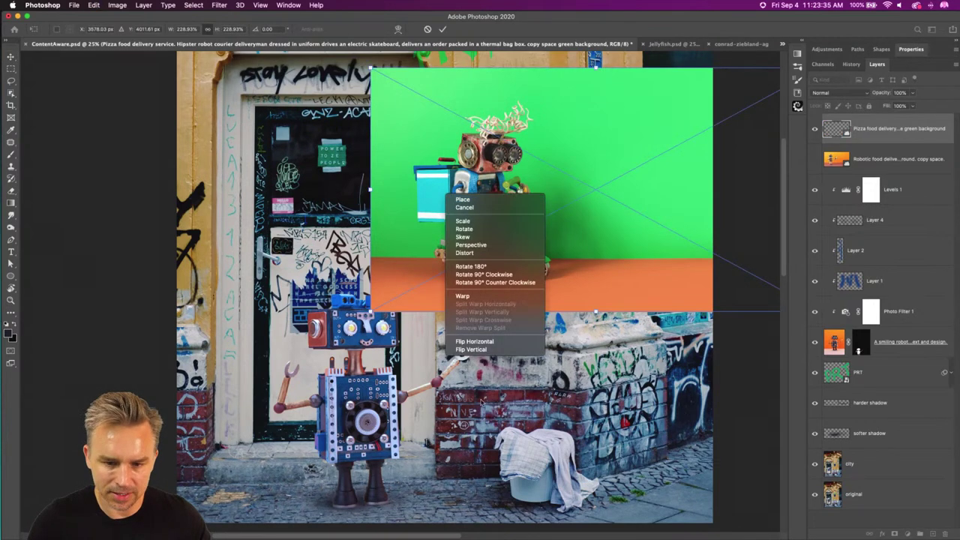
left_click(460, 342)
left_click_drag(539, 175, 491, 361)
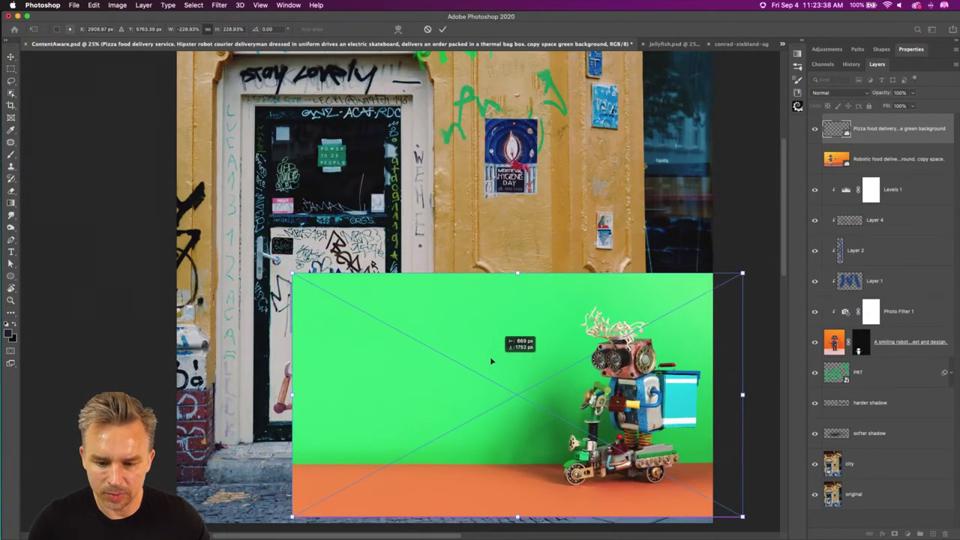
left_click_drag(294, 276, 160, 200)
left_click_drag(476, 407, 403, 353)
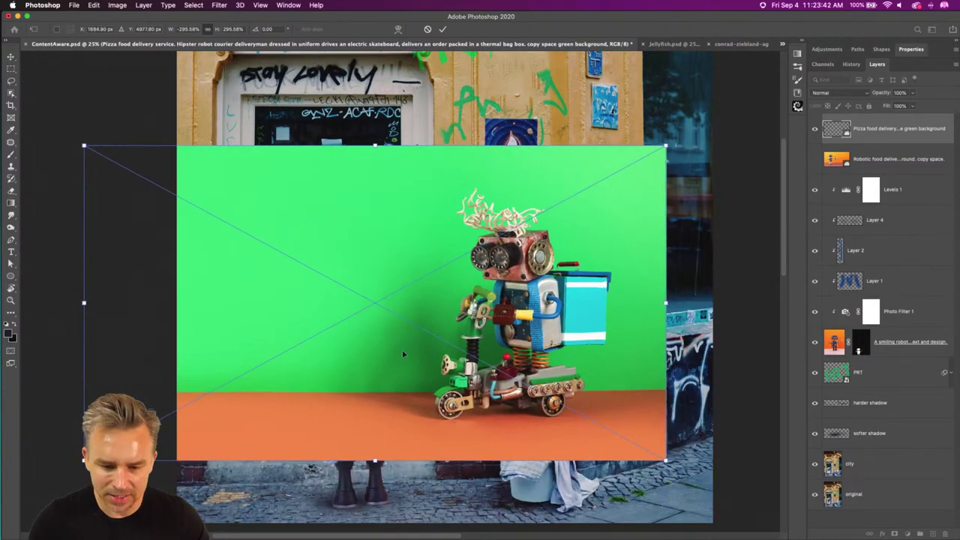
key("Return")
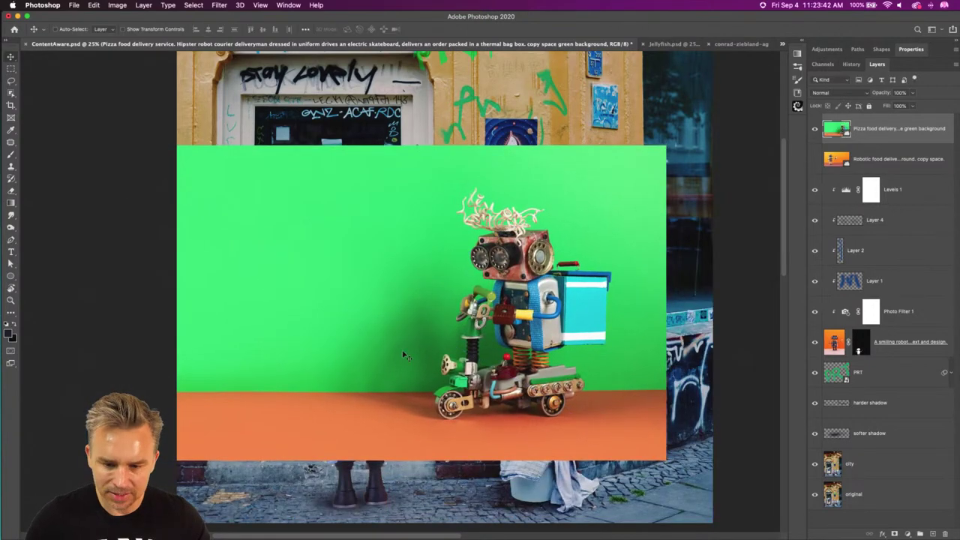
- Copy a rectangular selection around the pizza robot to a new layer and delete the original photo layer
right_click(895, 129)
left_click(795, 295)
left_click(13, 69)
left_click_drag(384, 167, 628, 433)
key("ctrl+j")
mouse_move(900, 159)
left_mouse_down()
mouse_move(886, 484)
mouse_move(900, 517)
mouse_move(933, 499)
left_mouse_up()
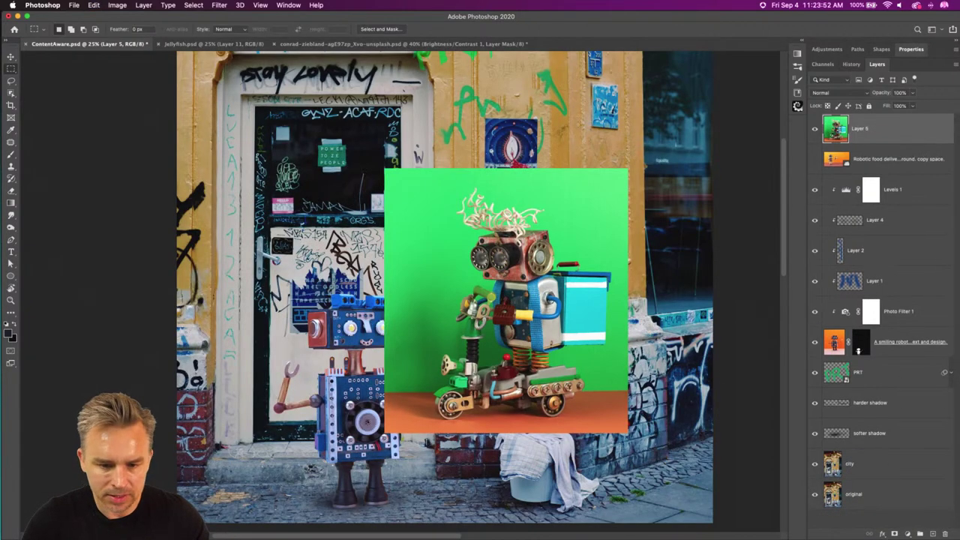
- Remove the green background from the robot and move it down onto the sidewalk at right
left_click(912, 49)
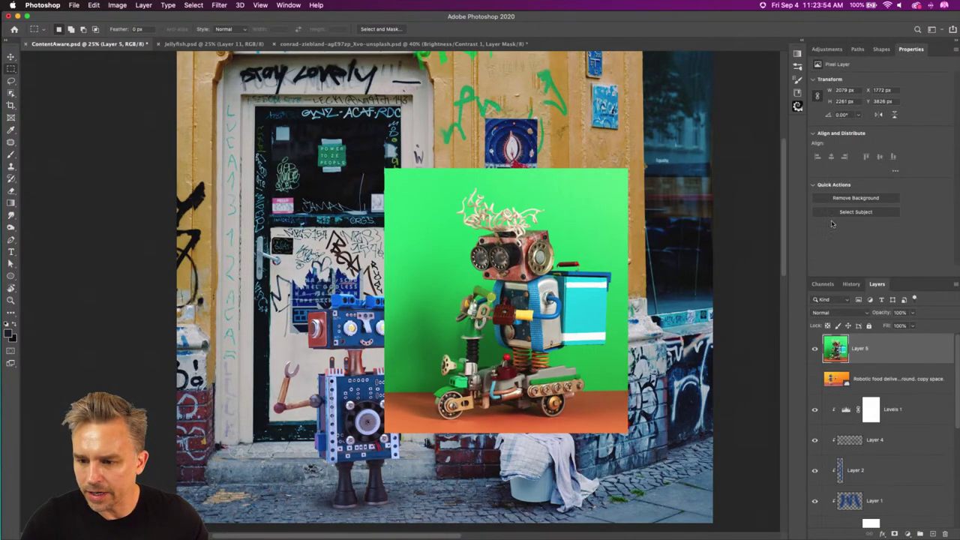
left_click(843, 198)
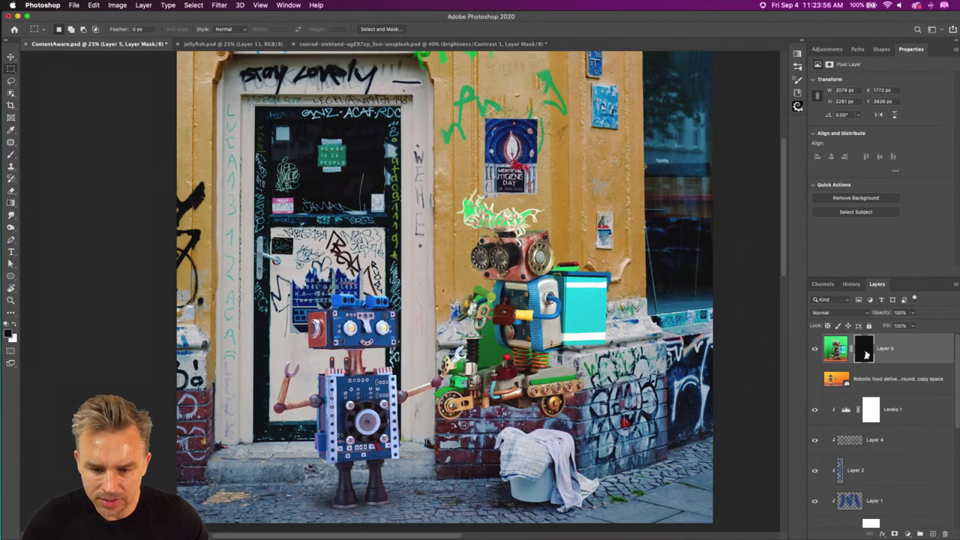
left_click(11, 57)
left_click_drag(366, 245, 514, 336)
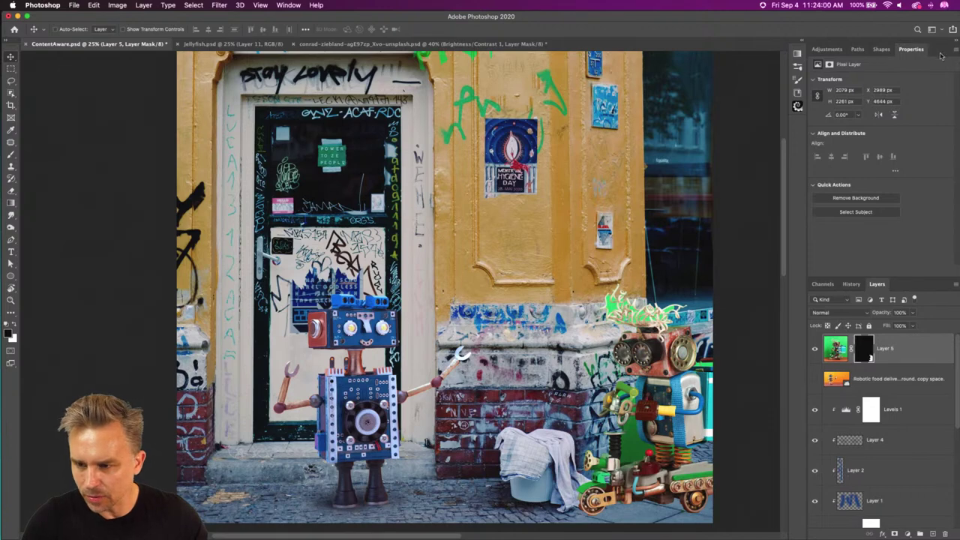
double_click(938, 49)
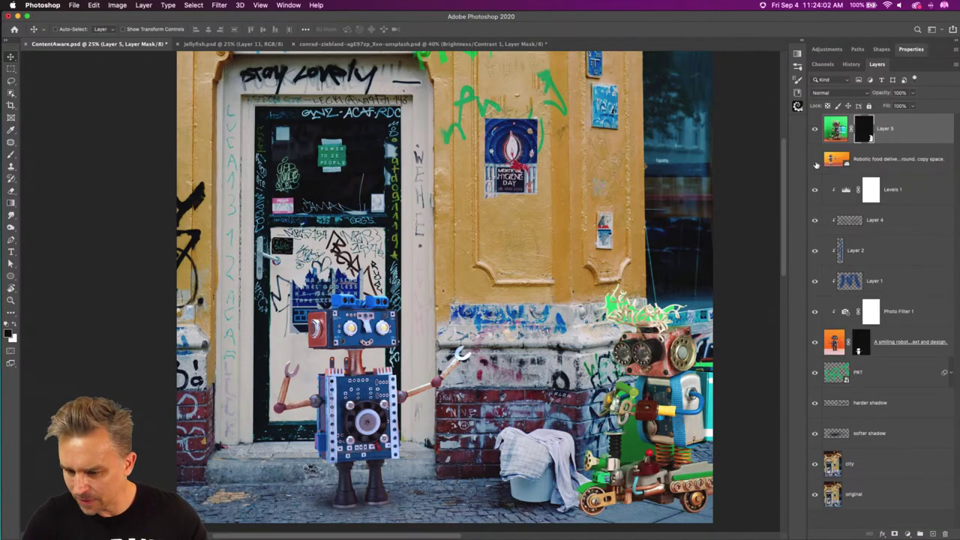
- Duplicate Photo Filter 1, move it to the top, clip it to the new robot, and nudge the robot left
left_click(911, 315)
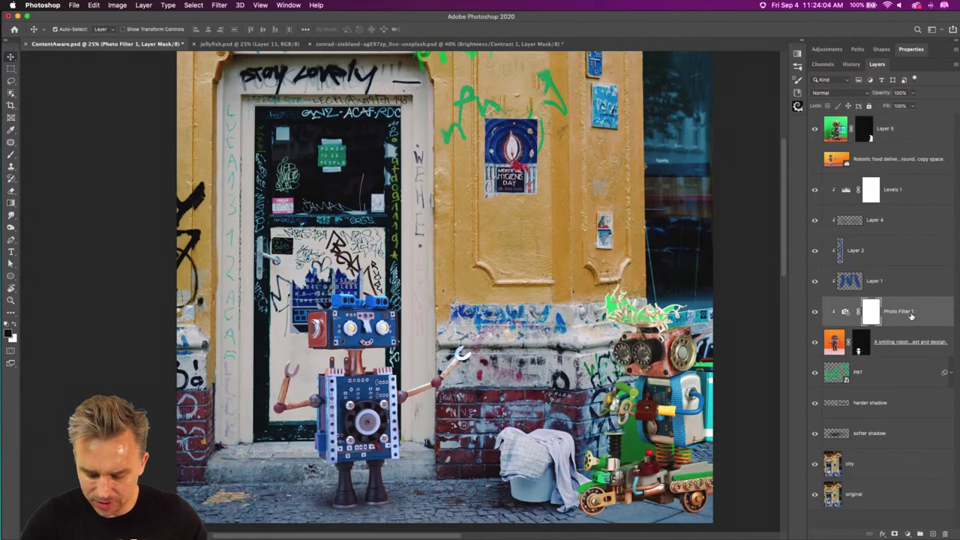
key("super+j")
left_click_drag(904, 315, 900, 142)
key("super+alt+g")
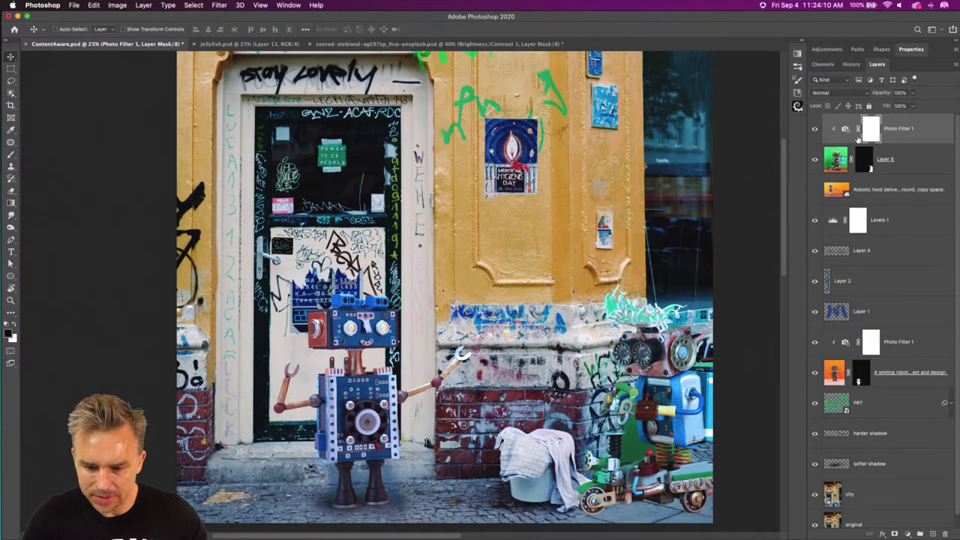
left_click(902, 163)
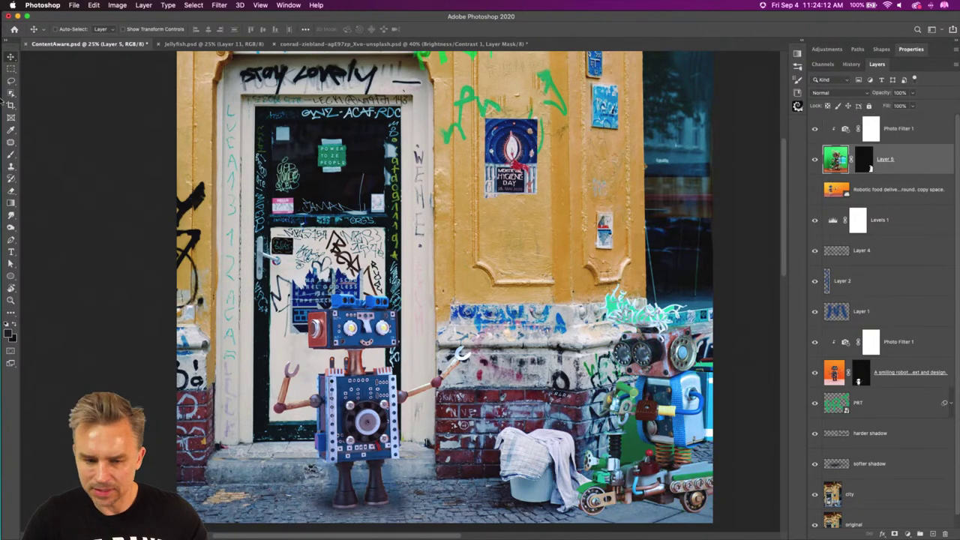
left_click_drag(576, 307, 557, 307)
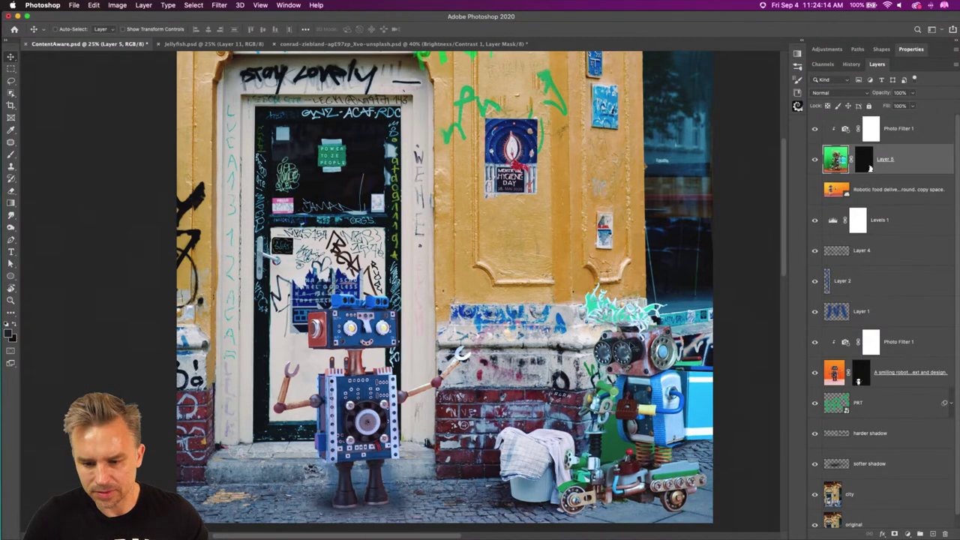
- Add a new empty layer above the Robotic food delivery layer and ready an enlarged brush
left_click(900, 192)
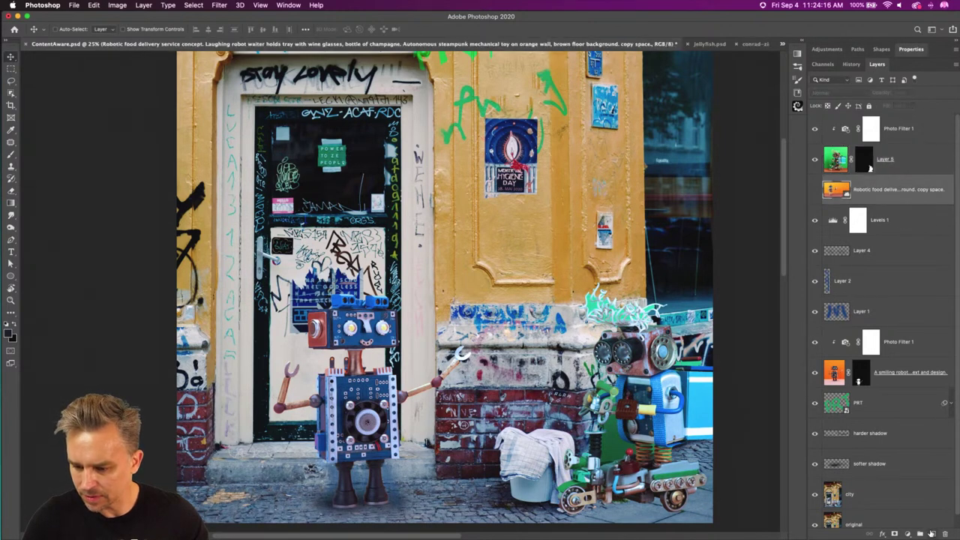
left_click(931, 534)
key("b")
key("bracketright")
key("bracketright")
key("bracketright")
key("bracketright")
key("bracketright")
key("bracketright")
key("bracketright")
key("bracketright")
key("bracketright")
key("bracketright")
key("bracketright")
key("bracketright")
key("bracketright")
key("bracketright")
key("bracketright")
key("bracketright")
key("bracketright")
key("bracketright")
key("bracketright")
- Paint dark wheel shadows on Layer 6 and soft ones on a clipped Layer 7 at 31% flow
mouse_move(609, 505)
left_mouse_down()
mouse_move(667, 505)
mouse_move(571, 502)
left_mouse_up()
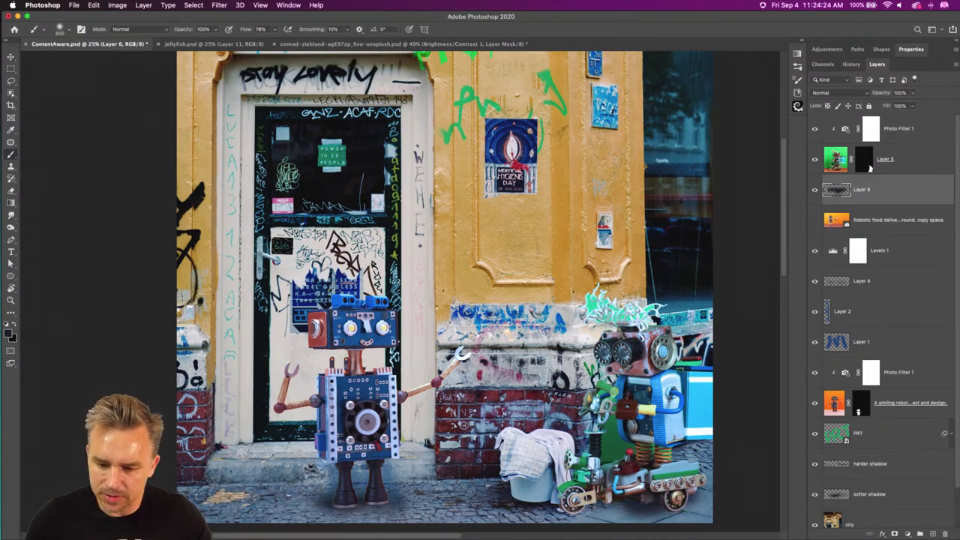
left_click(906, 150)
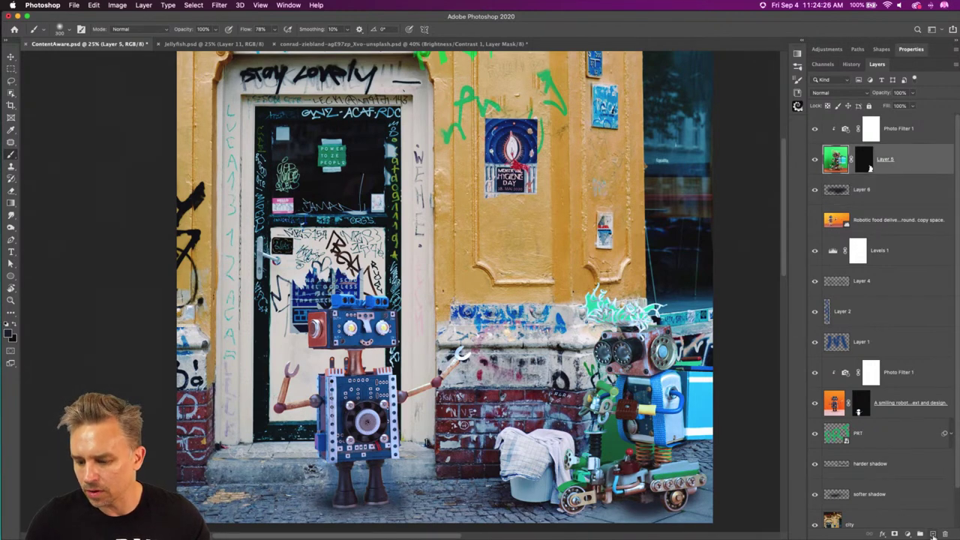
left_click(933, 533)
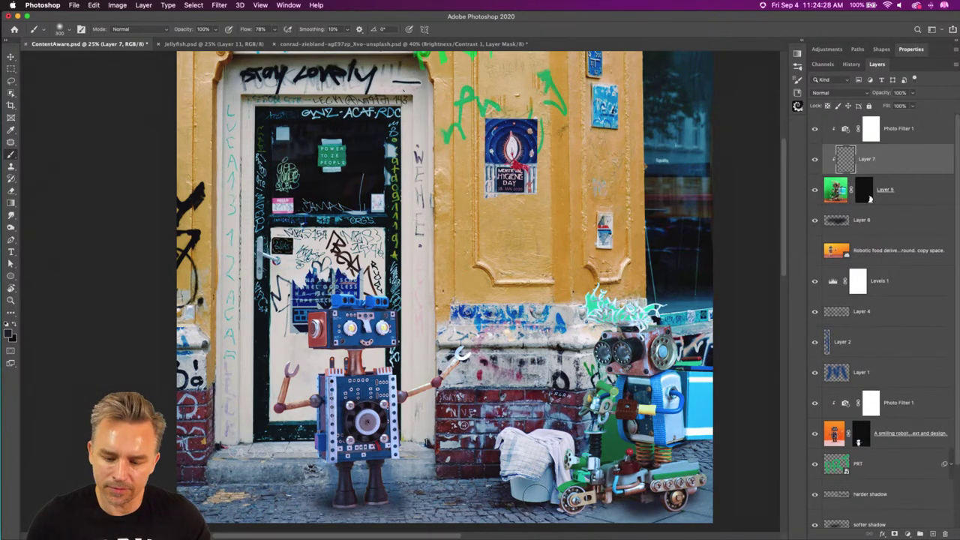
mouse_move(555, 514)
left_mouse_down()
mouse_move(573, 501)
mouse_move(660, 510)
left_mouse_up()
key("super+z")
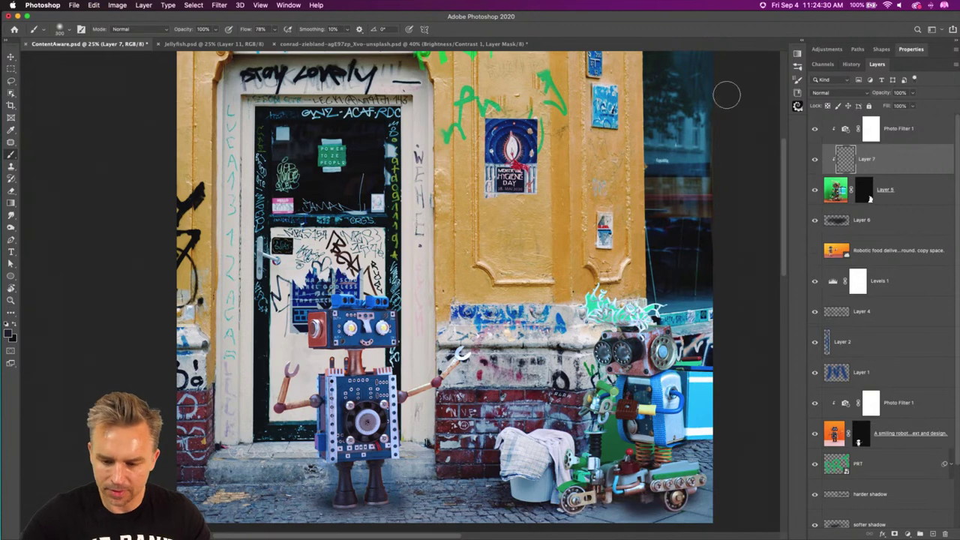
left_click_drag(246, 30, 212, 29)
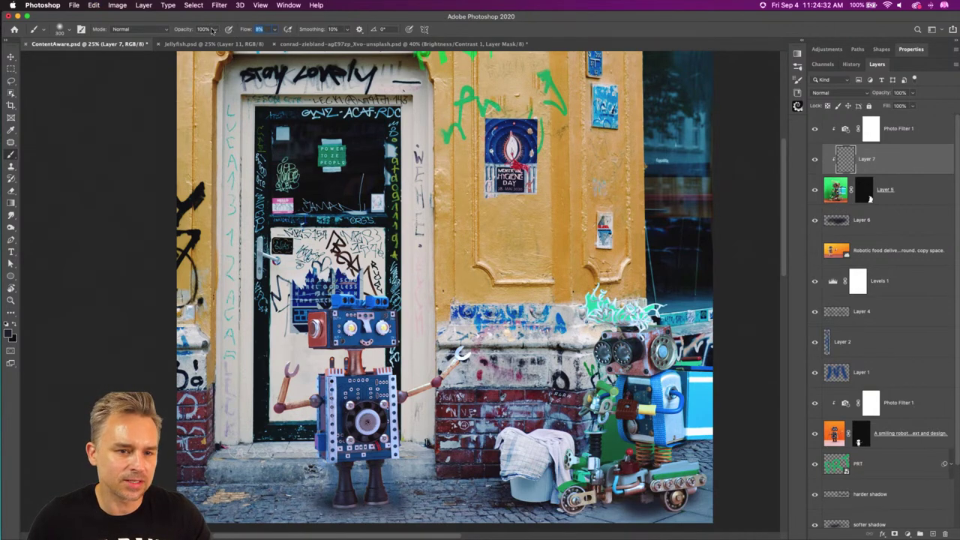
key("bracketright")
key("bracketright")
key("bracketright")
mouse_move(609, 518)
left_mouse_down()
mouse_move(488, 482)
mouse_move(650, 514)
mouse_move(563, 508)
mouse_move(747, 482)
mouse_move(675, 507)
left_mouse_up()
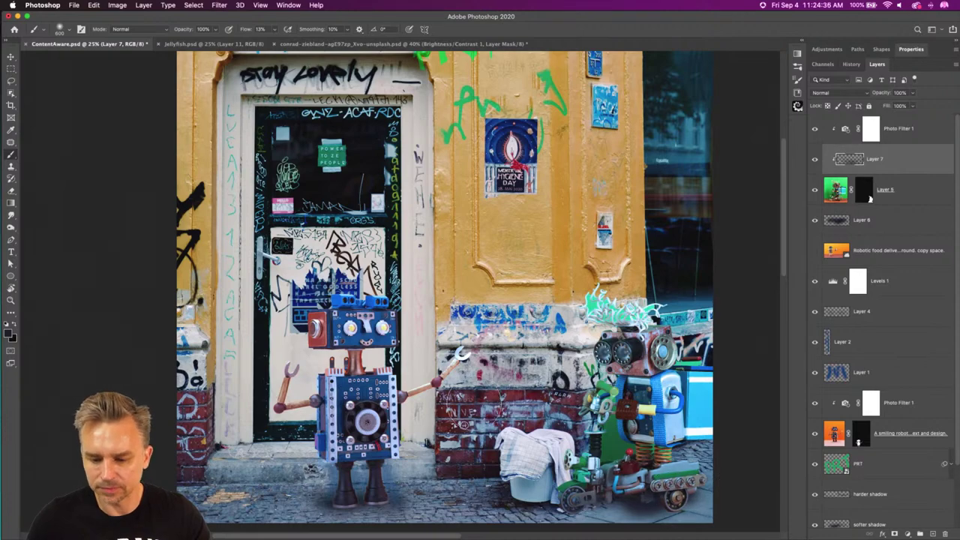
- Compare the top Photo Filter 1 on and off, then set its opacity to 82%
key("super+minus")
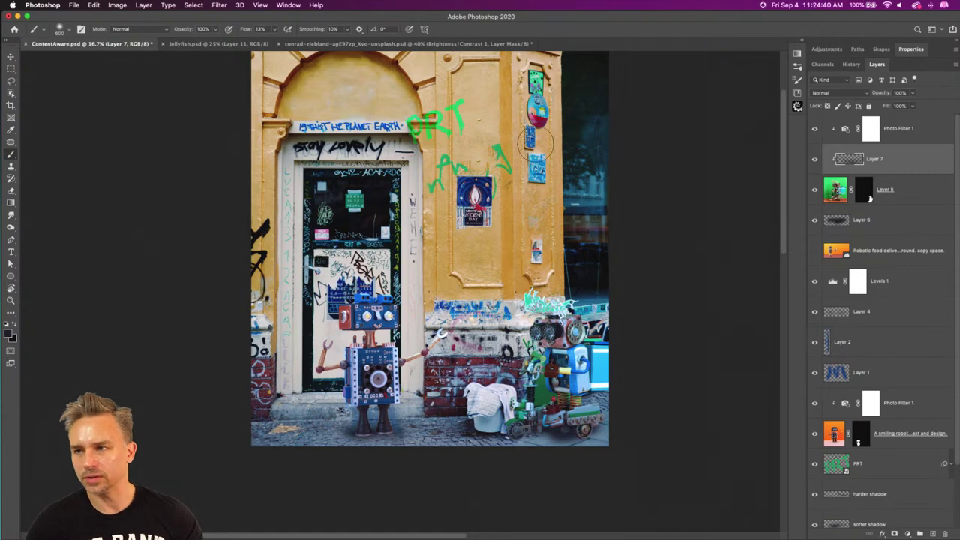
left_click(912, 131)
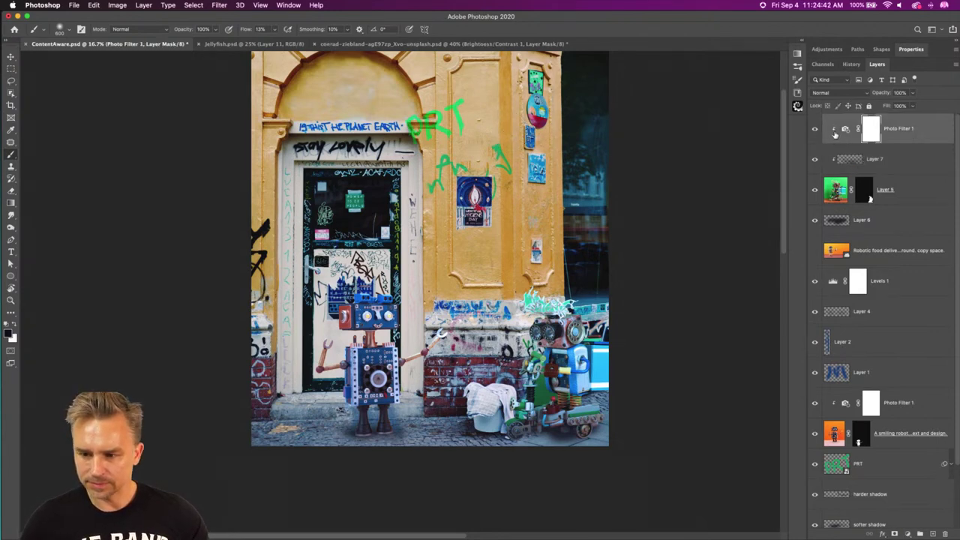
left_click(816, 130)
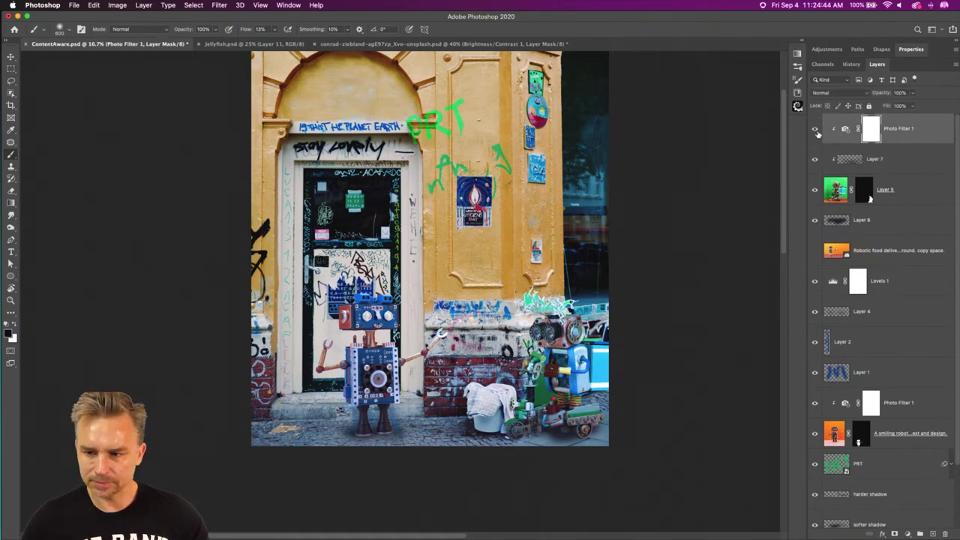
left_click_drag(882, 94, 864, 95)
key("Return")
key("v")
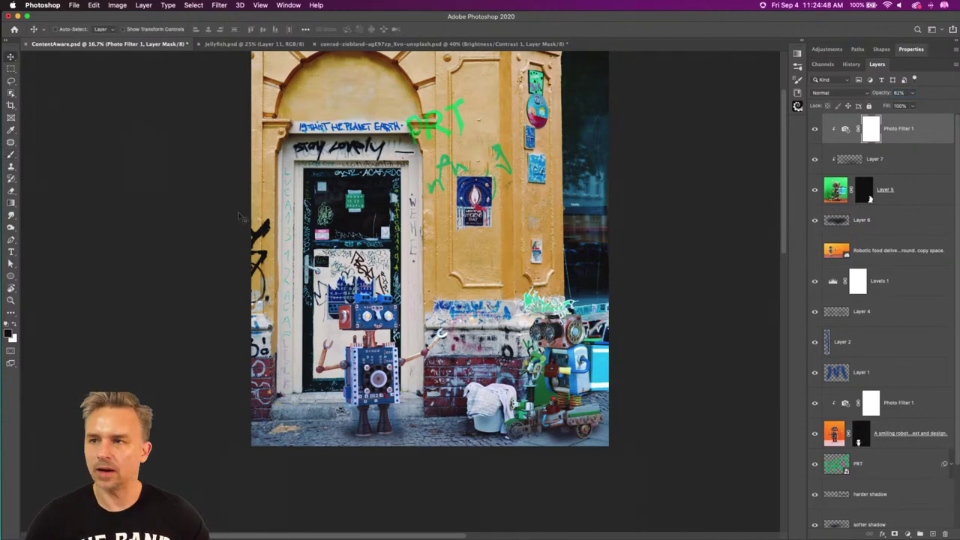
key("super+plus")
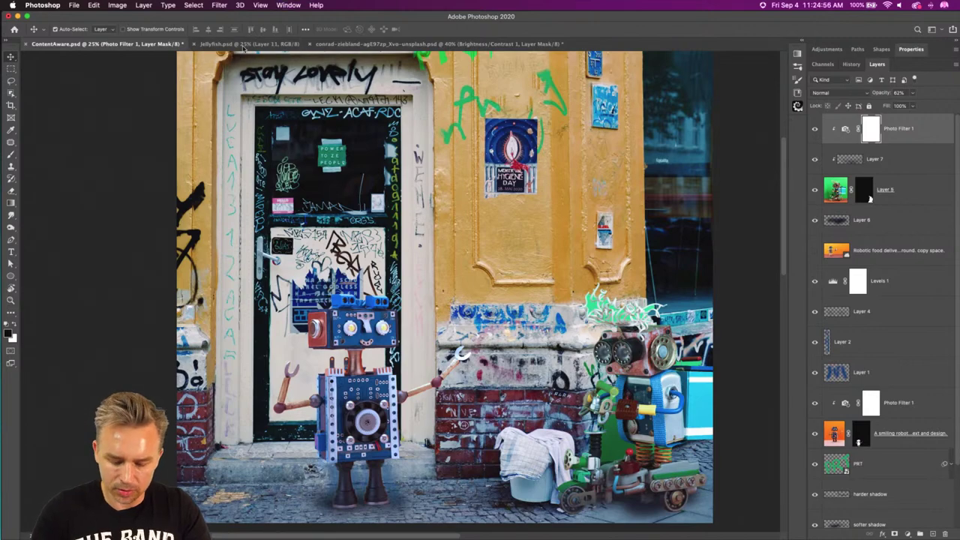
key("super+alt+t")
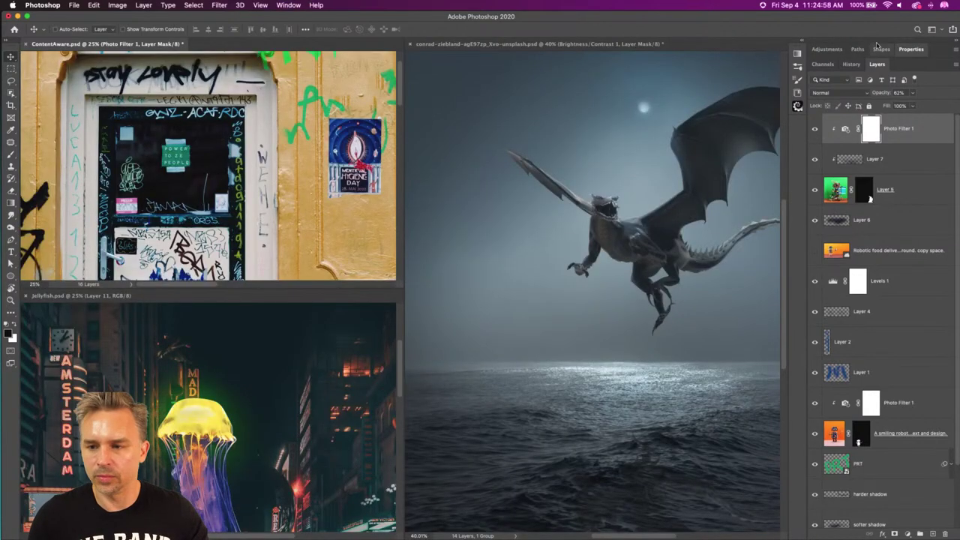
- In Jellyfish.psd, hide the jellyfish Layer 11 and show the glowing orb layers 9 through 8
left_click(955, 41)
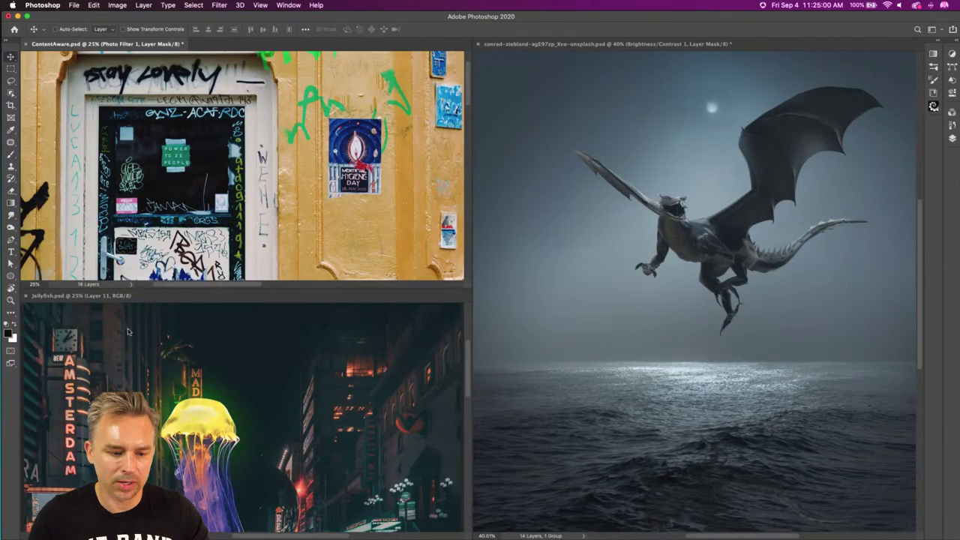
left_click(169, 375)
left_click_drag(170, 376, 168, 370)
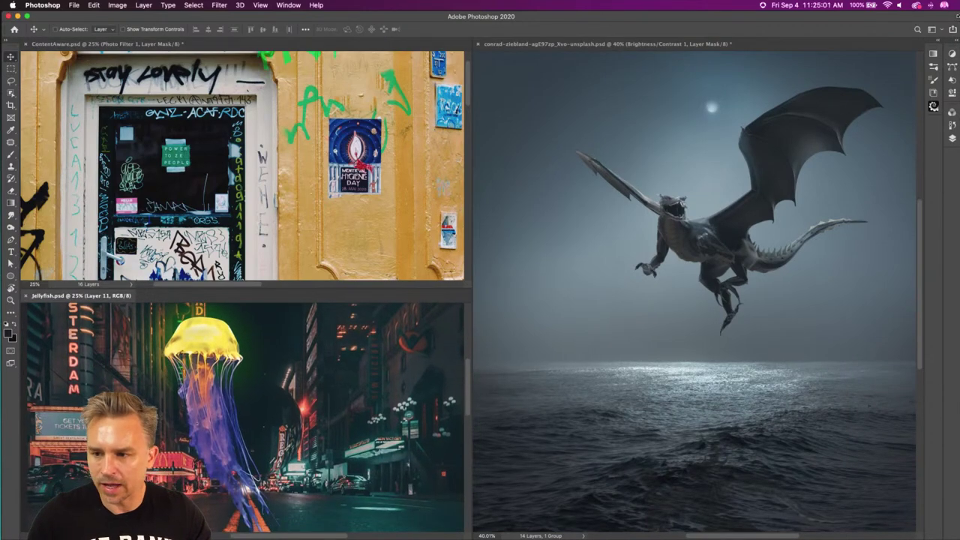
left_click(956, 42)
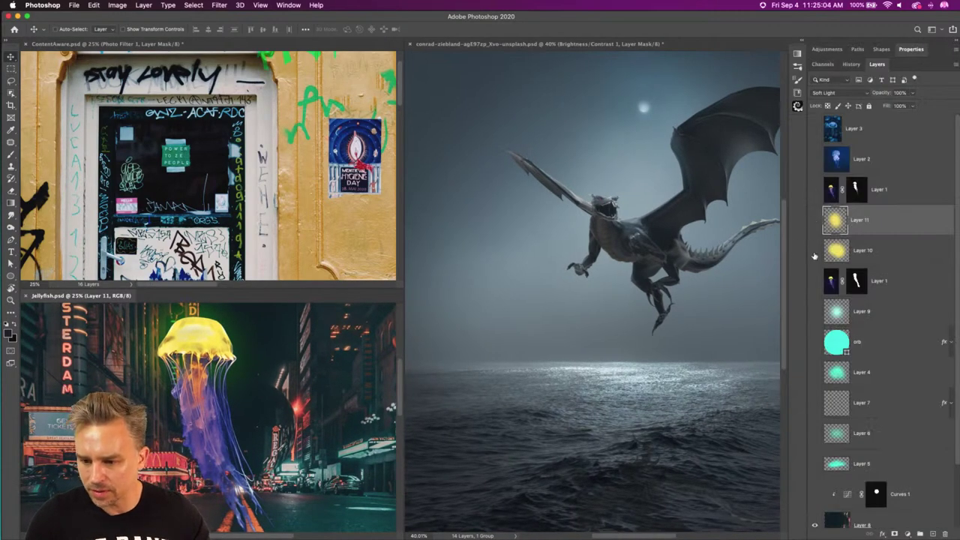
left_click(815, 280)
left_click_drag(814, 314, 807, 510)
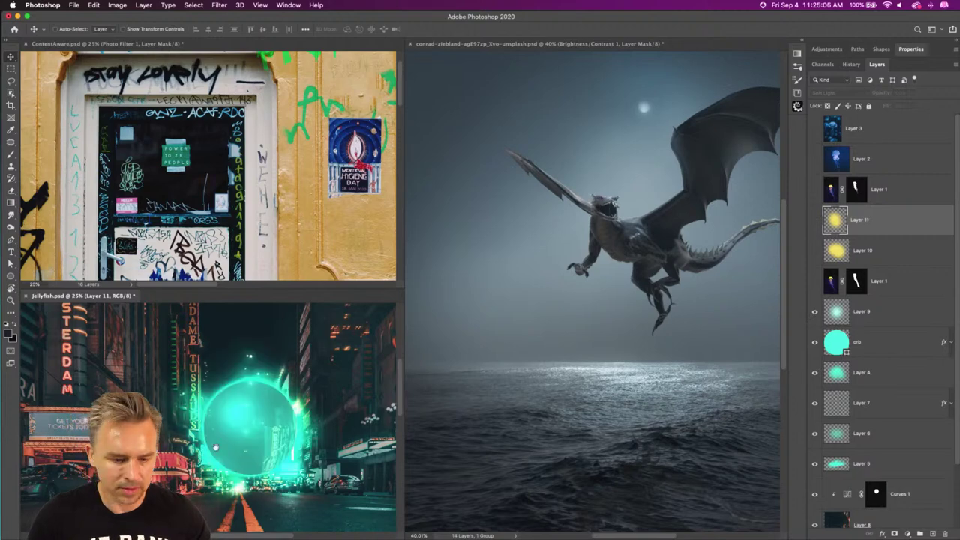
scroll(216, 451, "right", 3)
- Zoom out on the robot composite, then activate the dragon document and pan it up and left
left_click(171, 182)
scroll(202, 198, "down", 2)
scroll(202, 197, "down", 3)
scroll(203, 198, "right", 1)
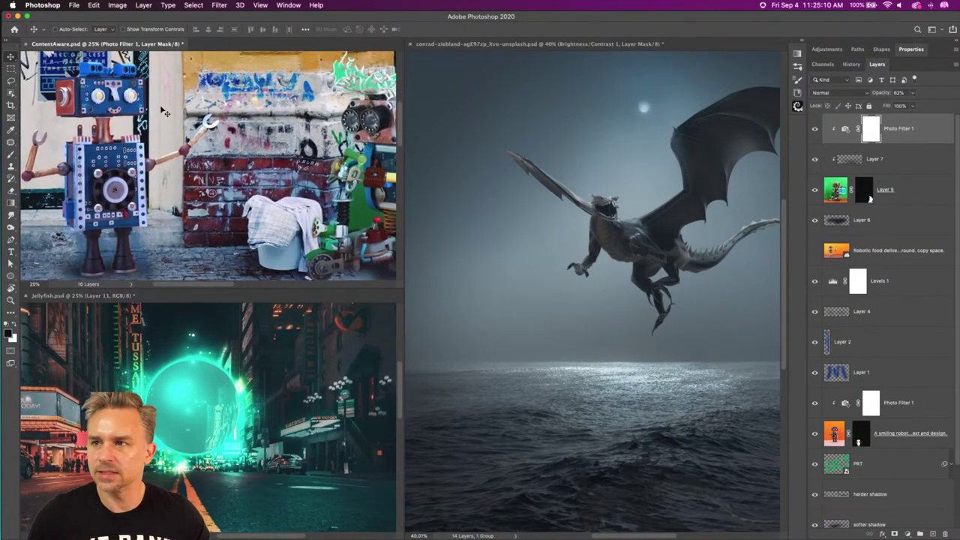
key("super+minus")
left_click(585, 323)
left_click_drag(585, 324, 498, 321)
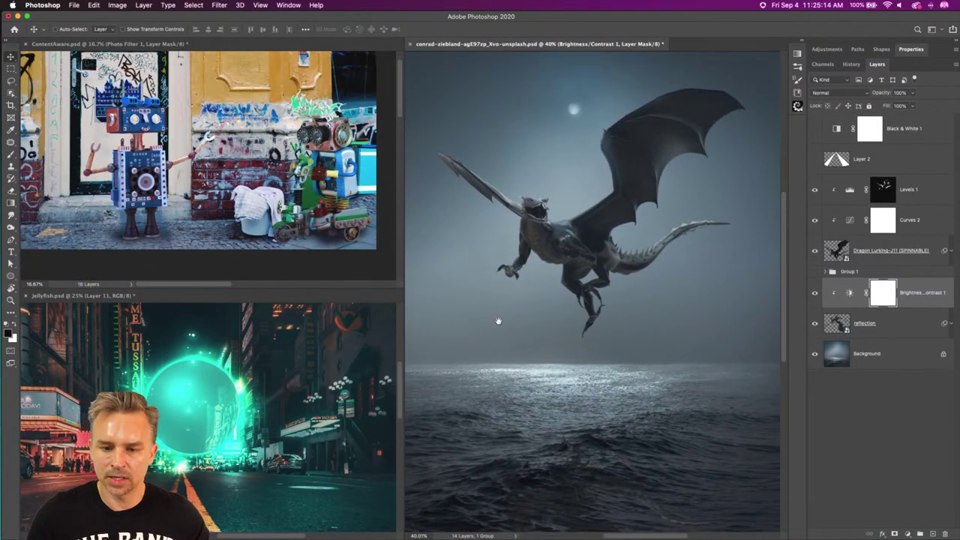